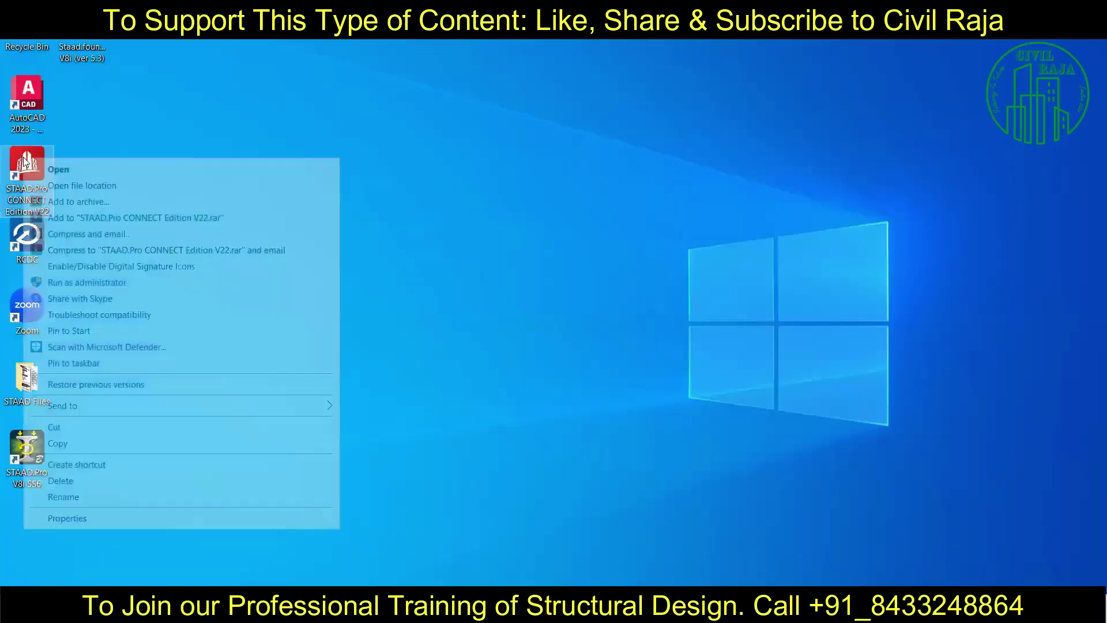
- Launch STAAD.Pro and open the Sehore Milk Project model without assigning a project
left_click(107, 280)
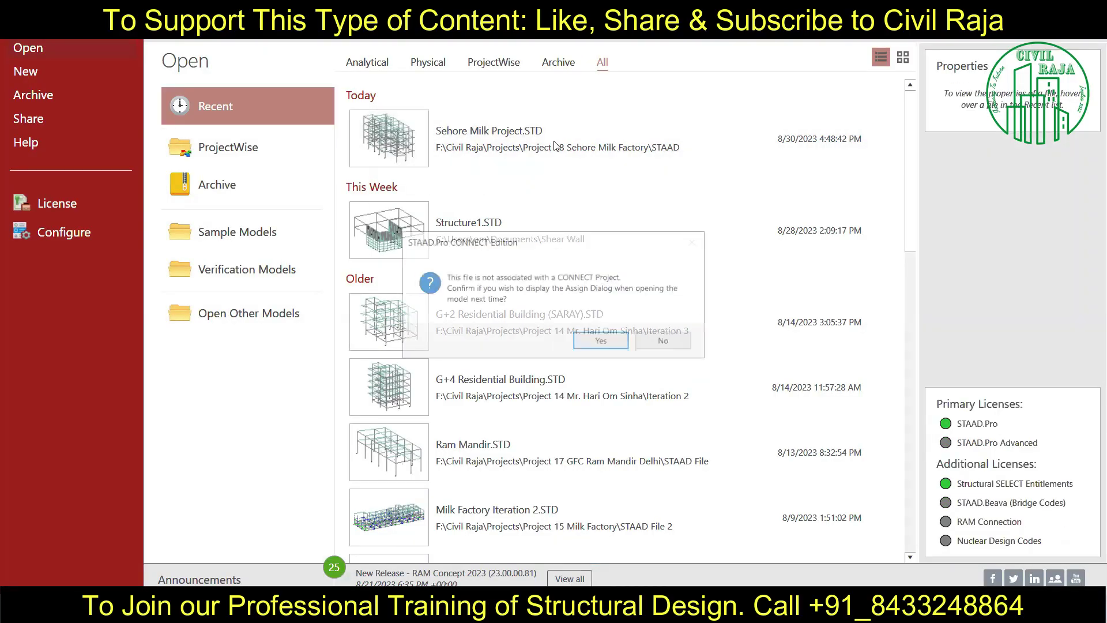
left_click(594, 342)
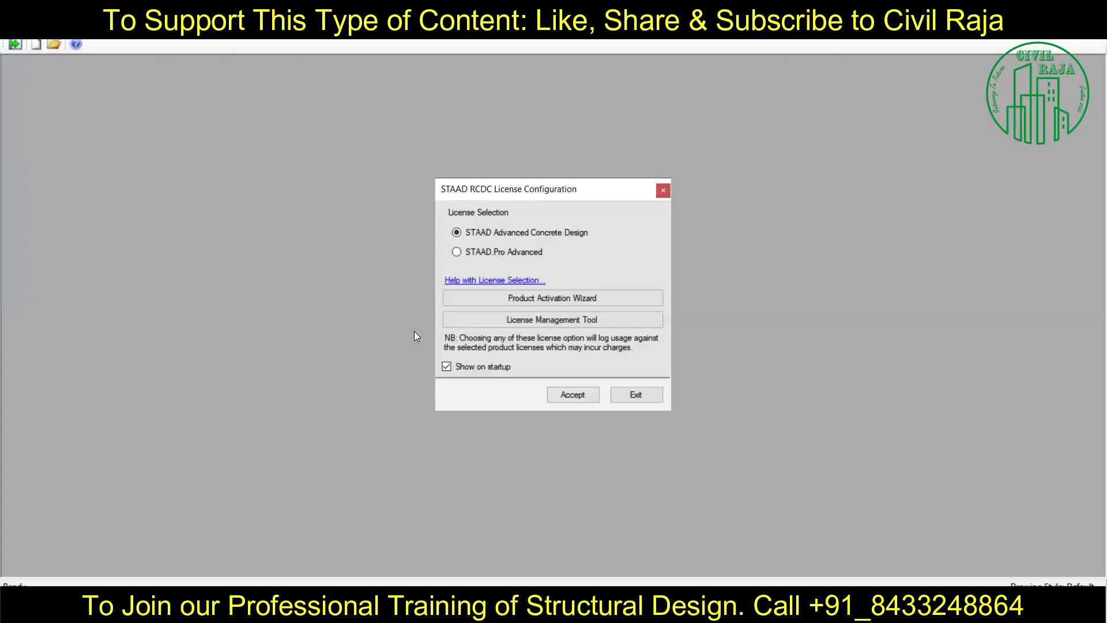
- Accept the licence and create a Column & Wall project under IS 456 + IS 13920 - 2016
key("Return")
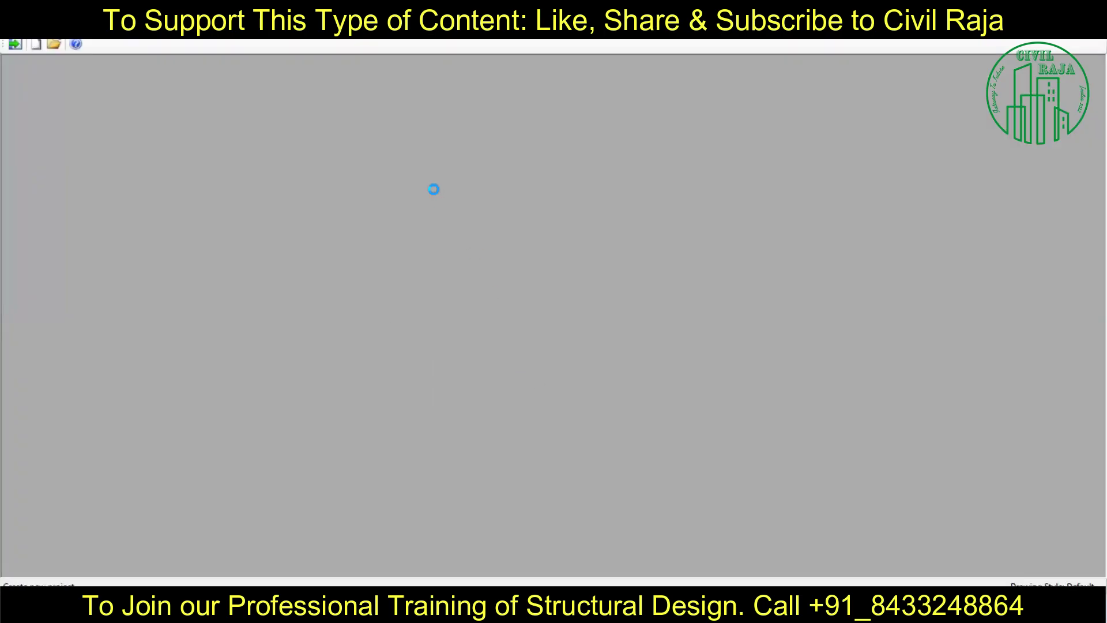
left_click(447, 384)
left_click(616, 243)
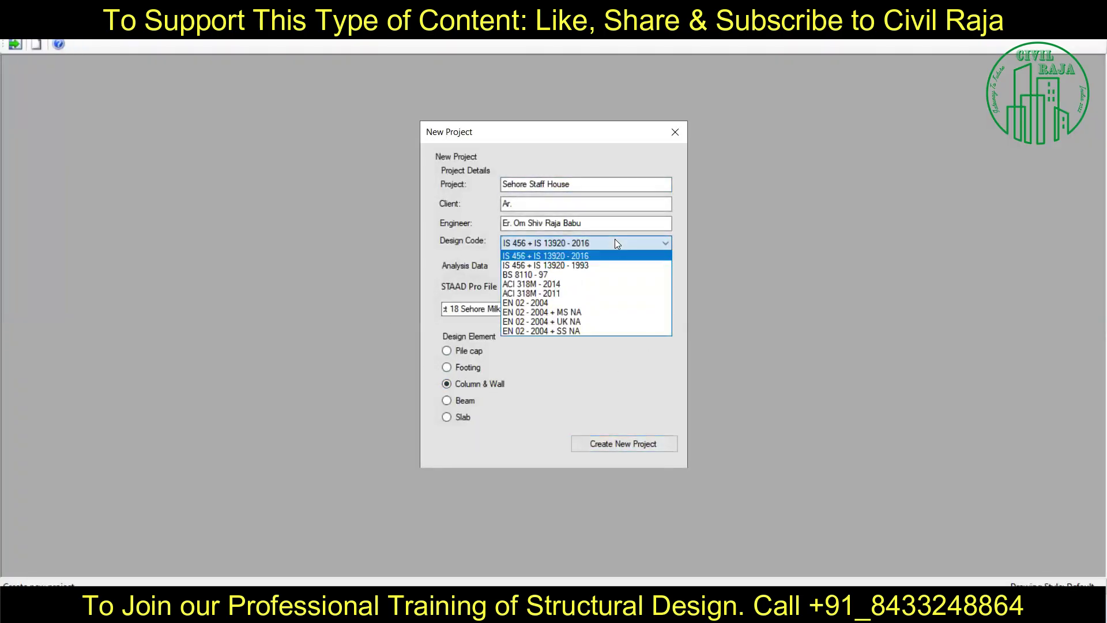
left_click(611, 357)
left_click(620, 444)
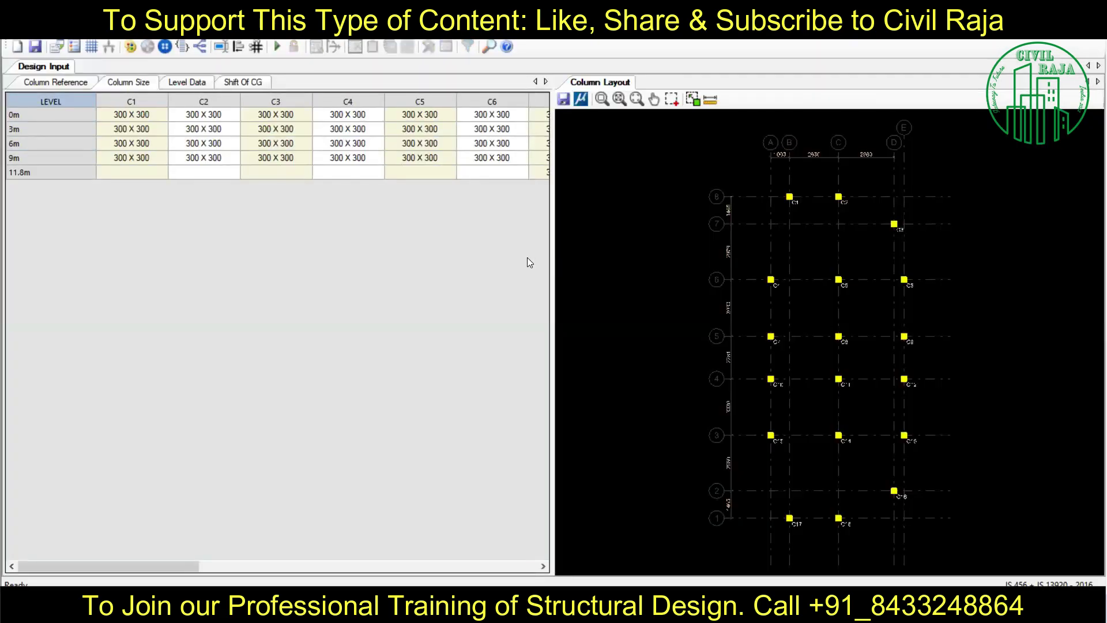
left_click(11, 32)
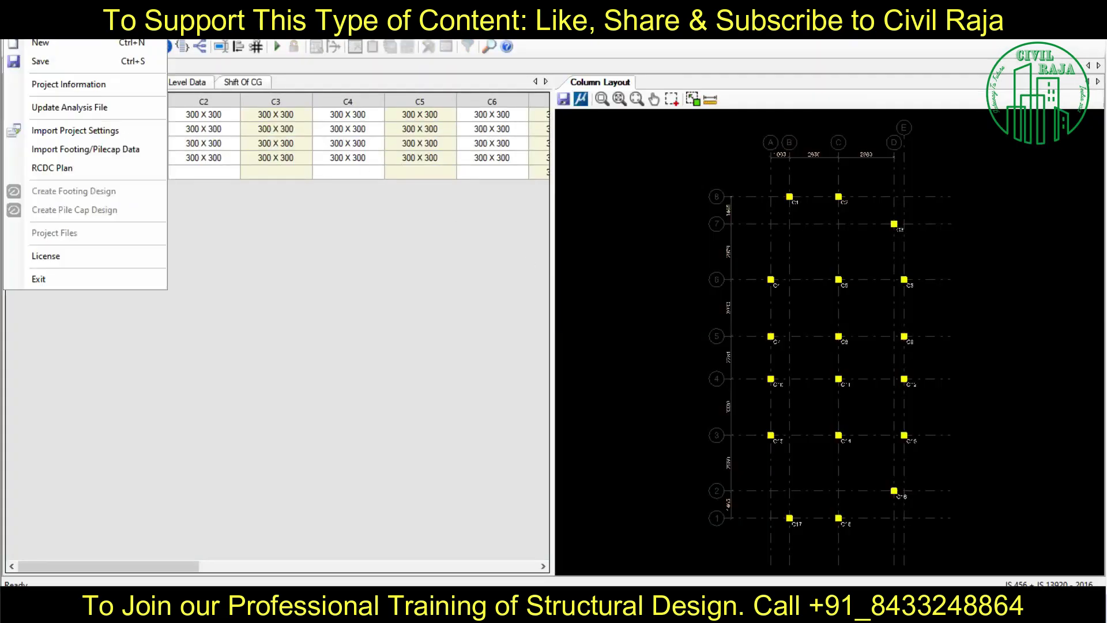
- Import the saved Column settings file, excluding grid lines, and acknowledge the import summary
left_click(46, 130)
left_click(698, 239)
left_click(798, 395)
left_click(498, 295)
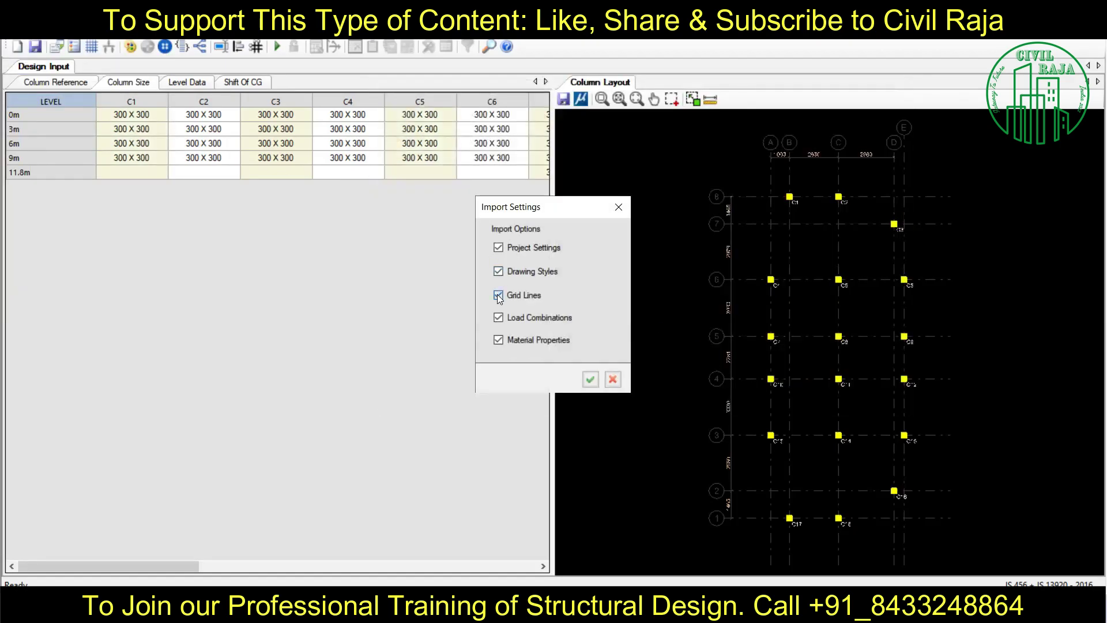
left_click(588, 378)
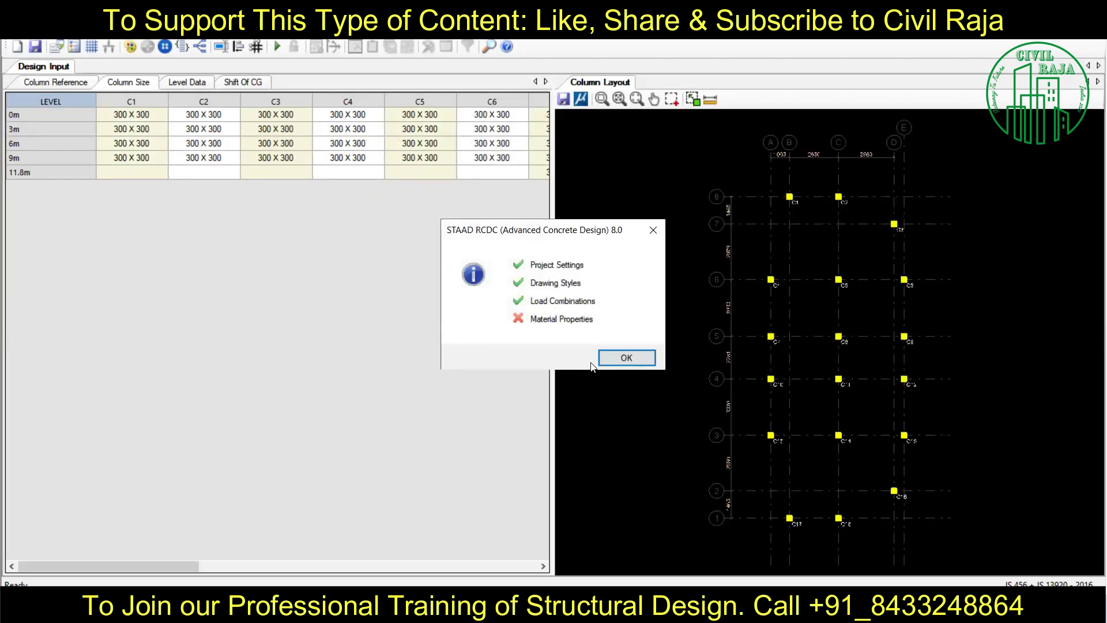
left_click(620, 358)
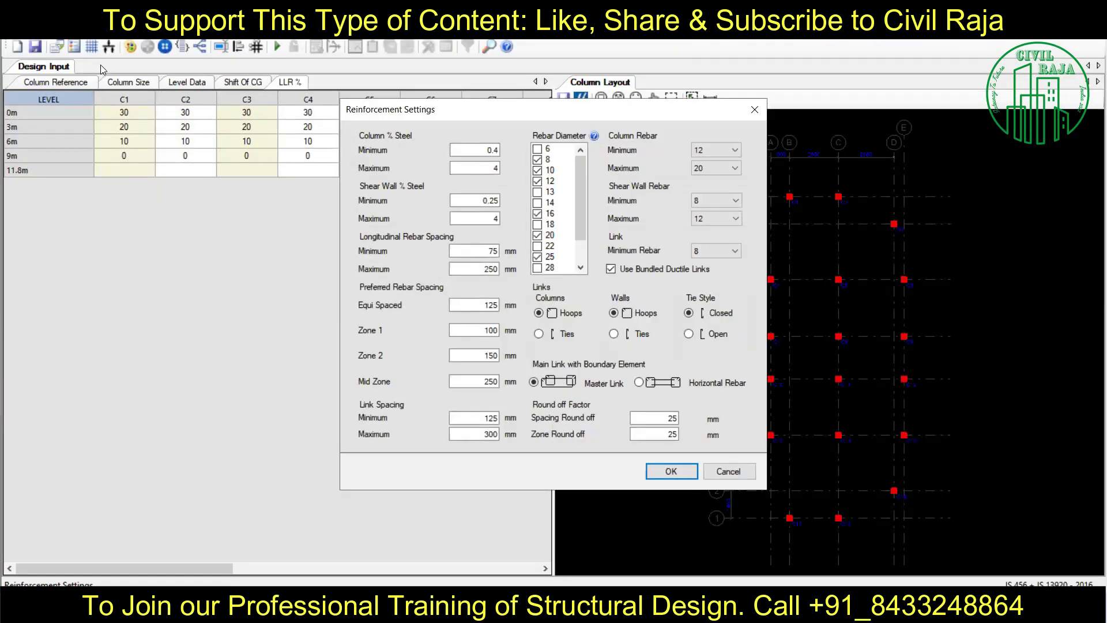
- Accept the reinforcement settings and assign a 2000 foundation depth to all columns
left_click(671, 471)
left_click(56, 46)
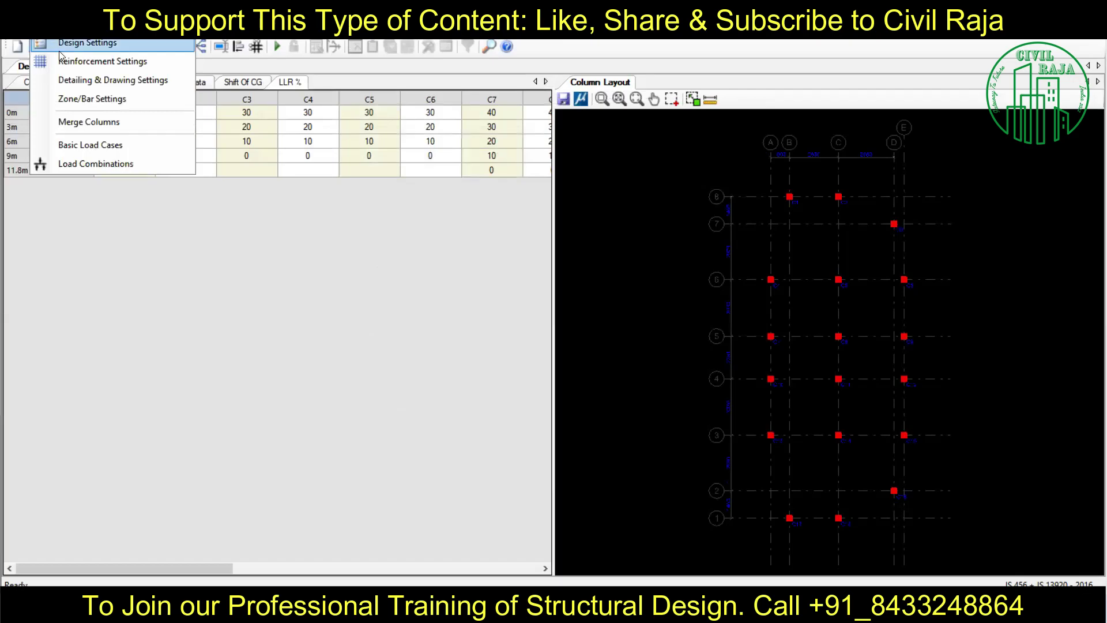
left_click(64, 79)
left_click(492, 451)
left_click(609, 428)
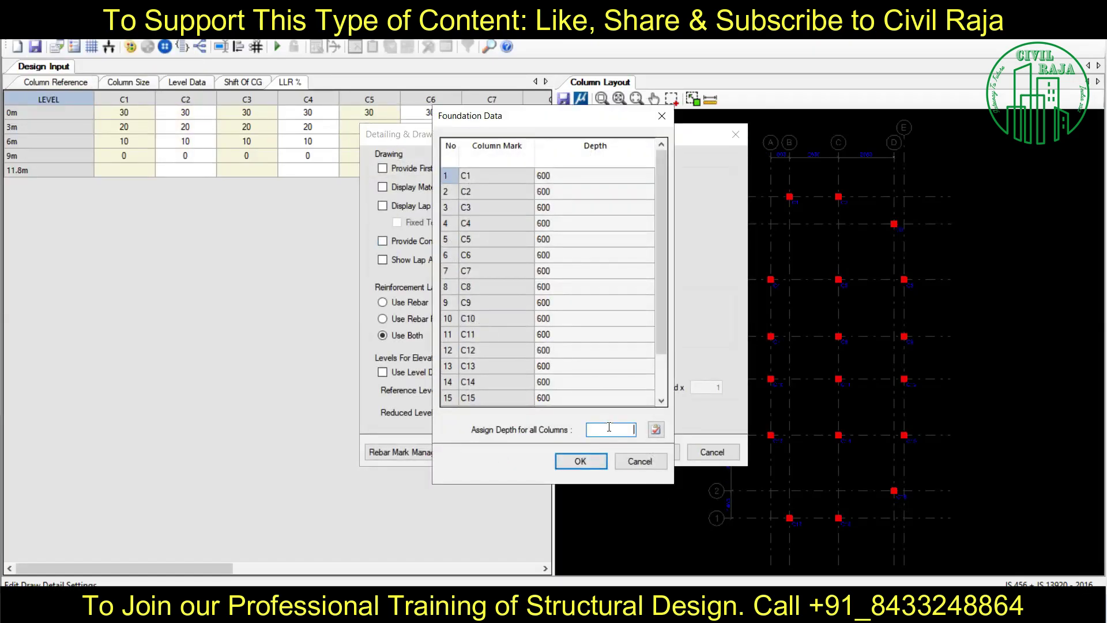
type("2000")
left_click(656, 428)
left_click(580, 460)
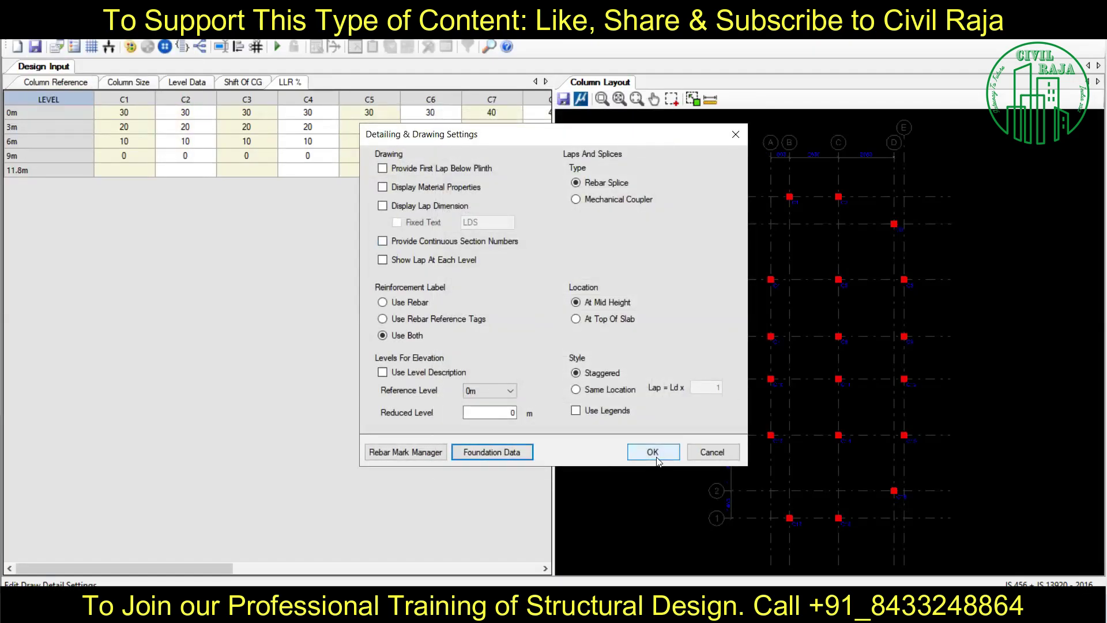
- Label elevation levels by their description and run the column design
left_click(382, 371)
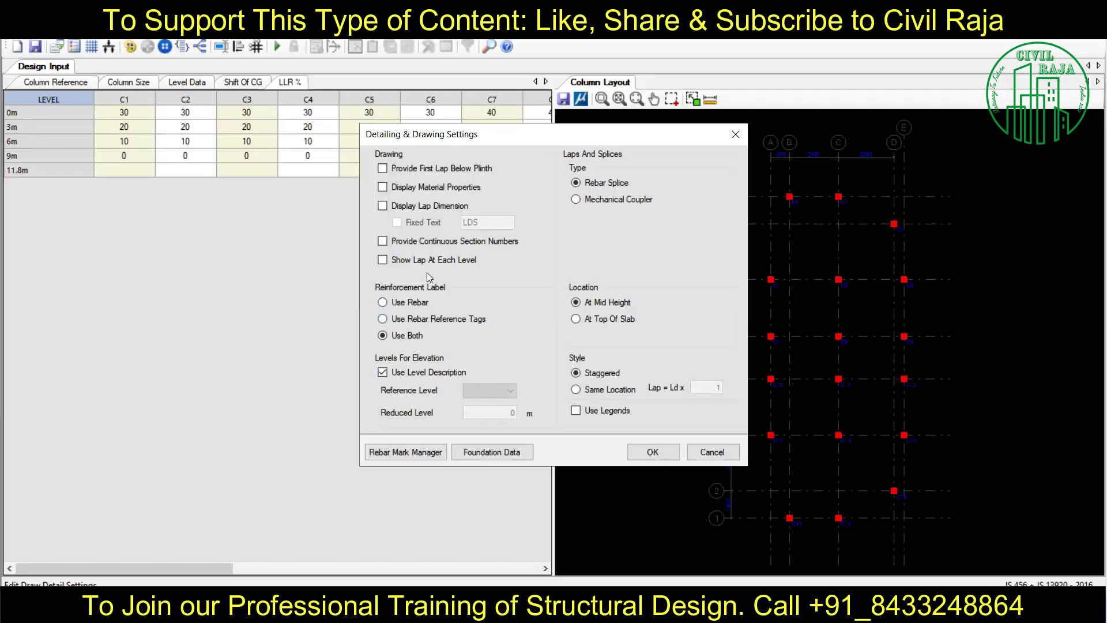
left_click(416, 202)
left_click(422, 207)
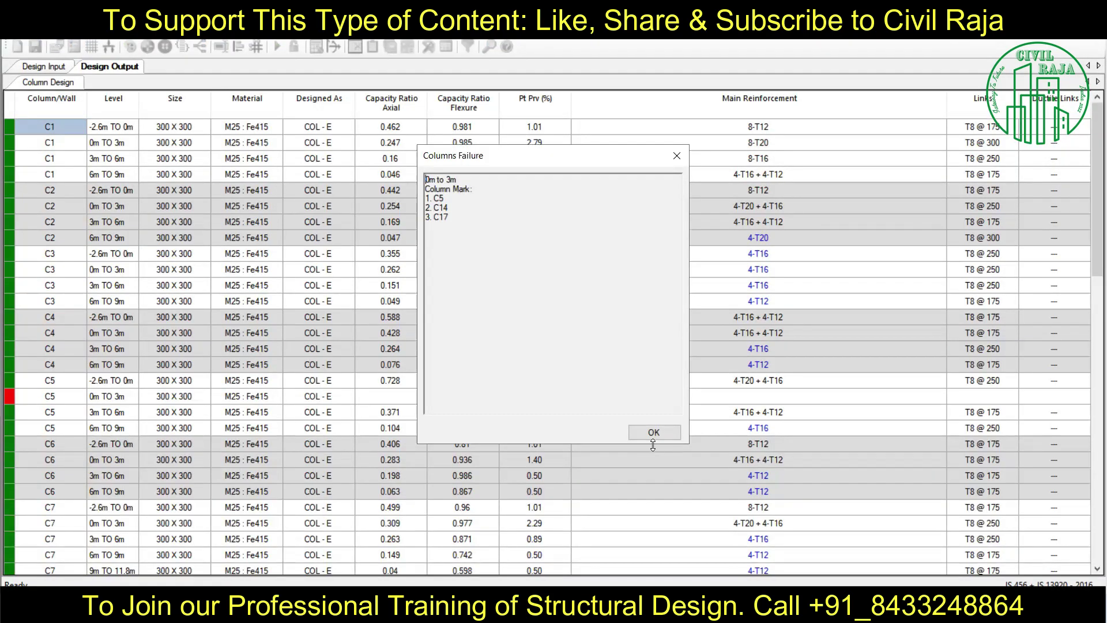
- Dismiss the failed-column list, show Level Data and unlock the design inputs for editing
left_click(653, 433)
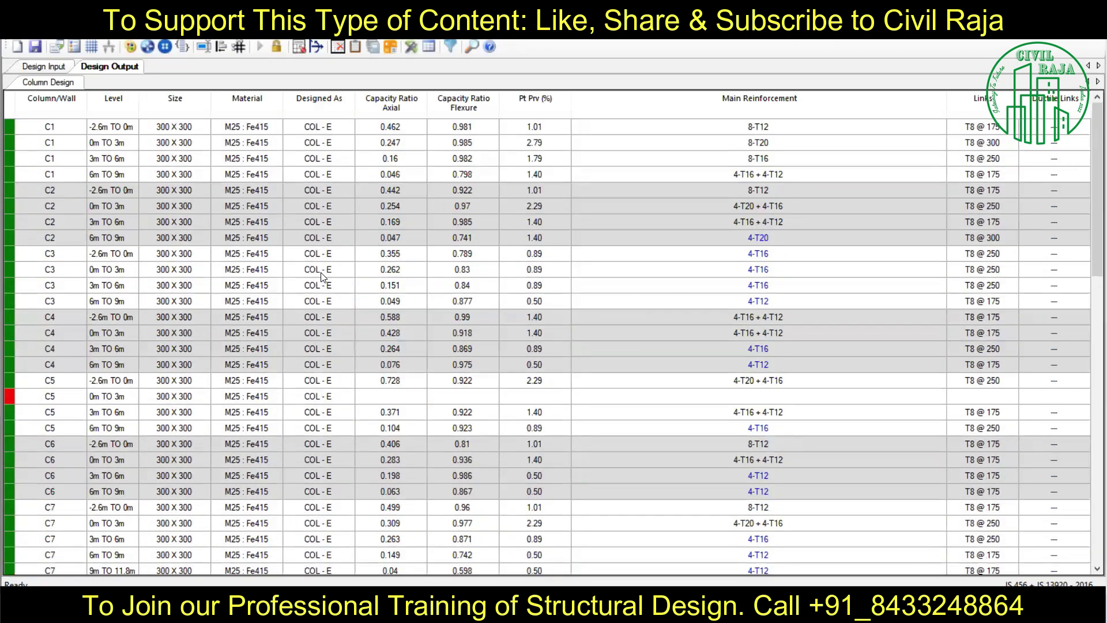
left_click(44, 66)
left_click(184, 82)
left_click(489, 138)
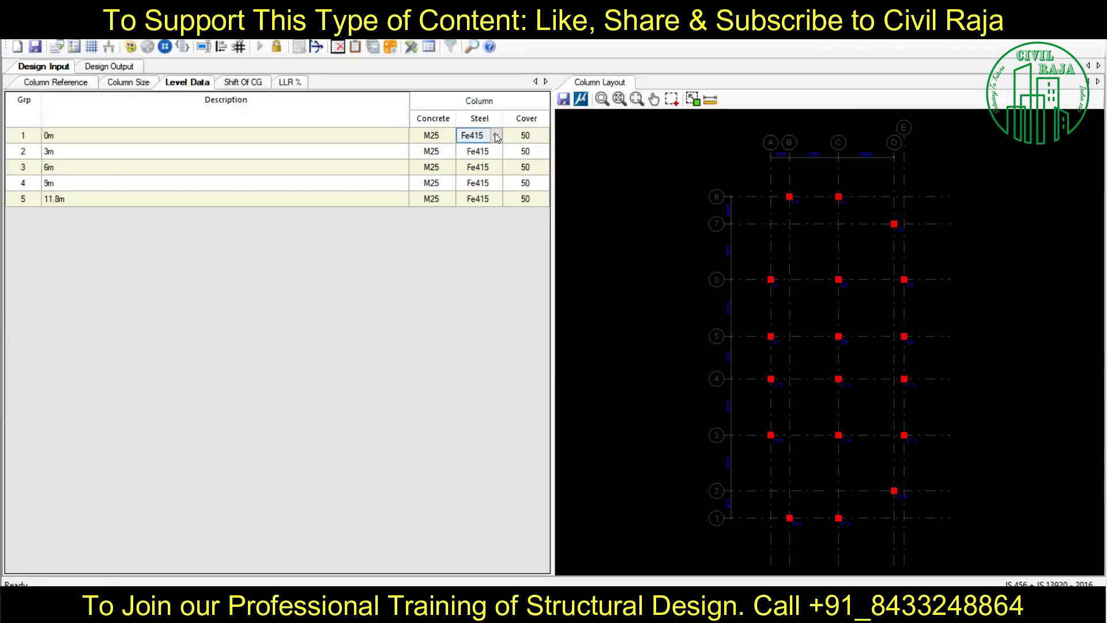
left_click(497, 137)
left_click(535, 138)
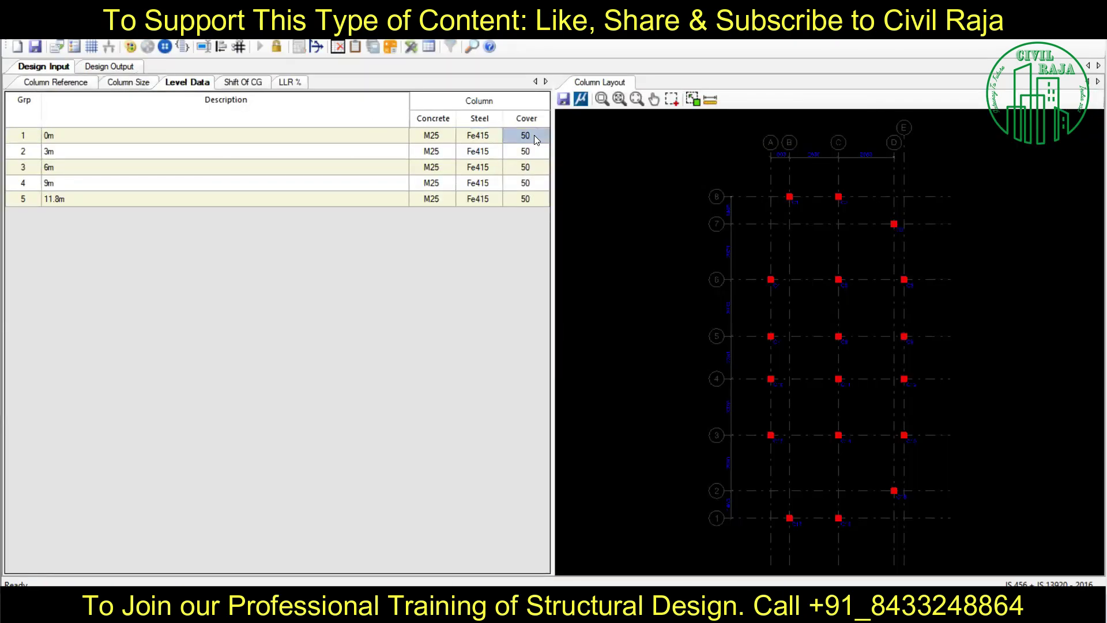
left_click(276, 46)
left_click(564, 353)
- Set Fe500 steel for every level from 0m to 11.8m and reduce cover to 40
left_click(494, 151)
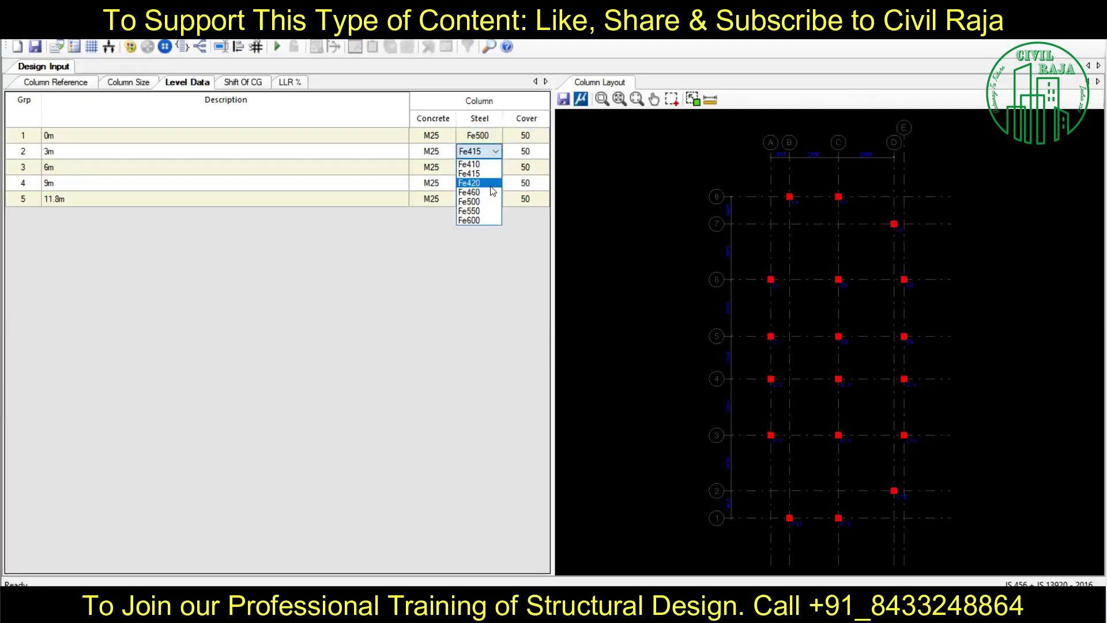
left_click(495, 167)
left_click(478, 219)
left_click(494, 182)
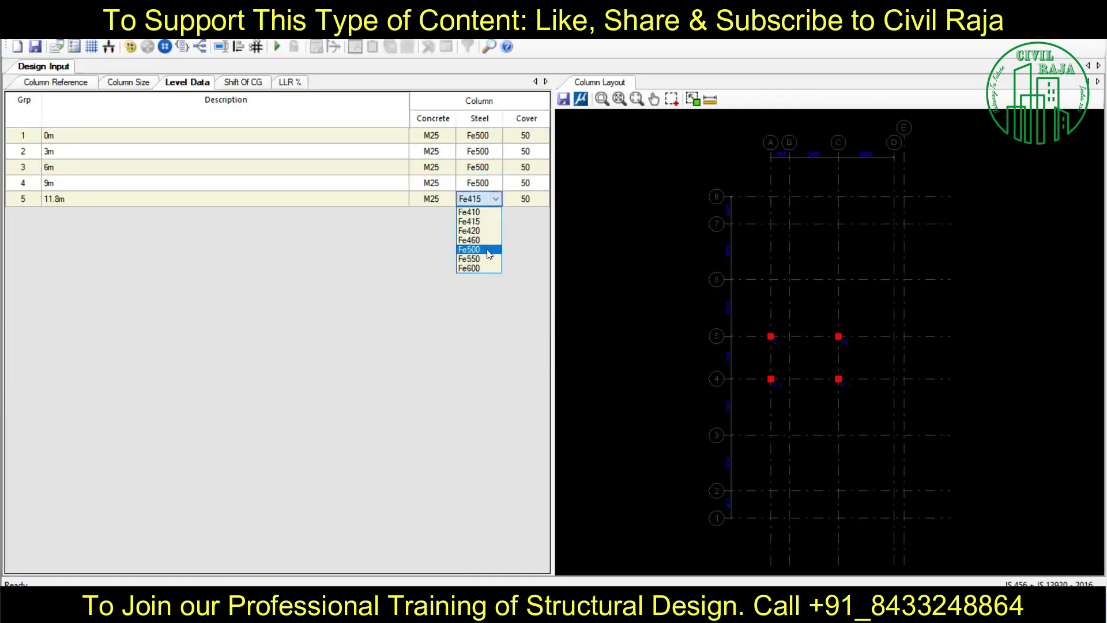
left_click(478, 242)
left_click(495, 151)
left_click(525, 198)
- Set M20 concrete for all levels and redesign the columns
left_click(448, 135)
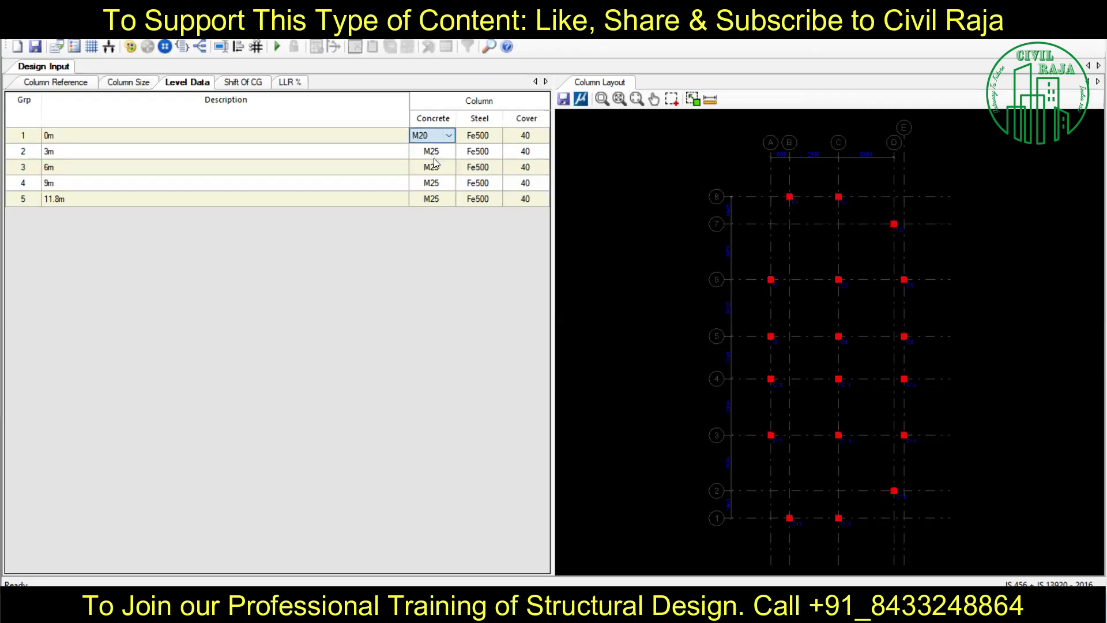
left_click(451, 167)
left_click(448, 198)
left_click(224, 168)
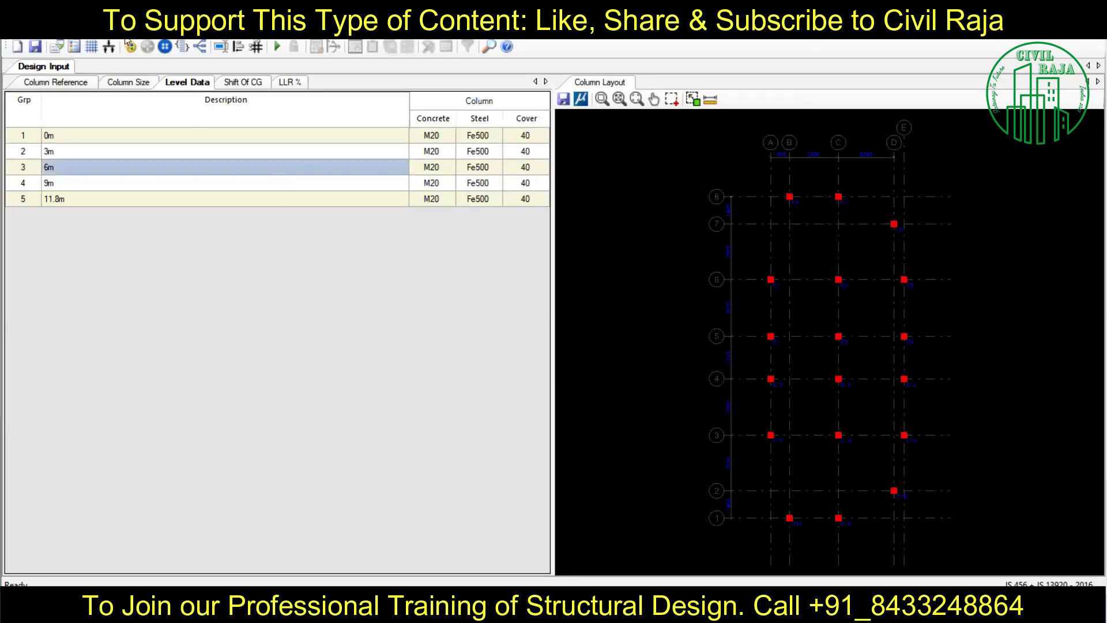
left_click(43, 32)
left_click(104, 82)
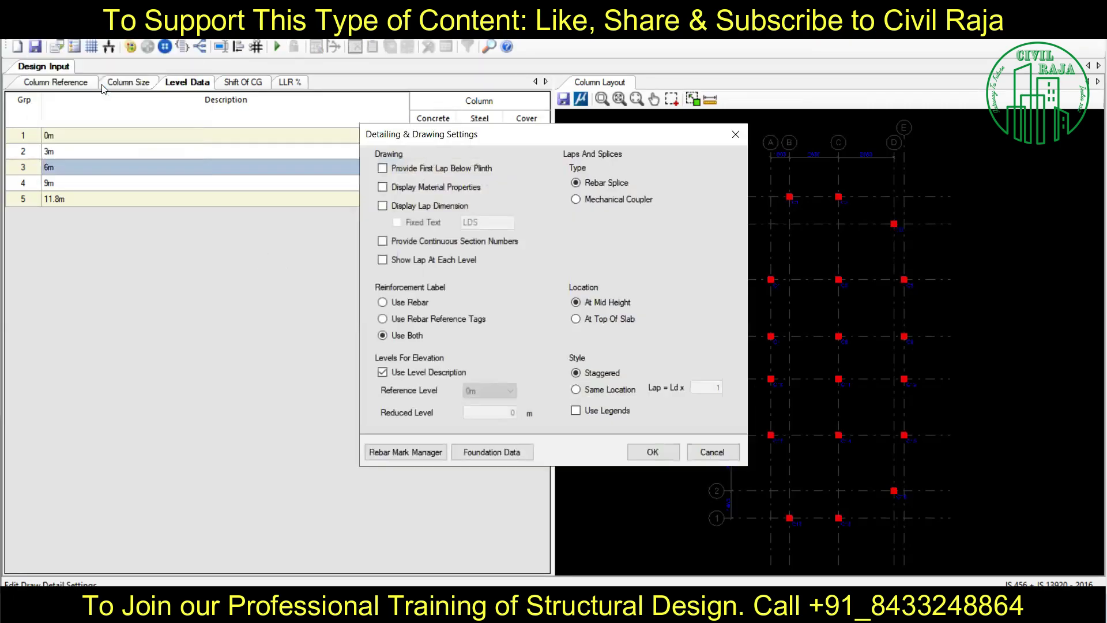
left_click(652, 452)
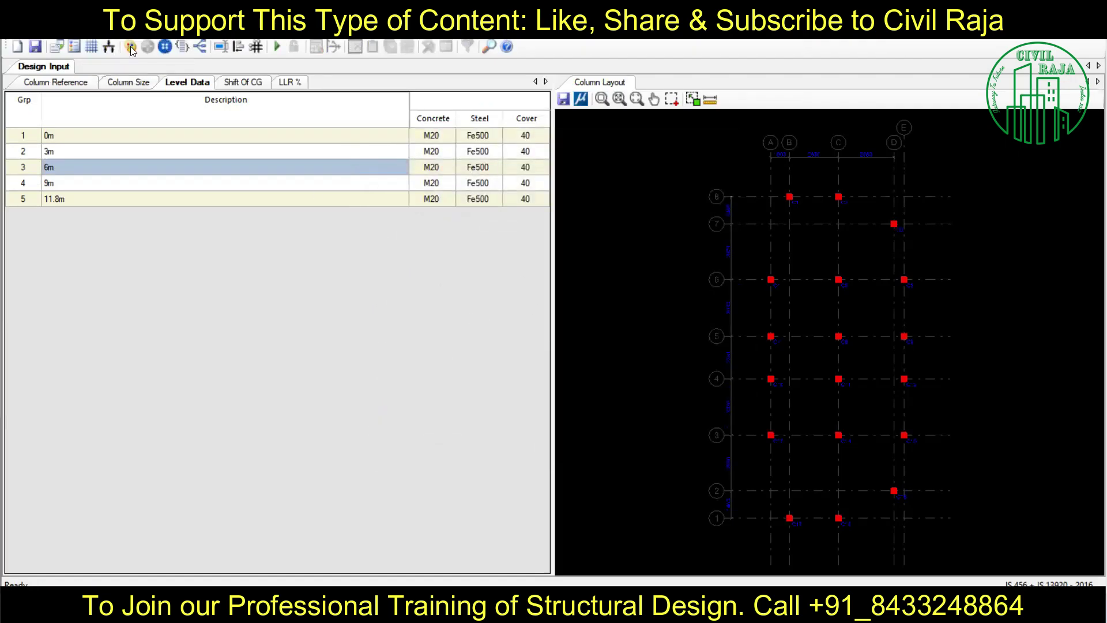
- Redesign failed column C5 with a 350 section depth and accept it
key("Return")
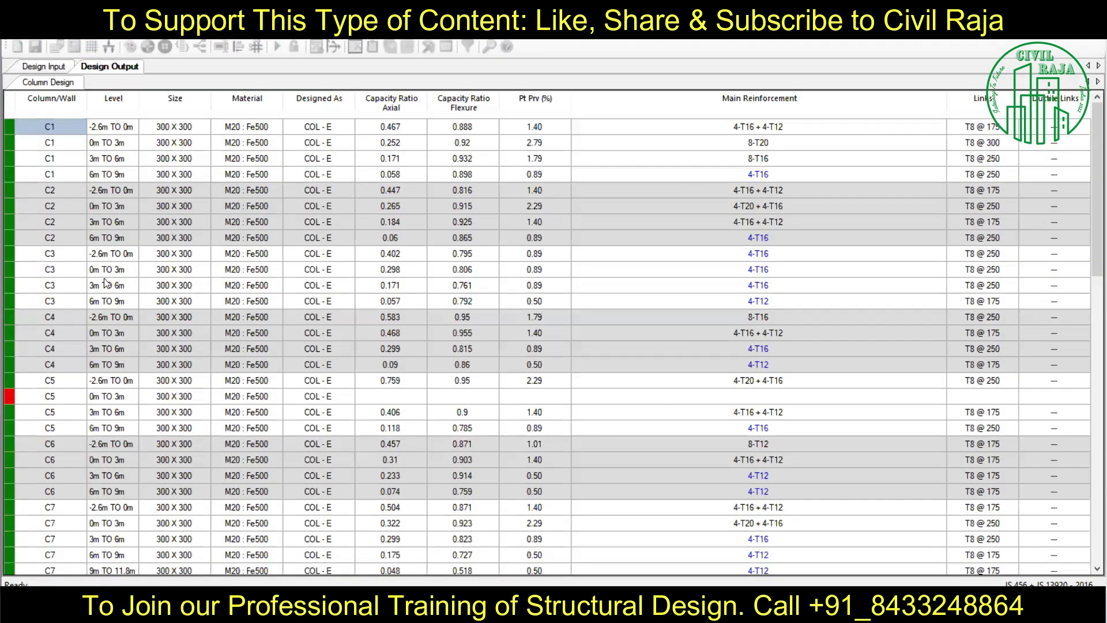
right_click(70, 384)
left_click(89, 313)
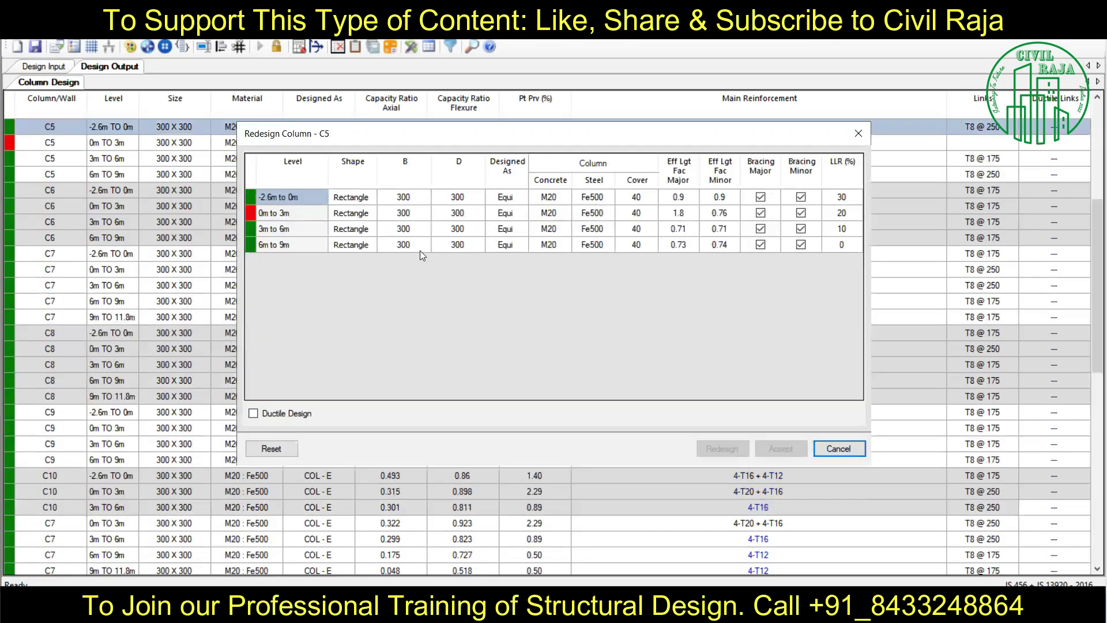
left_click(458, 197)
type("350")
left_click(722, 448)
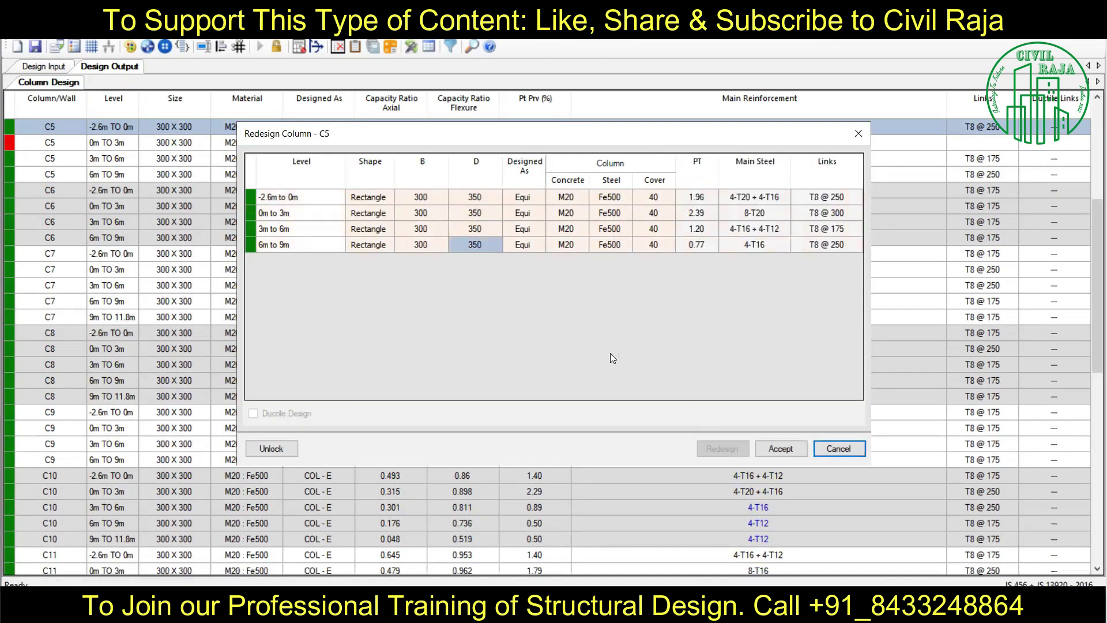
left_click(780, 449)
- Redesign column C14 with depth 350 at each level and accept the 300 X 350 section
left_click(106, 476)
double_click(106, 476)
type("3502")
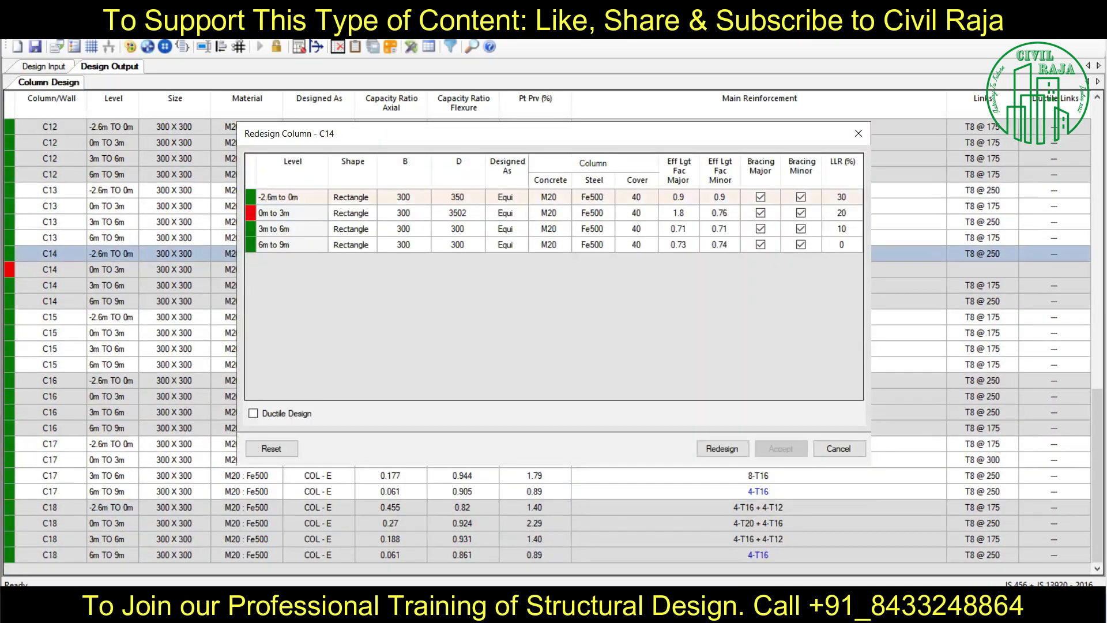
key("Down")
type("350")
key("Down")
type("350")
left_click(780, 448)
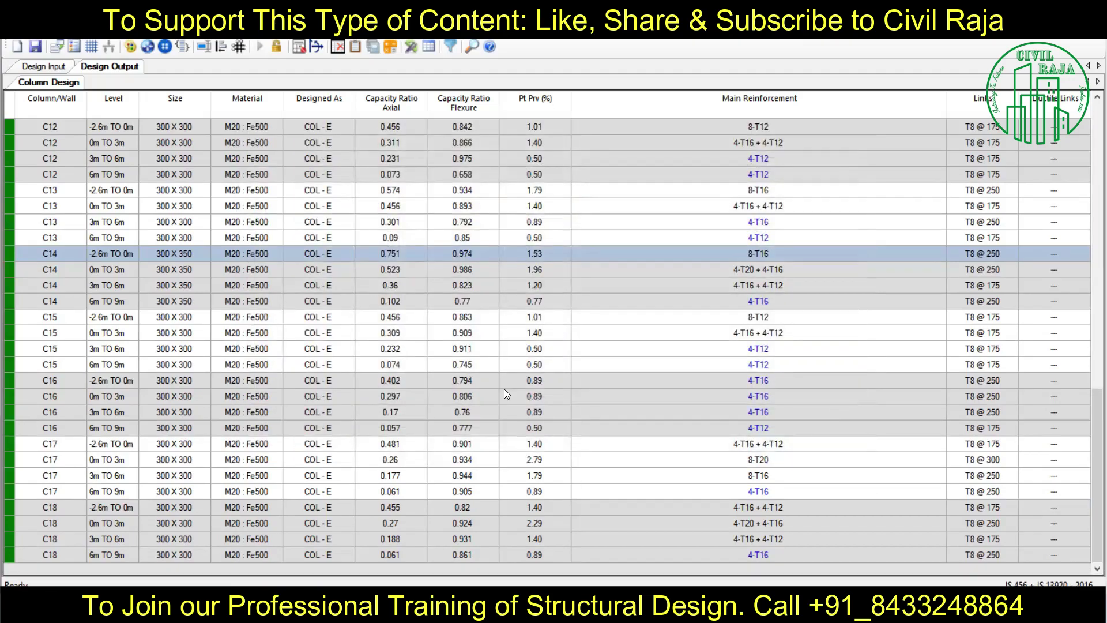
scroll(497, 460, "up", 2)
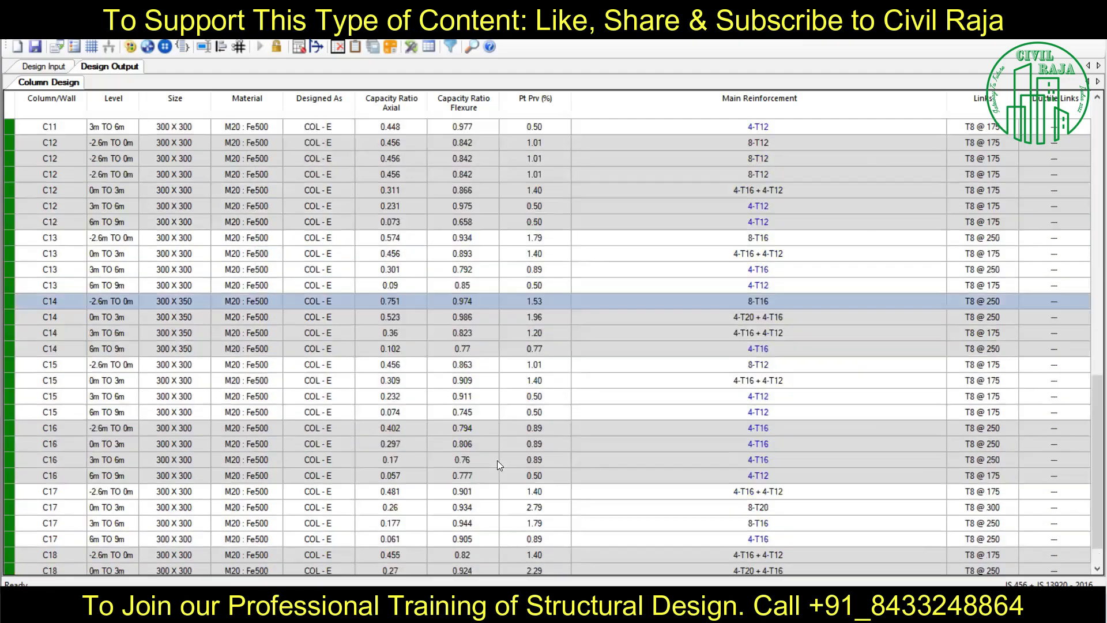
scroll(497, 460, "up", 13)
- Accept the automatically proposed column groups, such as C1 with C17
right_click(144, 323)
left_click(184, 45)
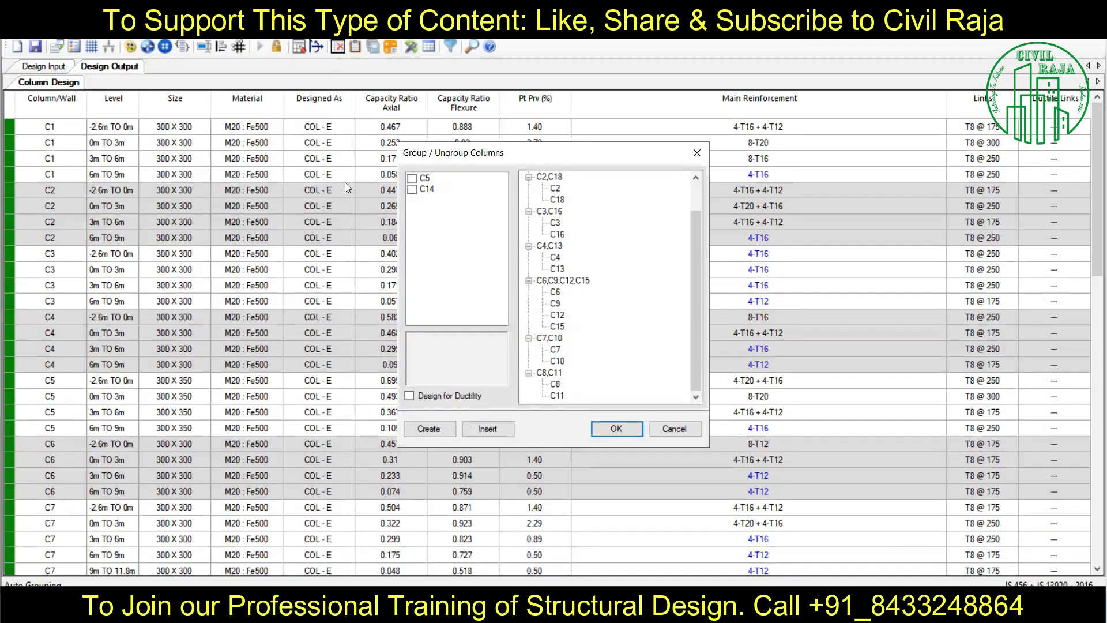
left_click(411, 186)
left_click(609, 431)
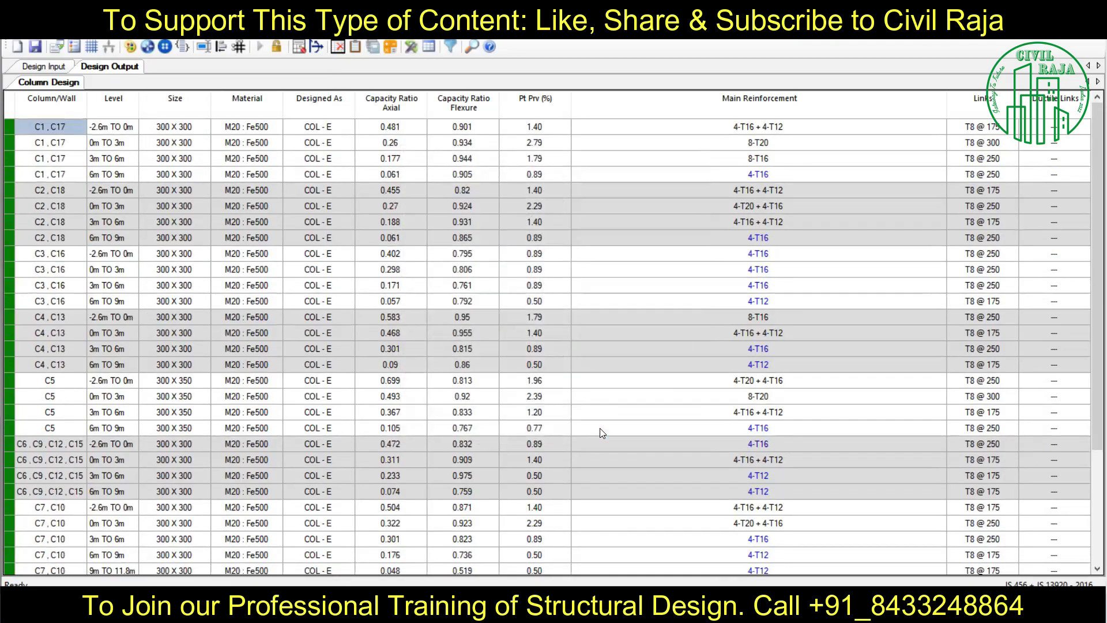
scroll(219, 263, "down", 2)
scroll(219, 263, "down", 2)
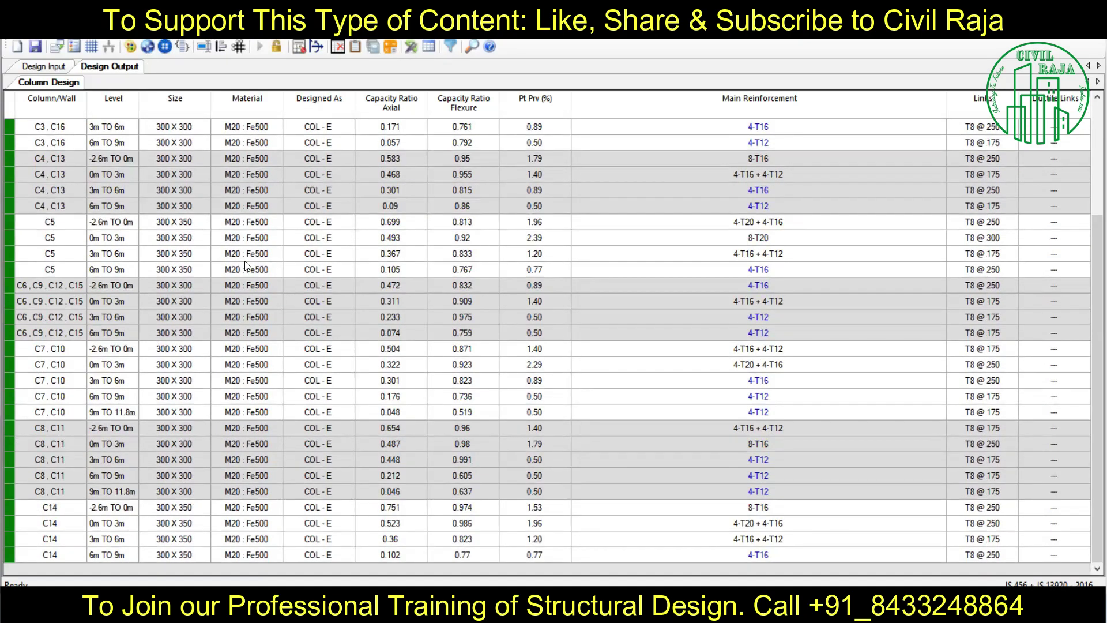
- Group column C5 with C14 in the Group/Ungroup Columns dialog
right_click(144, 322)
left_click(184, 45)
left_click(632, 354)
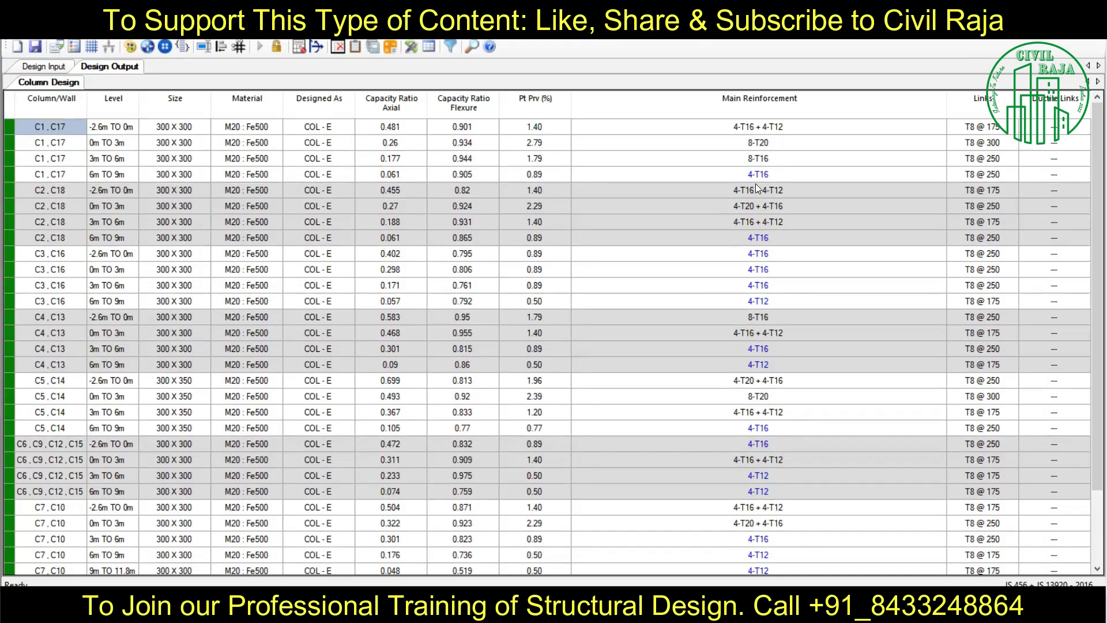
scroll(764, 301, "down", 2)
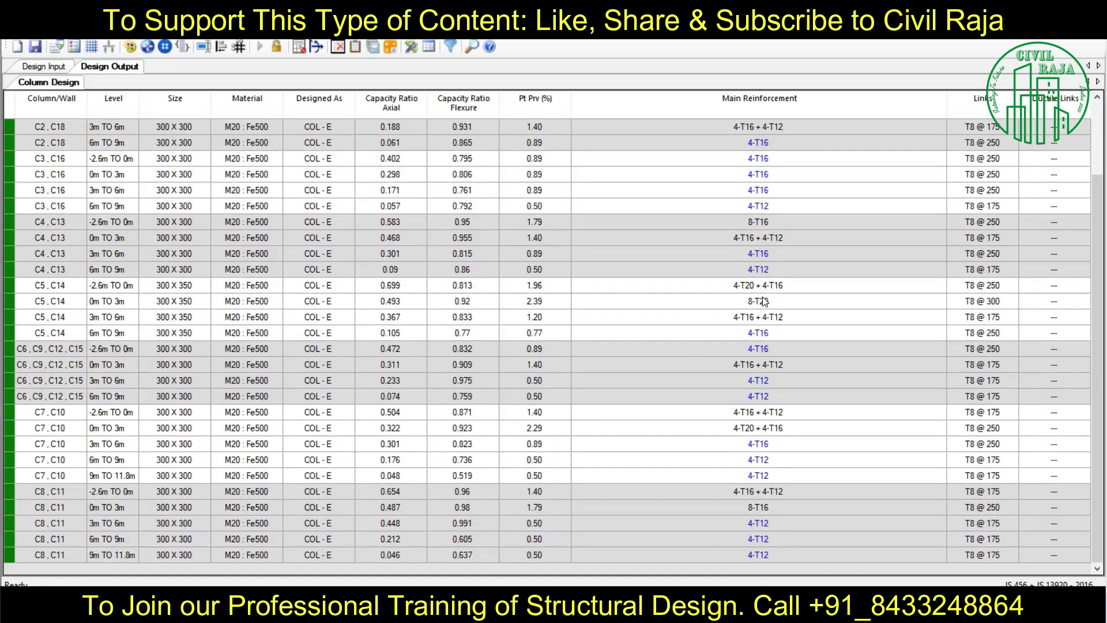
scroll(790, 378, "up", 2)
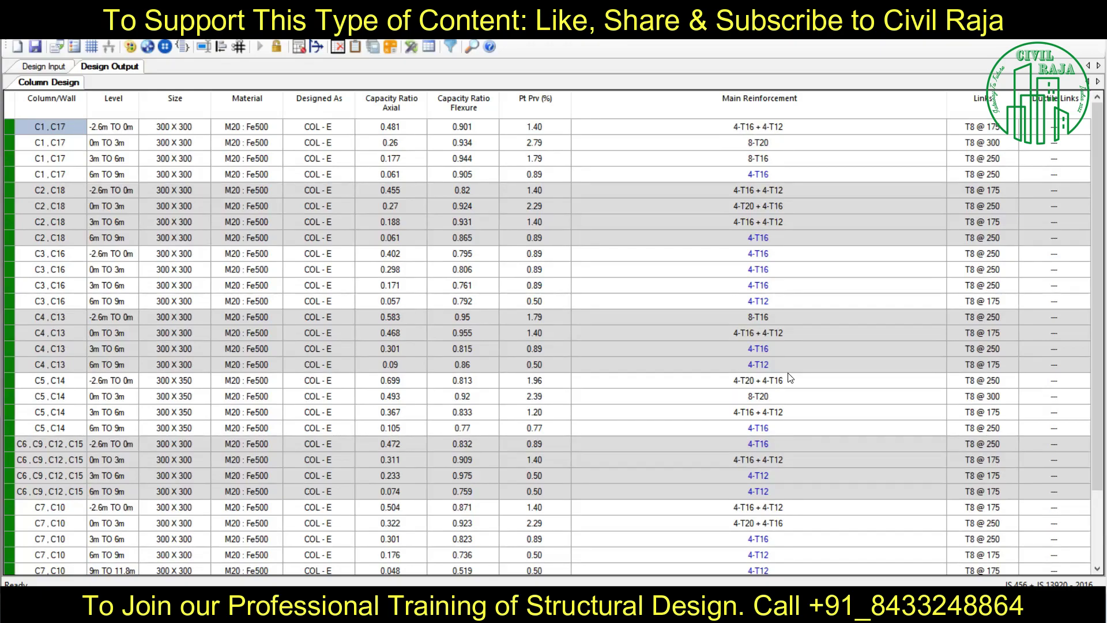
- Redesign the C1, C17 group with 350 depth at all levels and accept it
right_click(187, 132)
left_click(208, 201)
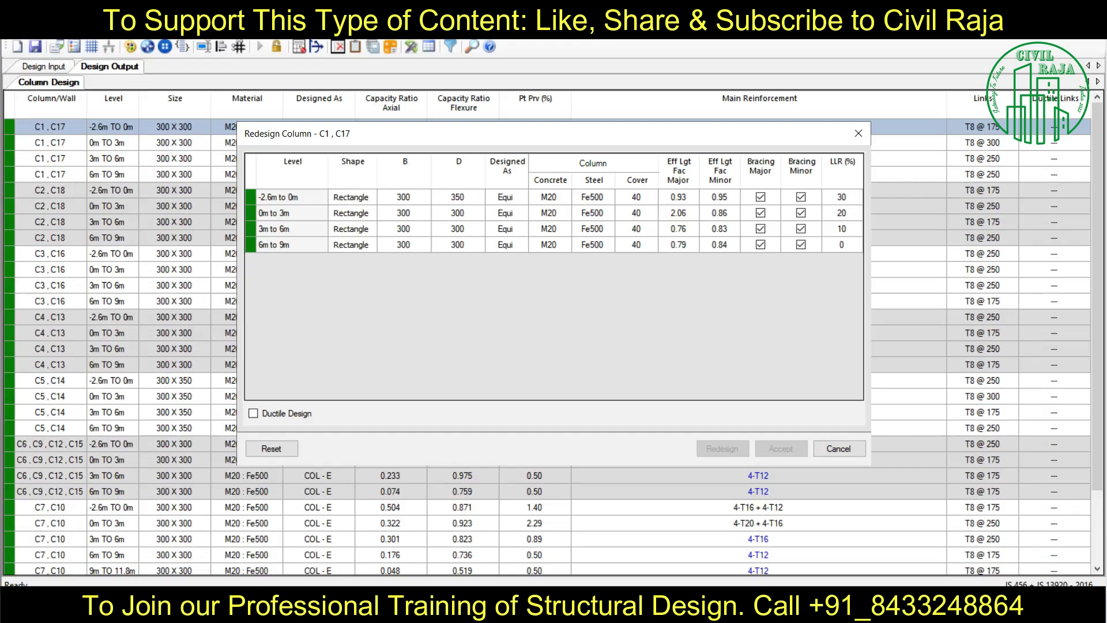
left_click_drag(458, 196, 459, 245)
right_click(458, 245)
left_click(507, 272)
left_click(723, 448)
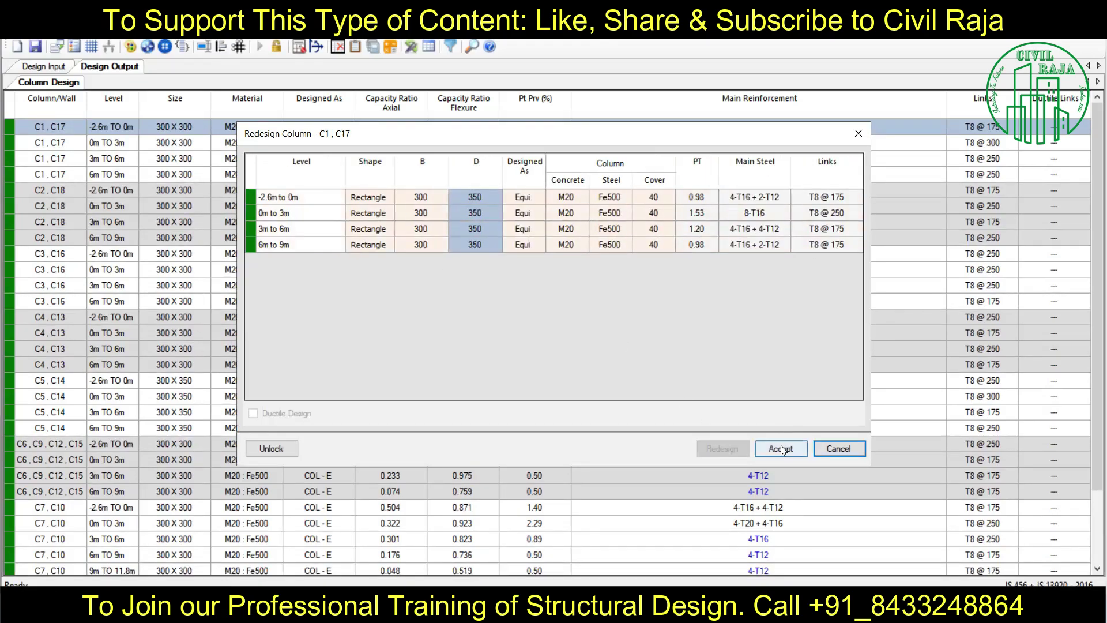
left_click(781, 448)
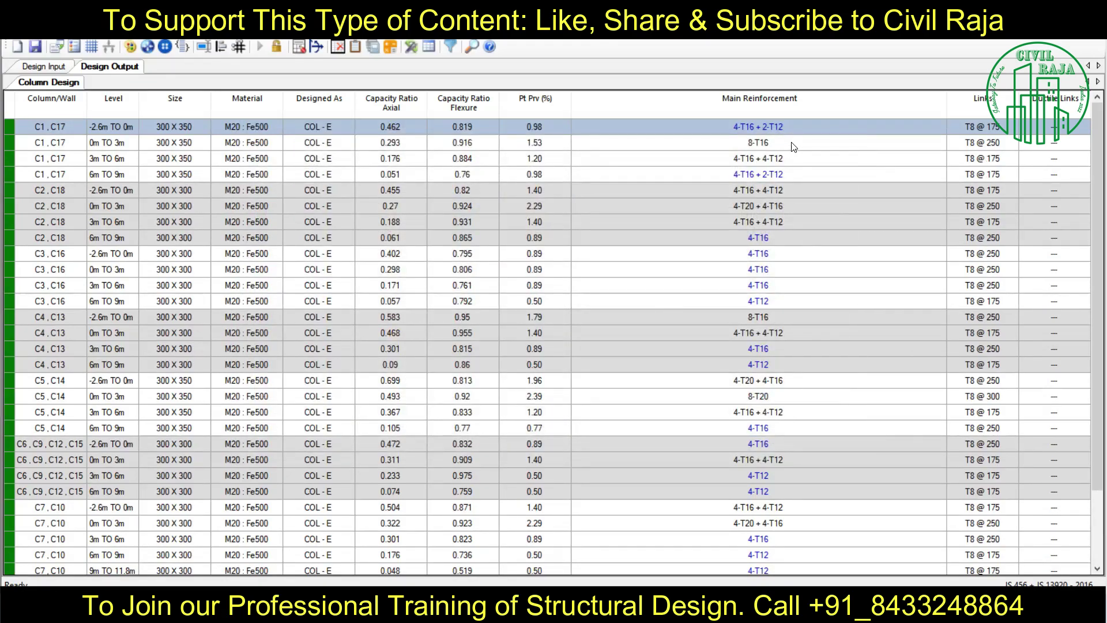
- Redesign the C2, C18 group with 350 depth at all levels and accept it
right_click(196, 185)
left_click(225, 256)
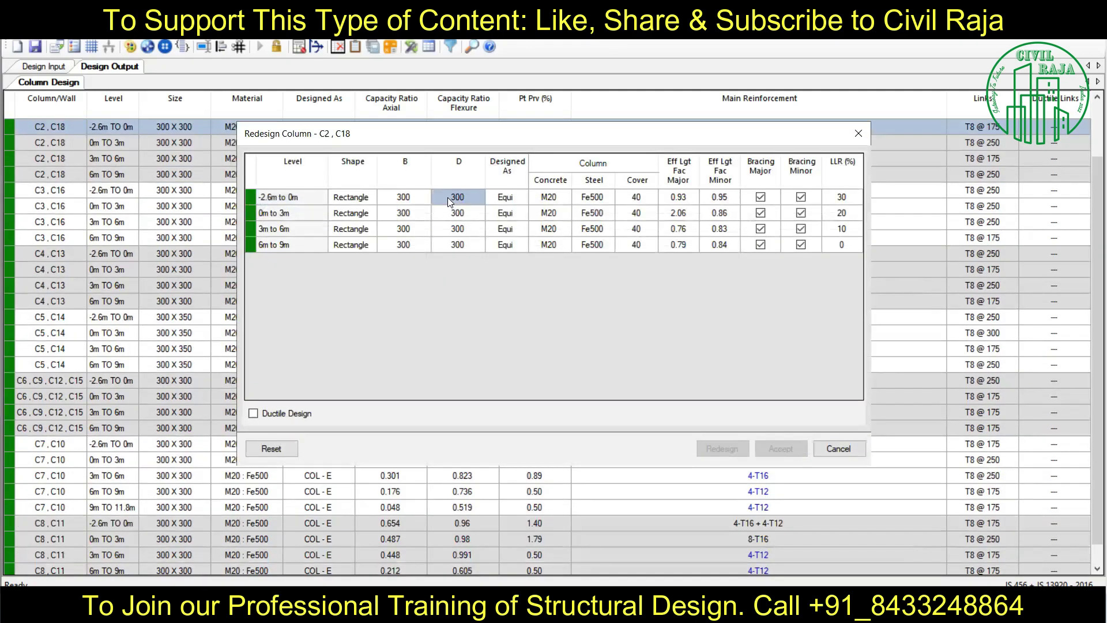
left_click_drag(458, 196, 459, 244)
right_click(458, 245)
left_click(507, 272)
left_click(722, 448)
left_click(782, 448)
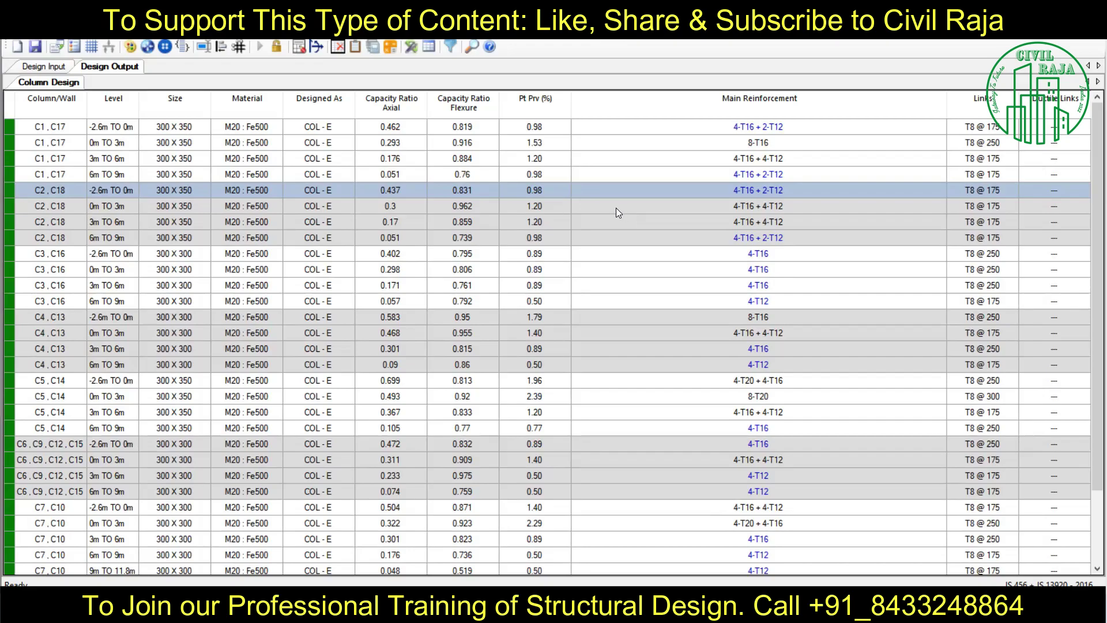
scroll(675, 336, "down", 2)
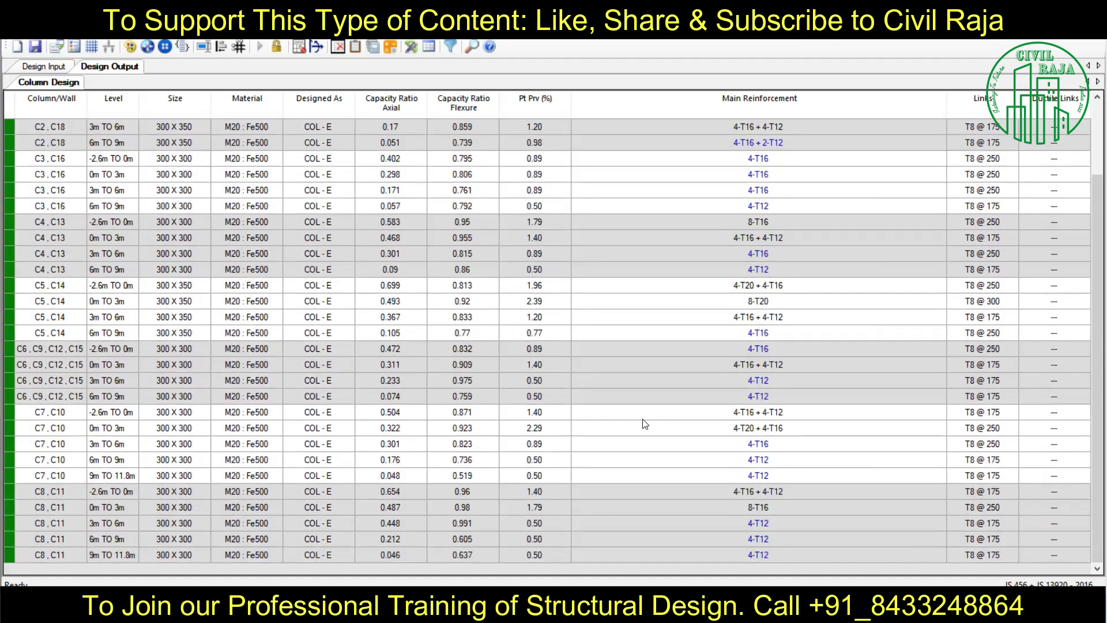
scroll(604, 418, "up", 2)
- Redesign the C5, C14 group with width reset to 300 and accept it
right_click(247, 380)
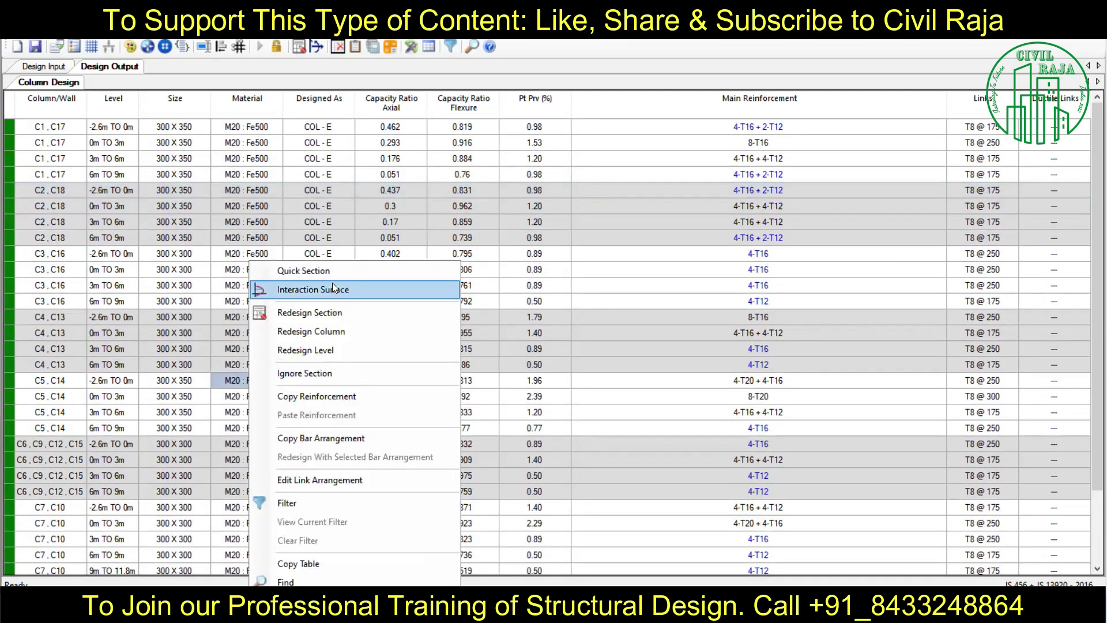
left_click(288, 331)
left_click_drag(404, 244, 412, 199)
right_click(438, 197)
left_click(455, 242)
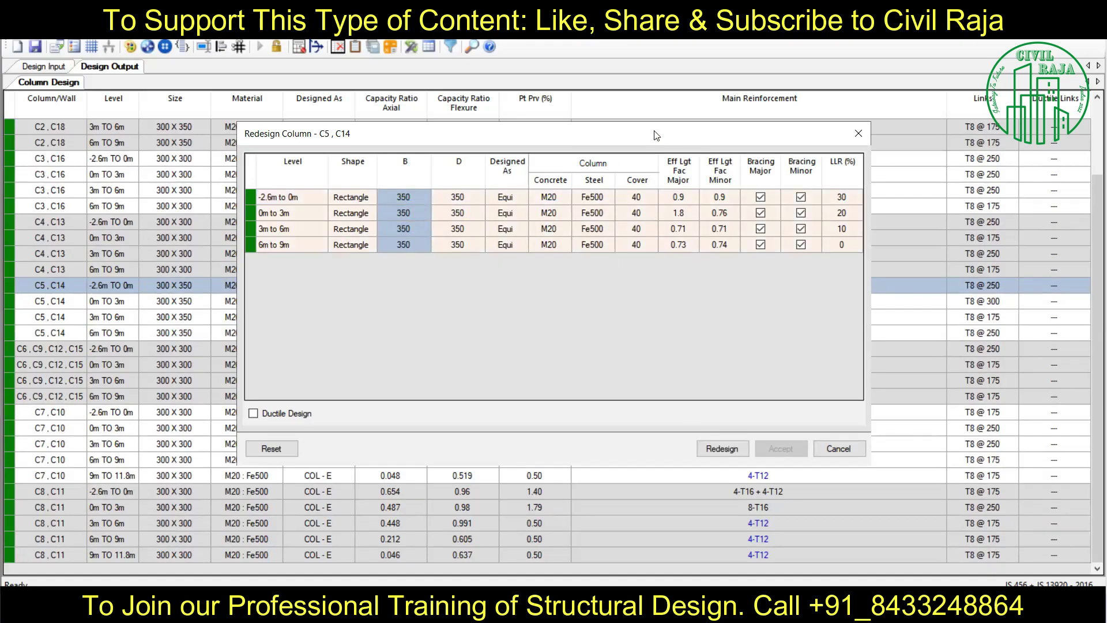
left_click(744, 472)
mouse_move(656, 135)
left_mouse_down()
mouse_move(678, 158)
mouse_move(624, 134)
left_mouse_up()
left_click(262, 438)
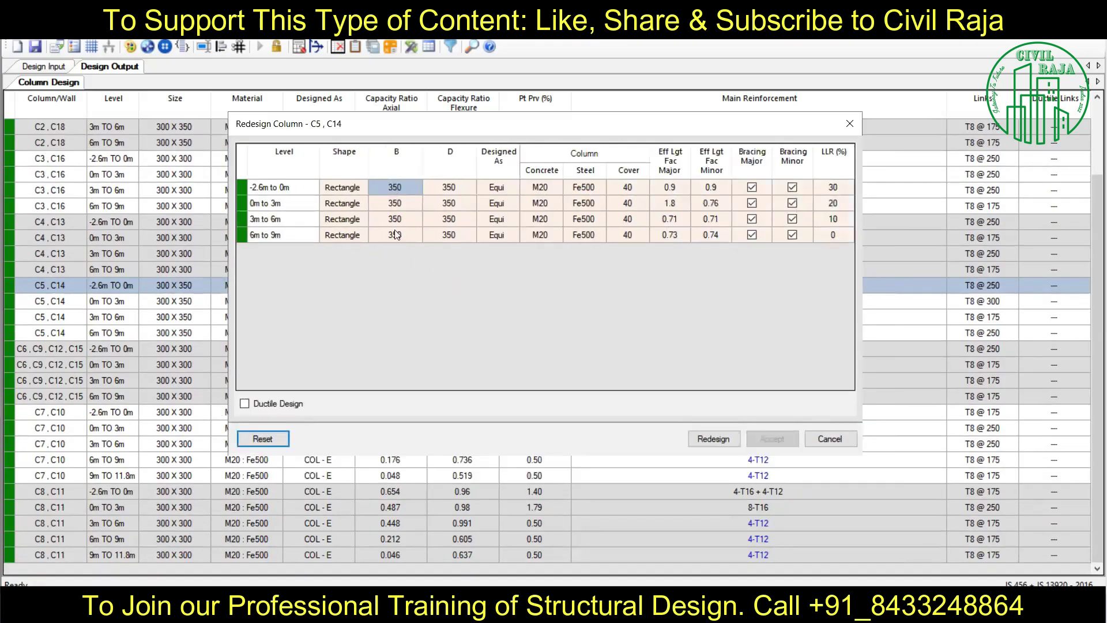
type("300300")
left_click(709, 438)
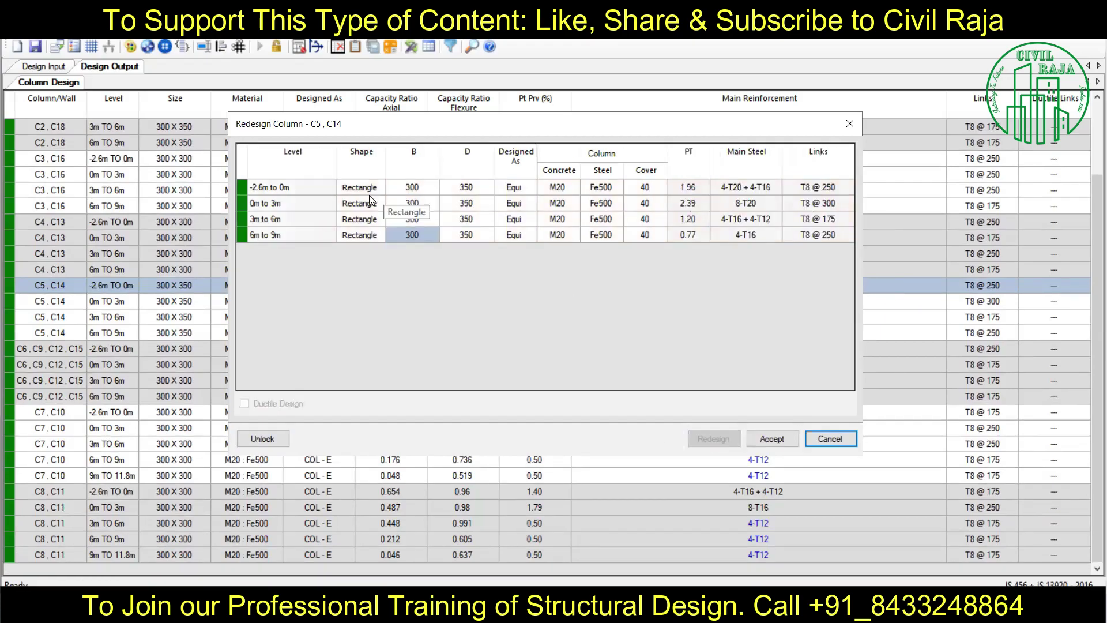
left_click(772, 438)
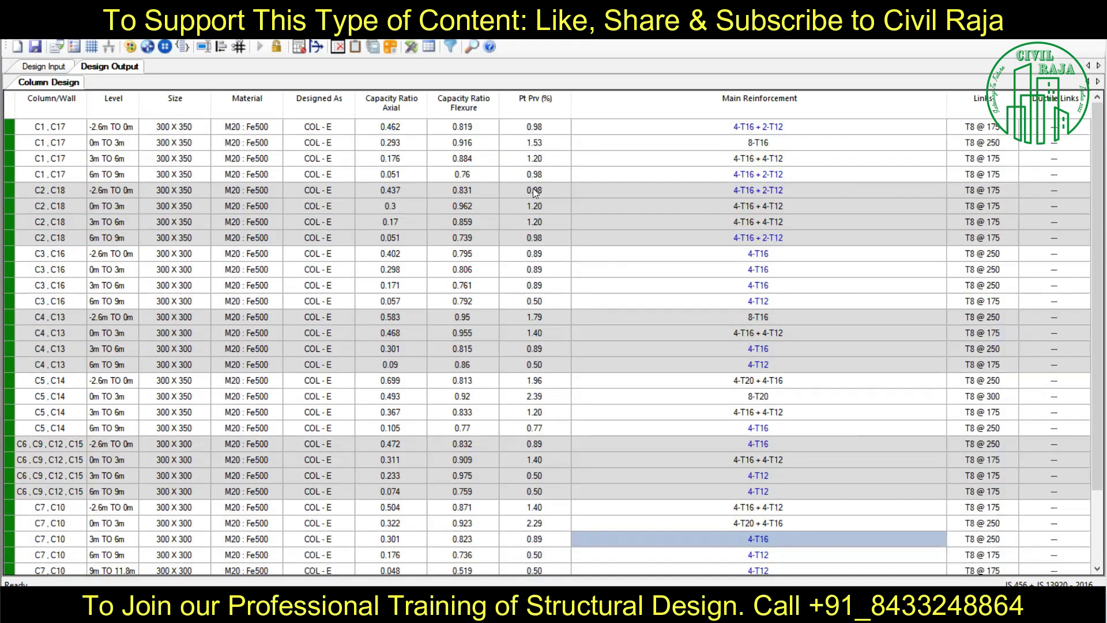
- Remove the existing C7, C10 column group and confirm
scroll(165, 216, "down", 2)
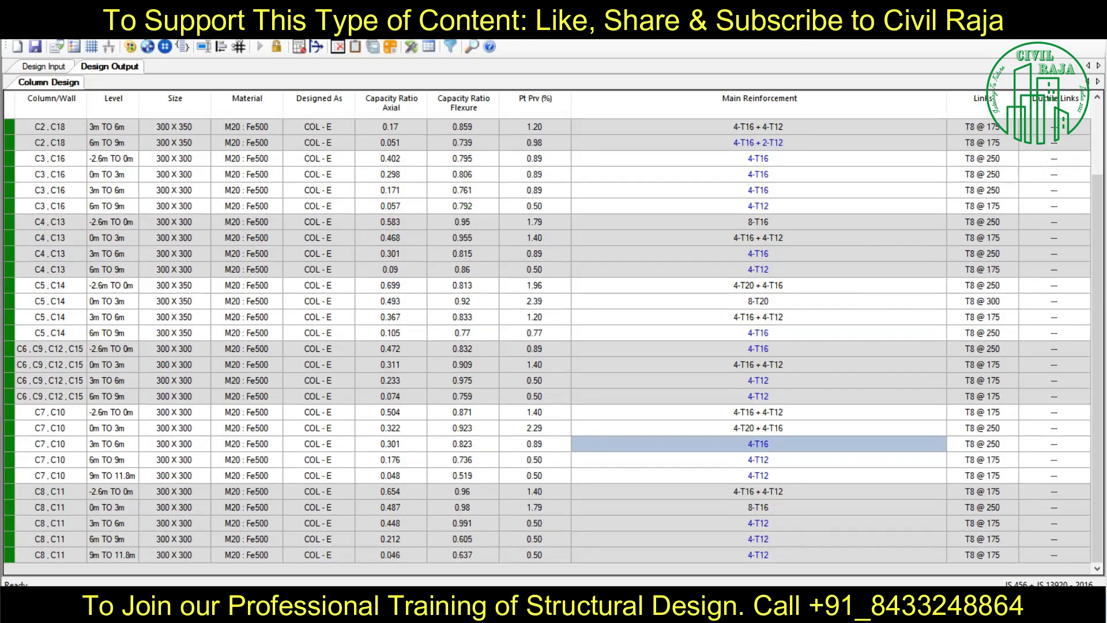
right_click(536, 342)
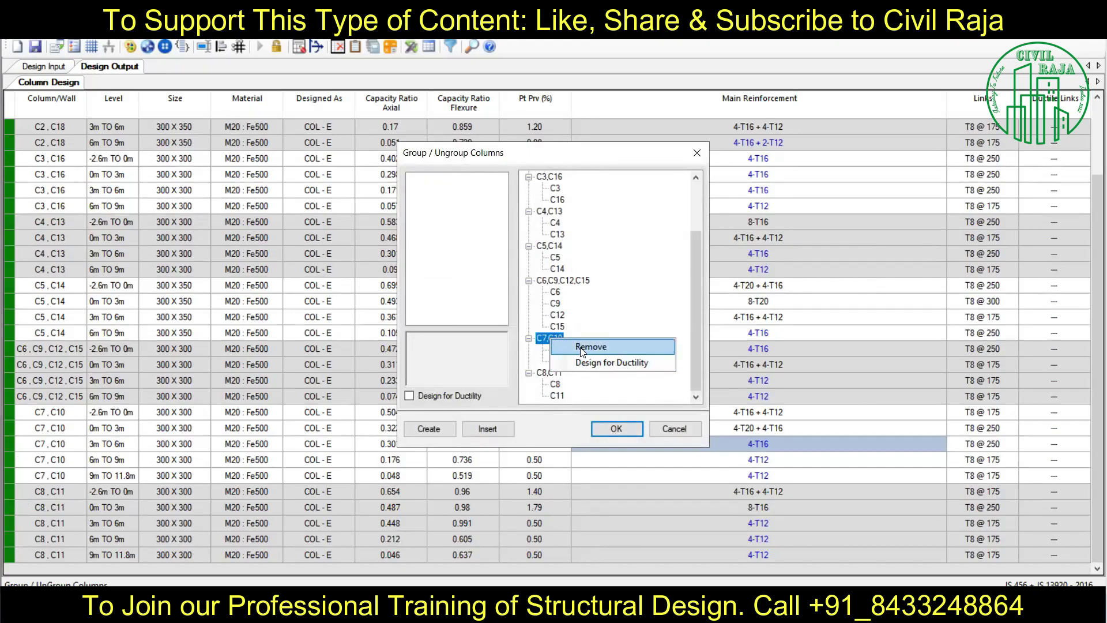
left_click(550, 346)
left_click(616, 429)
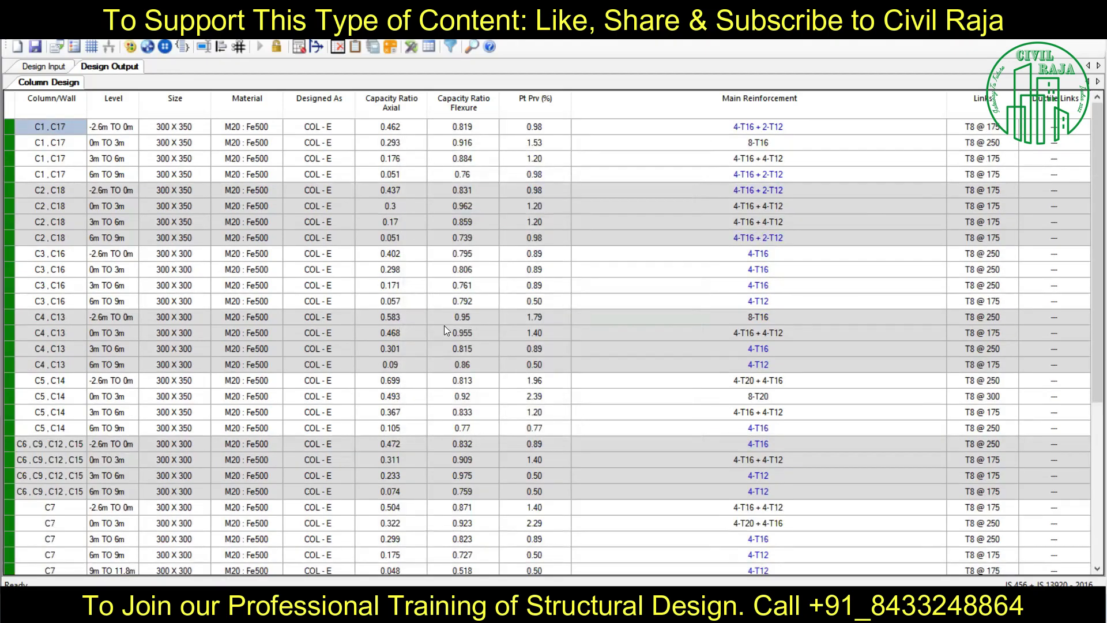
- Create one group from C7, C8, C10 and C11 and confirm it
scroll(744, 290, "down", 5)
right_click(242, 133)
left_click(259, 138)
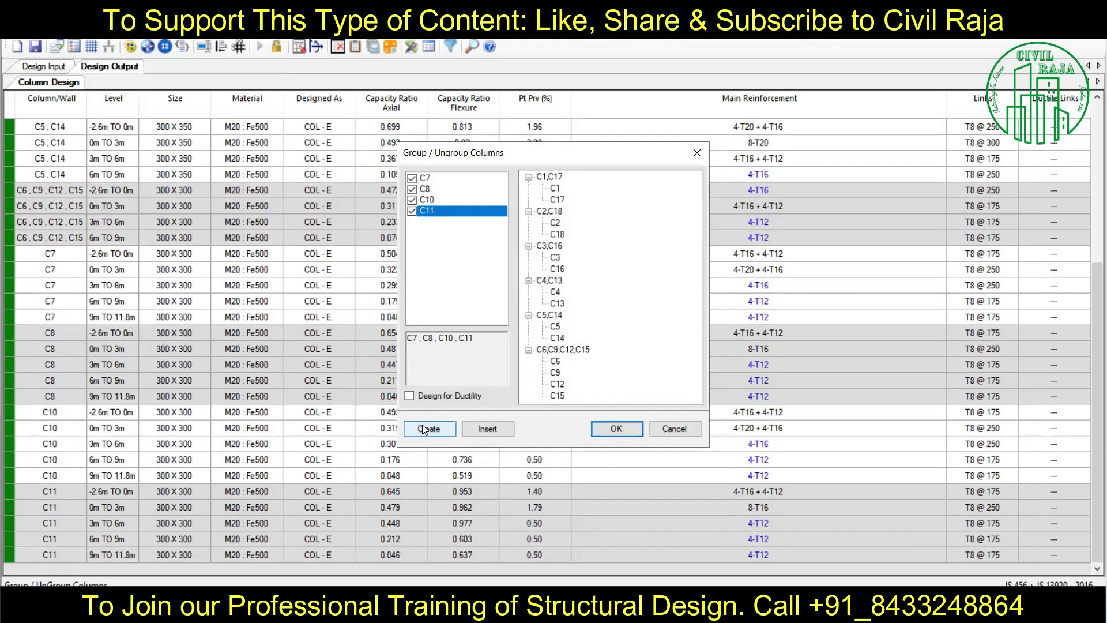
left_click(427, 427)
left_click(611, 427)
scroll(494, 366, "down", 1)
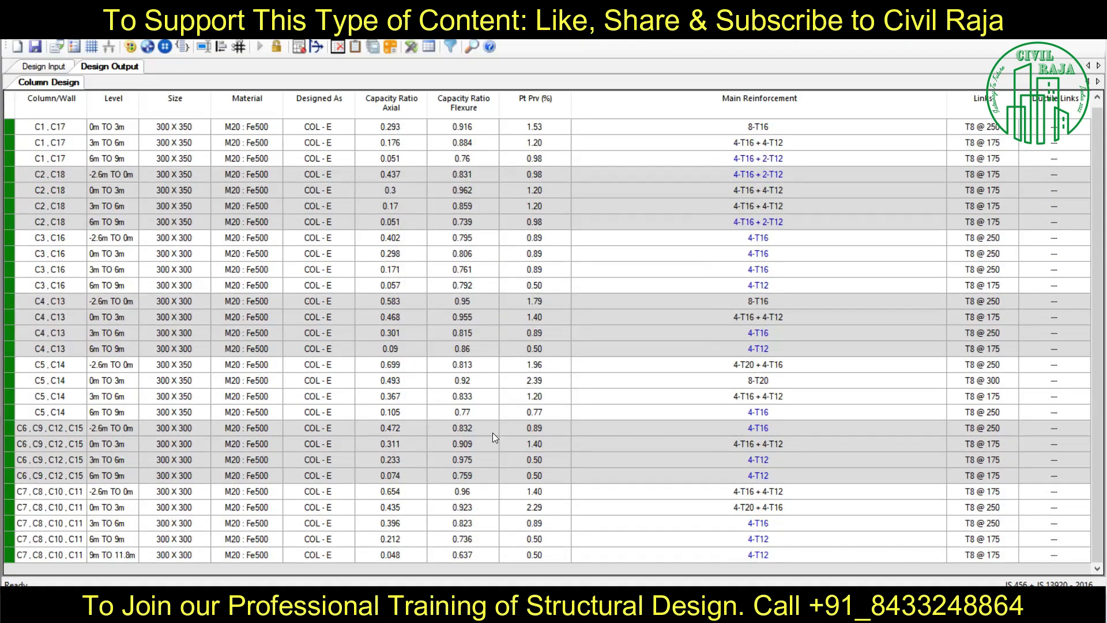
scroll(640, 410, "up", 1)
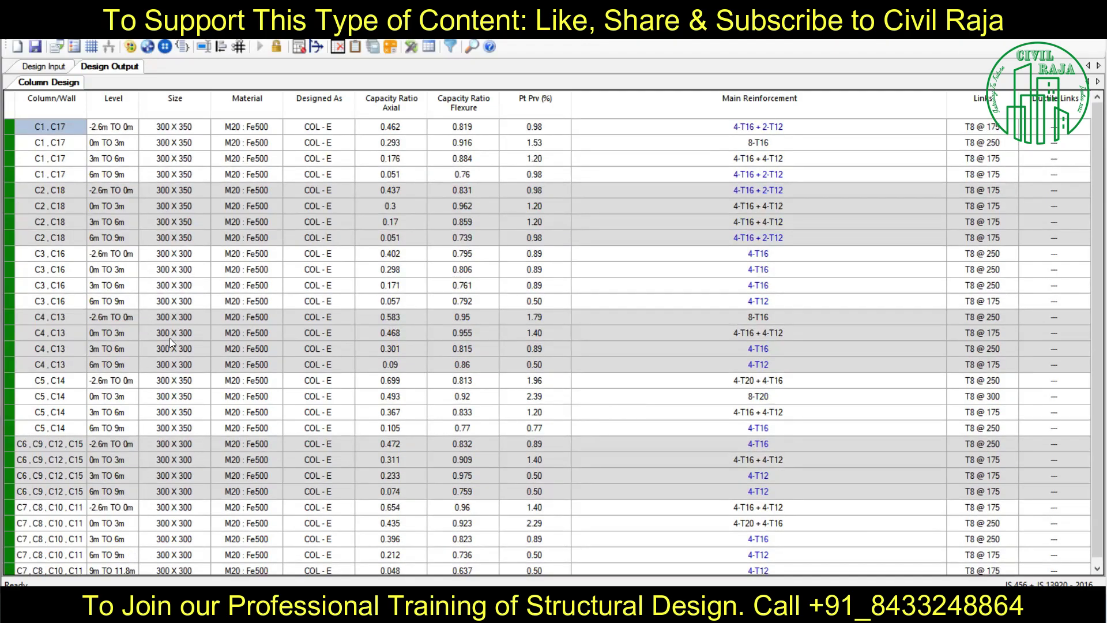
scroll(153, 412, "down", 1)
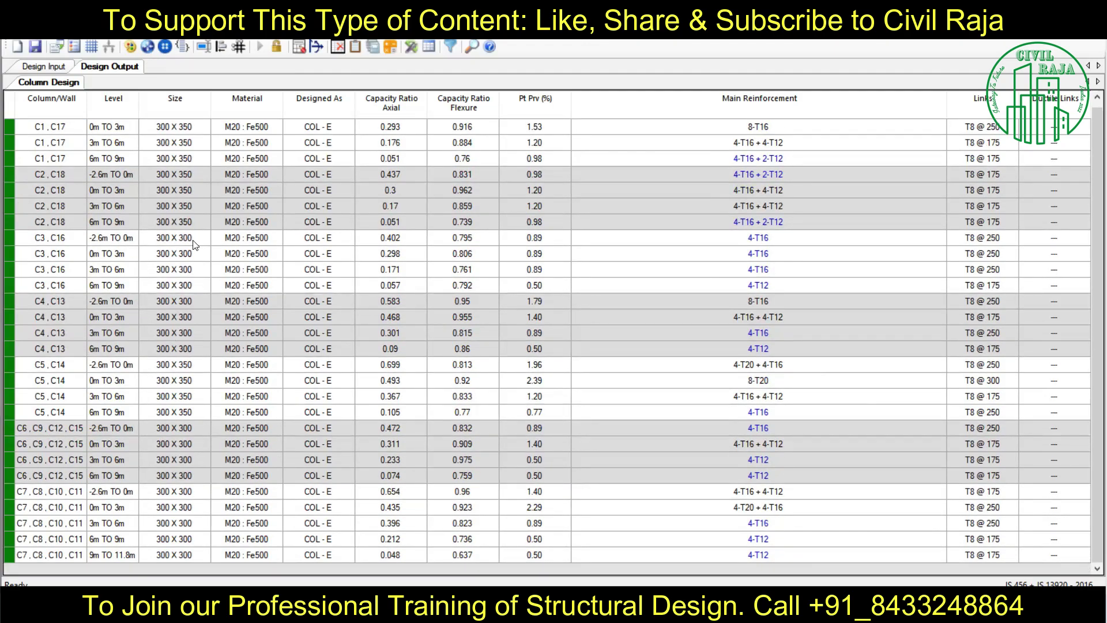
scroll(833, 210, "up", 1)
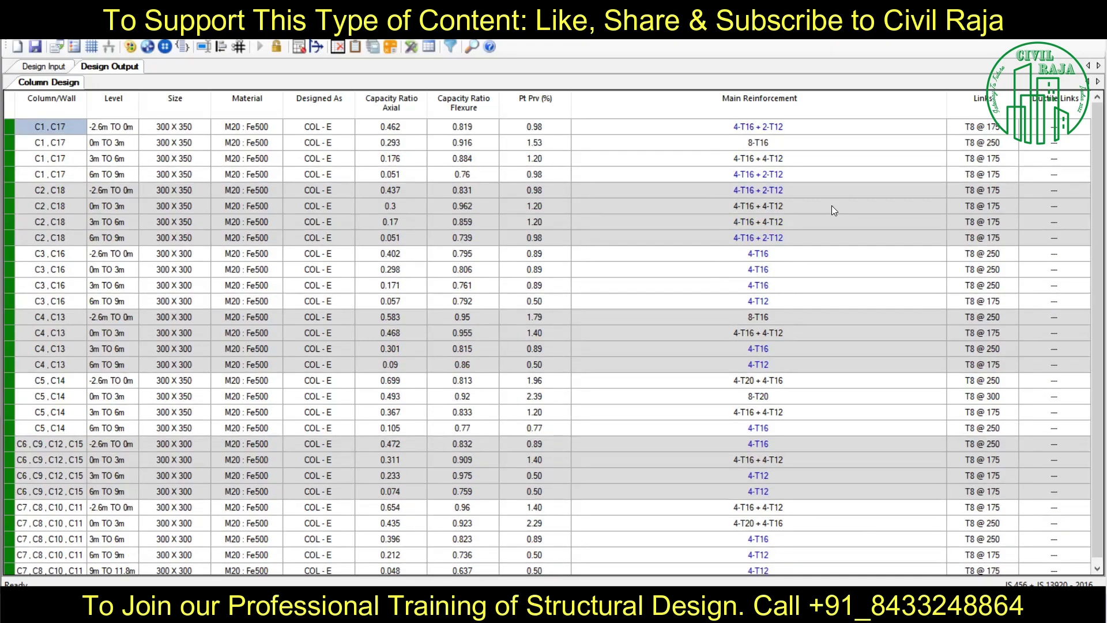
- Show the column text schedule, save the project, and generate detailed drawings for all column groups
left_click(196, 29)
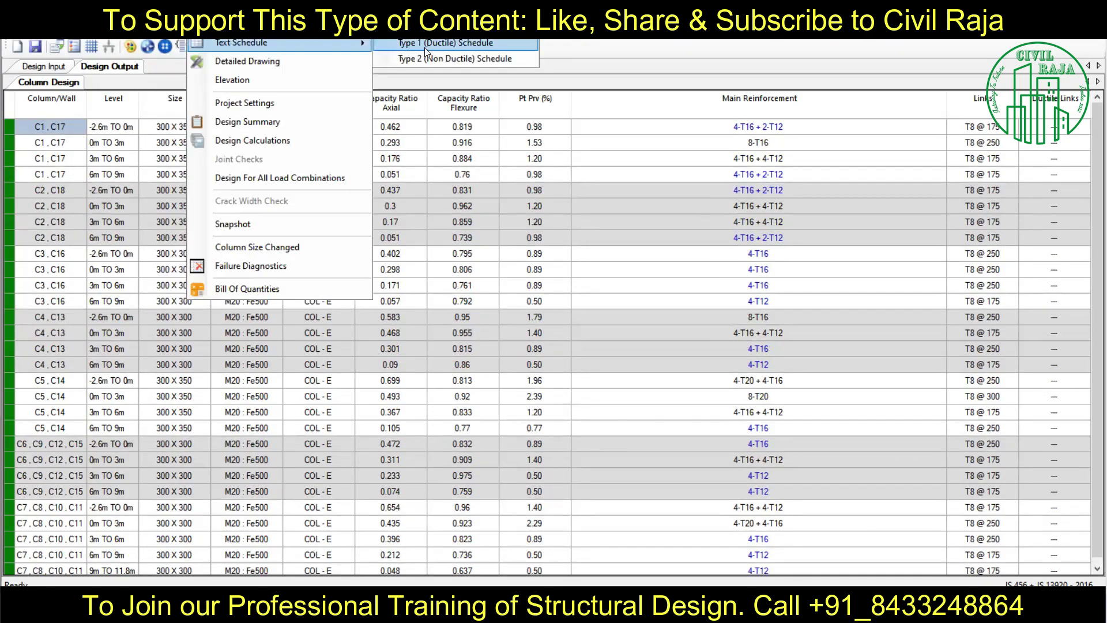
left_click(438, 44)
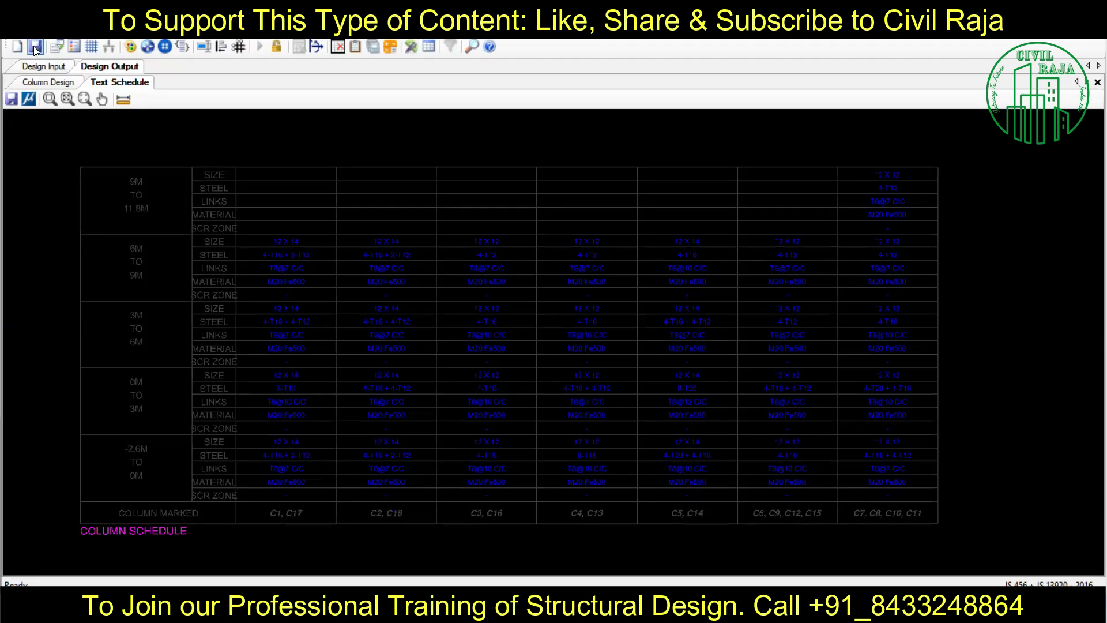
left_click(35, 46)
left_click(196, 29)
left_click(264, 81)
left_click(481, 208)
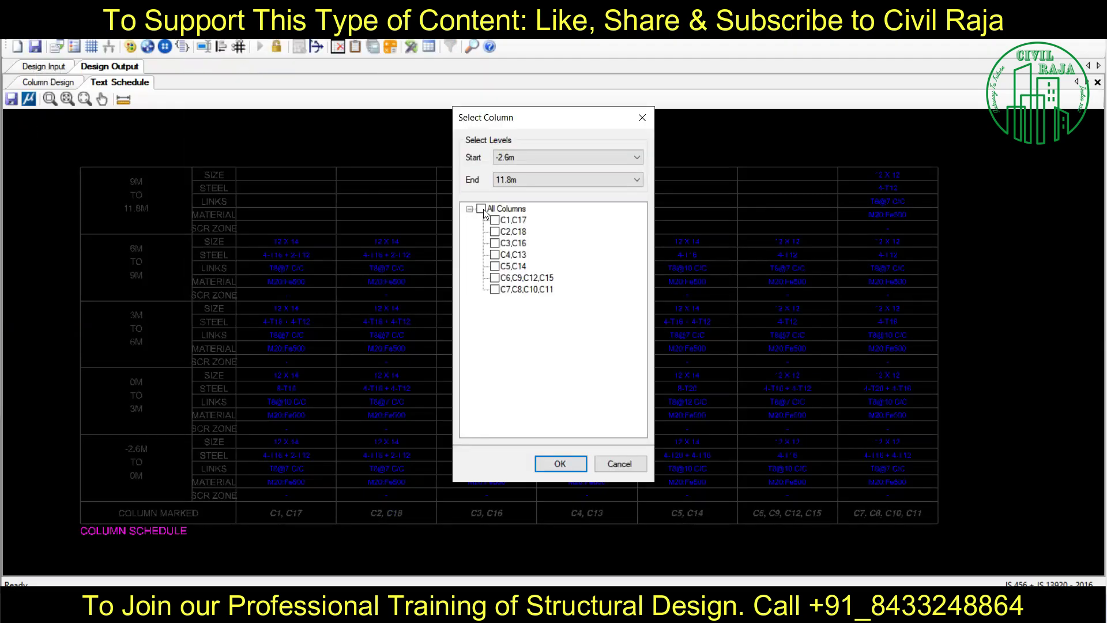
left_click(560, 463)
- Generate column elevation drawings for columns C1–C7
left_click(182, 46)
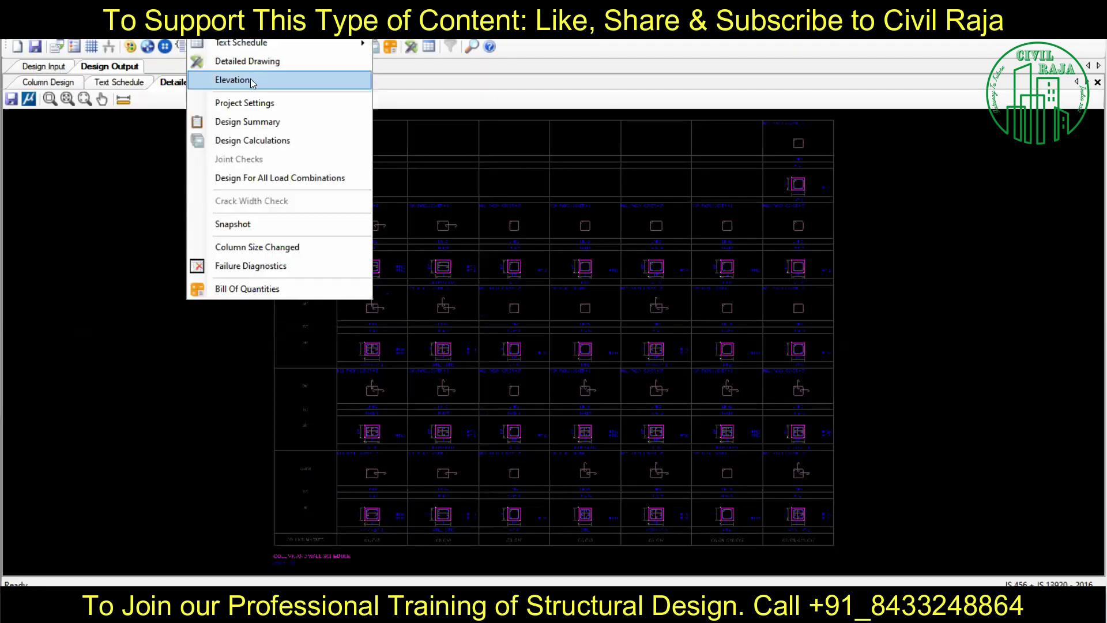
left_click(219, 81)
left_click(585, 466)
scroll(455, 555, "up", 3)
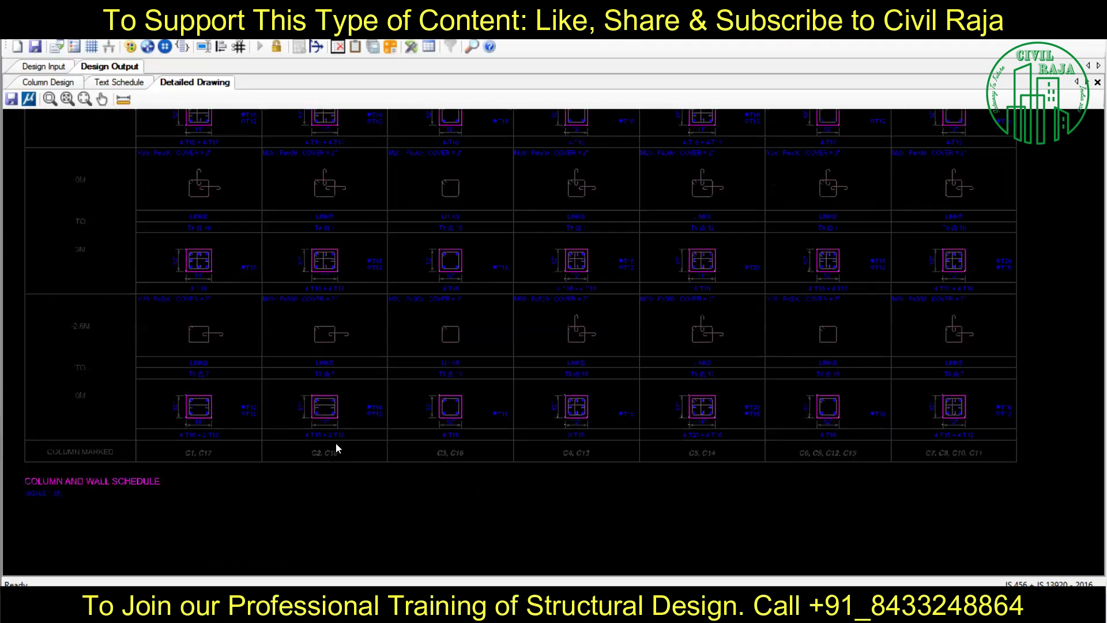
scroll(336, 447, "up", 3)
left_click(182, 46)
left_click(274, 79)
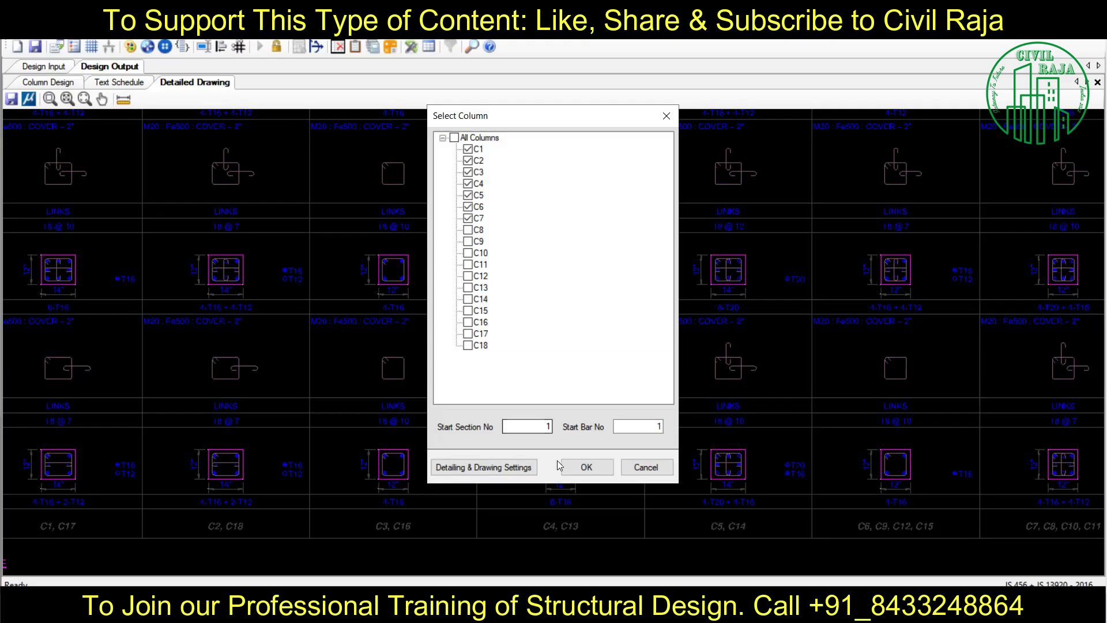
left_click(583, 467)
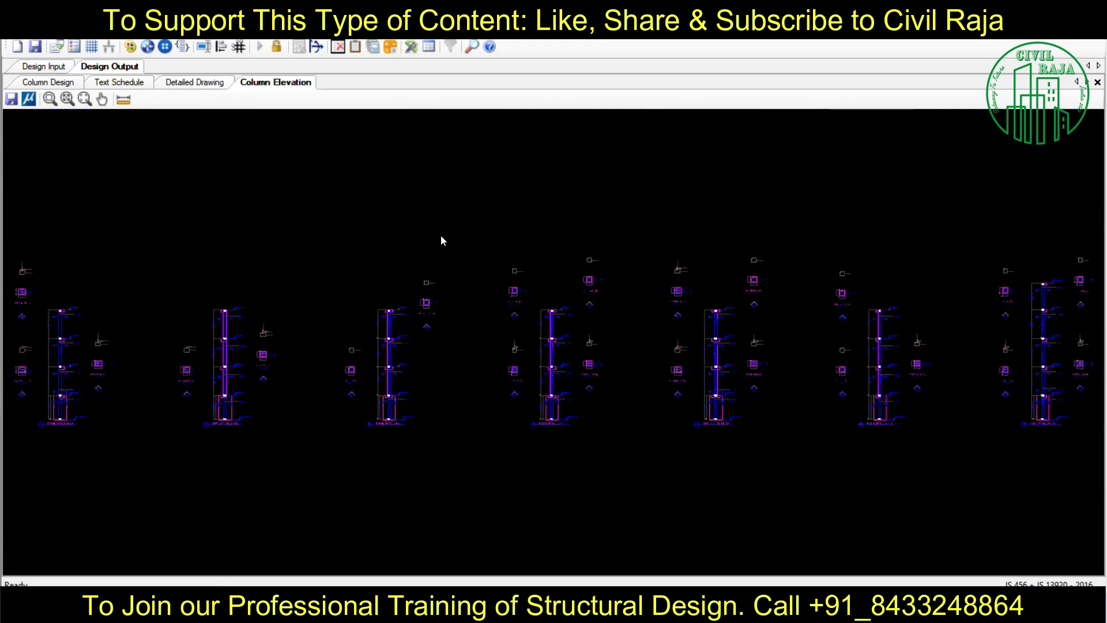
- Zoom into the elevation drawing to inspect the column C7 detail
scroll(910, 426, "up", 5)
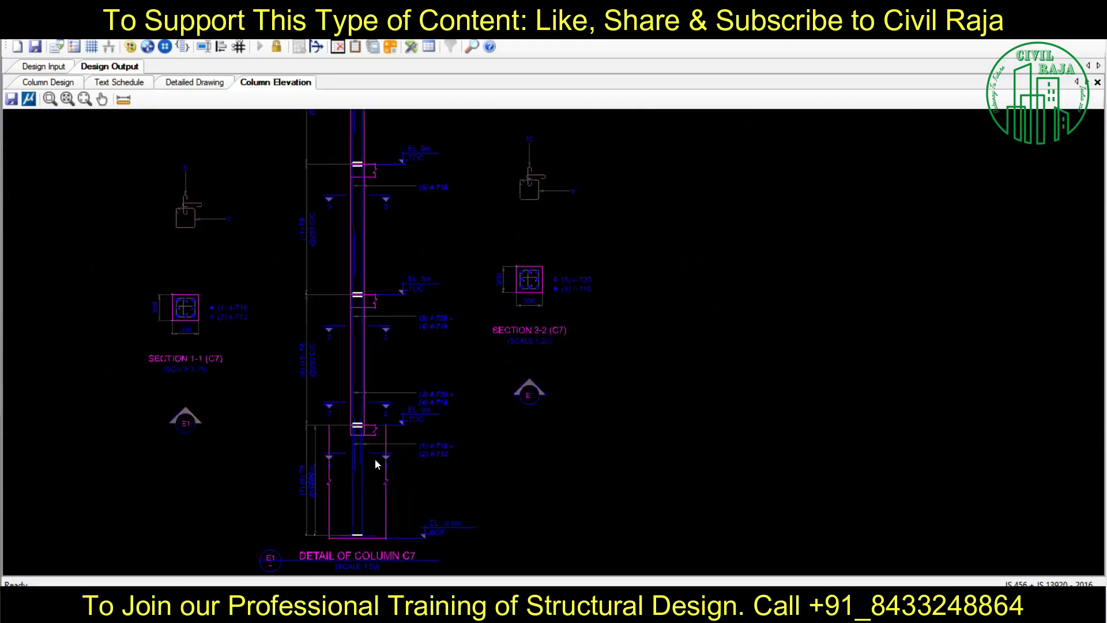
scroll(478, 224, "up", 3)
scroll(444, 402, "up", 3)
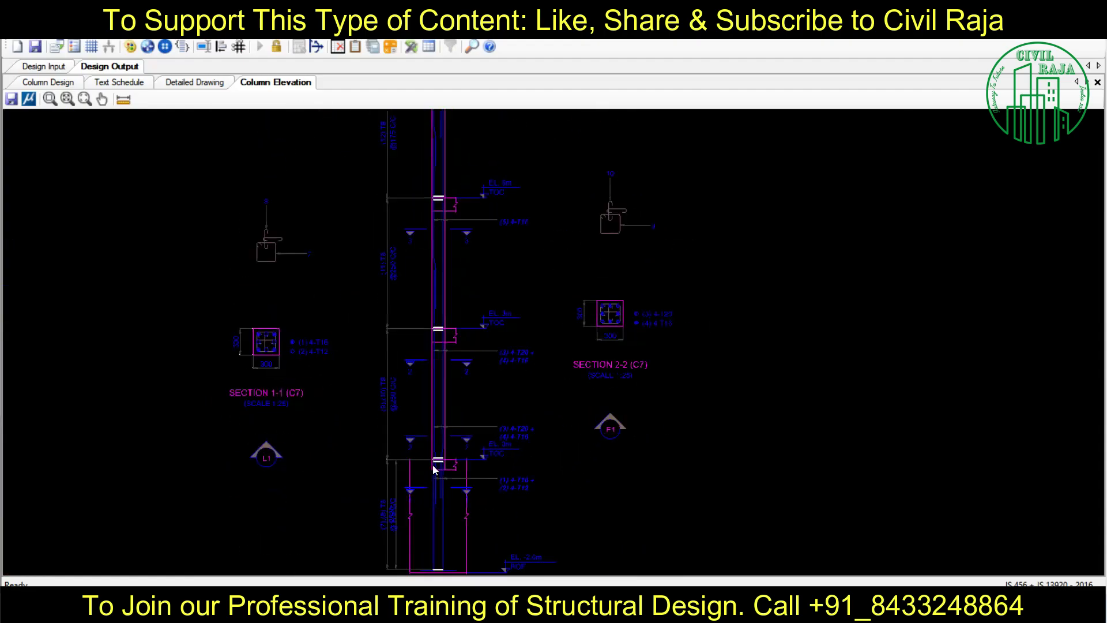
scroll(437, 389, "up", 3)
scroll(437, 390, "down", 4)
scroll(569, 320, "up", 2)
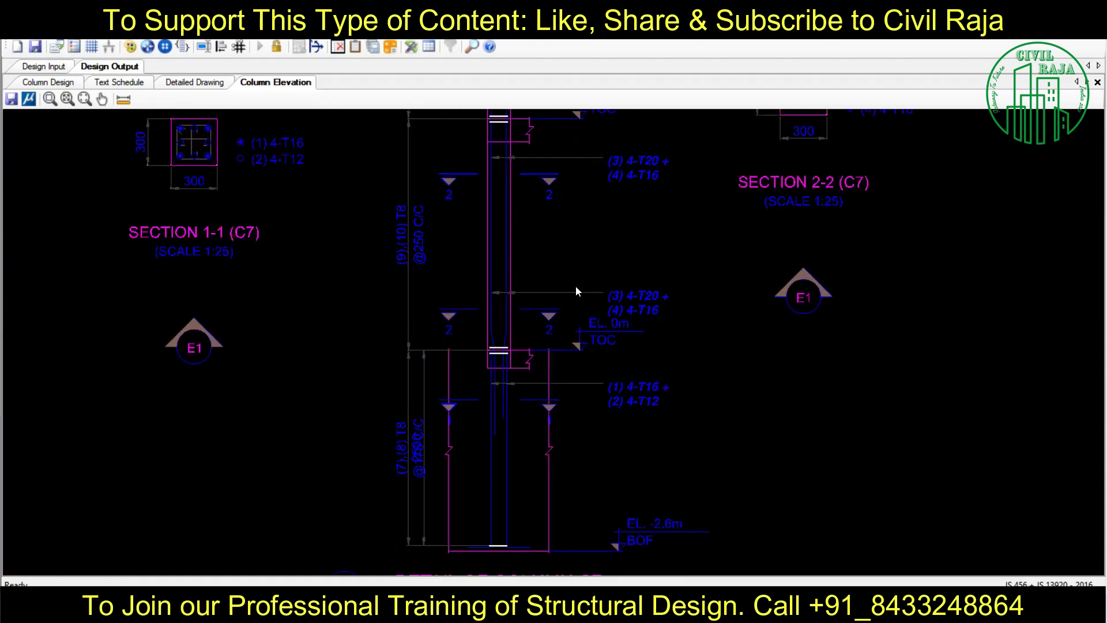
scroll(575, 291, "down", 3)
scroll(268, 190, "up", 3)
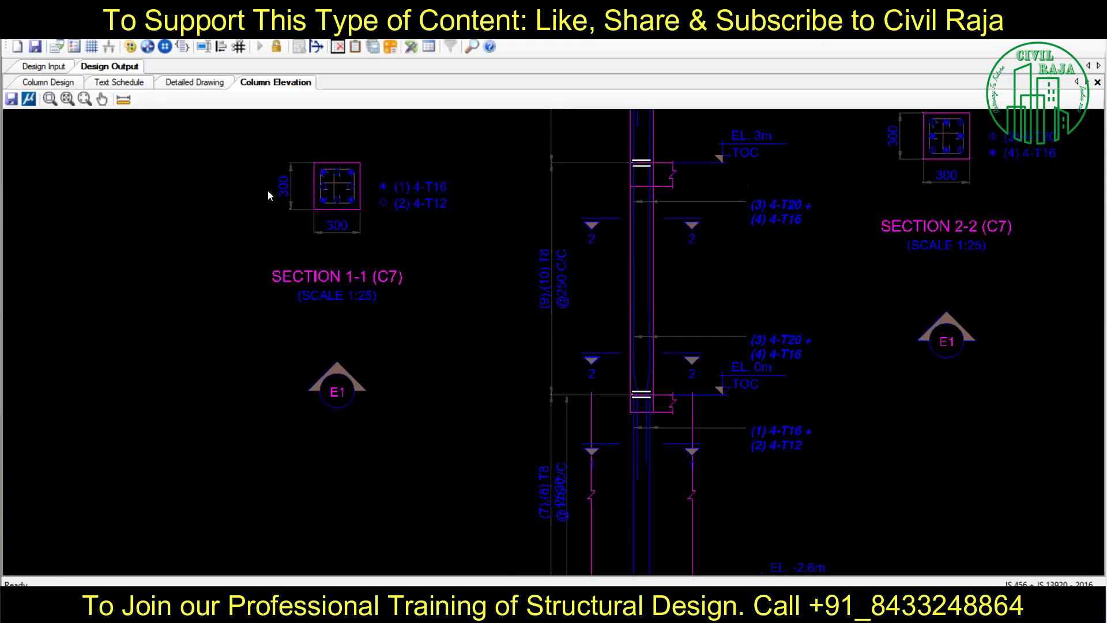
scroll(268, 193, "down", 1)
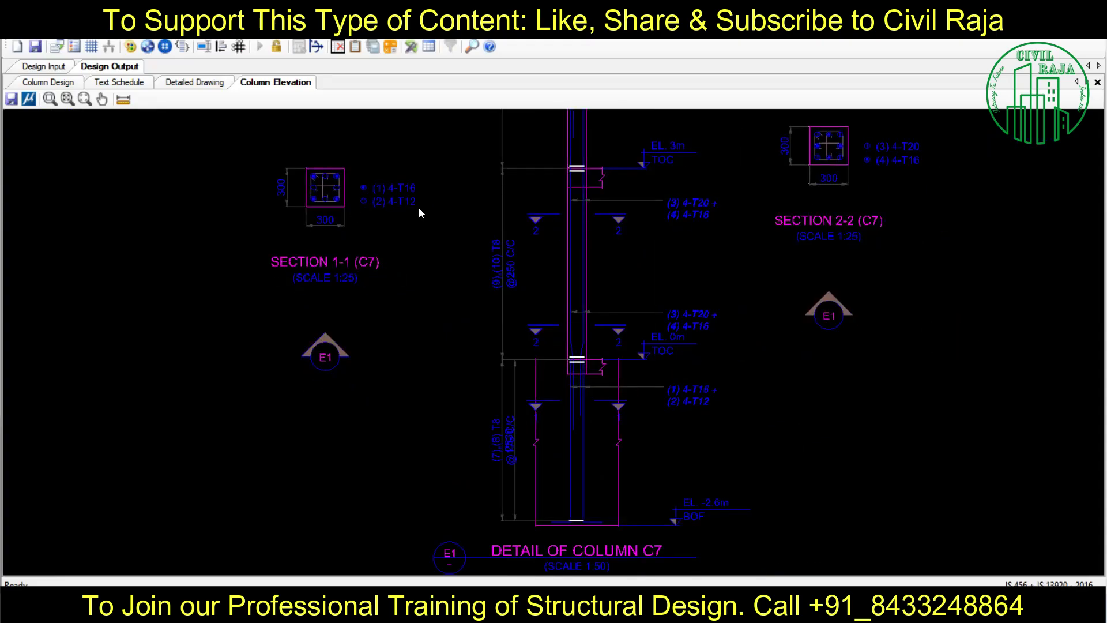
scroll(363, 272, "down", 2)
scroll(721, 420, "up", 3)
scroll(718, 416, "up", 2)
- Switch to the column section details, then back to the Column Schedule table
left_click(194, 82)
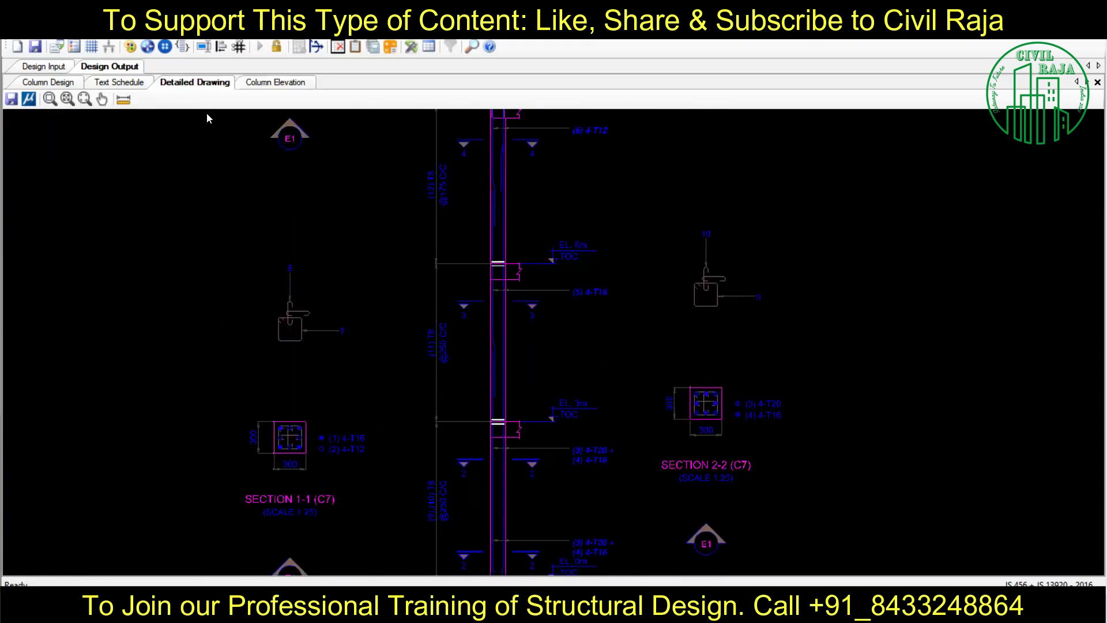
left_click(119, 82)
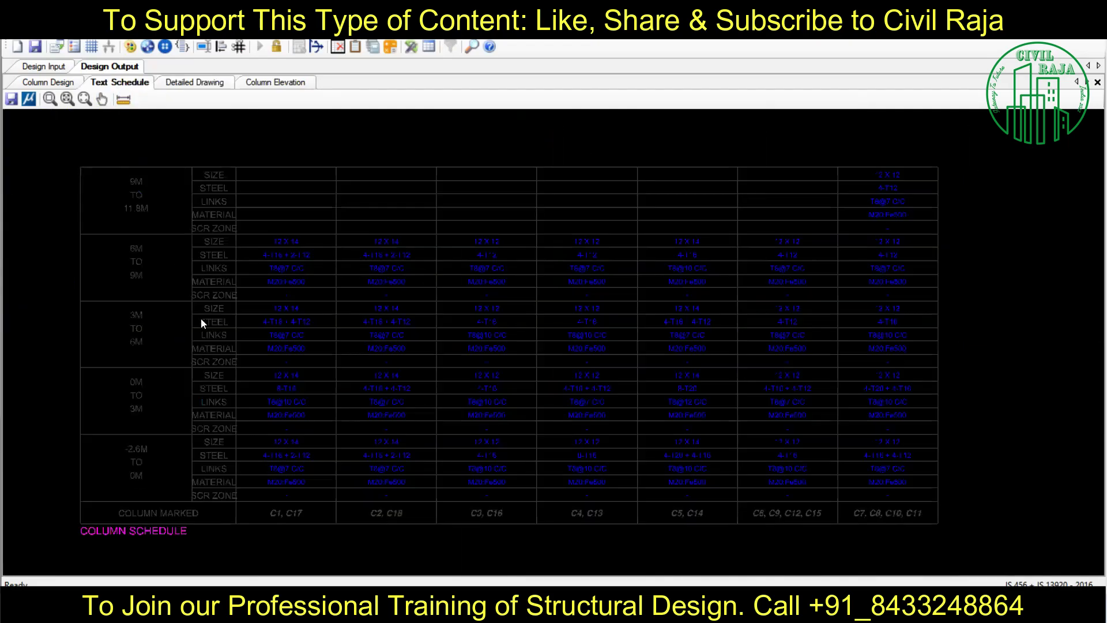
scroll(234, 369, "up", 3)
scroll(234, 368, "down", 3)
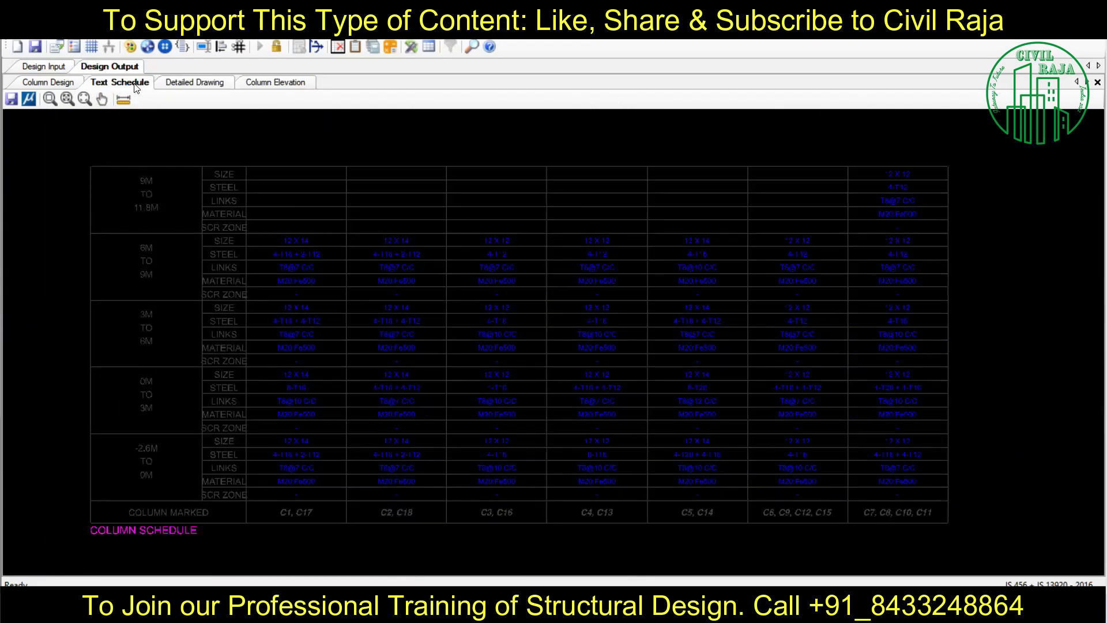
- Save the column detailed drawing as DXF in a new Project 18 > RCDC Results folder
right_click(136, 86)
left_click(393, 306)
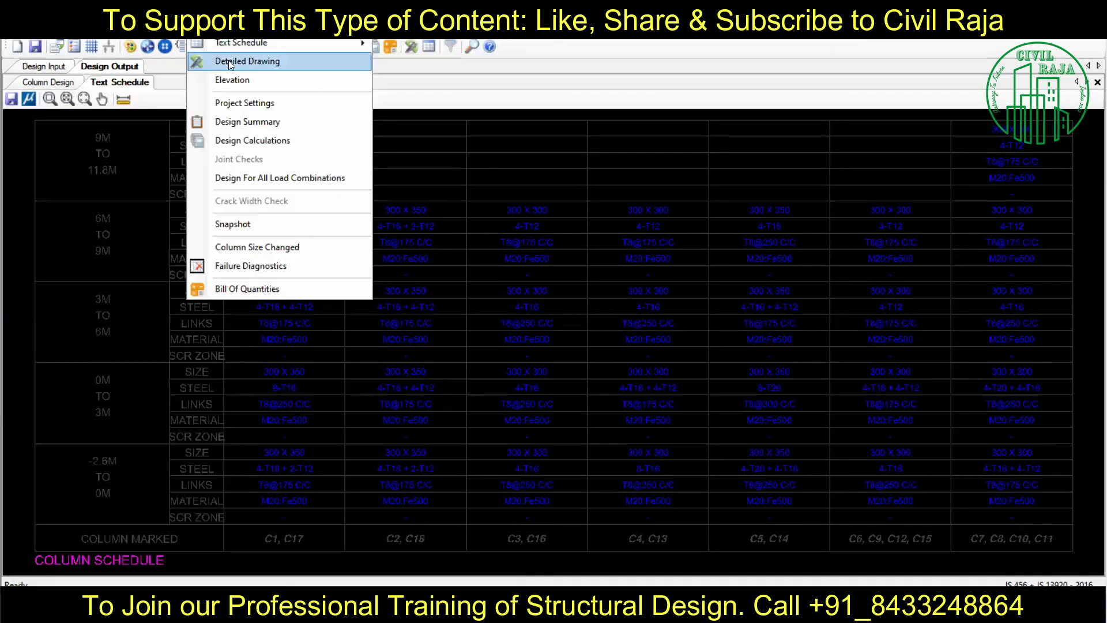
left_click(230, 61)
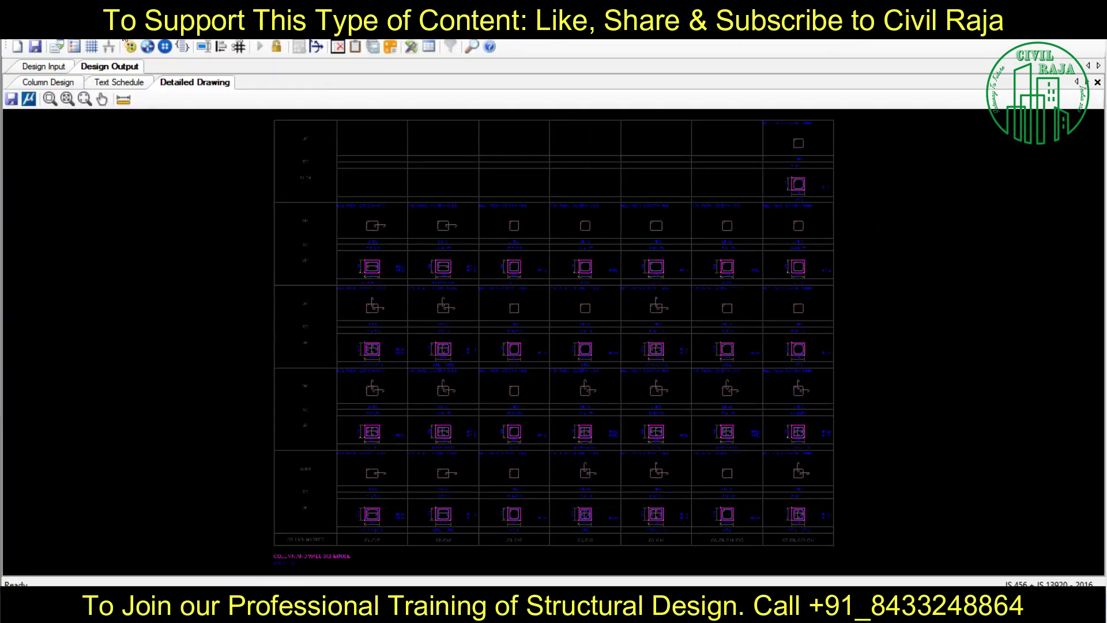
key("ctrl+s")
left_click(11, 99)
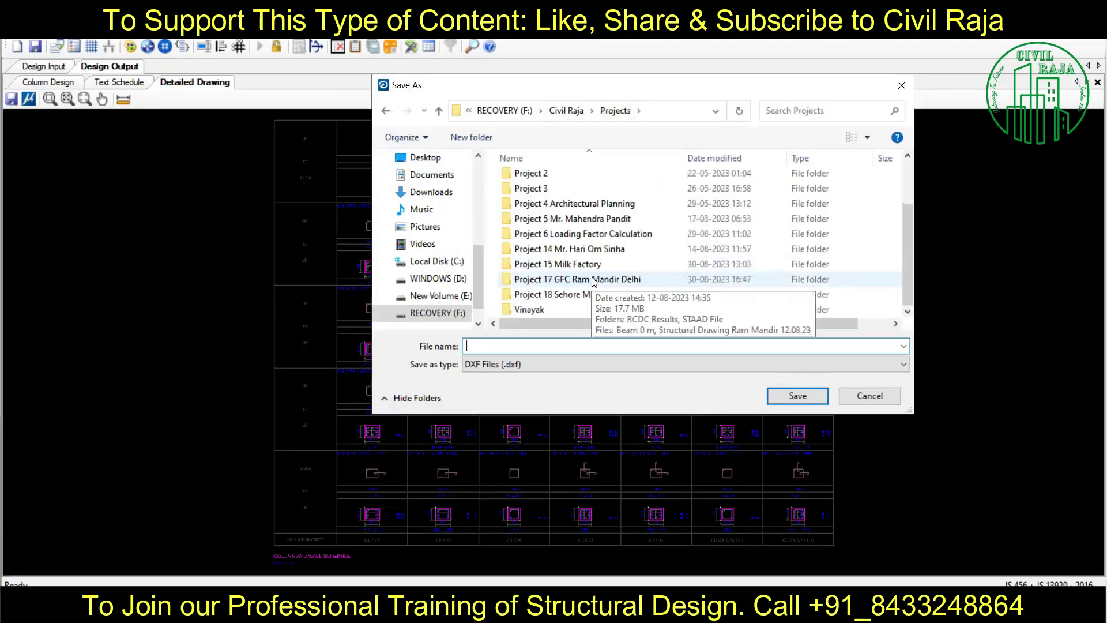
double_click(571, 294)
key("ctrl+shift+n")
type("RCDC Results")
left_click(573, 282)
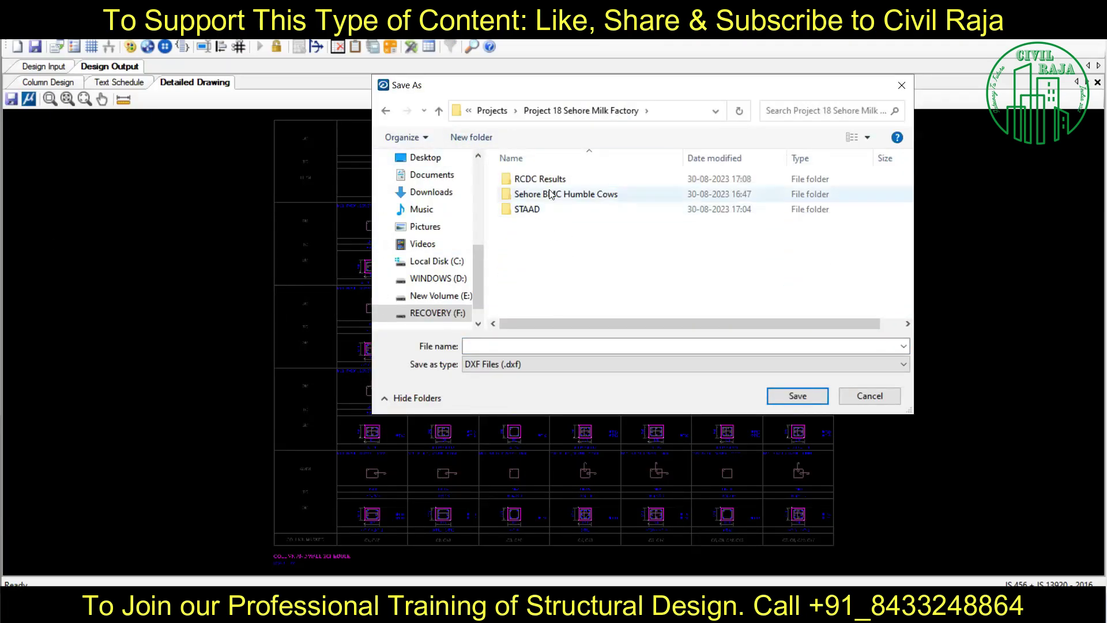
double_click(539, 179)
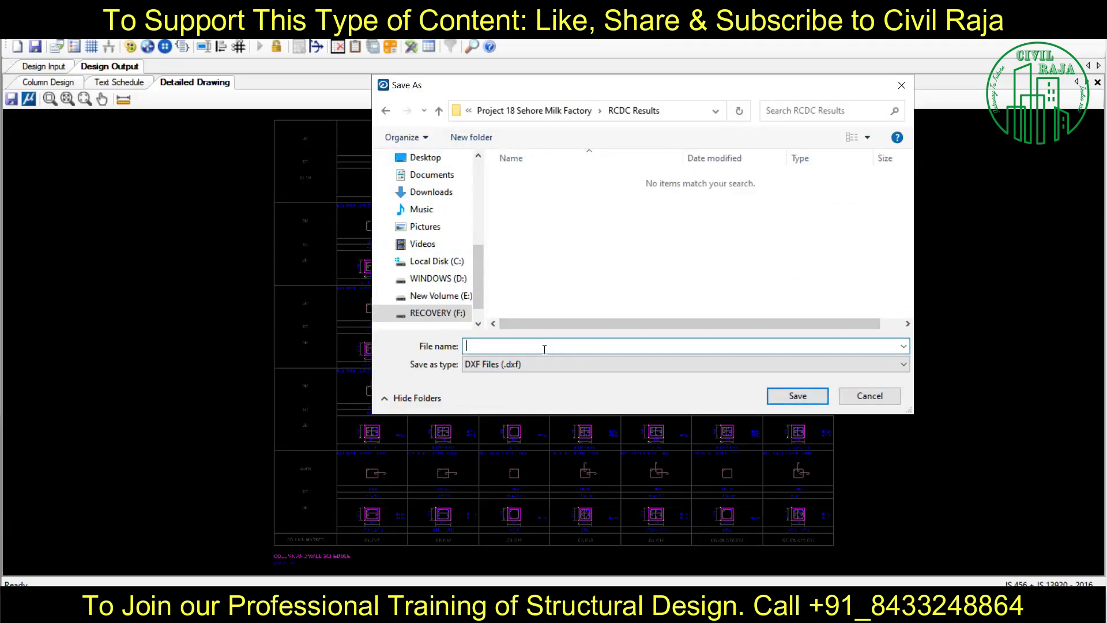
type("Column Detailed Drawing")
key("Return")
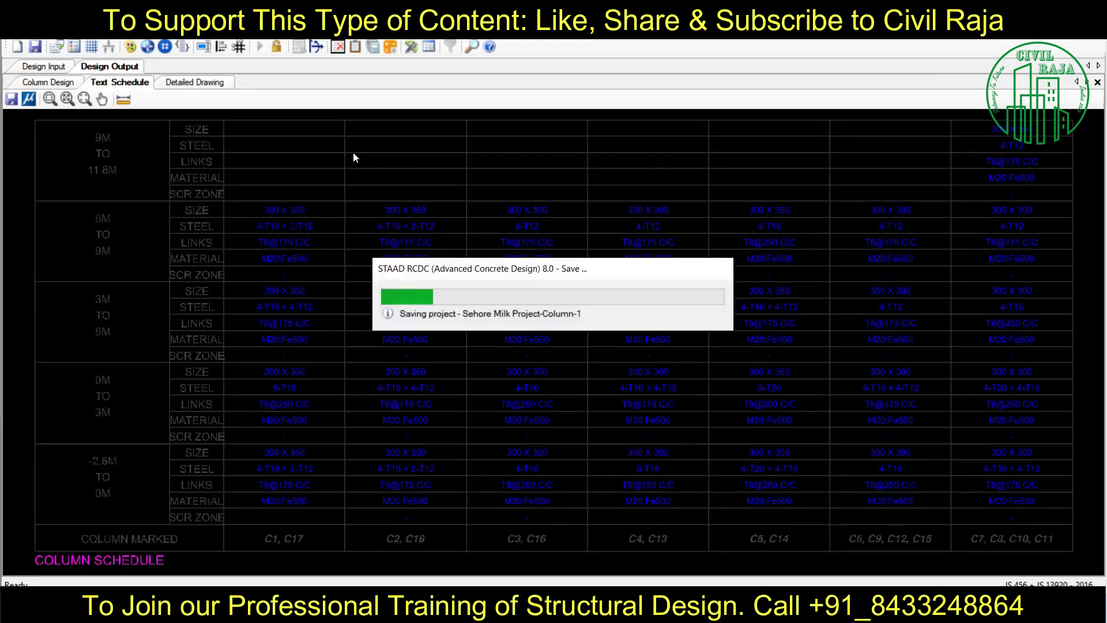
- Save the column schedule as 'Column Schedule' DXF and update the analysis file
type("Column Schedule")
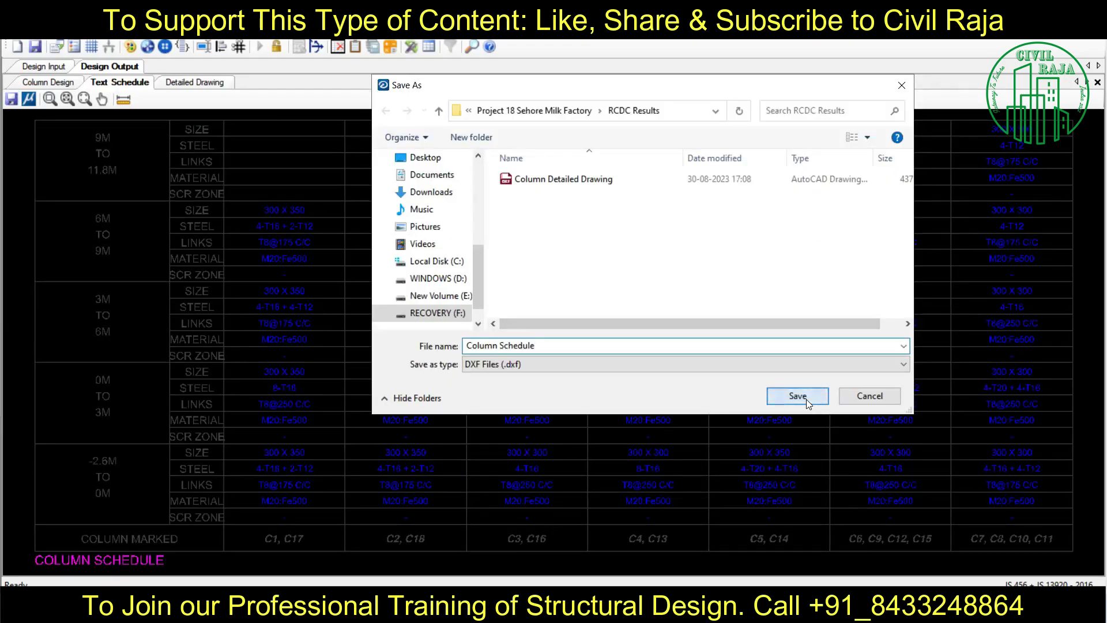
left_click(797, 396)
left_click(12, 35)
left_click(66, 108)
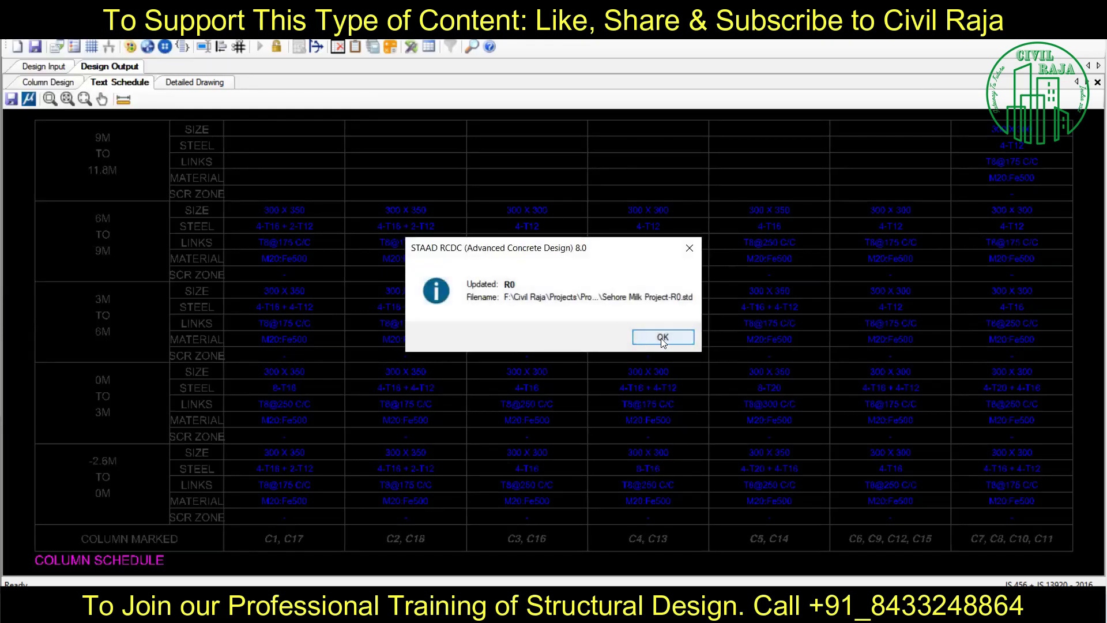
left_click(662, 341)
left_click(12, 34)
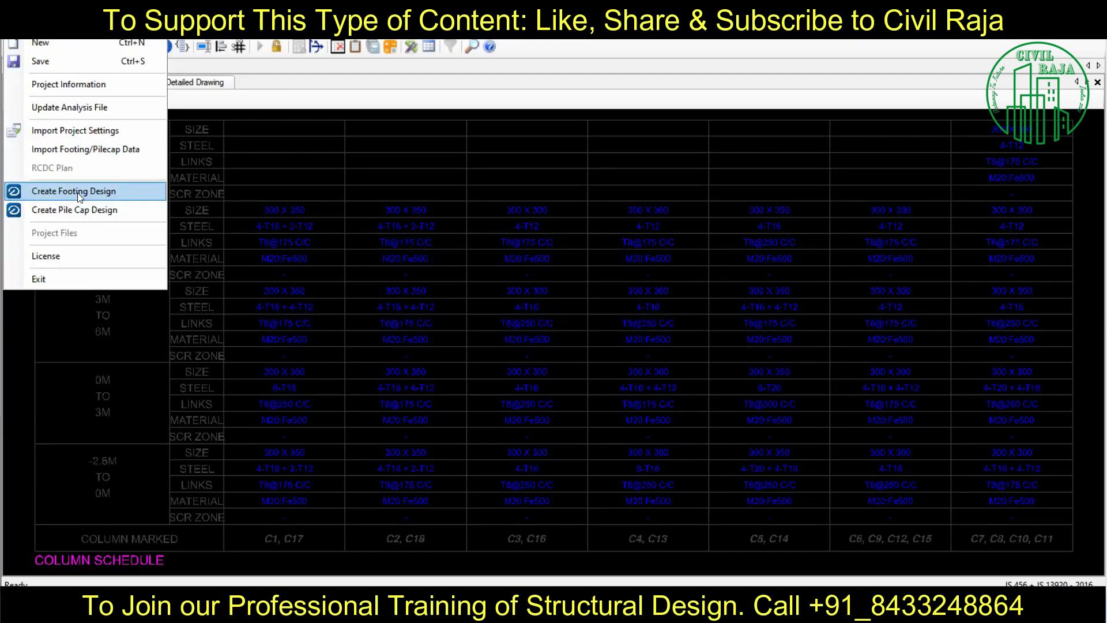
- Create a pad footing design for FC1–FC18 under columns C1–C18 and open its General Settings
left_click(79, 197)
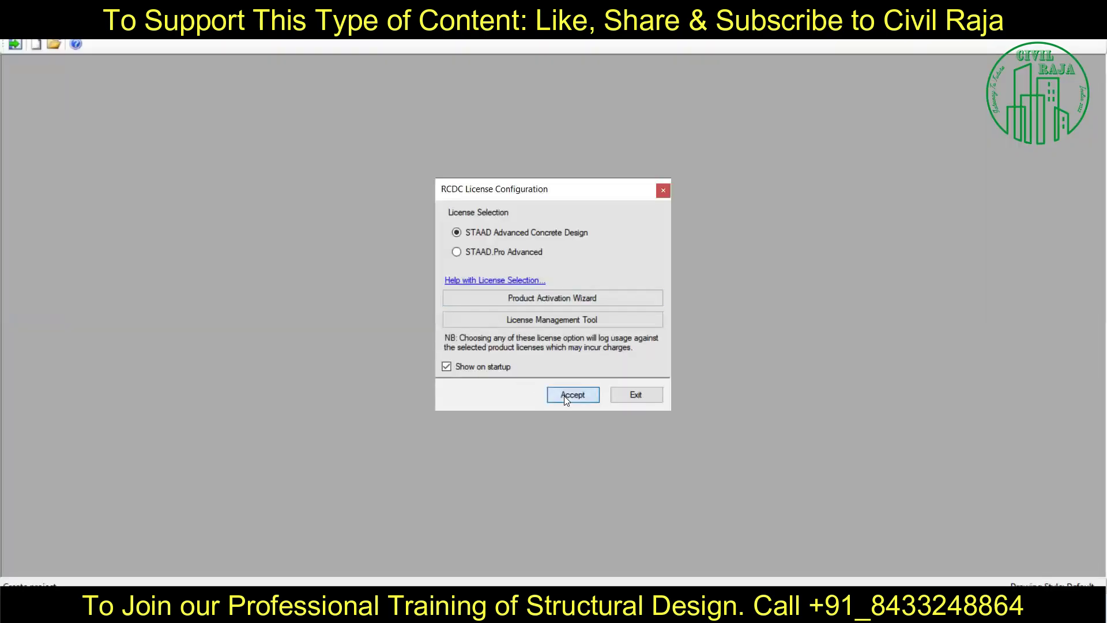
left_click(565, 396)
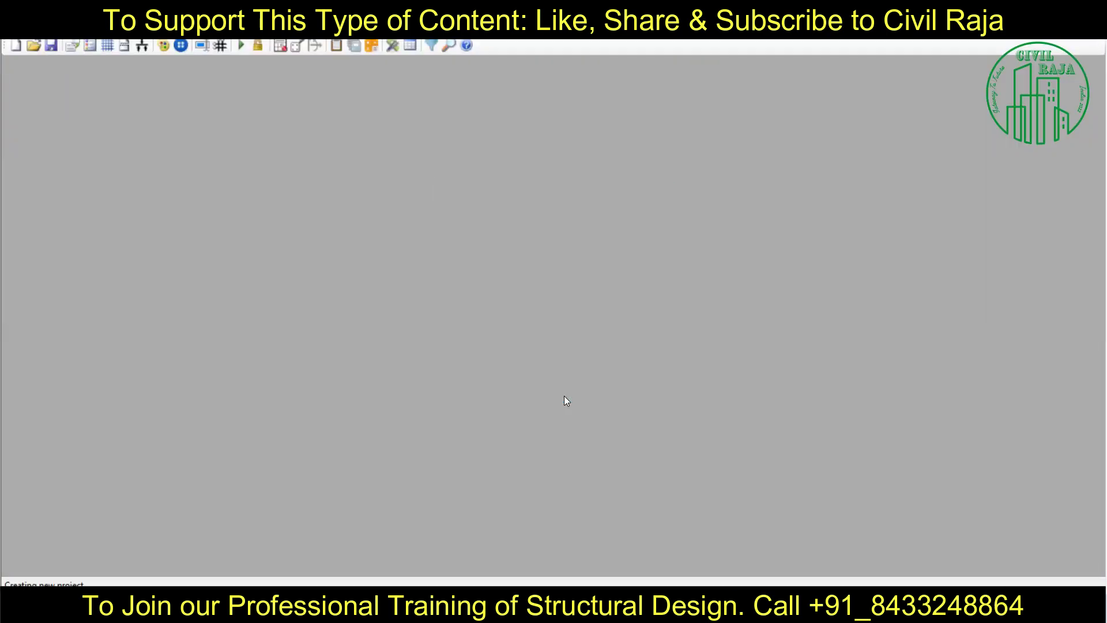
scroll(831, 311, "up", 2)
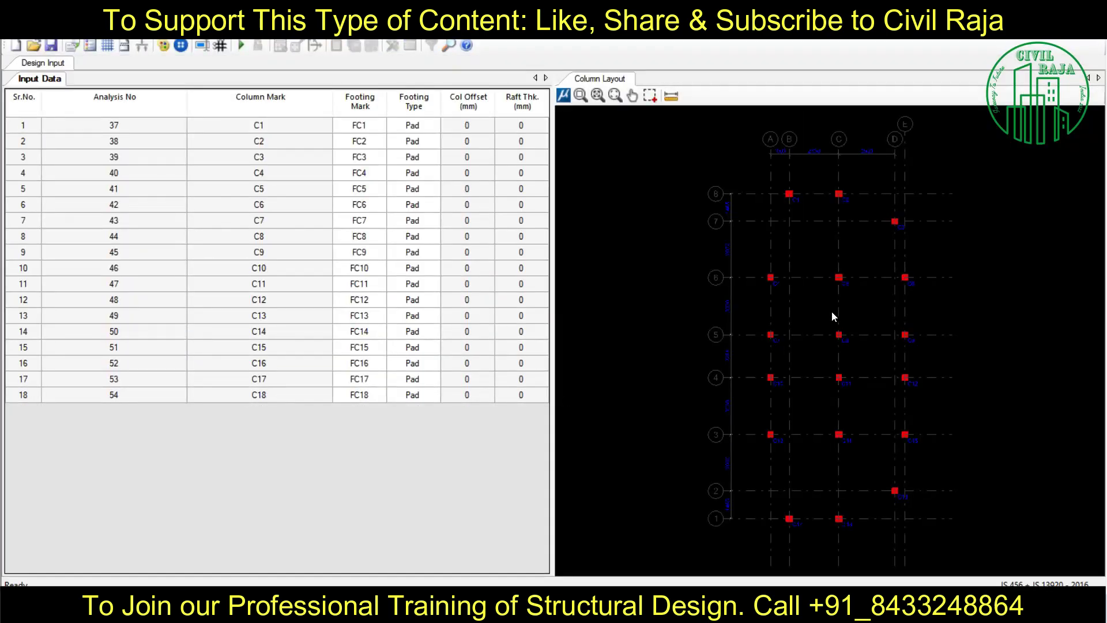
scroll(874, 213, "up", 3)
scroll(873, 208, "down", 3)
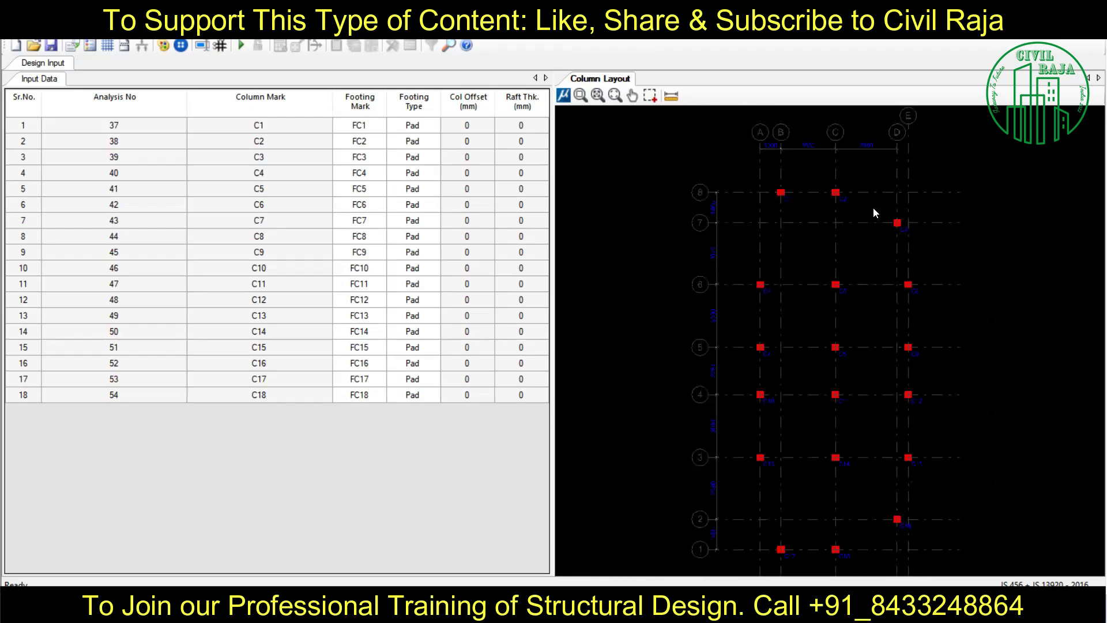
scroll(873, 202, "up", 1)
right_click(714, 185)
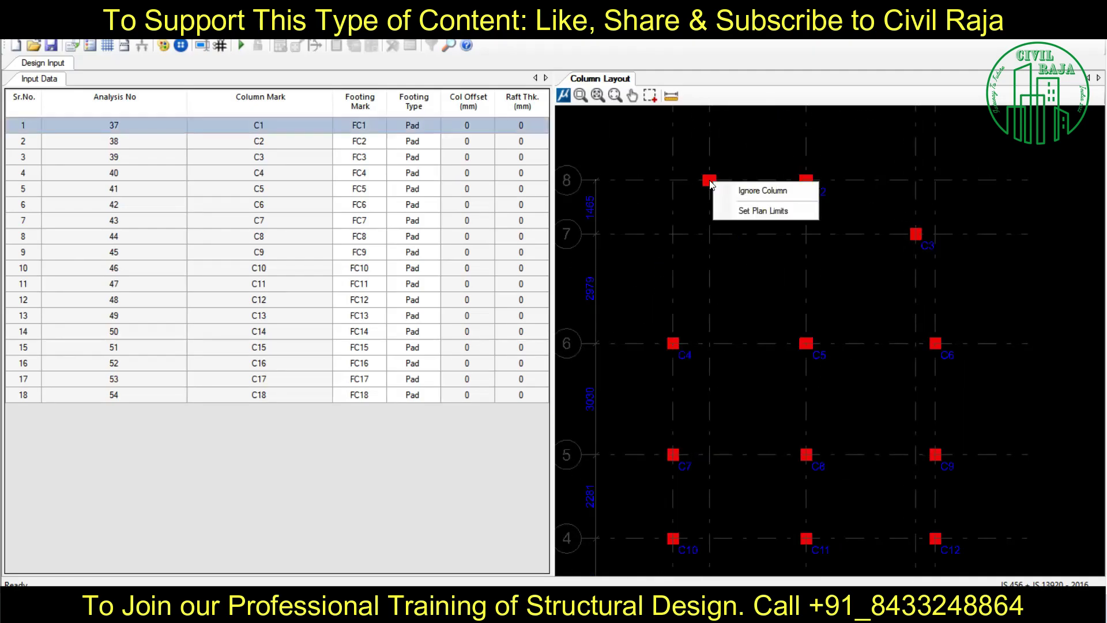
key("Escape")
left_click(43, 30)
left_click(89, 47)
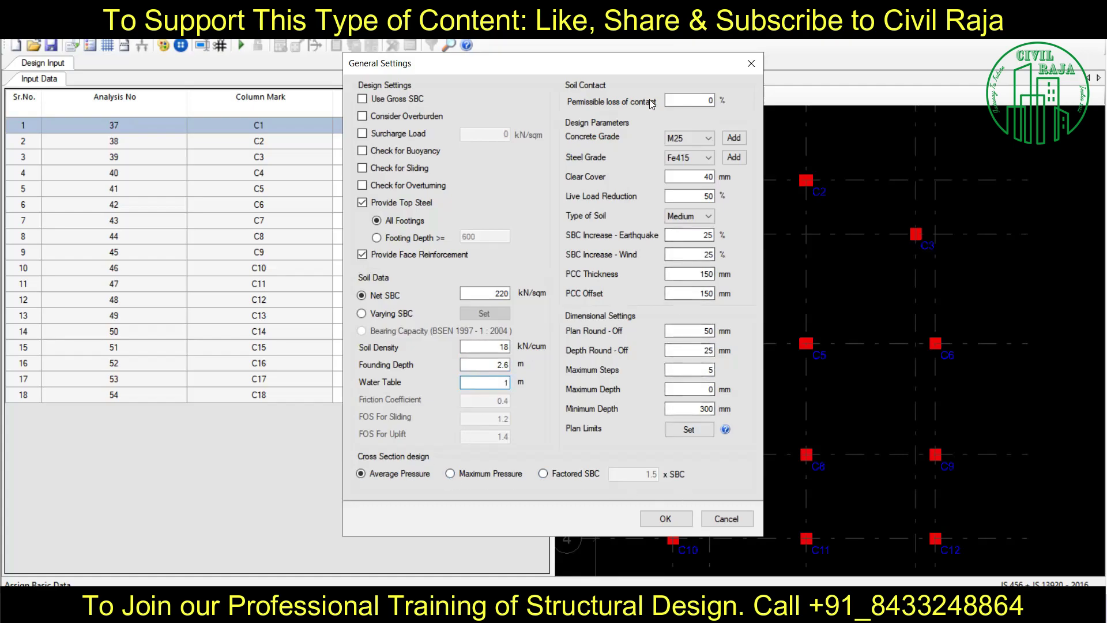
- Set concrete grade M20 and steel grade Fe500 in the general footing settings
left_click(708, 138)
left_click(682, 175)
type("50")
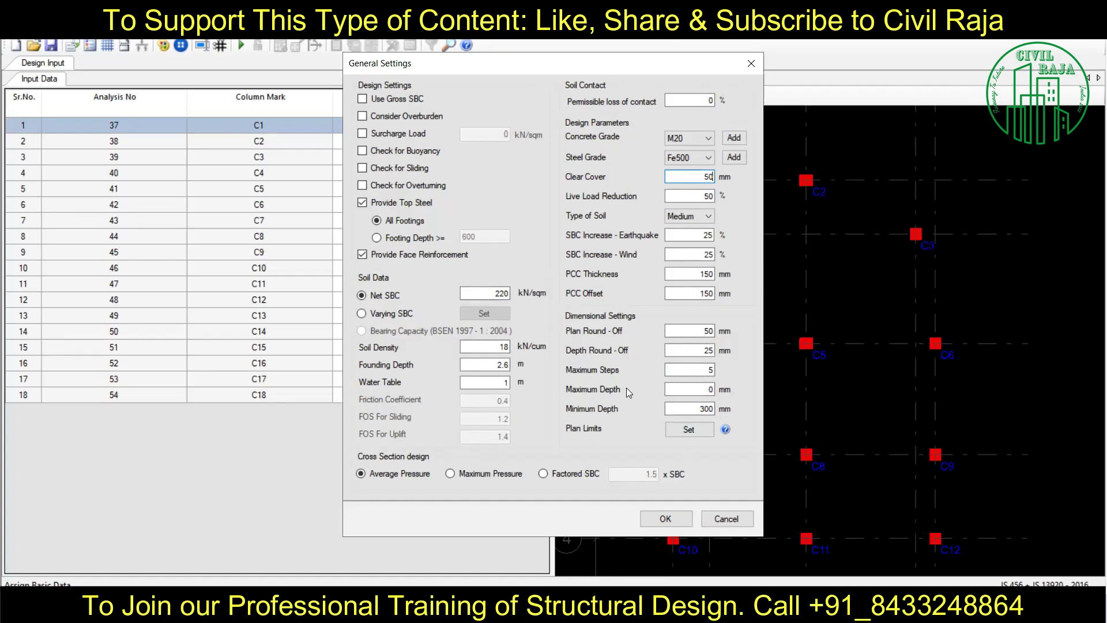
left_click(665, 518)
- Limit maximum main, shear and side-face bar diameters to 12 in Reinforcement Settings
left_click(40, 32)
left_click(87, 59)
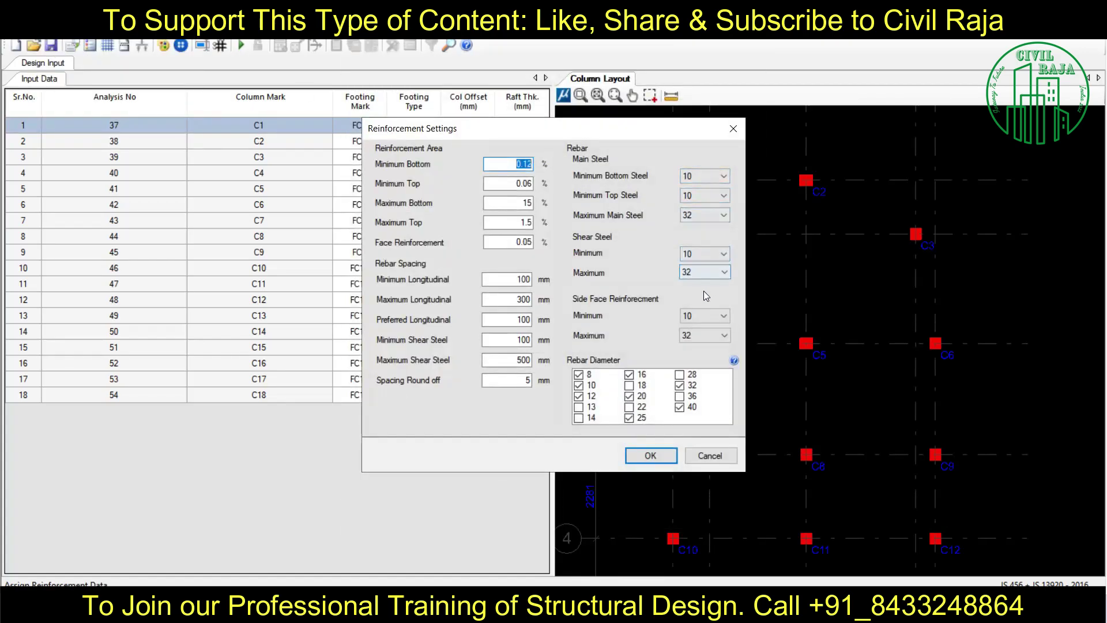
left_click(704, 215)
left_click(691, 244)
left_click(704, 272)
left_click(689, 303)
left_click(705, 335)
left_click(692, 370)
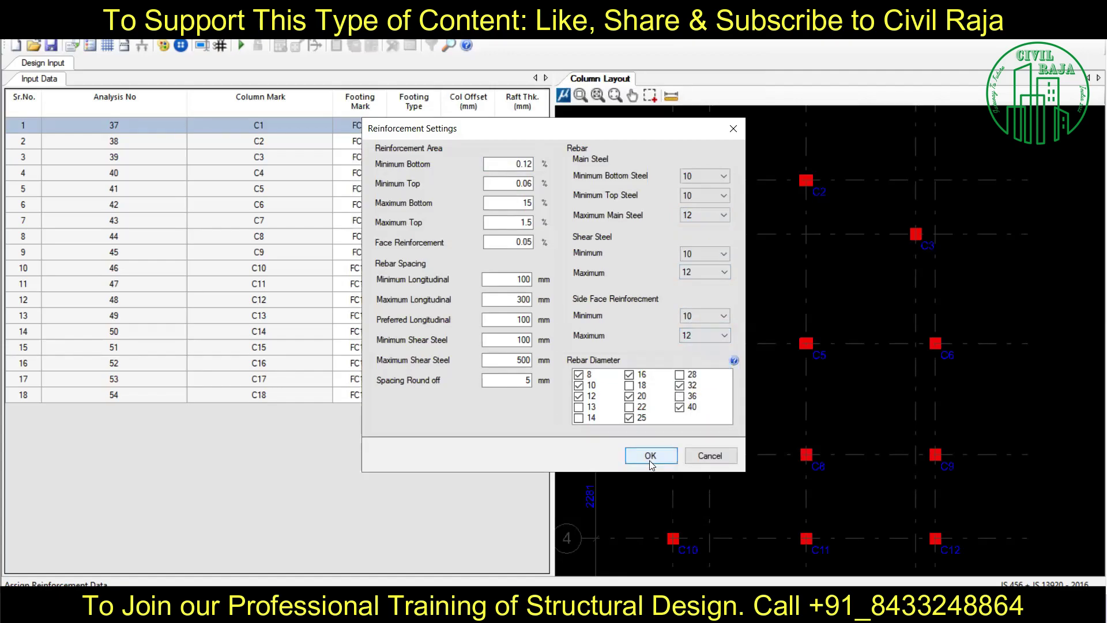
left_click(650, 455)
- Set the reinforcement spacing round-off value to 25
left_click(41, 31)
left_click(86, 60)
double_click(507, 380)
type("25")
left_click(650, 455)
- Accept detailing, basic load case and load combination settings, then run the footing design
left_click(41, 32)
left_click(127, 78)
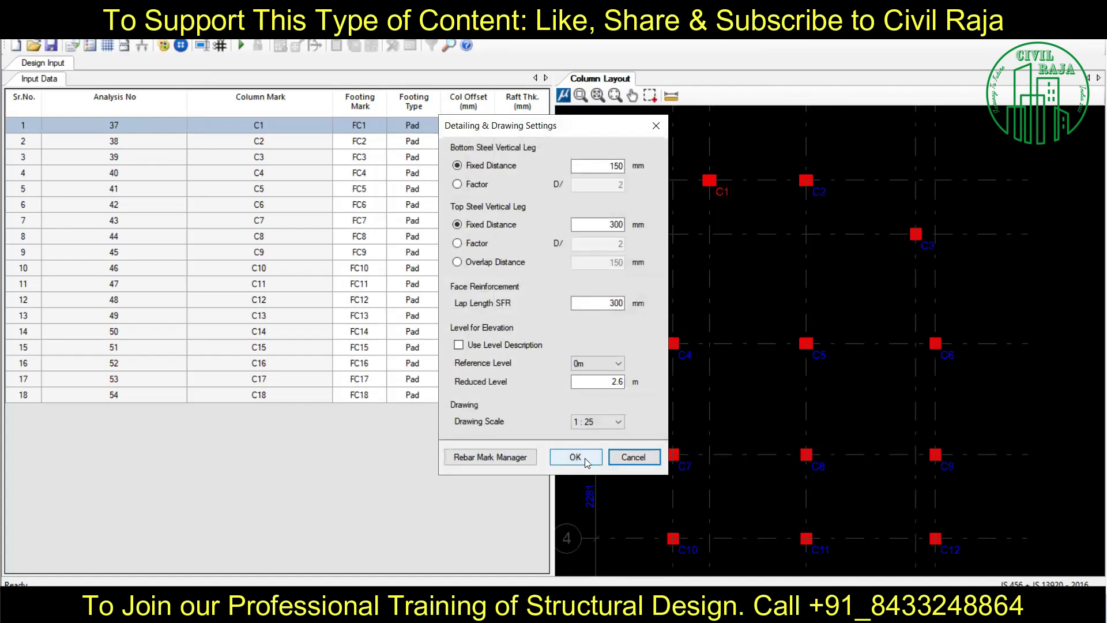
left_click(575, 457)
left_click(40, 32)
left_click(98, 119)
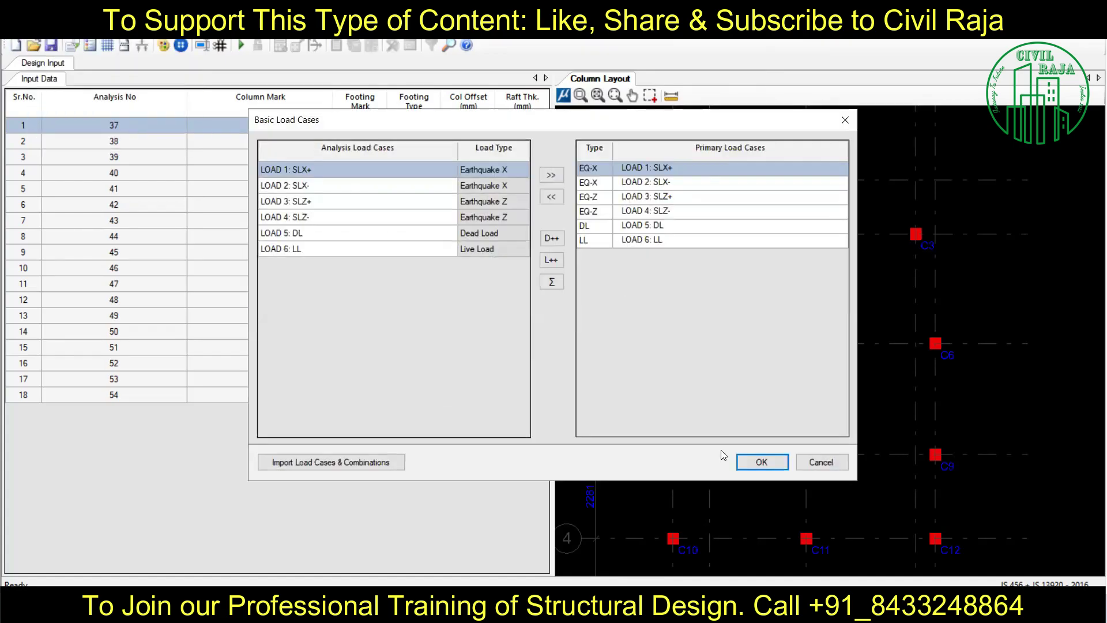
left_click(762, 462)
left_click(41, 31)
left_click(98, 135)
key("Return")
left_click(691, 444)
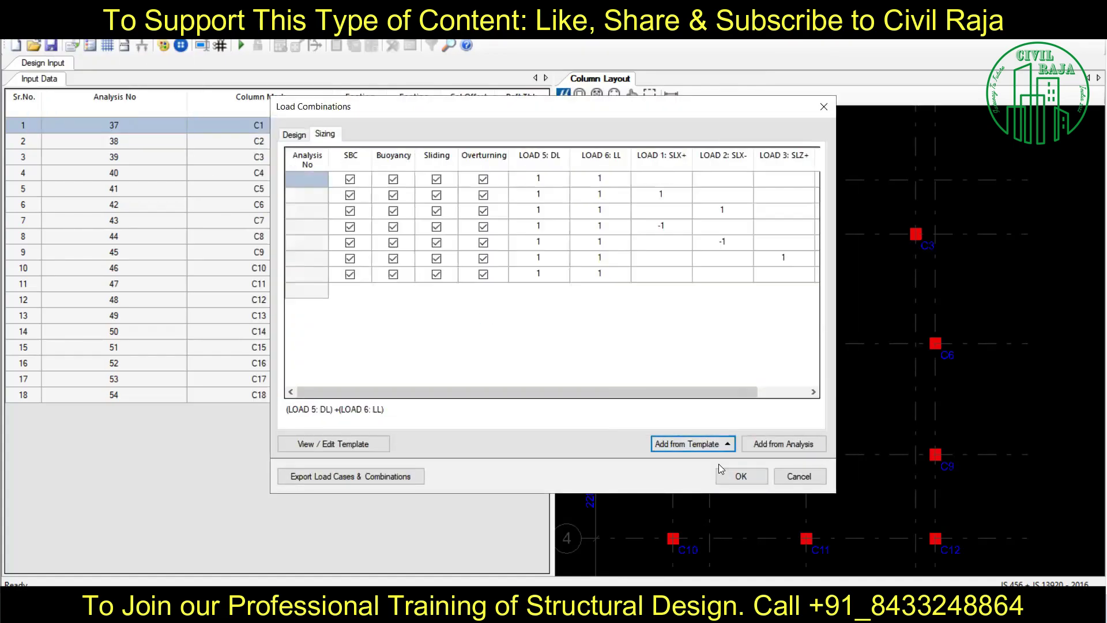
left_click(740, 476)
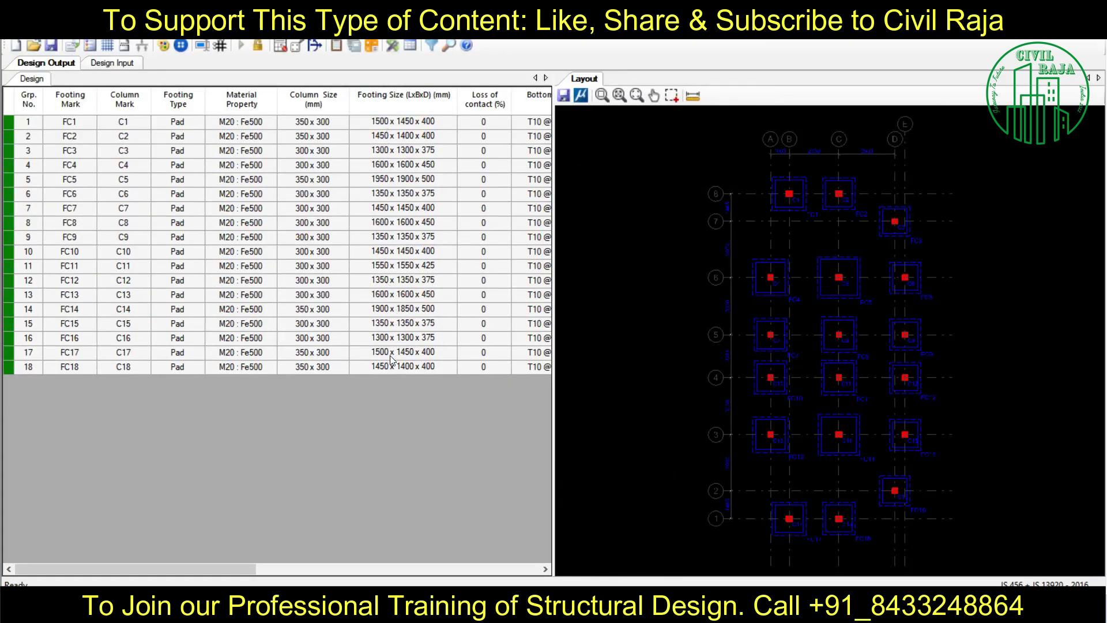
- Unlock the general settings, turn off face reinforcement, and rerun the footing design
mouse_move(239, 569)
left_mouse_down()
mouse_move(304, 581)
mouse_move(205, 569)
mouse_move(493, 568)
left_mouse_up()
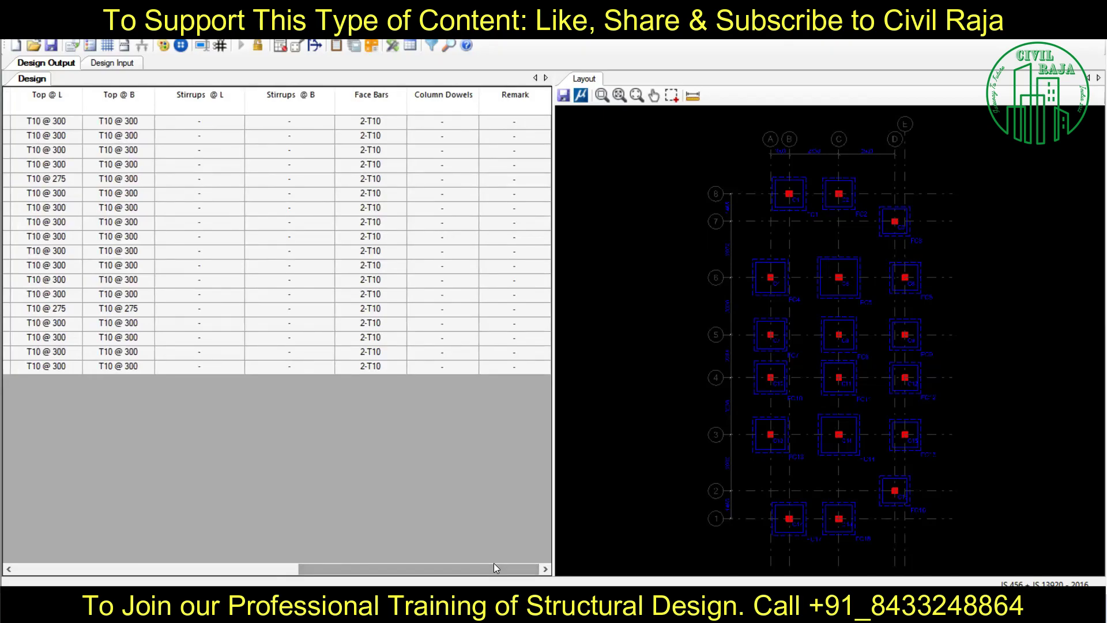
left_click(40, 32)
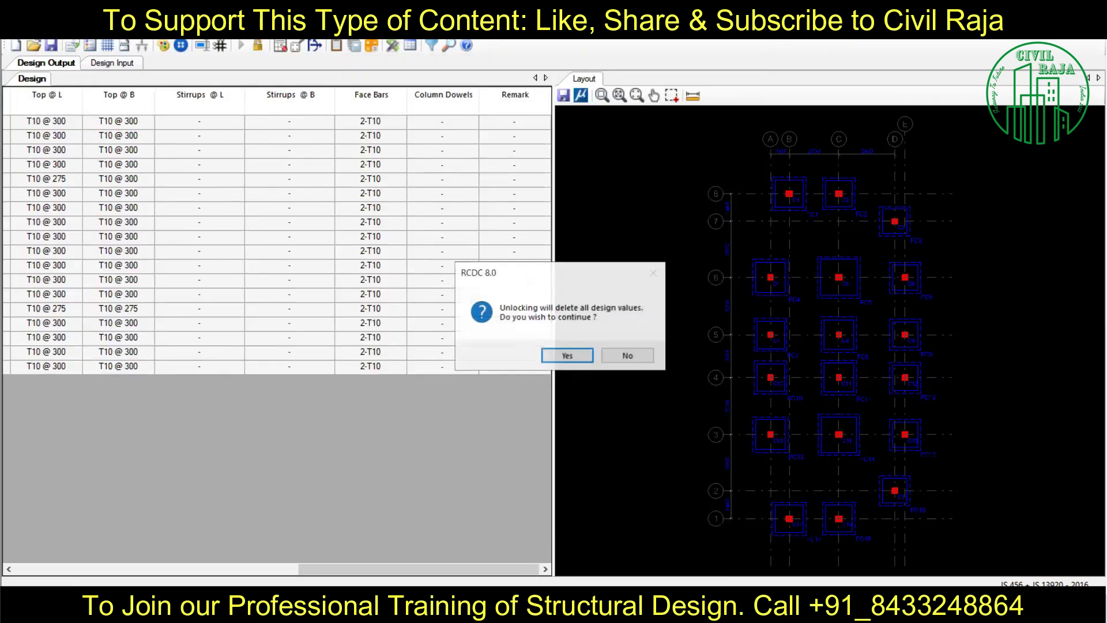
left_click(565, 354)
left_click(40, 32)
key("Return")
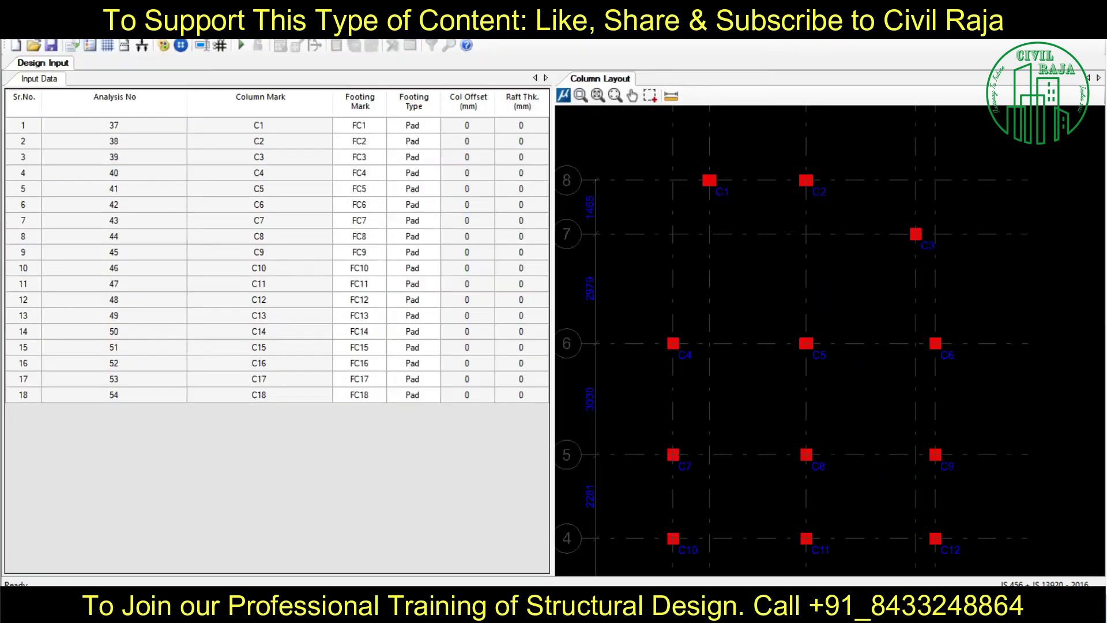
- Review the footing output table and check the Group/Ungroup dialog without changes
scroll(277, 331, "right", 5)
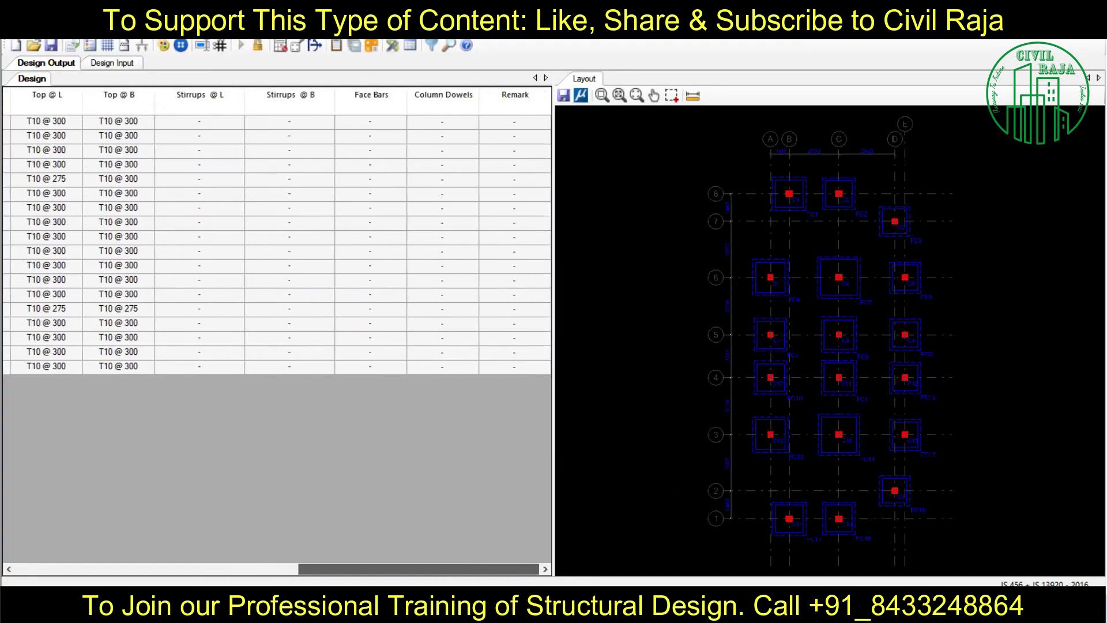
scroll(277, 331, "left", 3)
scroll(276, 331, "left", 2)
scroll(276, 332, "left", 3)
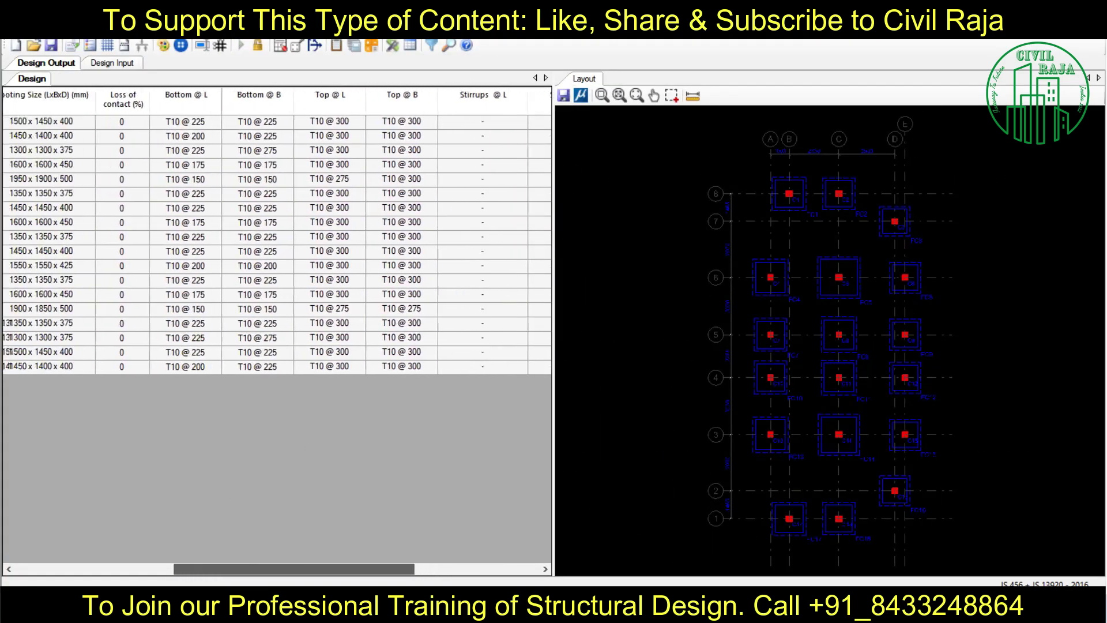
scroll(276, 331, "left", 2)
scroll(230, 567, "left", 2)
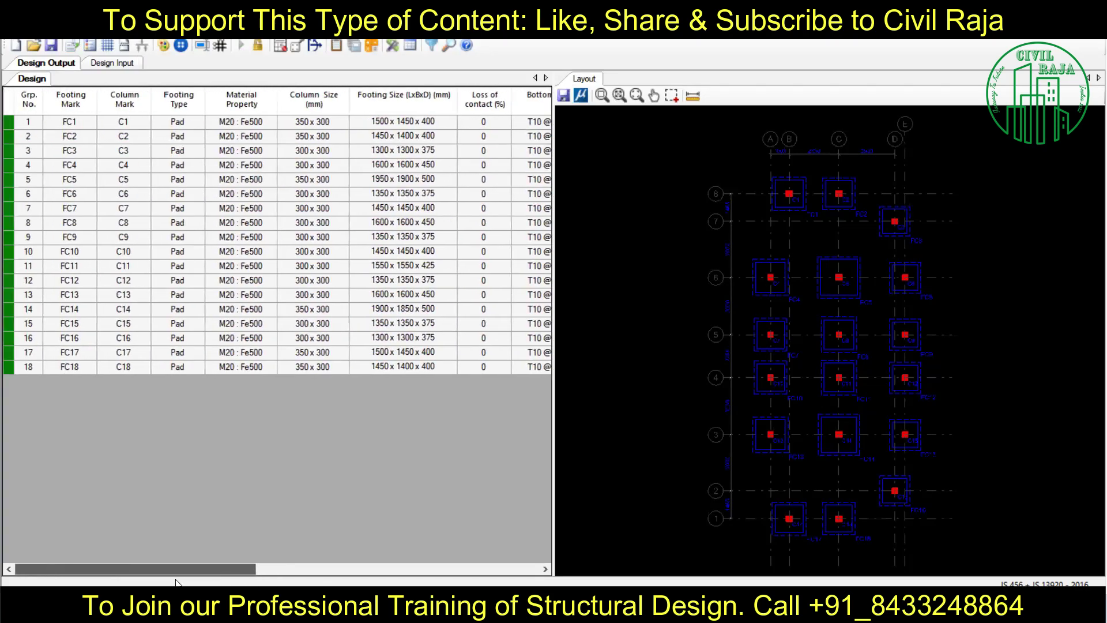
left_click(176, 30)
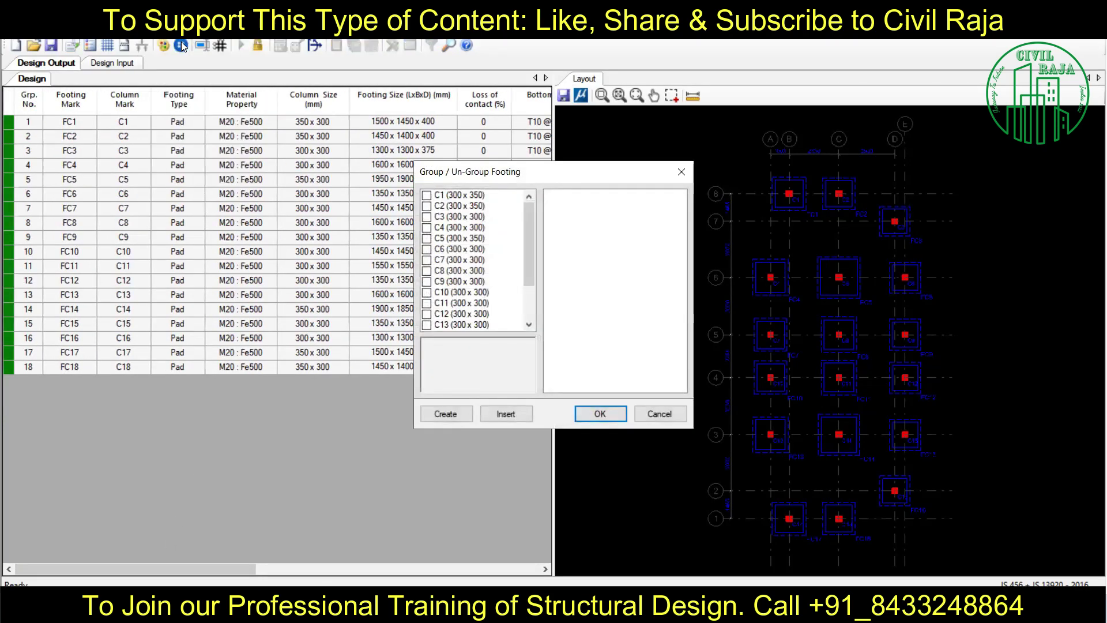
left_click(659, 414)
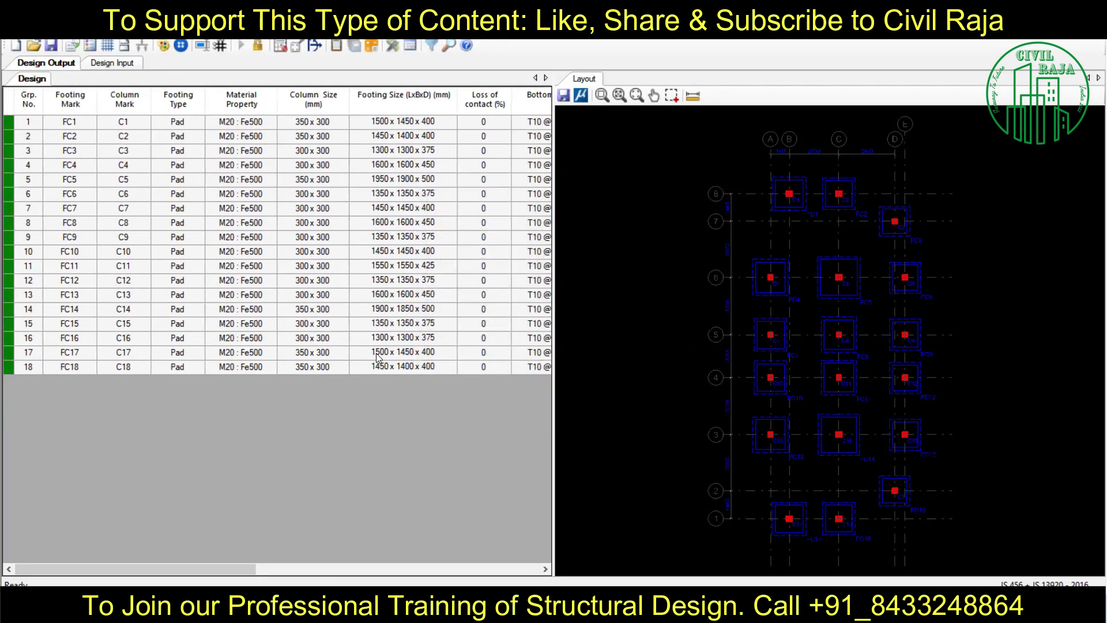
scroll(273, 571, "right", 2)
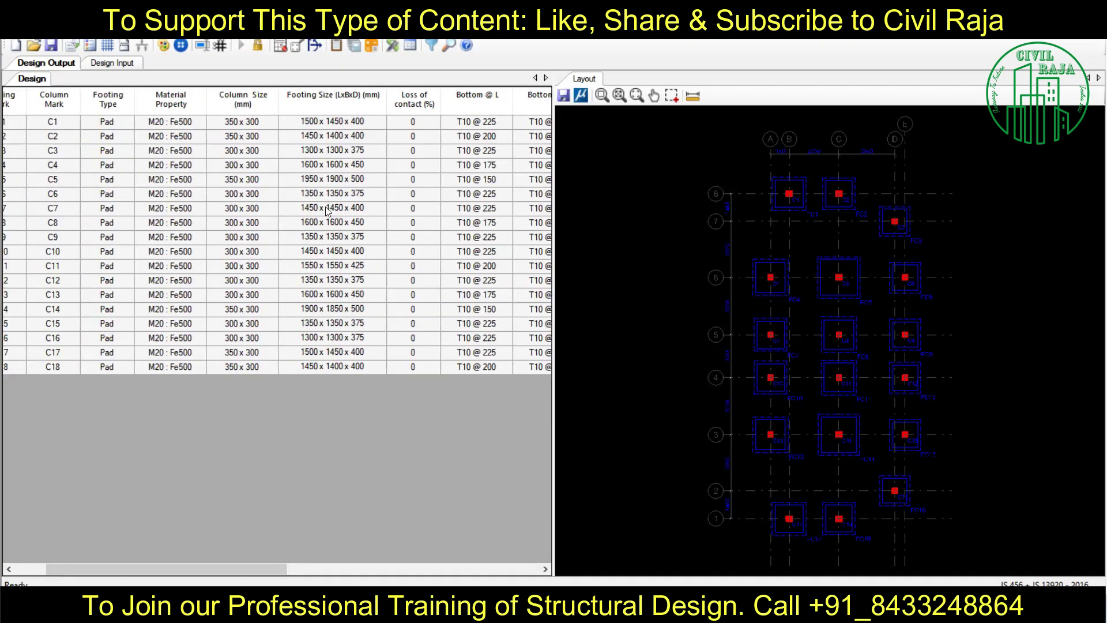
- Generate the footing text schedule, then browse Import Project Settings in Project 14 and cancel
left_click(202, 45)
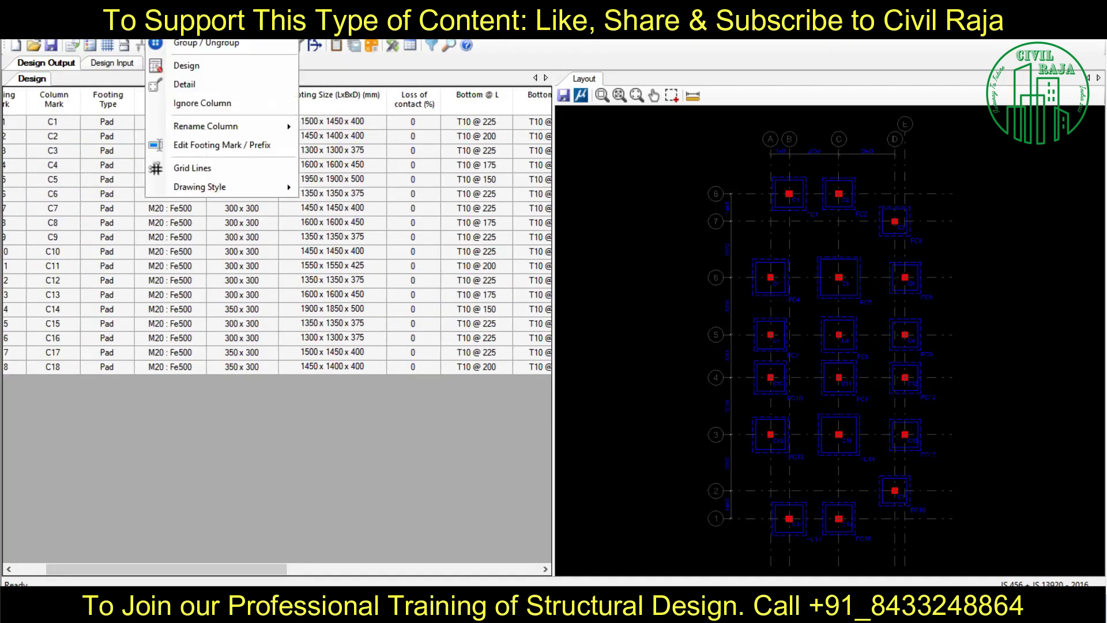
left_click(381, 44)
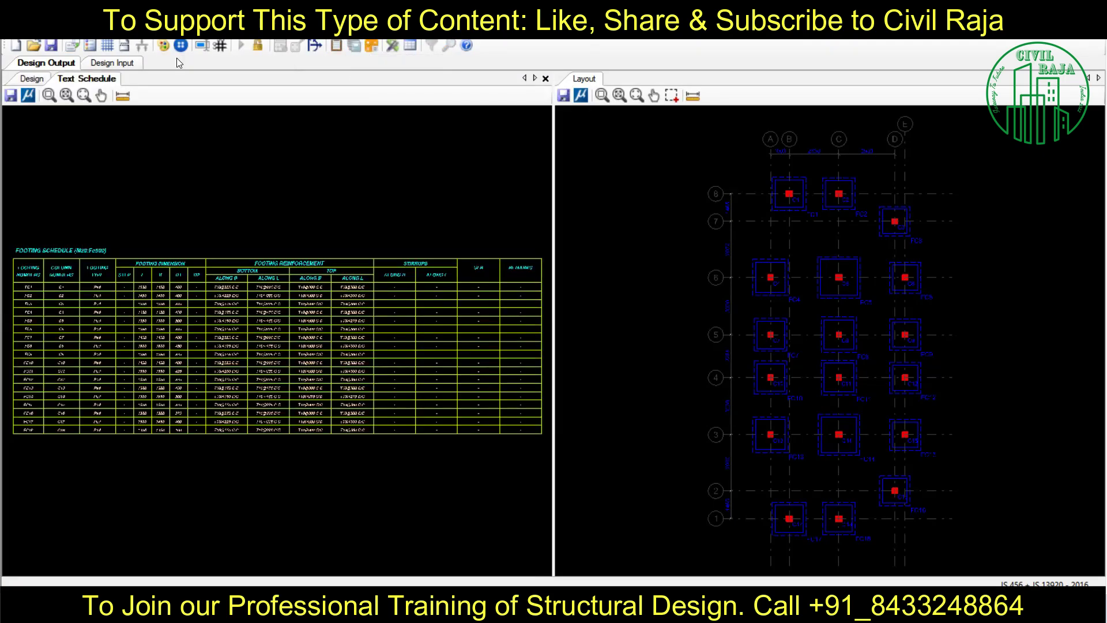
left_click(11, 29)
left_click(72, 149)
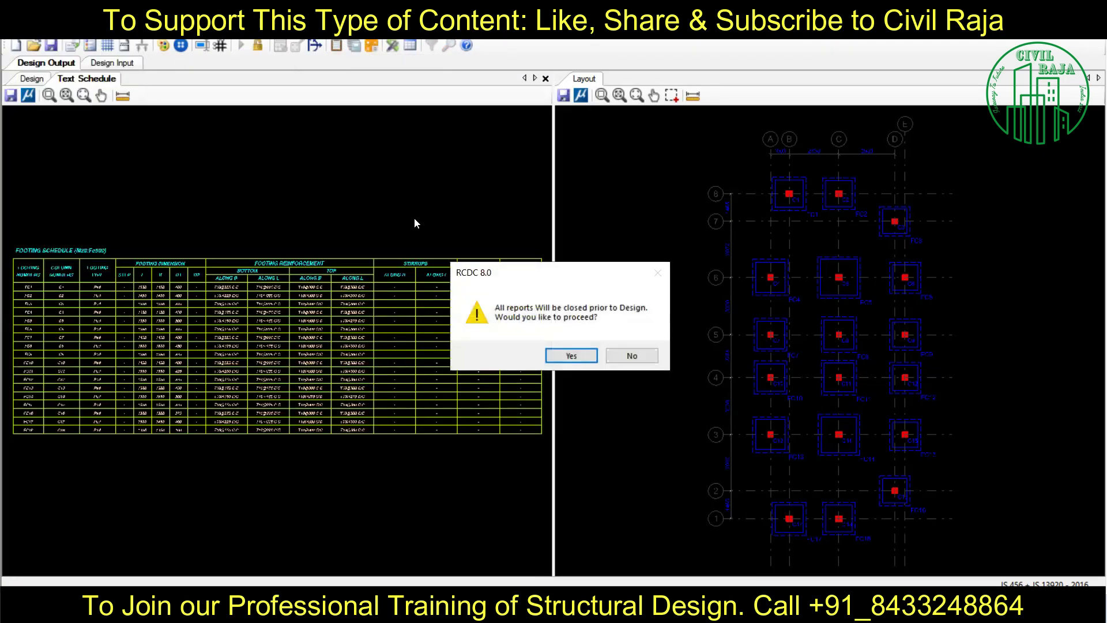
left_click(570, 353)
left_click(492, 110)
double_click(554, 279)
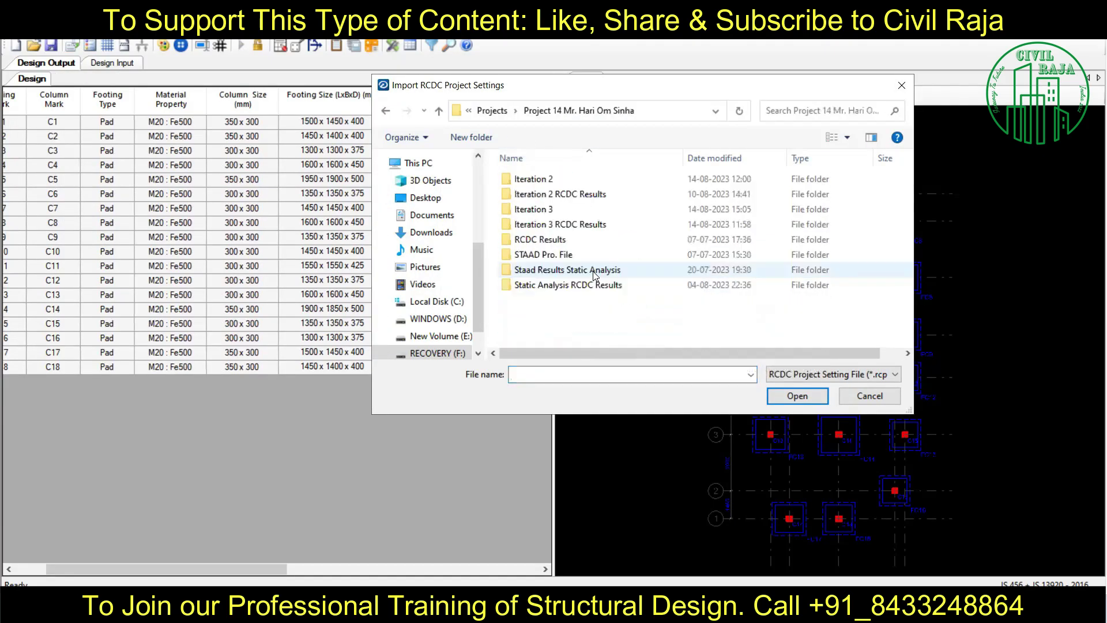
double_click(533, 178)
key("BackSpace")
left_click(847, 395)
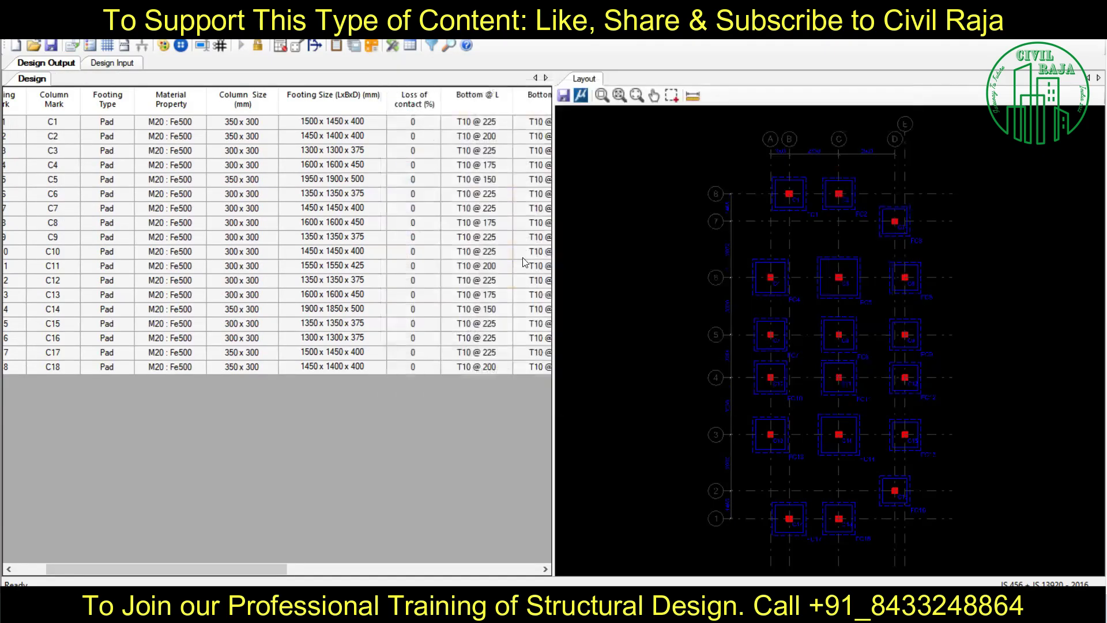
- Set reinforcement, concrete line, Dimension and Text layer colours to 5 and PCC to 8
left_click(180, 46)
left_click(570, 125)
type("55")
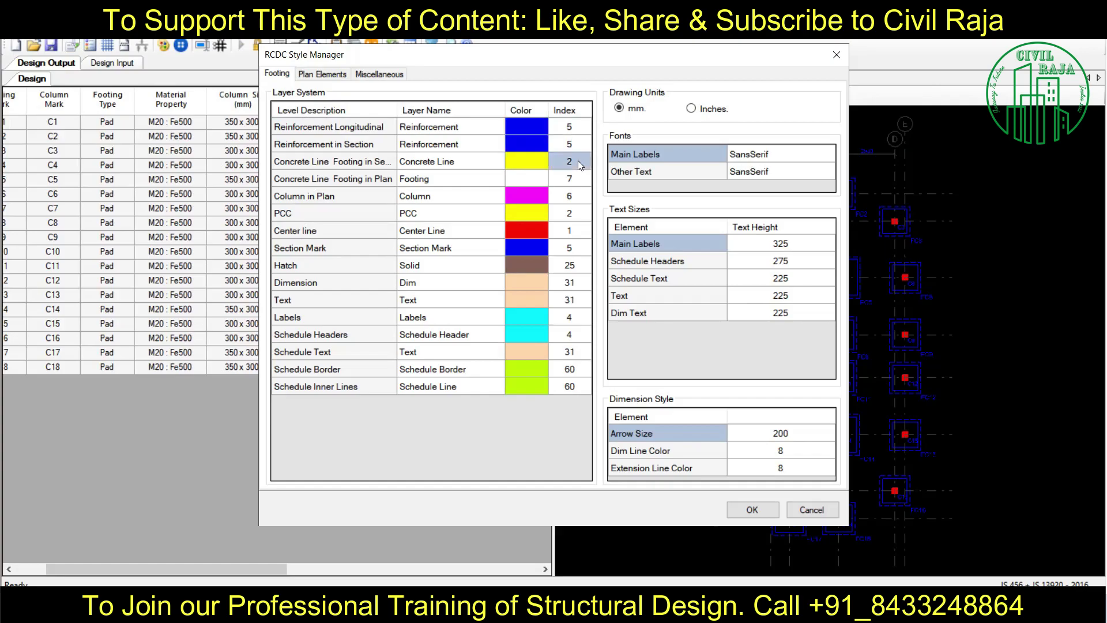
left_click(570, 161)
type("5")
left_click(581, 216)
type("8")
left_click(570, 284)
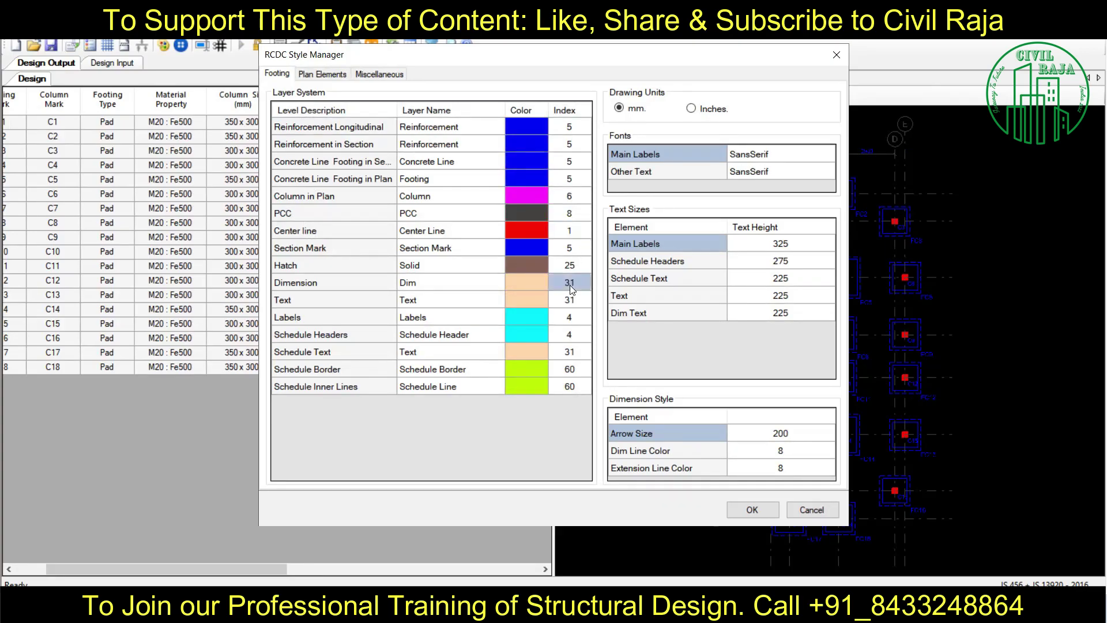
type("5")
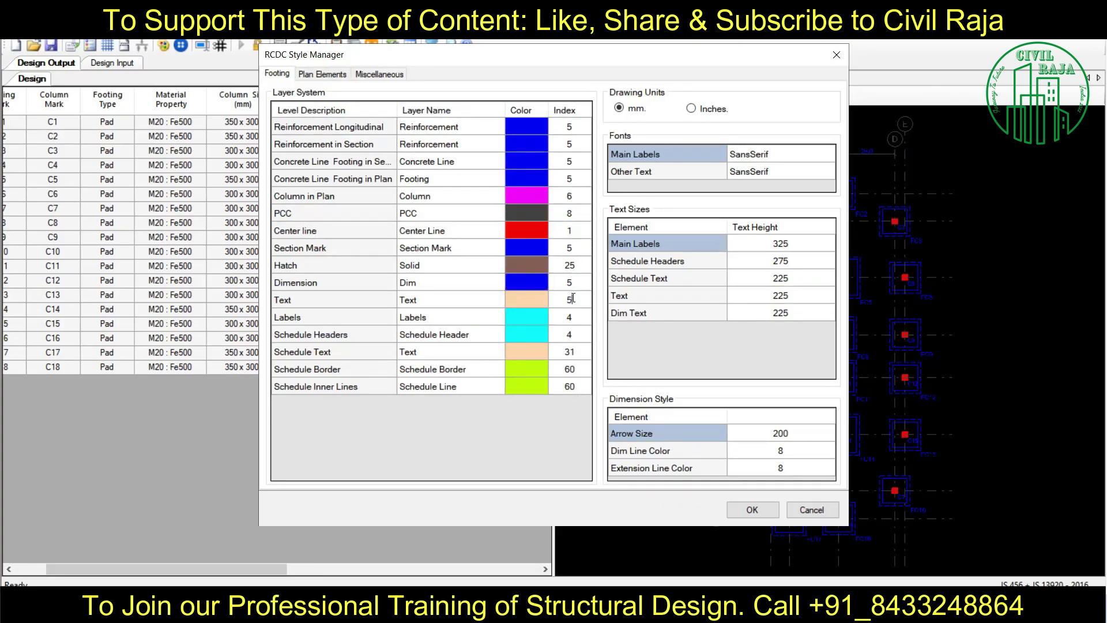
left_click(570, 299)
type("5")
- Set Labels, Schedule Headers and Schedule Text layer colours to 8 and apply the styles
left_click(570, 335)
type("8")
left_click(570, 351)
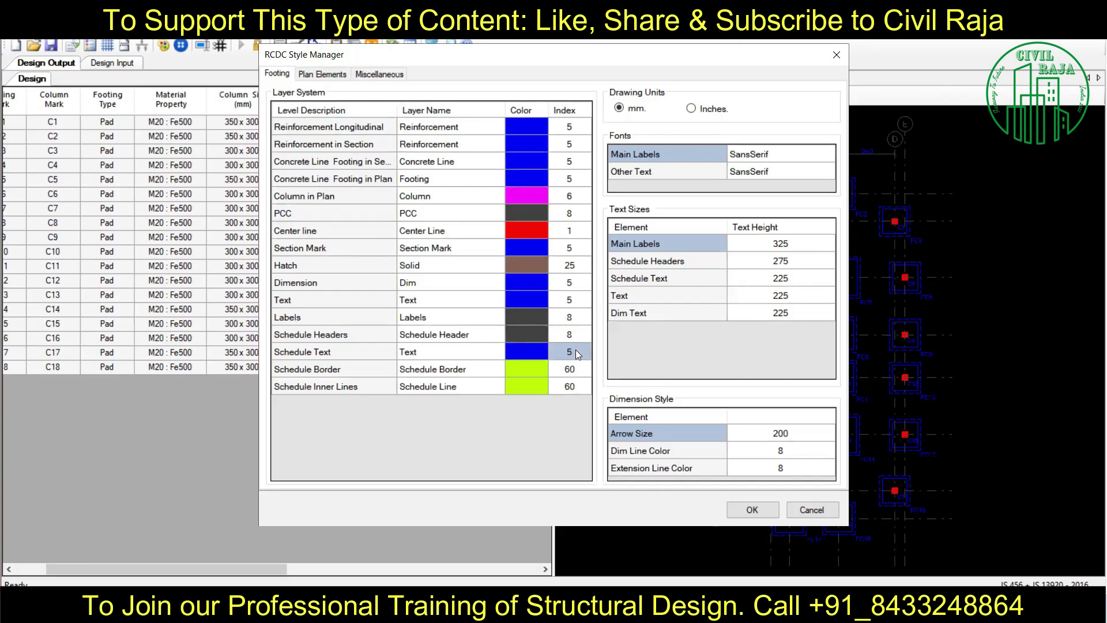
type("8")
left_click(569, 368)
type("8")
left_click(322, 74)
scroll(427, 288, "down", 5)
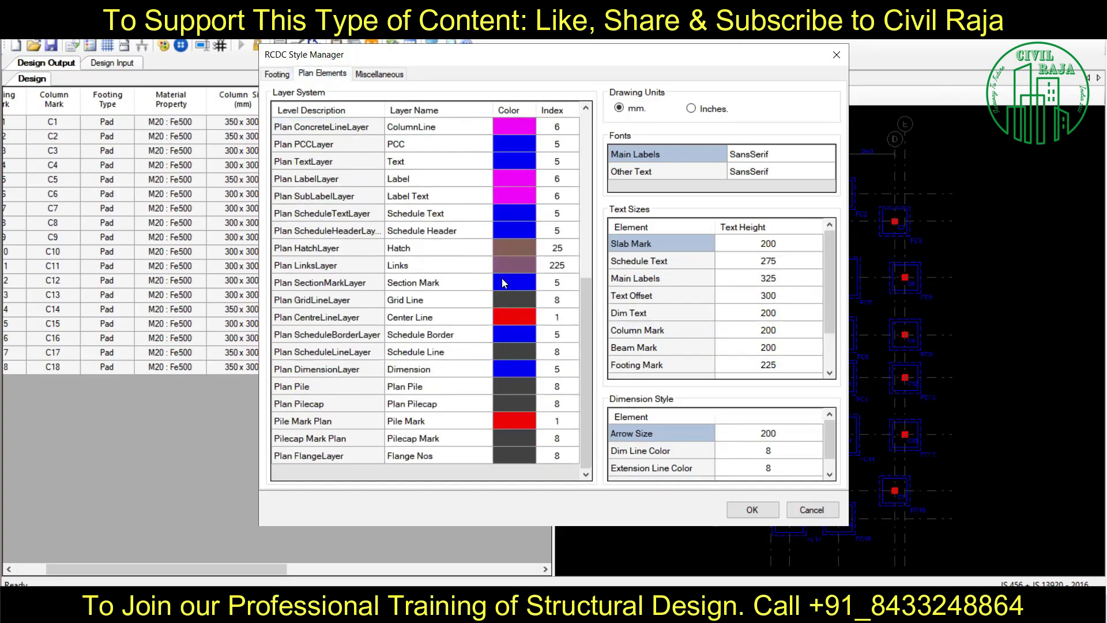
left_click(380, 74)
left_click(277, 74)
left_click(751, 509)
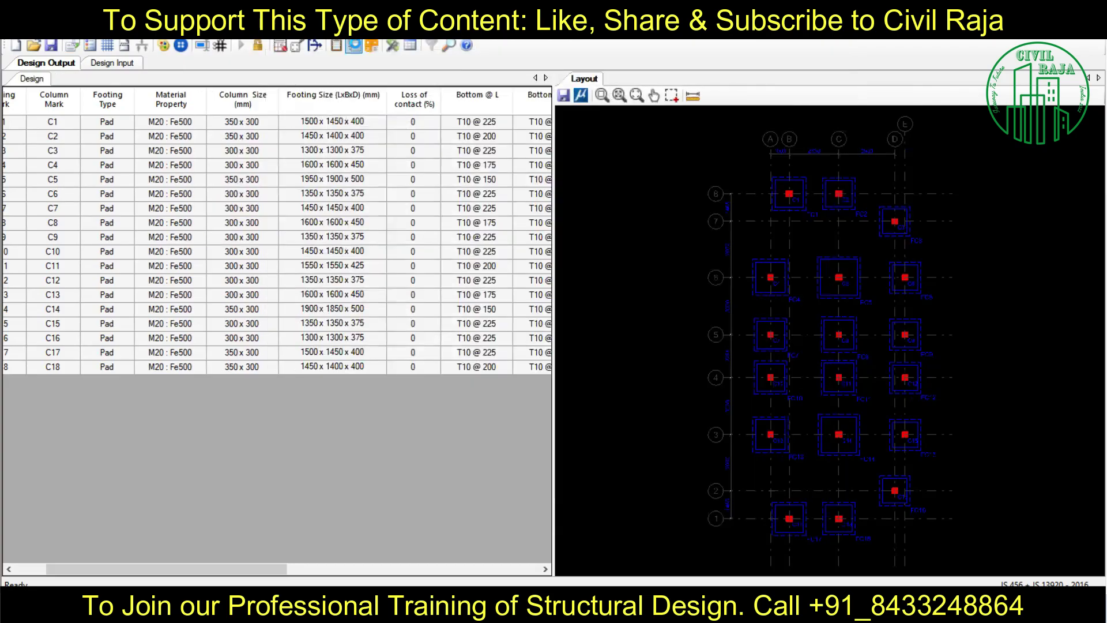
- Save the footing design file as 'Design' and export the schedule as DXF
key("ctrl+s")
type("Foundaton")
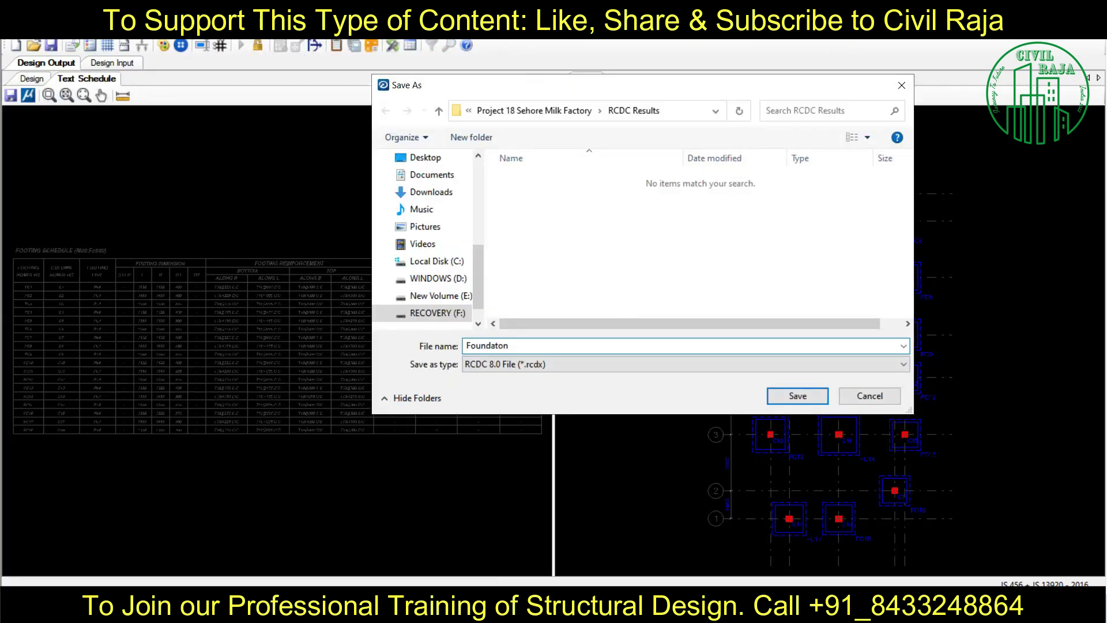
type("Design")
left_click(797, 396)
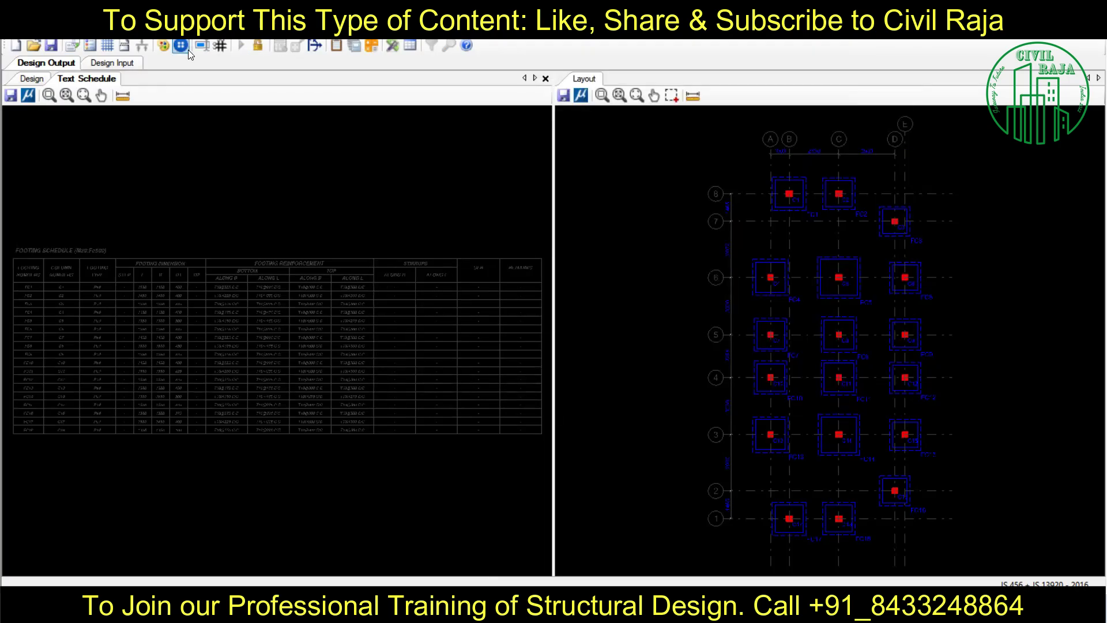
key("ctrl+s")
type("Foundation Schedul")
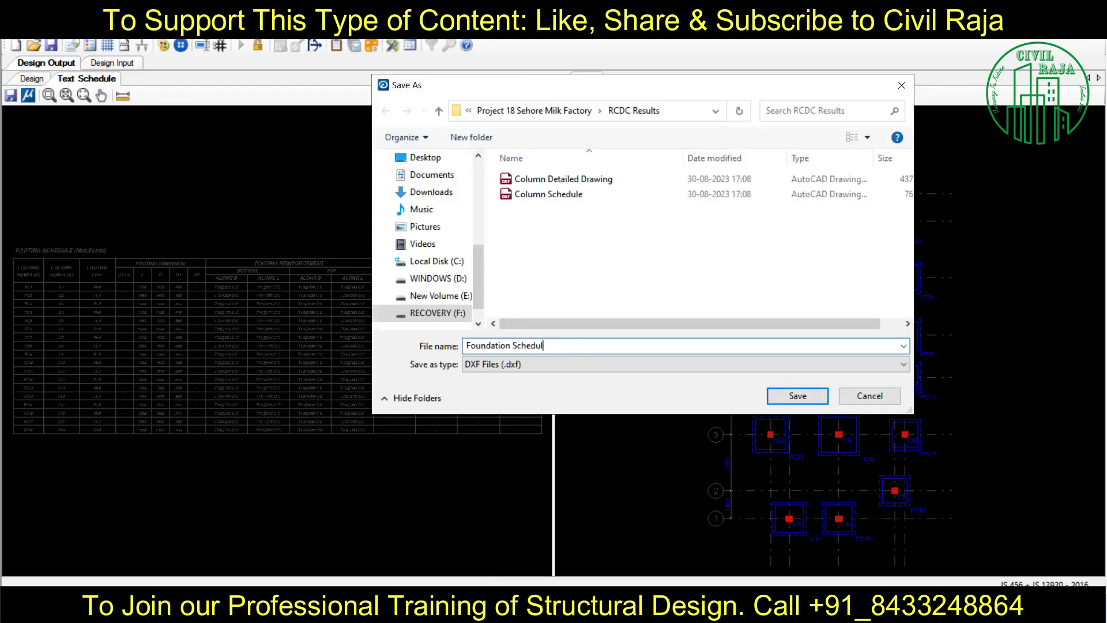
type("e")
key("Return")
- Export the detailed footing drawing as DXF 'Foundation Detailed Drawing' into RCDC Results
left_click(153, 32)
left_click(240, 49)
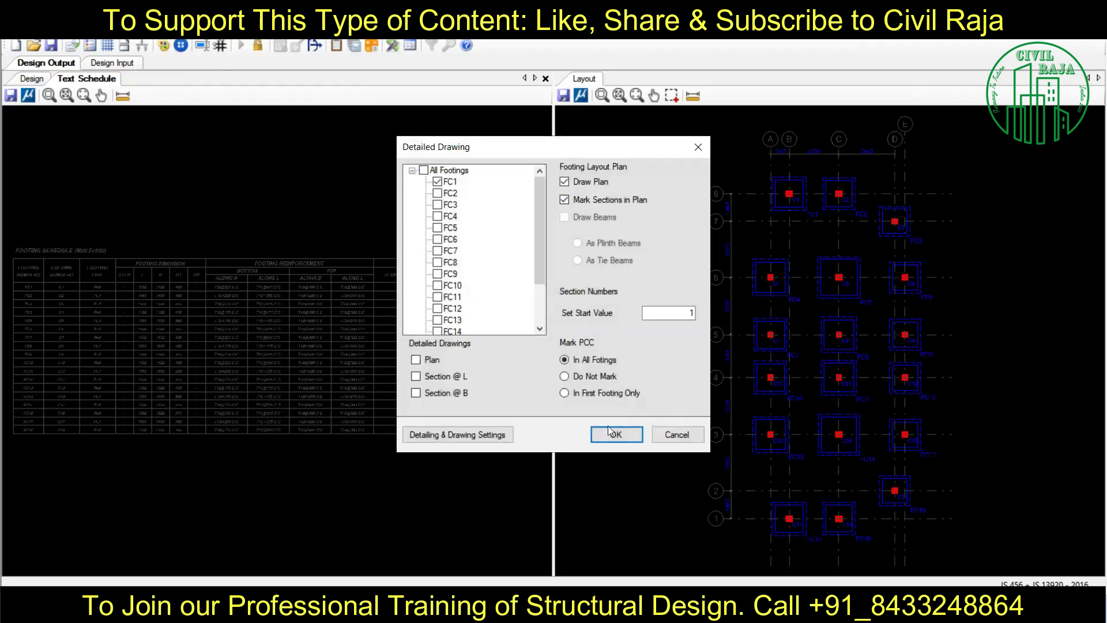
left_click(616, 434)
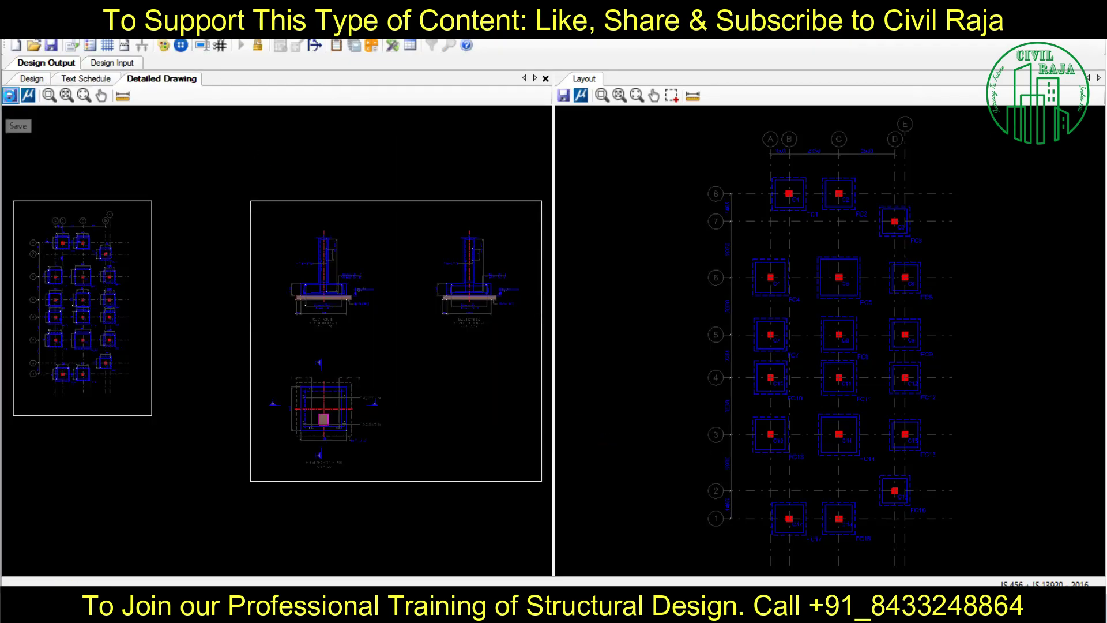
left_click(10, 95)
type("Foundation Detailed D")
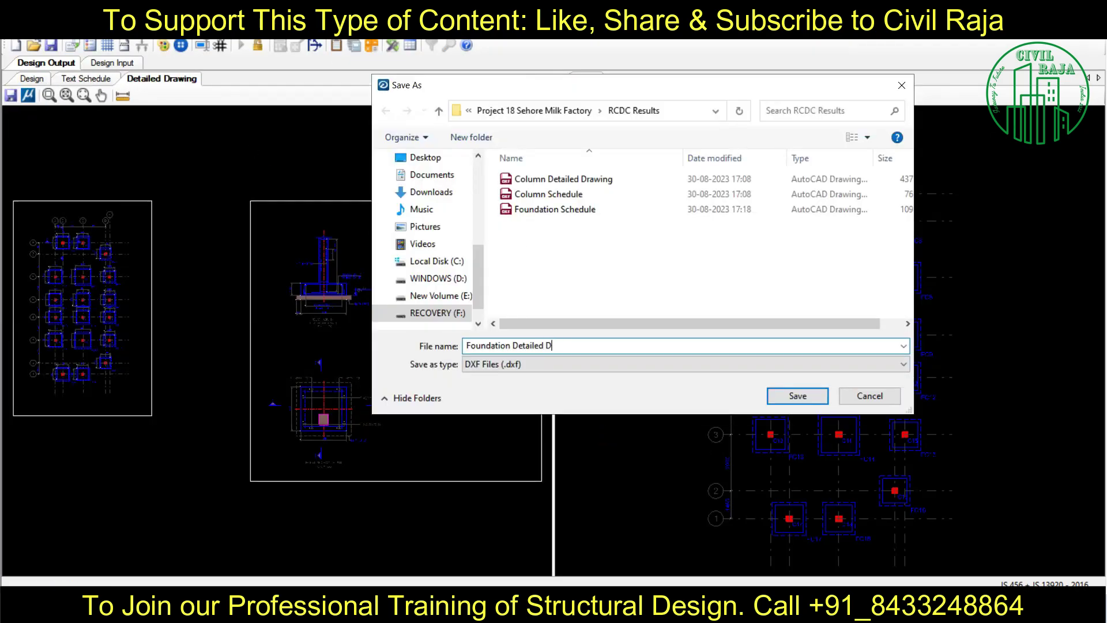
type("rawing")
key("Return")
left_click(196, 31)
- Save the RCDC footing project
left_click(14, 31)
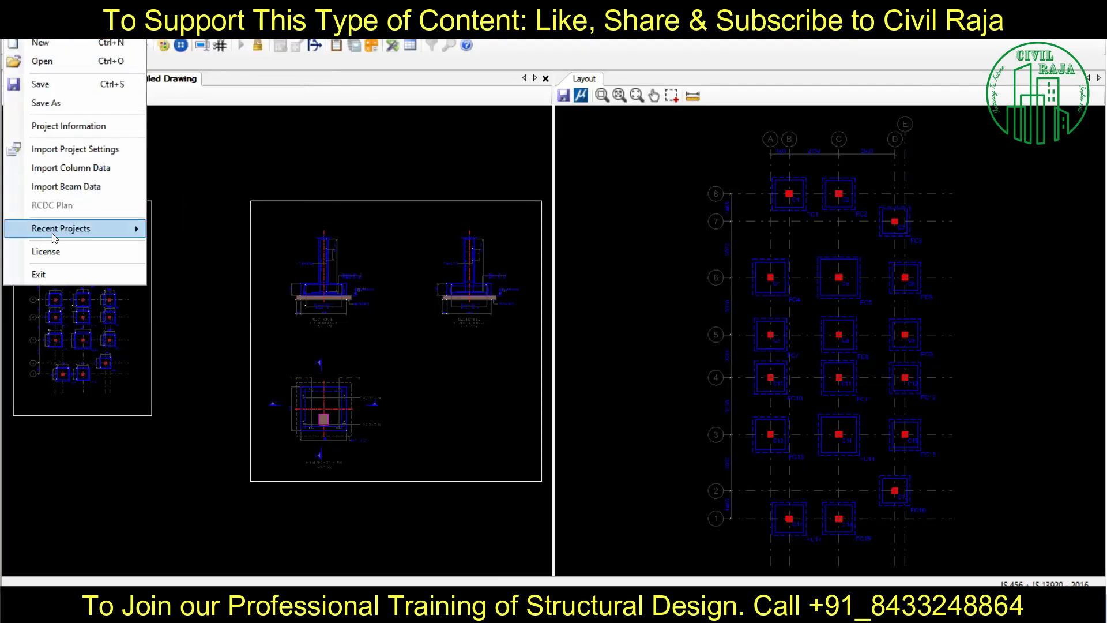
left_click(40, 84)
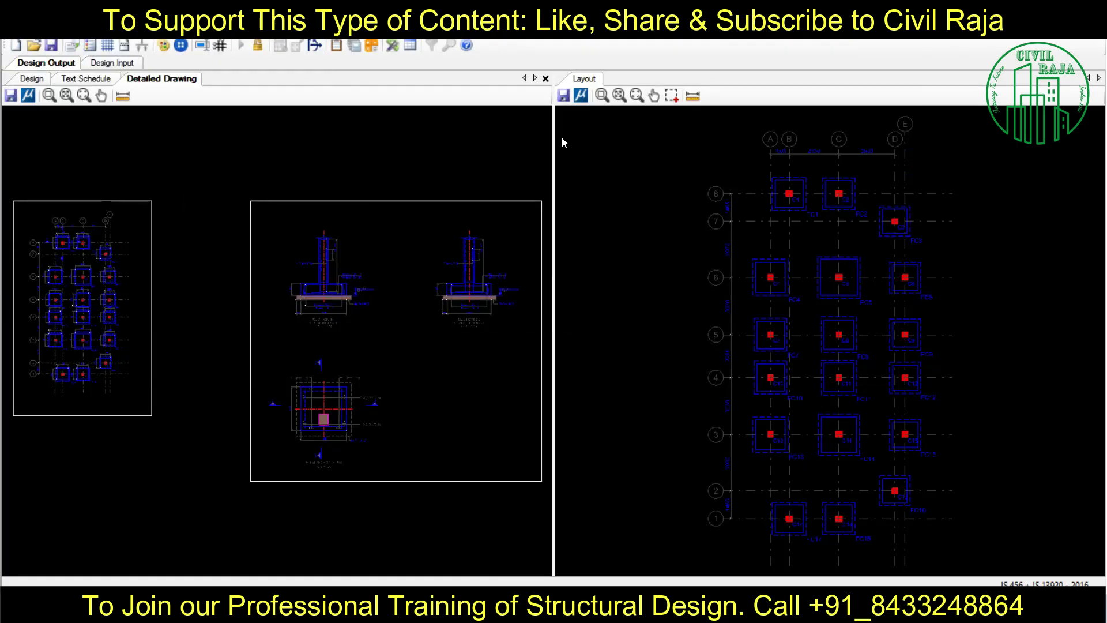
scroll(323, 270, "up", 5)
scroll(211, 267, "up", 1)
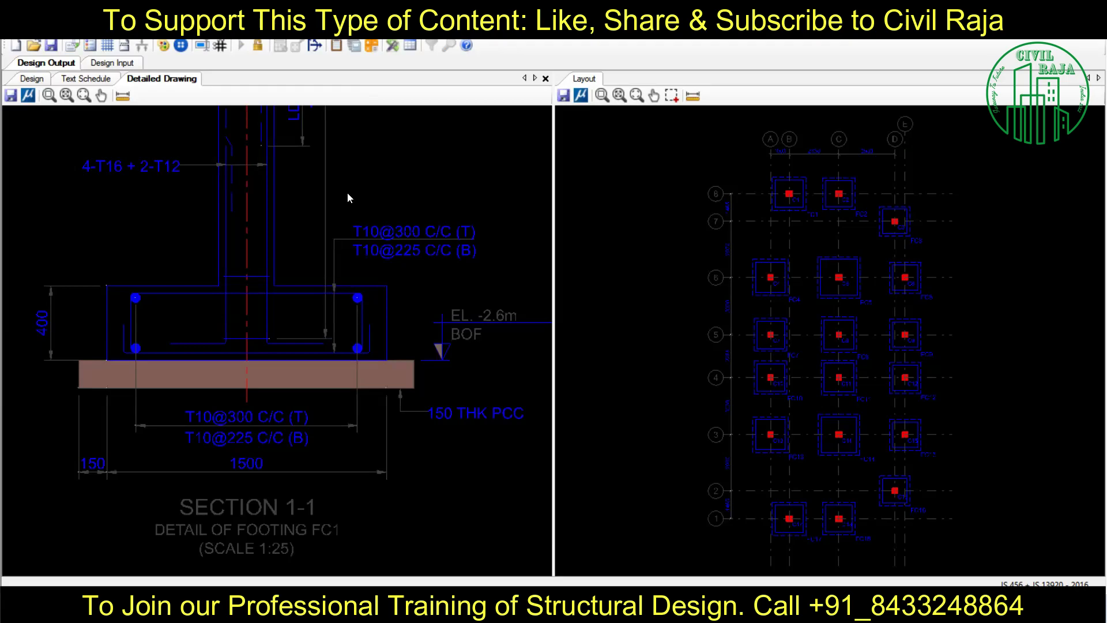
scroll(347, 197, "down", 2)
scroll(91, 267, "down", 3)
scroll(260, 327, "up", 2)
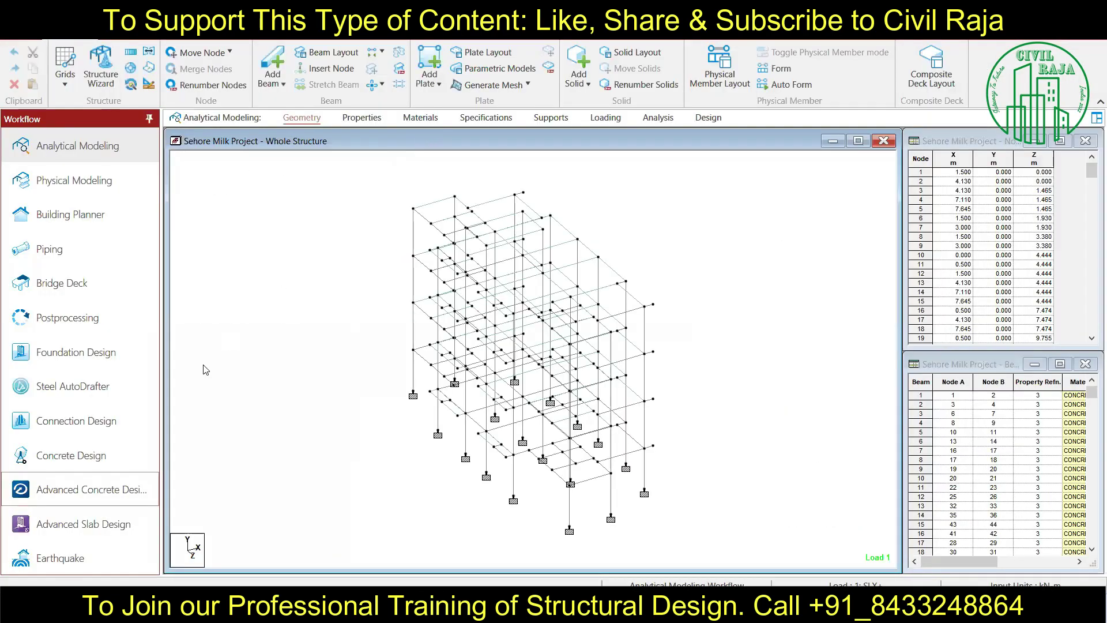
- Rerun the Sehore Milk Project analysis and launch Advanced Concrete Design on it
left_click(657, 118)
left_click(234, 69)
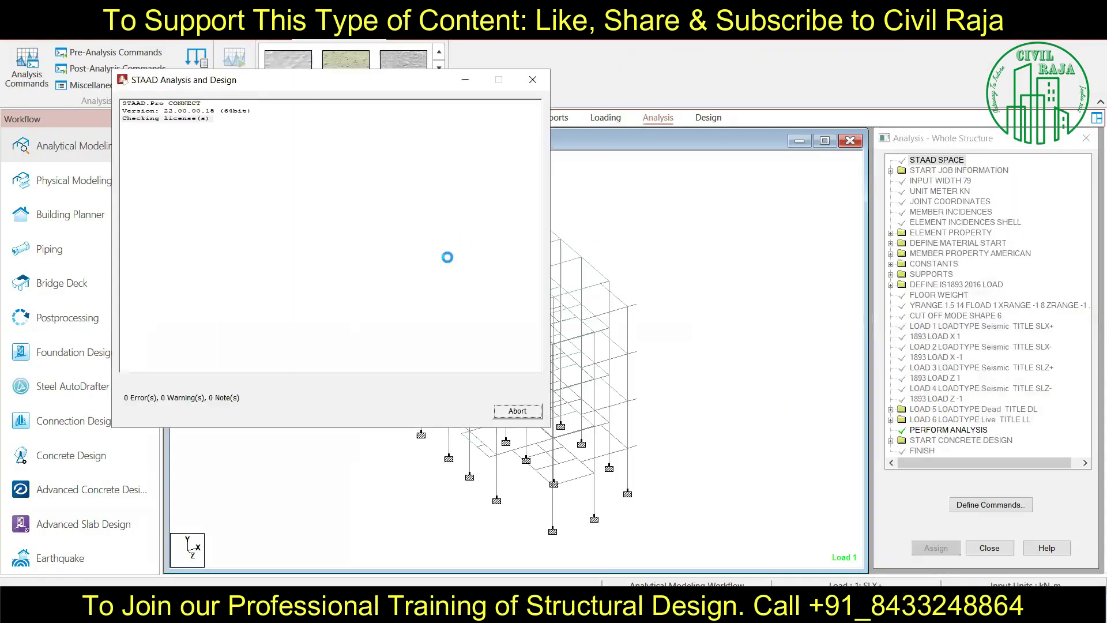
left_click(517, 410)
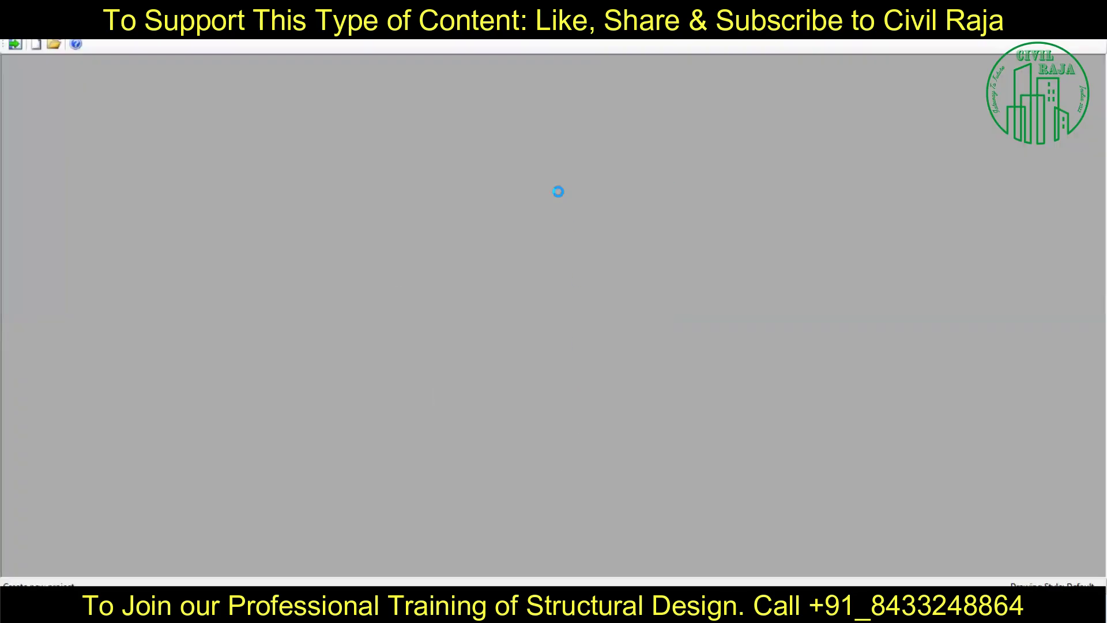
- Create a new beam project for the chosen level and import an earlier project's beam settings
left_click(673, 359)
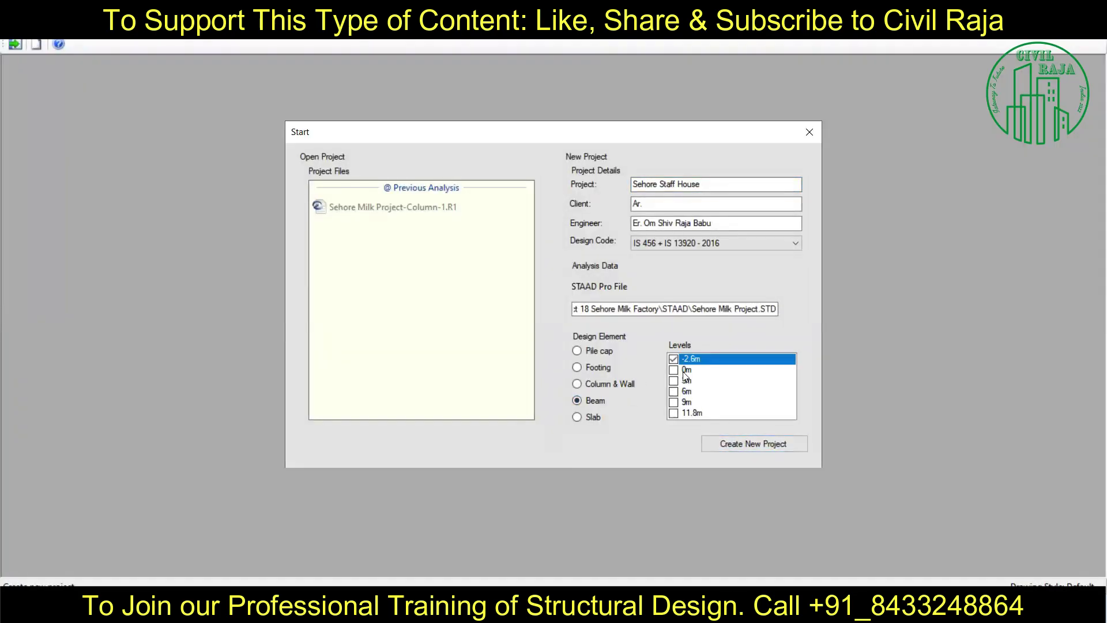
left_click(758, 441)
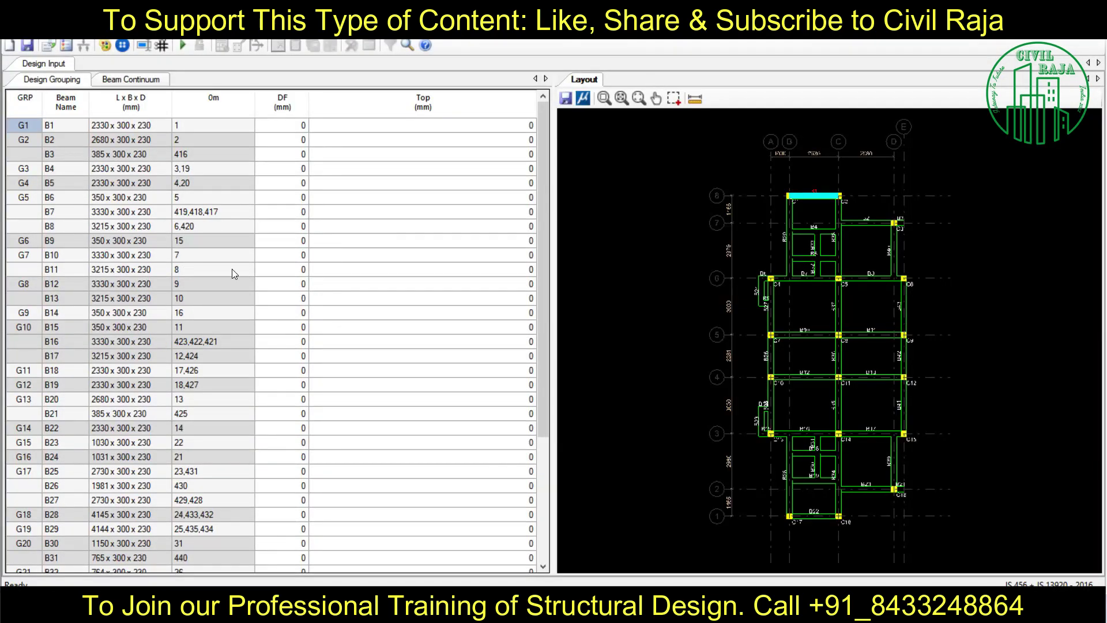
left_click(11, 28)
left_click(76, 144)
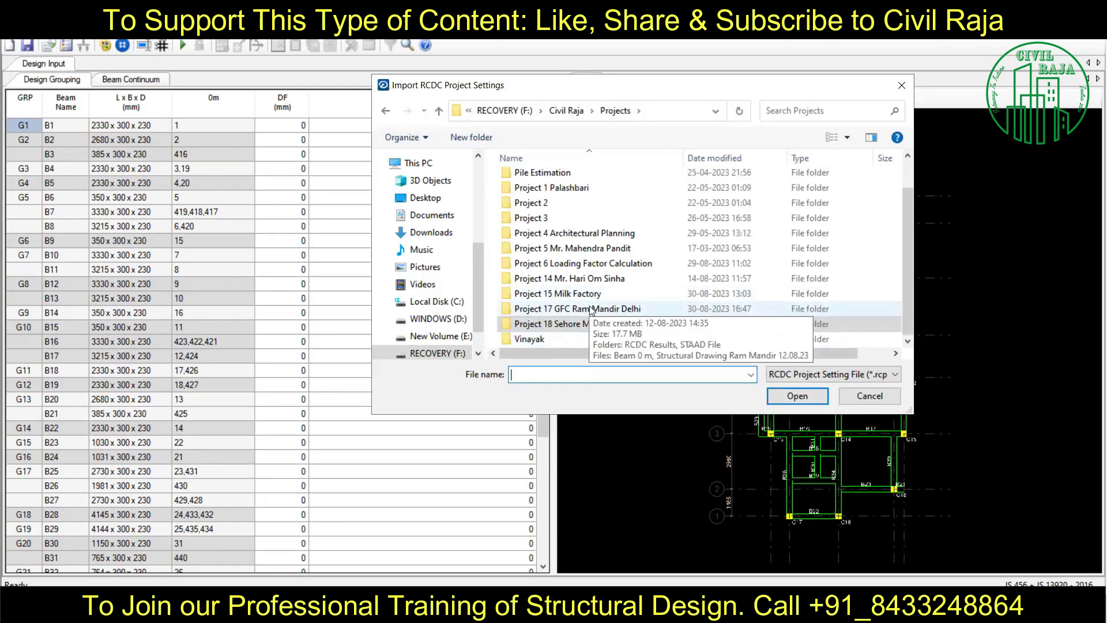
double_click(568, 277)
double_click(536, 187)
double_click(677, 229)
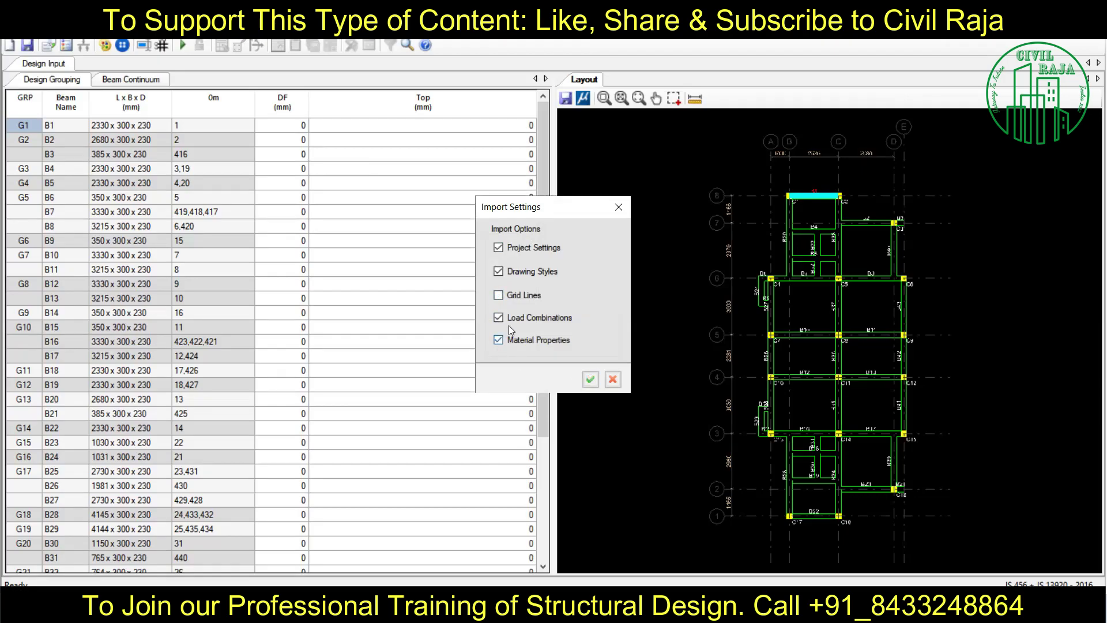
left_click(588, 380)
left_click(605, 354)
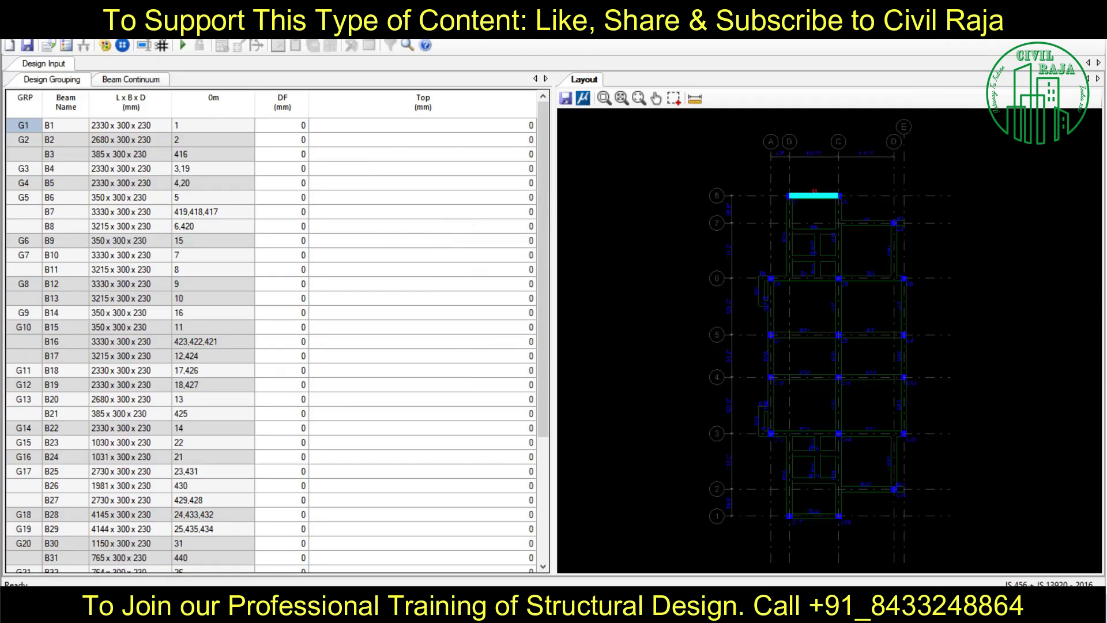
- Cap the maximum SFR rebar at 12 and accept the detailing settings
left_click(105, 46)
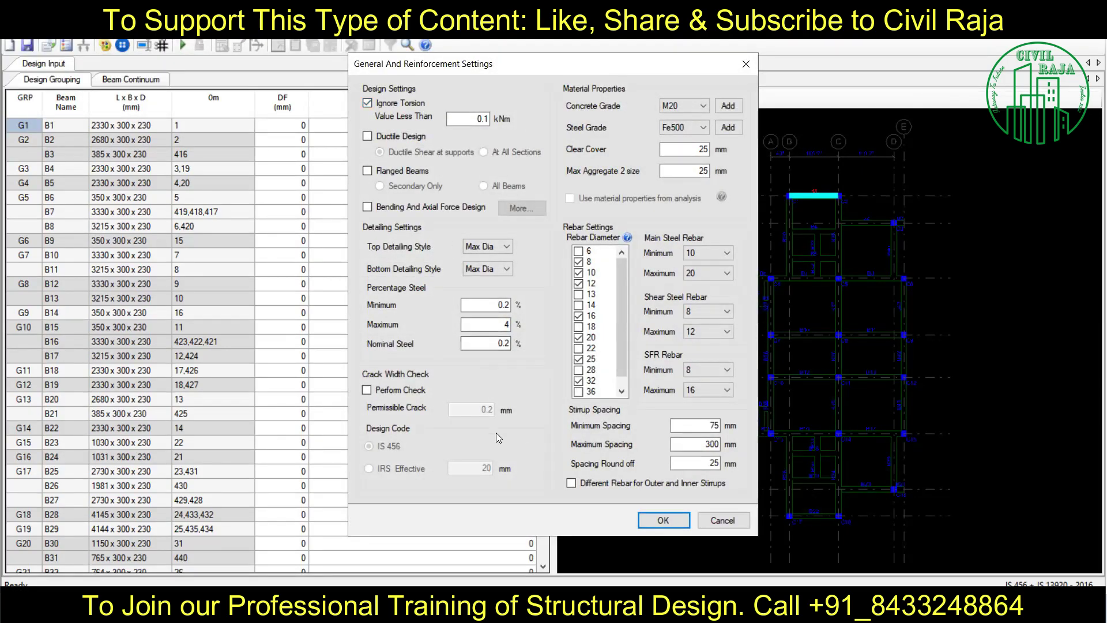
left_click(698, 392)
left_click(698, 437)
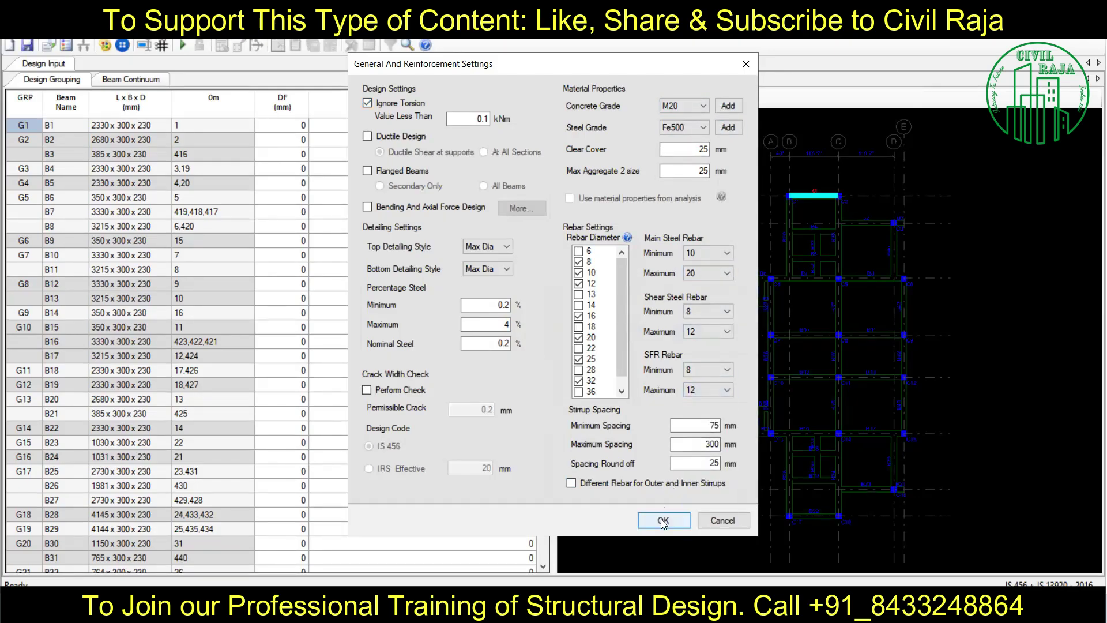
left_click(663, 521)
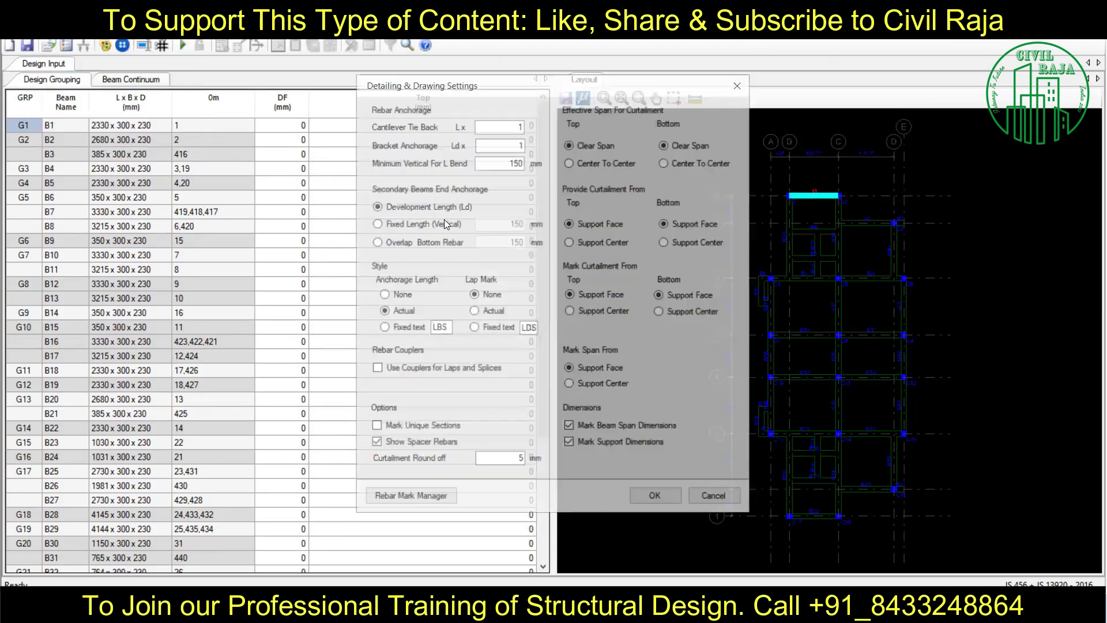
left_click(654, 494)
- Classify LOAD 1–2 as Earthquake X, 3–4 Earthquake Z, 5 Dead, 6 Live
left_click(86, 124)
left_click(493, 169)
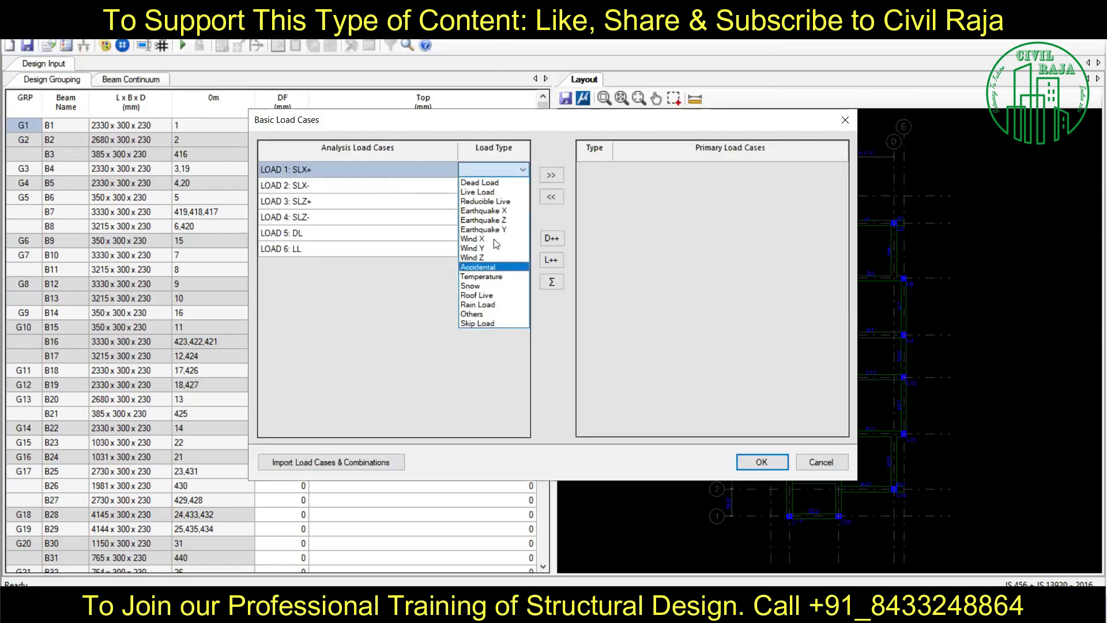
left_click(483, 211)
left_click(493, 185)
left_click(483, 227)
left_click(493, 201)
left_click(483, 252)
left_click(493, 217)
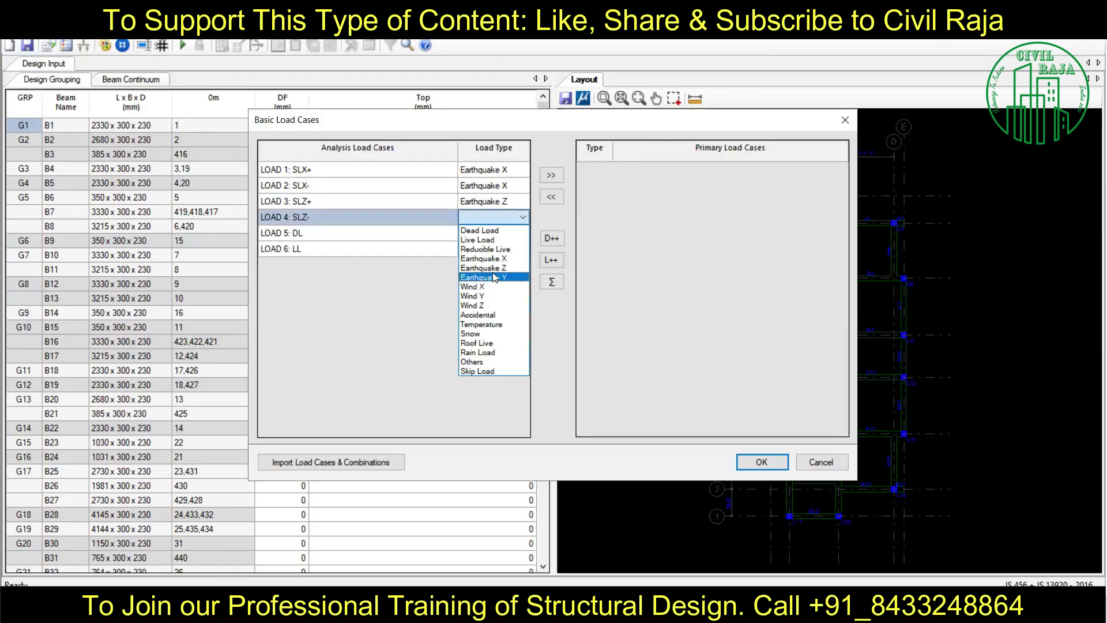
left_click(483, 267)
left_click(494, 233)
left_click(479, 245)
- Make all six cases primary load cases, accept combinations and start the beam design
left_click(478, 271)
left_click(551, 175)
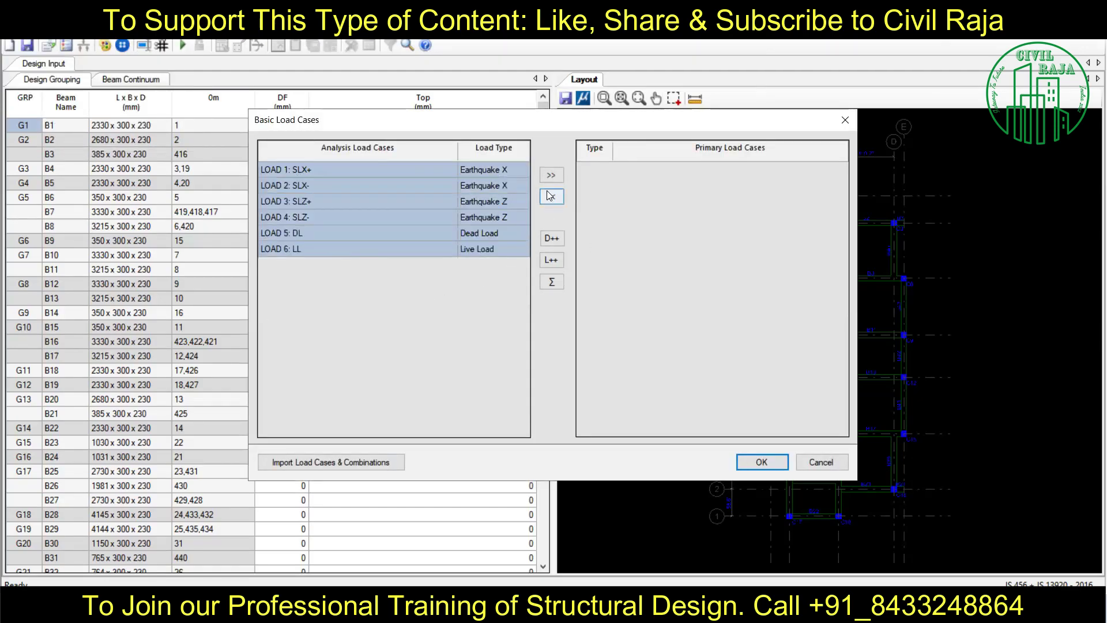
left_click(761, 462)
left_click(806, 479)
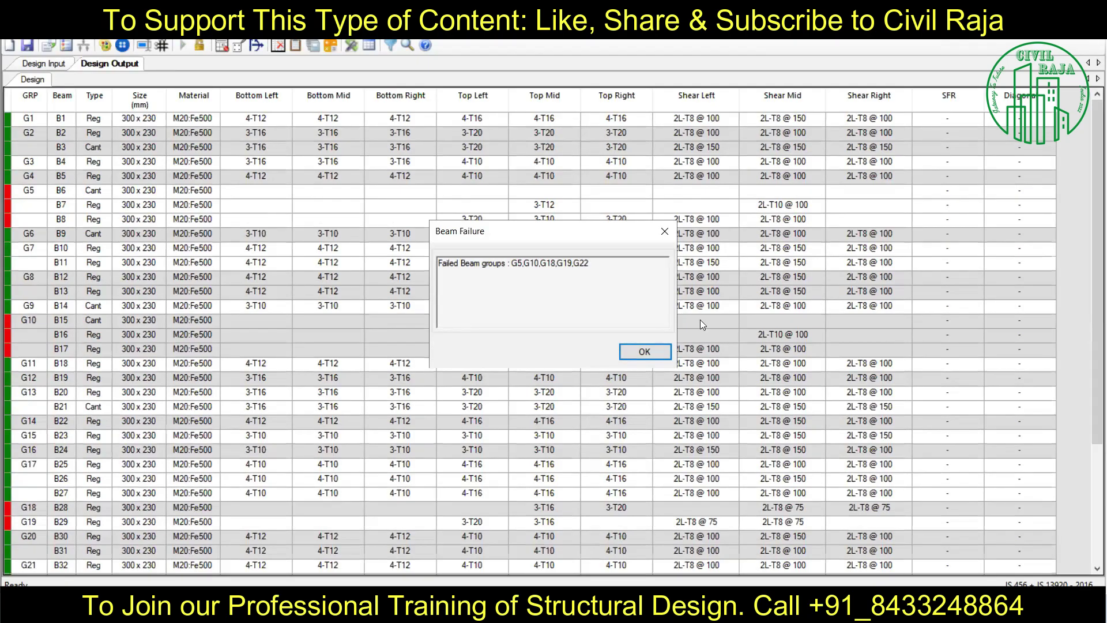
- Redesign group G22 with deeper beams, setting B35–B38 to 350 depth
key("Return")
scroll(220, 306, "down", 5)
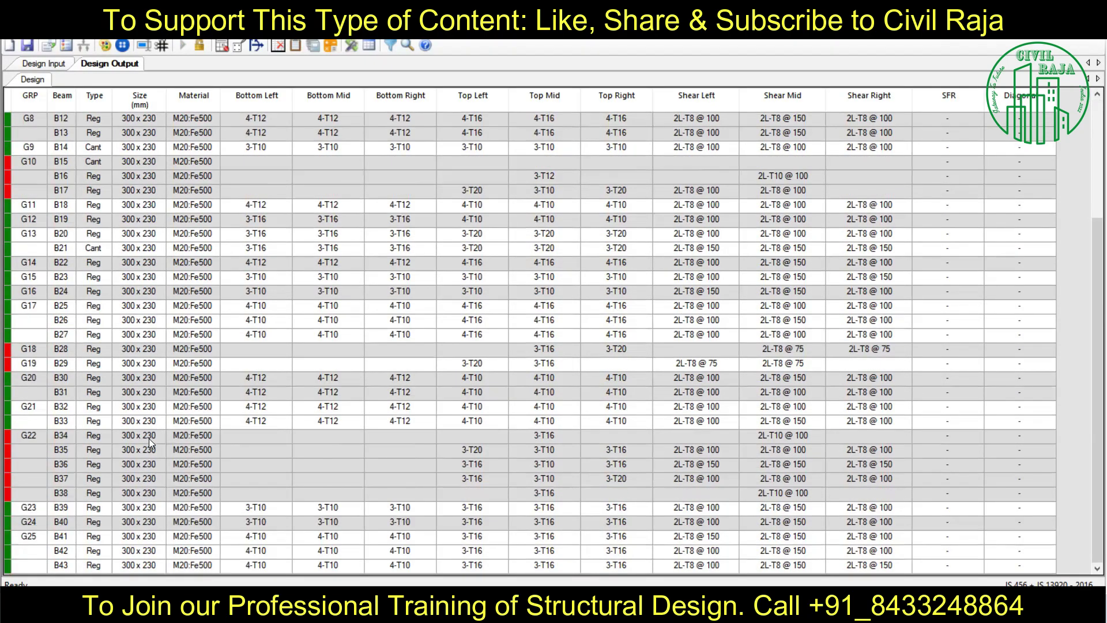
double_click(375, 354)
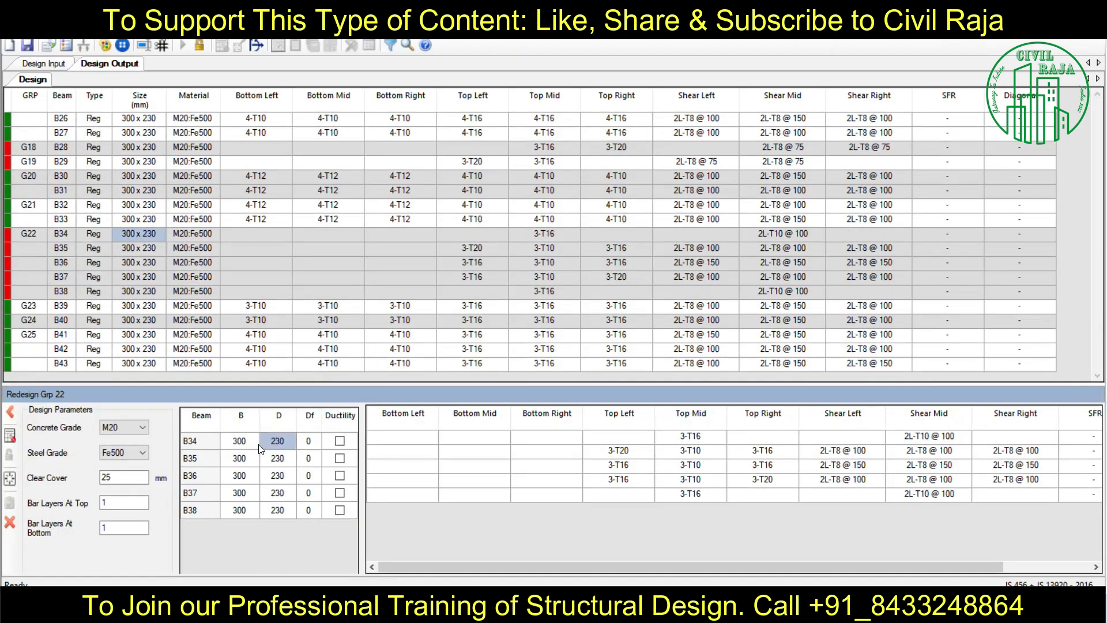
left_click_drag(251, 450, 286, 510)
key("ctrl+v")
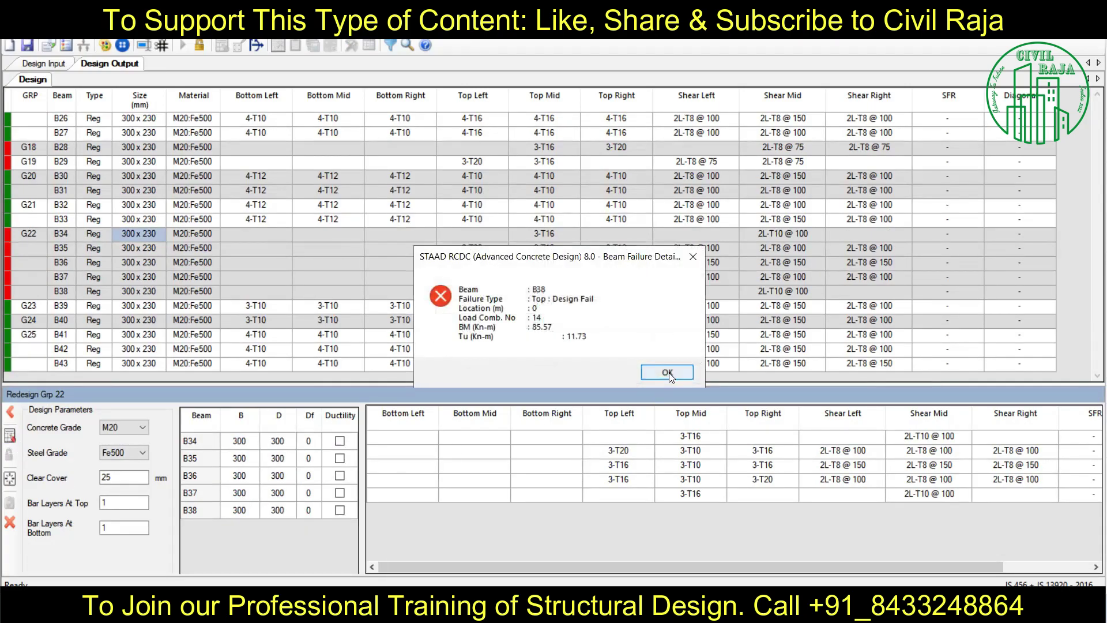
key("Return")
left_click_drag(274, 448, 319, 505)
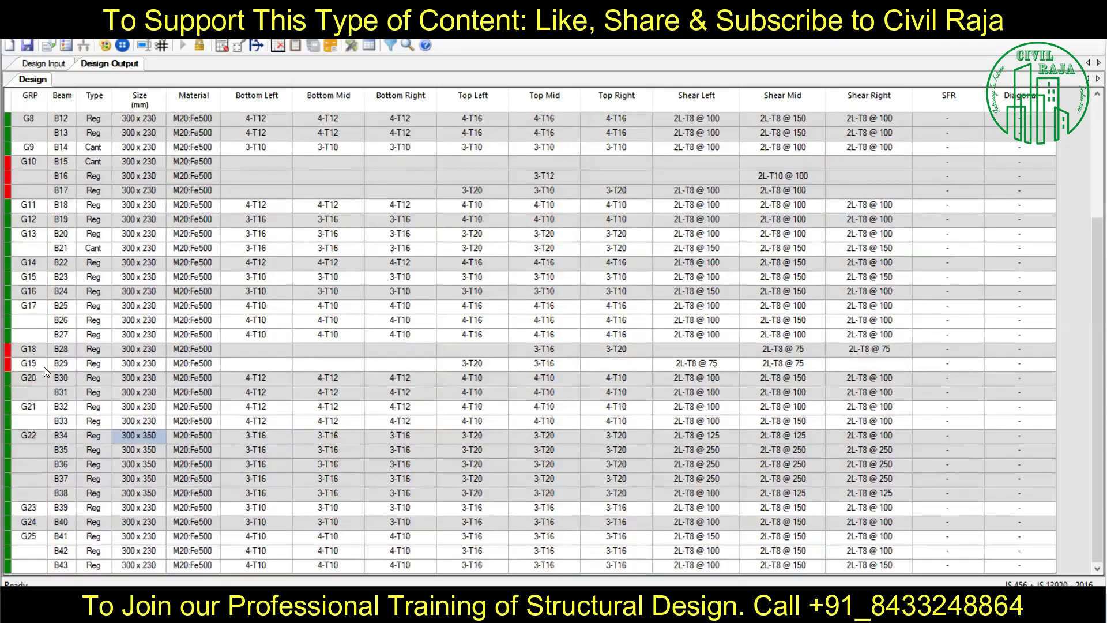
right_click(147, 351)
- Redesign group G18's B28 at 300x350 and group G10 at 350x350
left_click(154, 377)
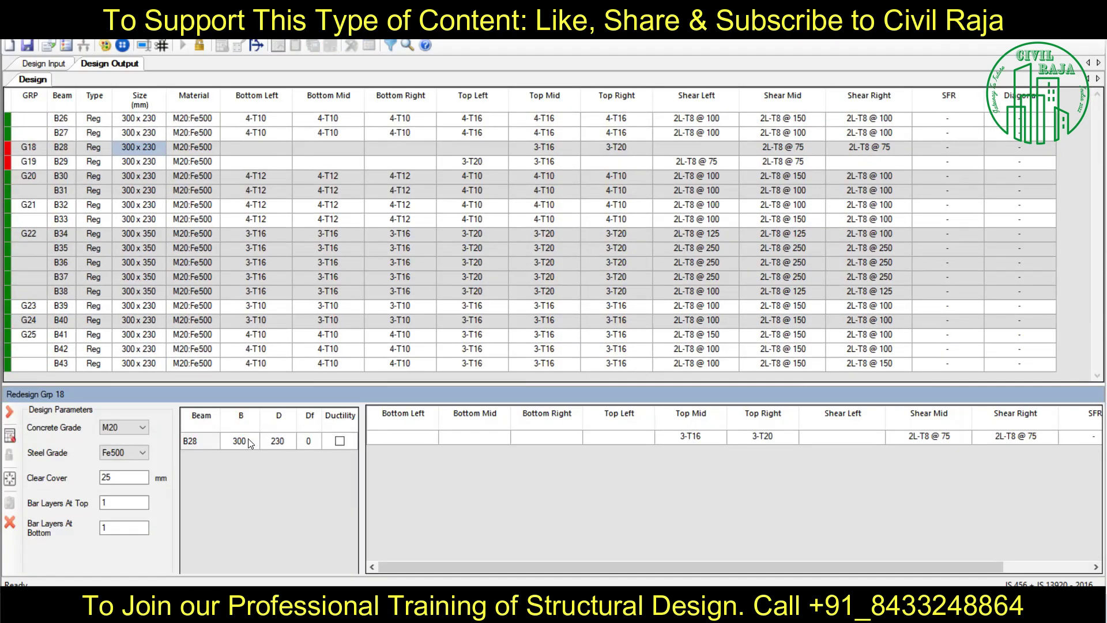
left_click(9, 435)
right_click(54, 185)
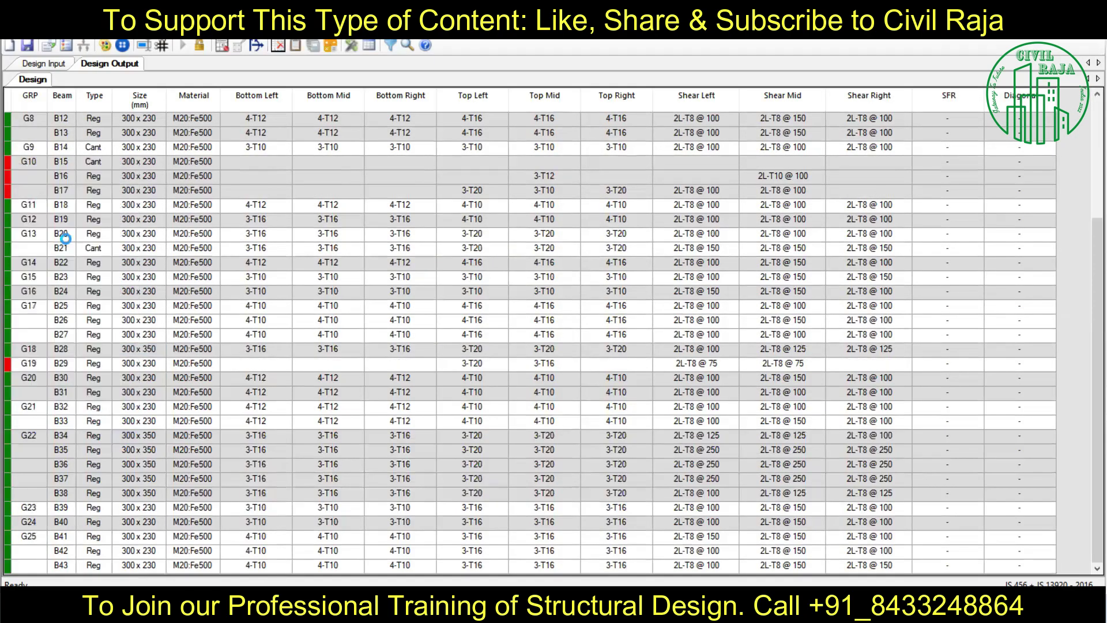
left_click(62, 213)
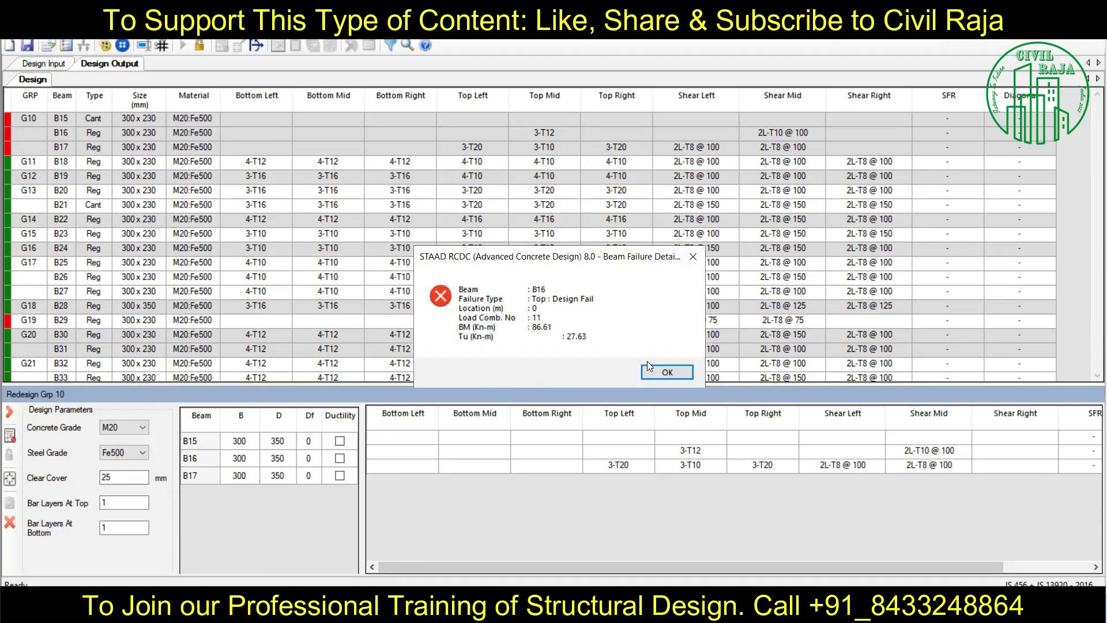
left_click(250, 438)
type("350")
right_click(278, 443)
left_click(295, 453)
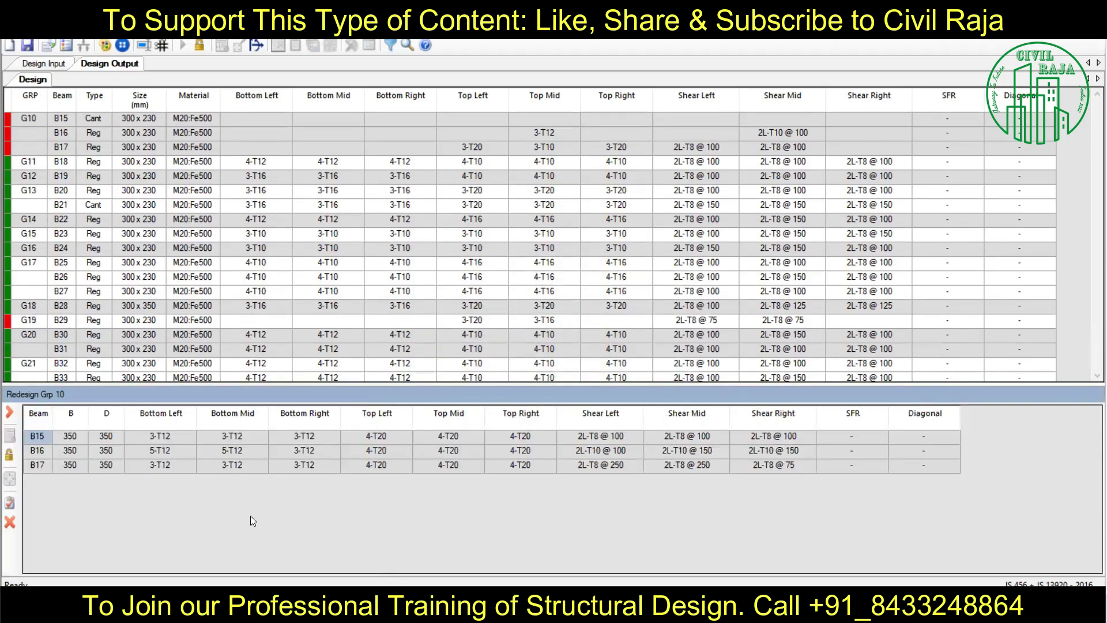
- Redesign beams B30–B31 and B29 at 300x300 and accept the results
right_click(126, 349)
left_click(133, 399)
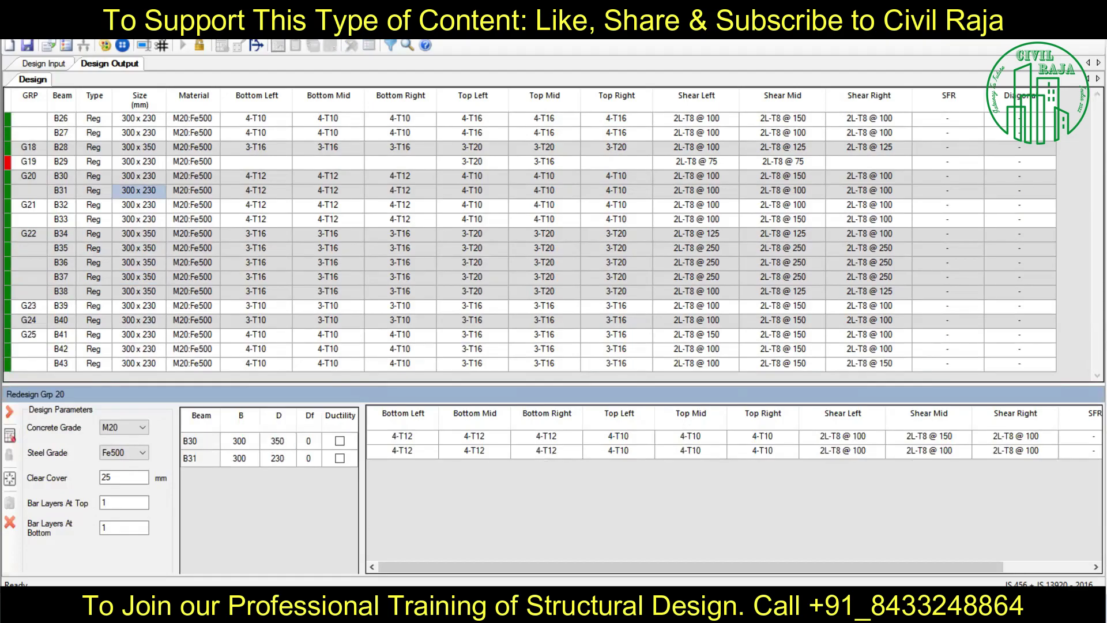
key("Return")
left_click(10, 501)
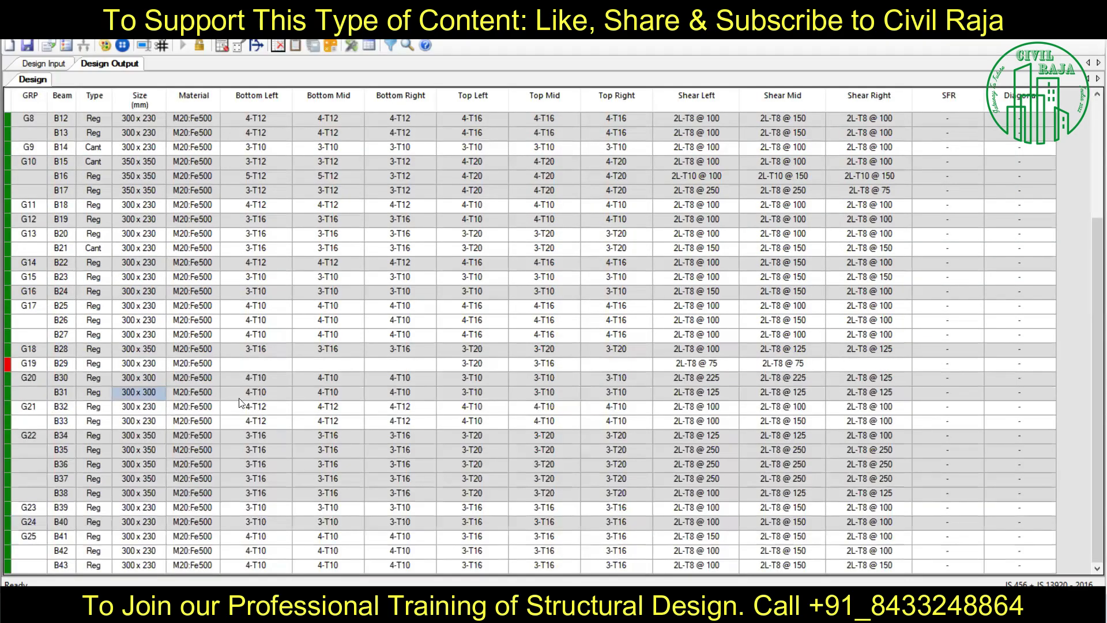
type("300")
key("Return")
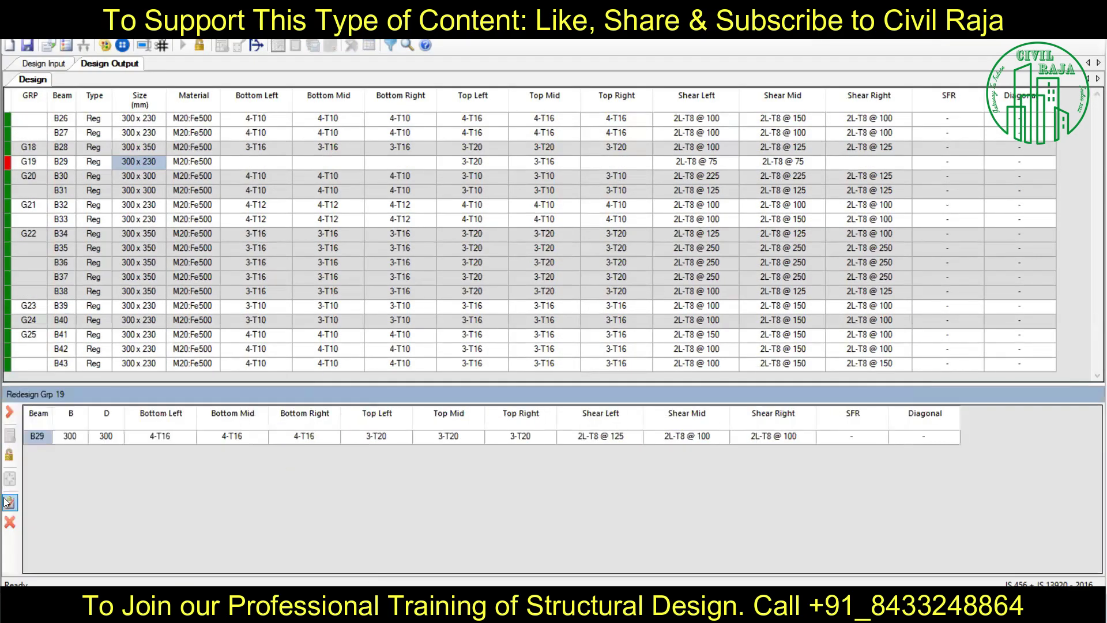
left_click(286, 363)
- Set G5 beams B6–B8 to 350x350, redesign and accept them
right_click(228, 206)
left_click(234, 256)
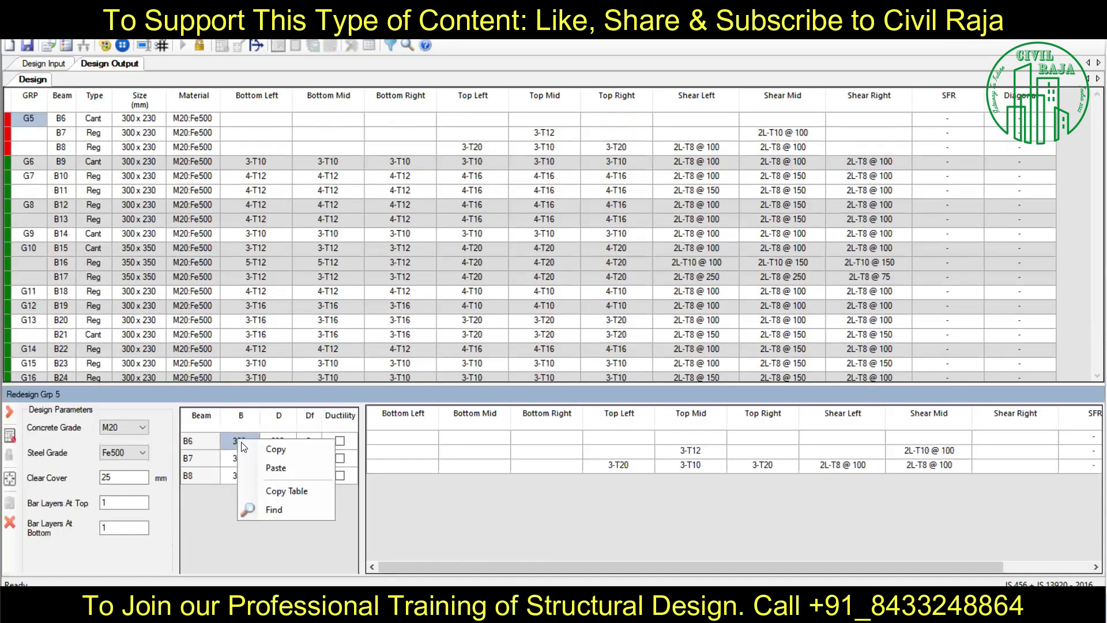
right_click(252, 457)
left_click(271, 461)
left_click_drag(277, 440, 277, 475)
right_click(271, 477)
left_click(289, 504)
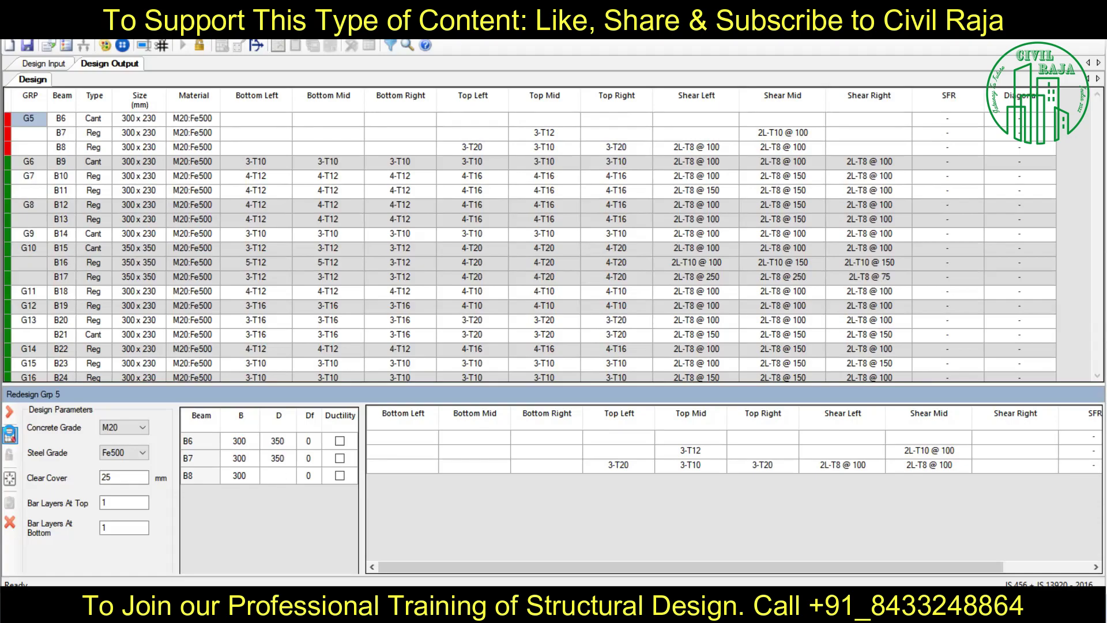
type("350350")
left_click(9, 411)
left_click(9, 501)
- Change section 3 to a 0.30 x 0.23 m rectangle and assign it
scroll(271, 379, "up", 2)
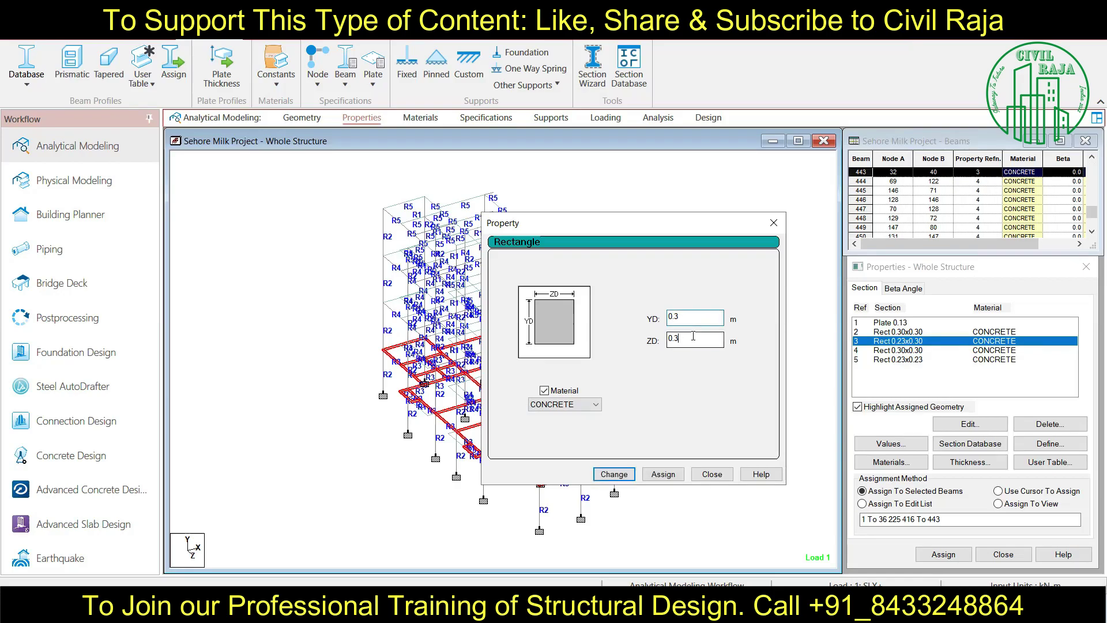
key("Return")
key("Return")
left_click(913, 360)
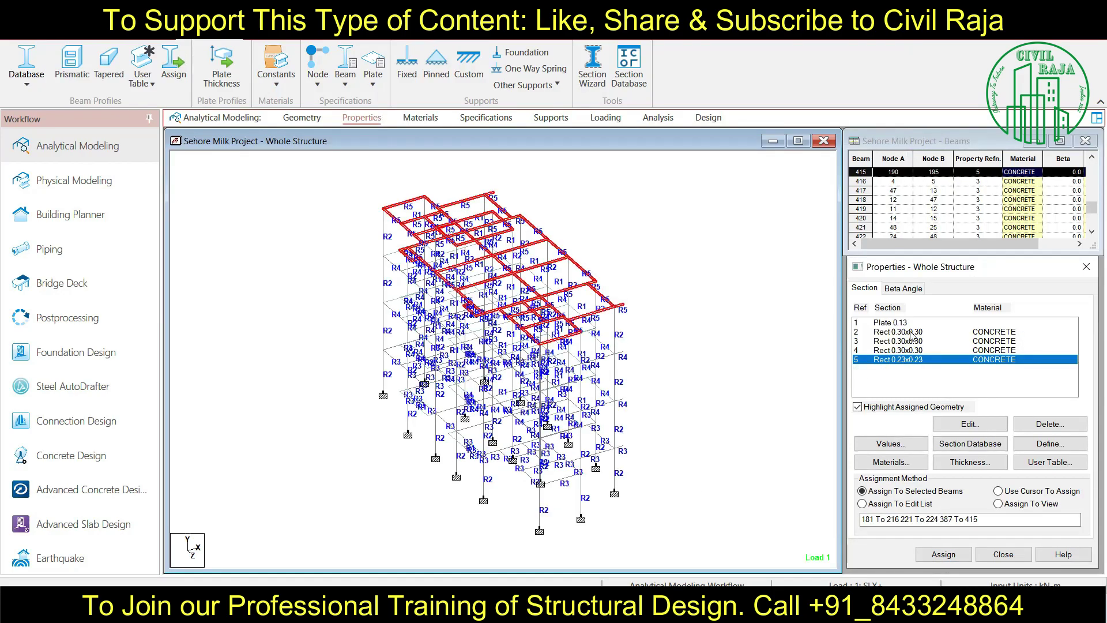
right_click(910, 333)
left_click(898, 341)
double_click(899, 341)
type("0.23")
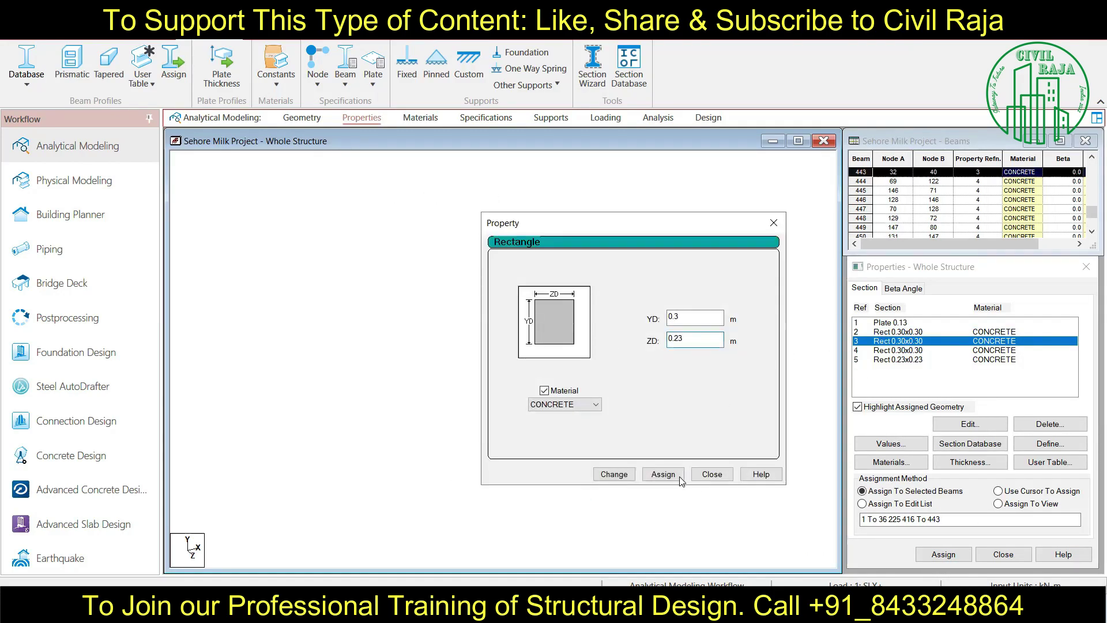
left_click(679, 479)
left_click(658, 117)
left_click(362, 117)
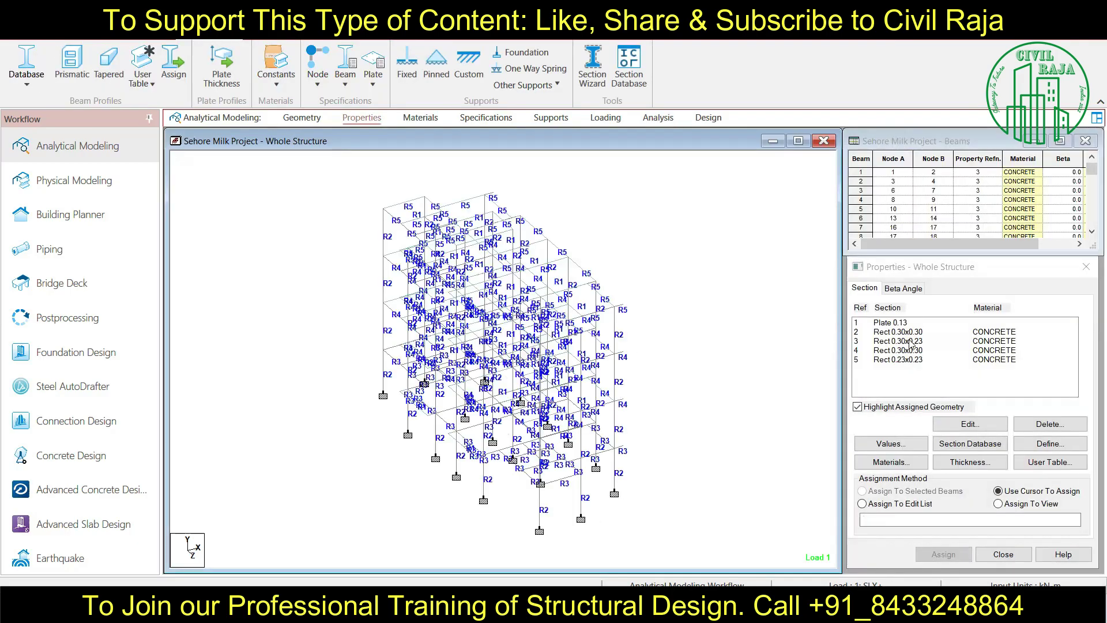
- Save the modified model and rerun the structural analysis
left_click(657, 117)
key("ctrl+F5")
left_click(536, 376)
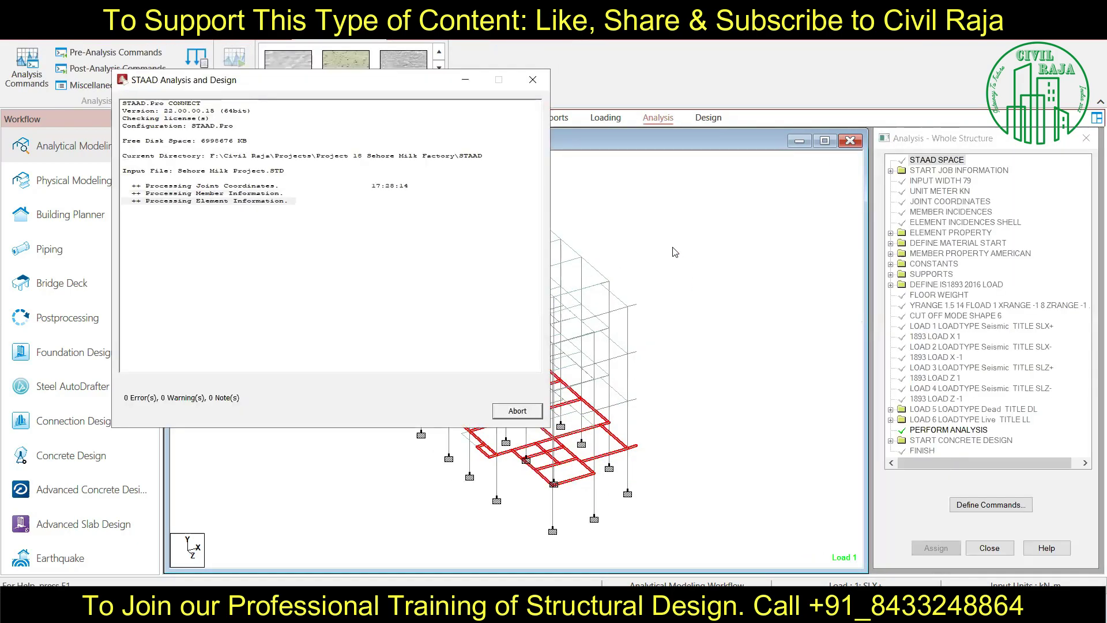
left_click(499, 408)
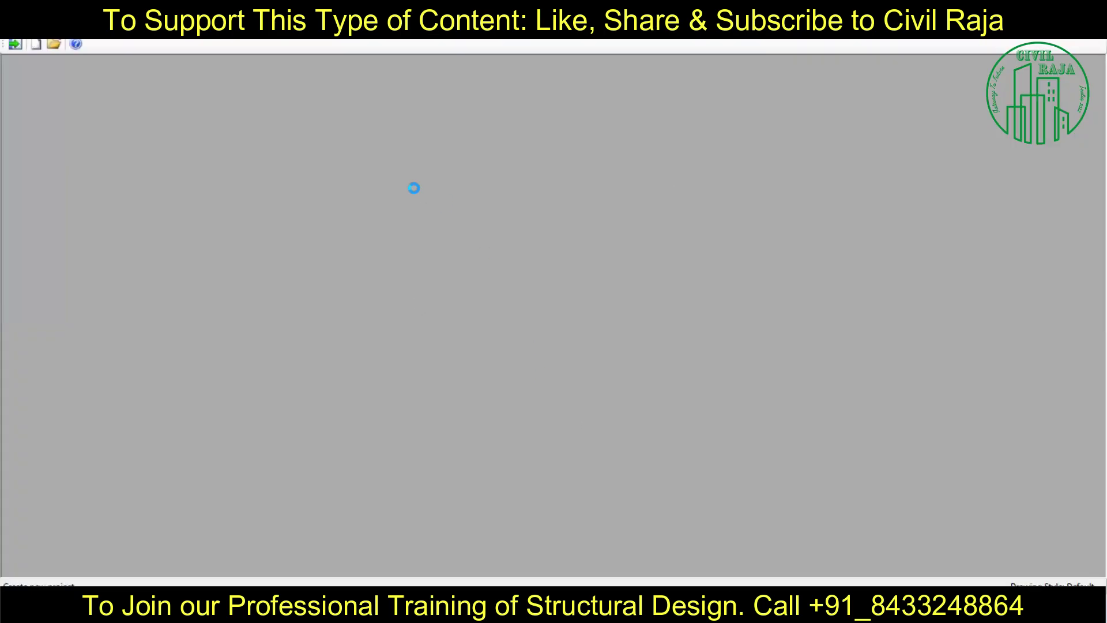
- Create a new Beam project from the reanalysed model, accept load cases, and run the design
left_click(576, 409)
left_click(625, 442)
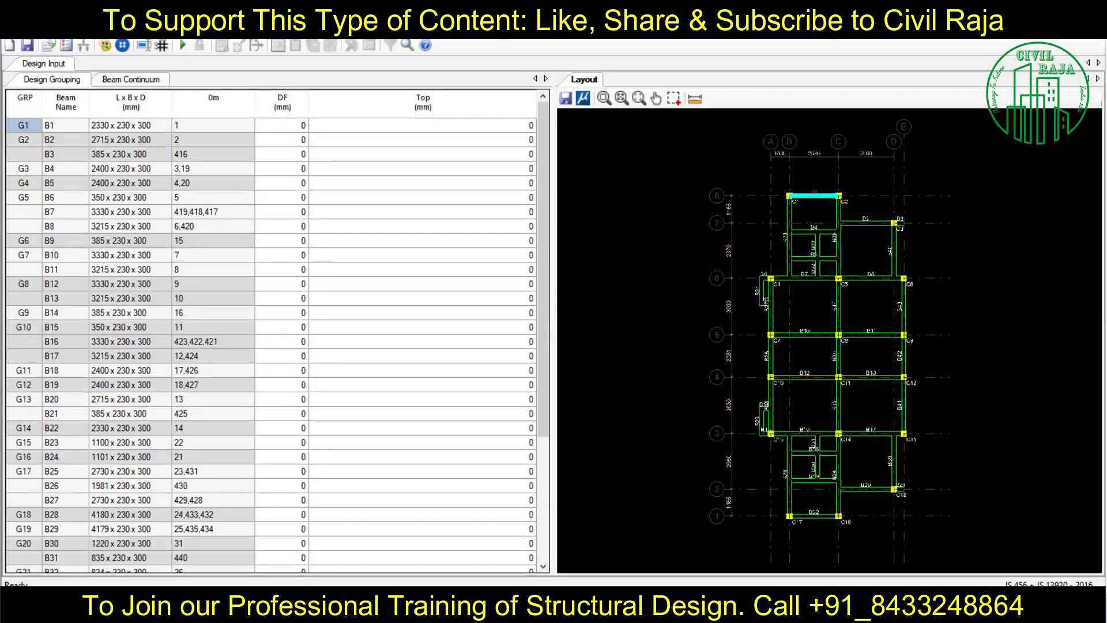
left_click(798, 390)
left_click(591, 373)
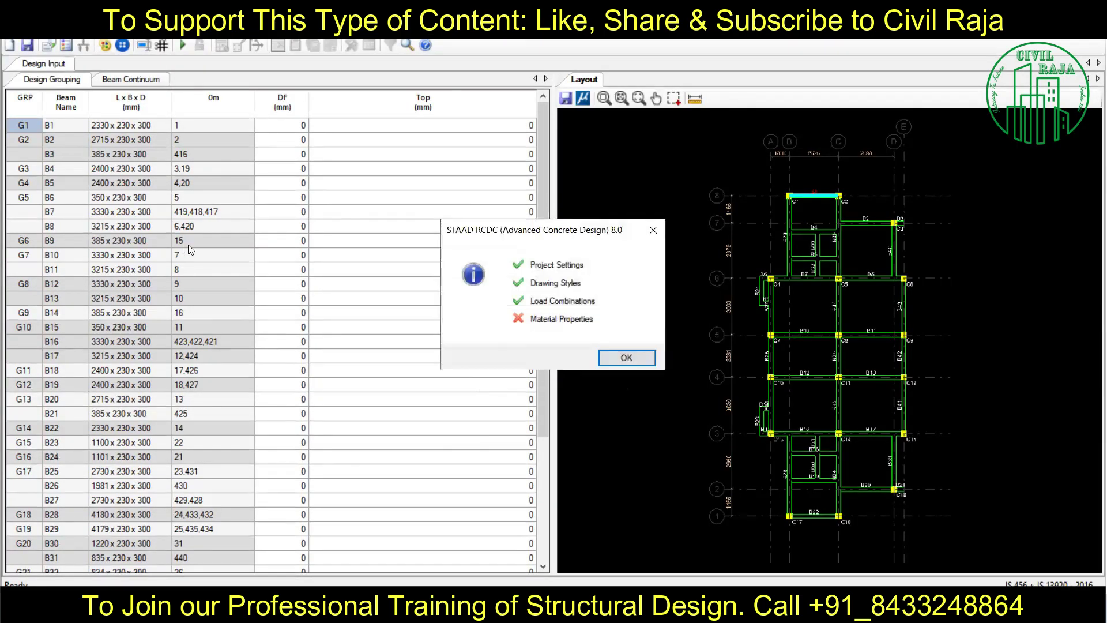
left_click(623, 356)
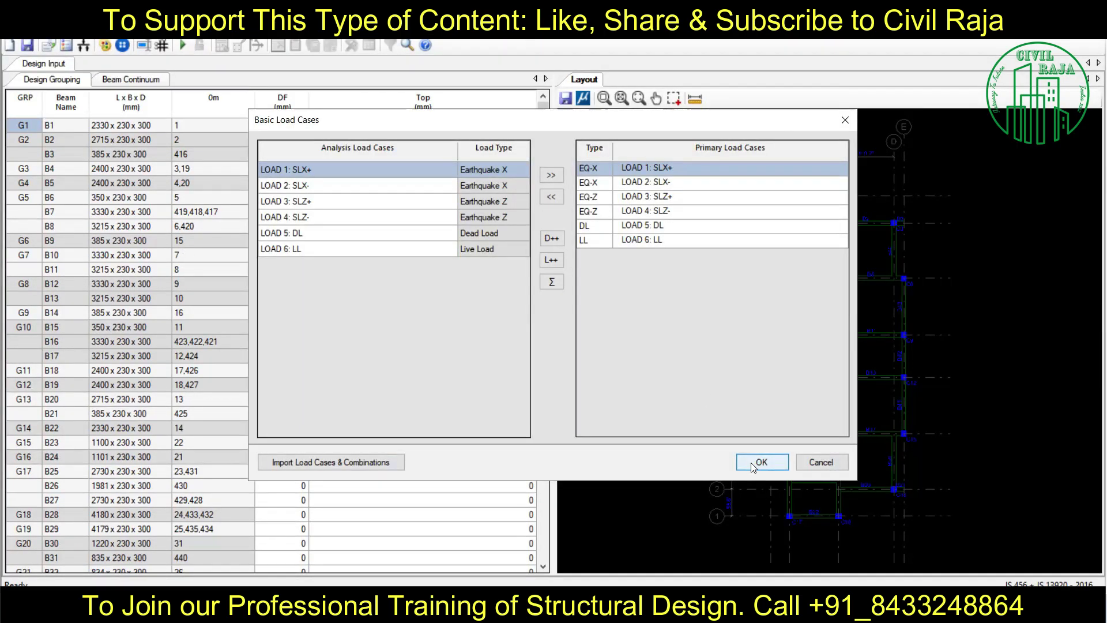
left_click(760, 462)
left_click(104, 46)
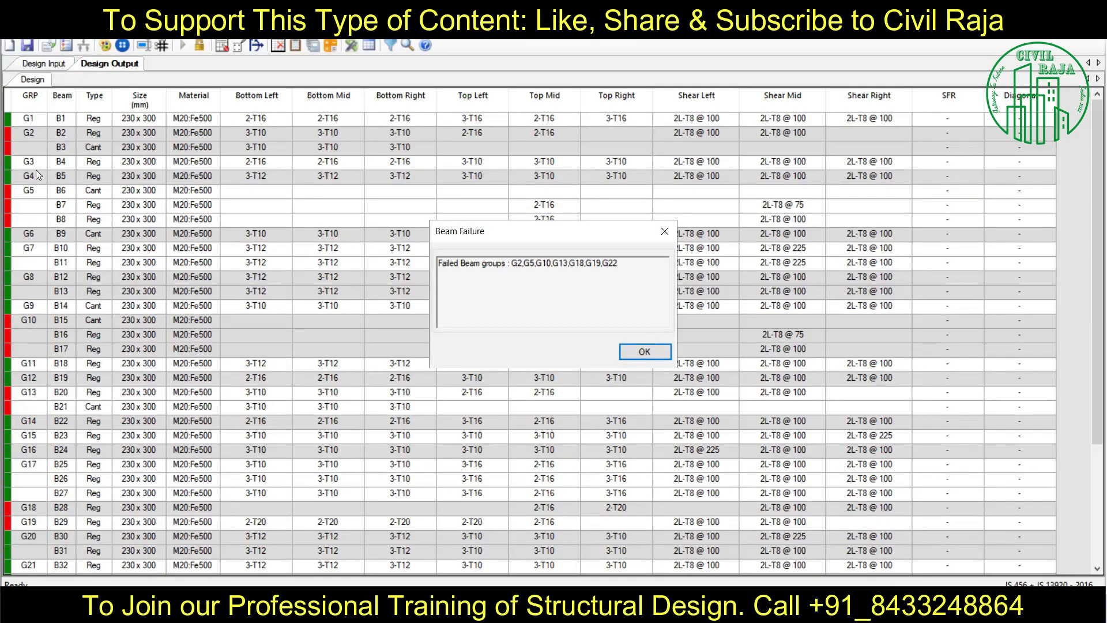
- Dismiss the failed-groups list and open the redesign grid for group G2
left_click(637, 346)
right_click(40, 136)
left_click(87, 150)
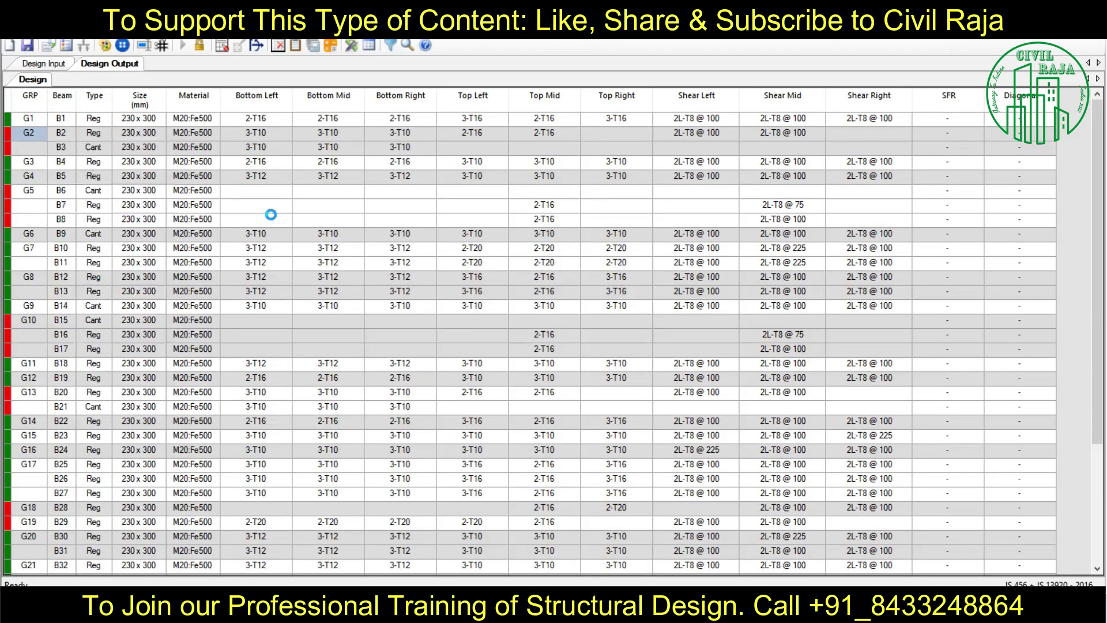
right_click(245, 458)
left_click(252, 464)
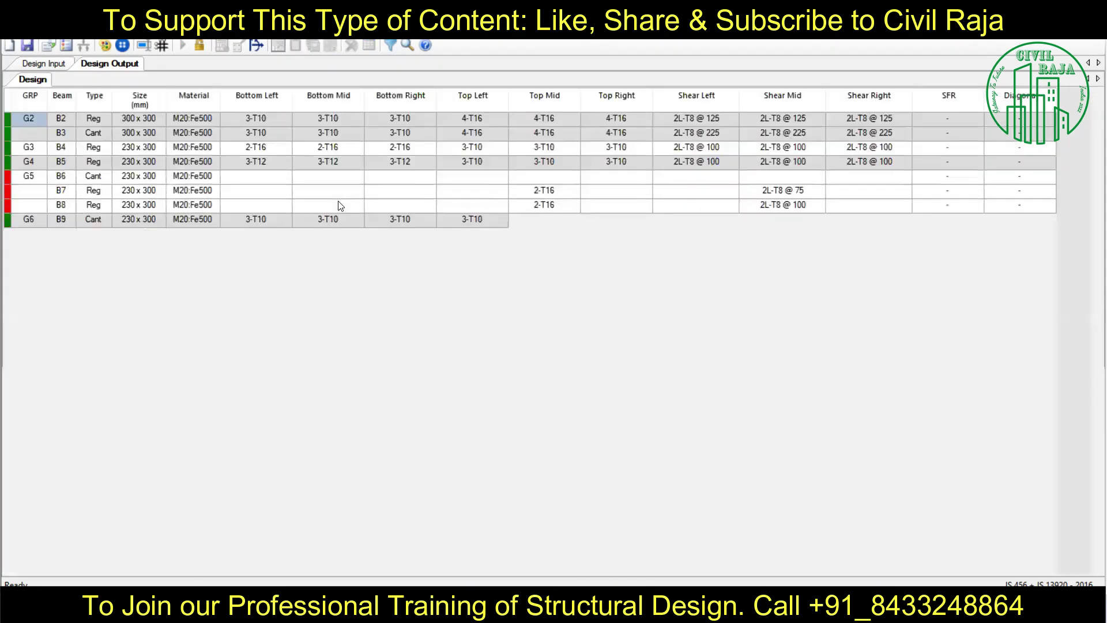
- Redesign group G5 with 350 depth for beams B6–B8 and accept it
right_click(30, 174)
left_click(76, 189)
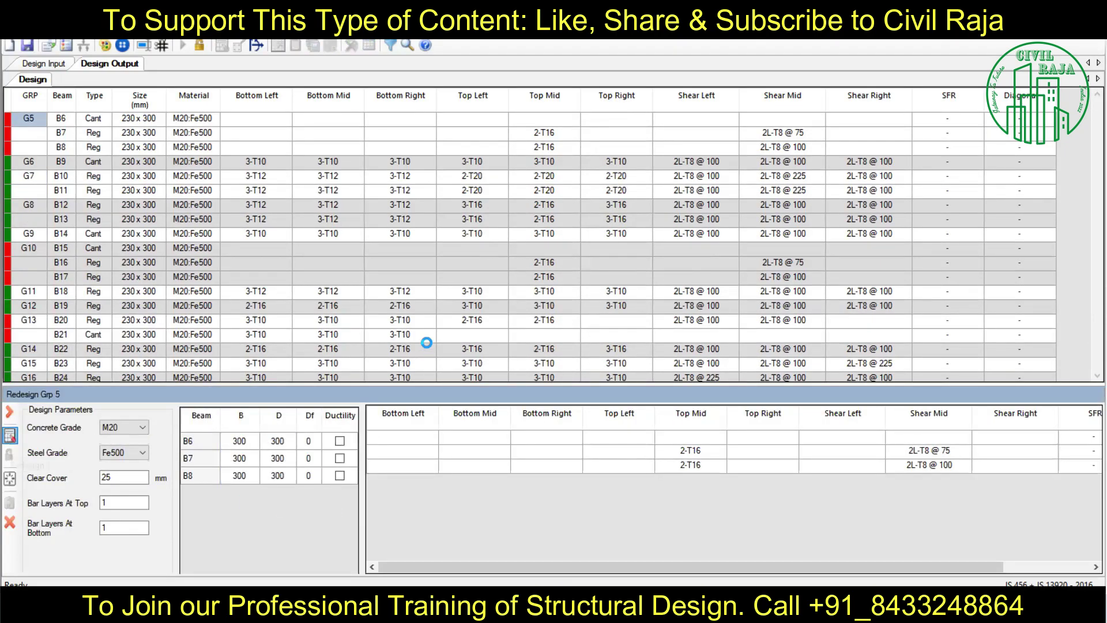
left_click_drag(277, 441, 278, 475)
right_click(278, 475)
left_click(291, 497)
left_click(663, 372)
left_click(280, 510)
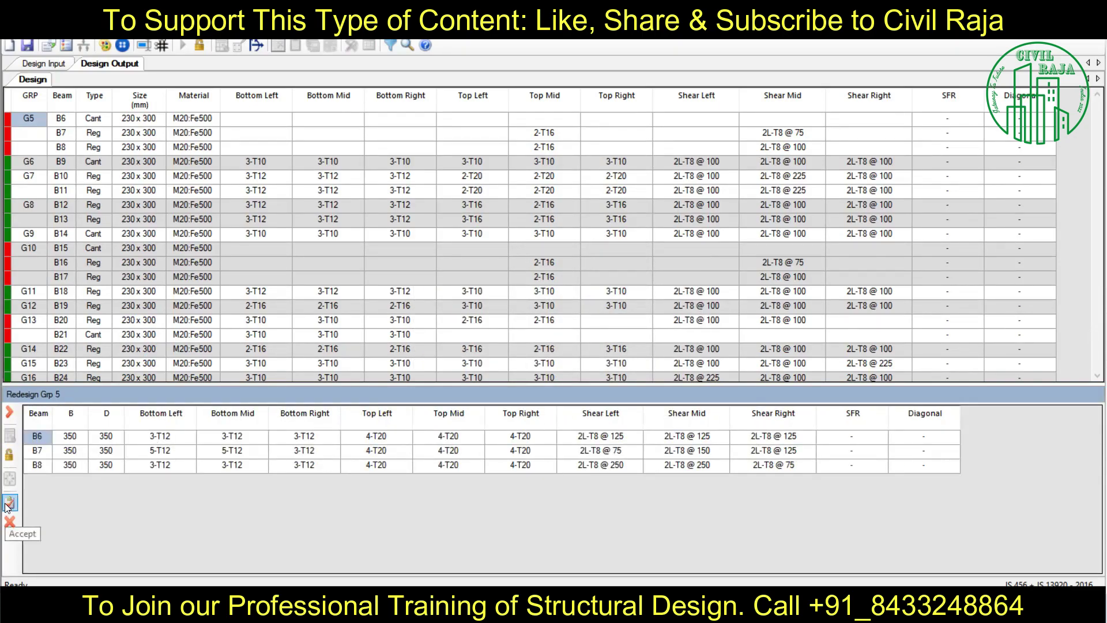
left_click(8, 504)
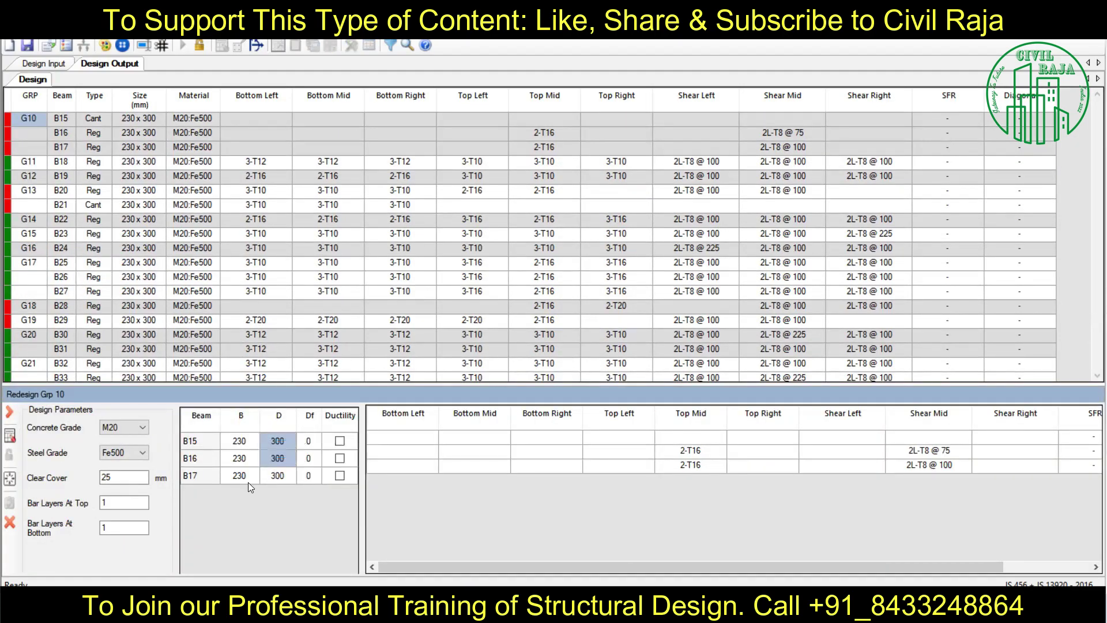
- Resize group G10 beams B15–B17 to 350x350, redesign and accept
left_click_drag(277, 441, 278, 475)
right_click(283, 443)
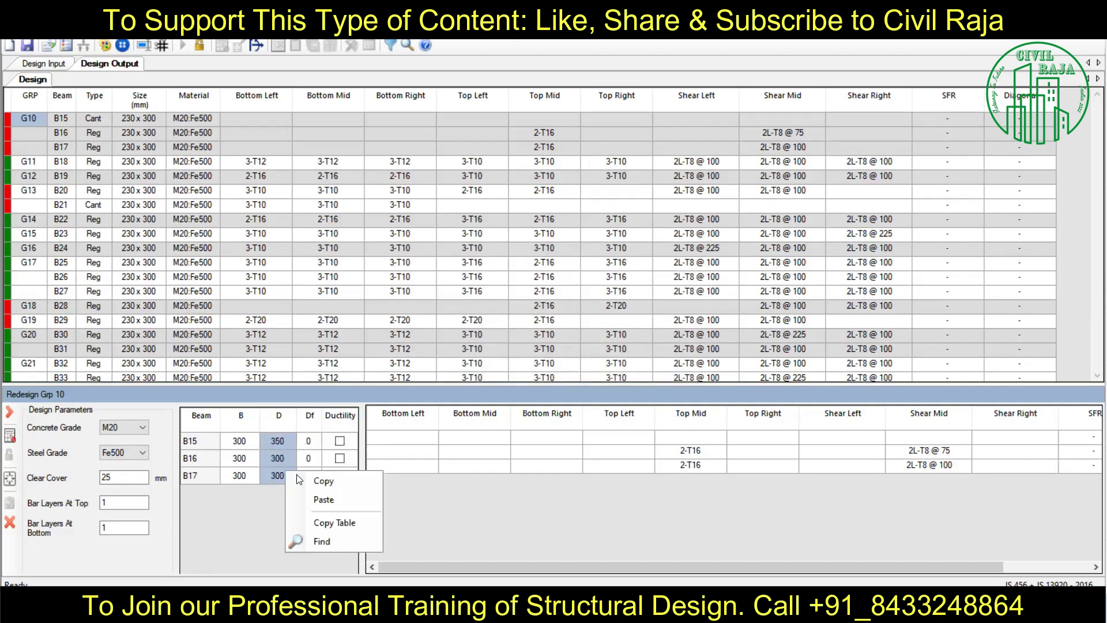
left_click(311, 482)
left_click(663, 370)
right_click(239, 443)
left_click(271, 482)
left_click(10, 434)
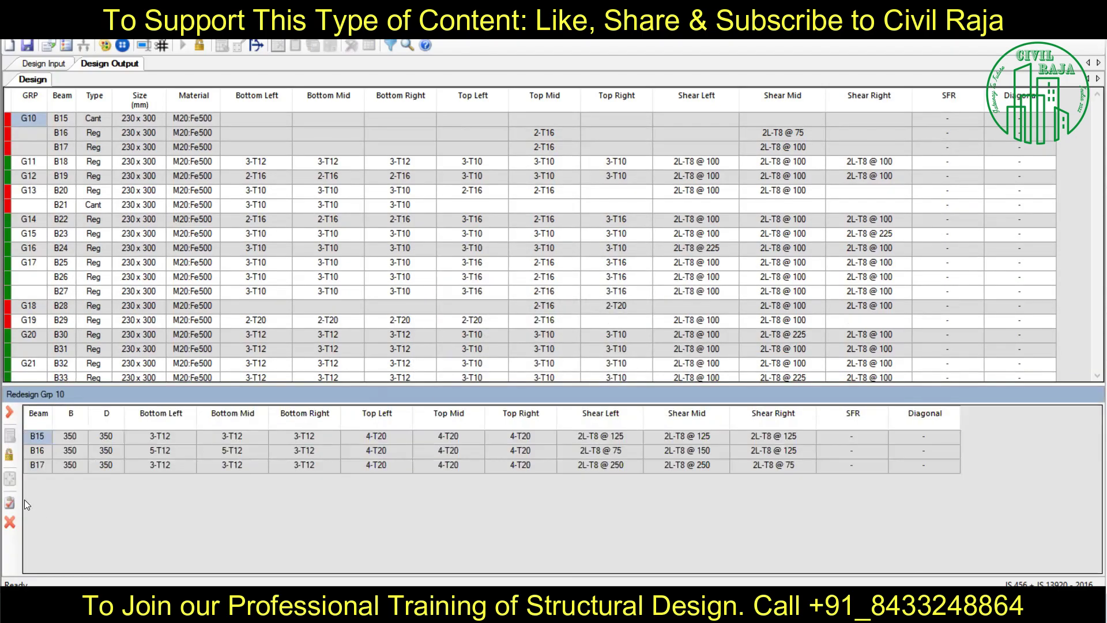
left_click(9, 503)
- Open redesign for groups G20 and G13, then accept the redesigned G13 beams
right_click(93, 378)
left_click(80, 275)
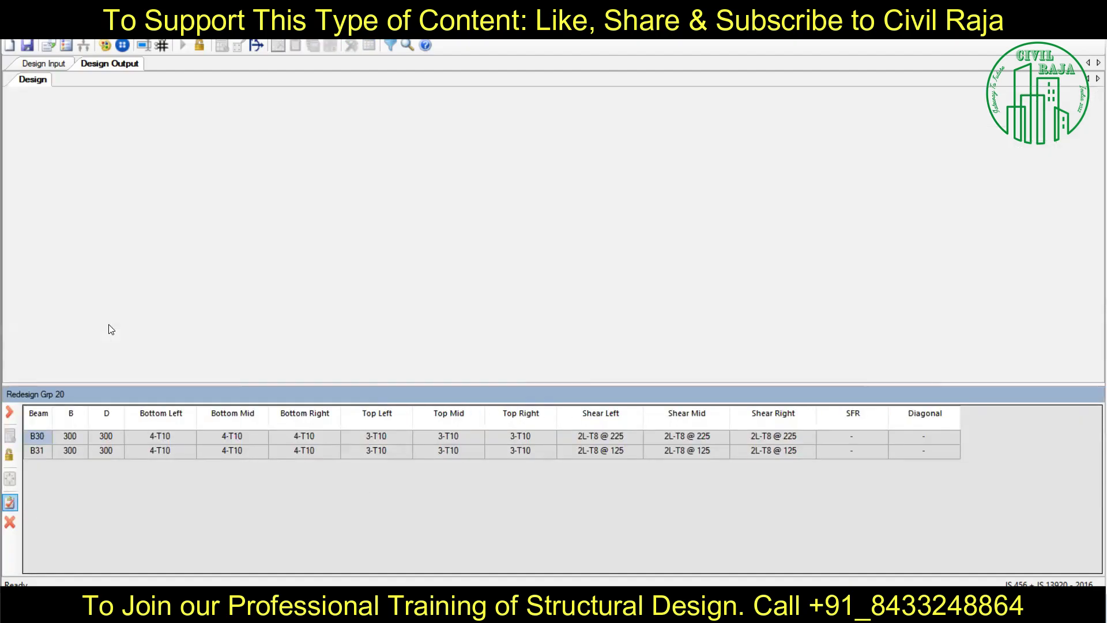
right_click(139, 230)
left_click(167, 291)
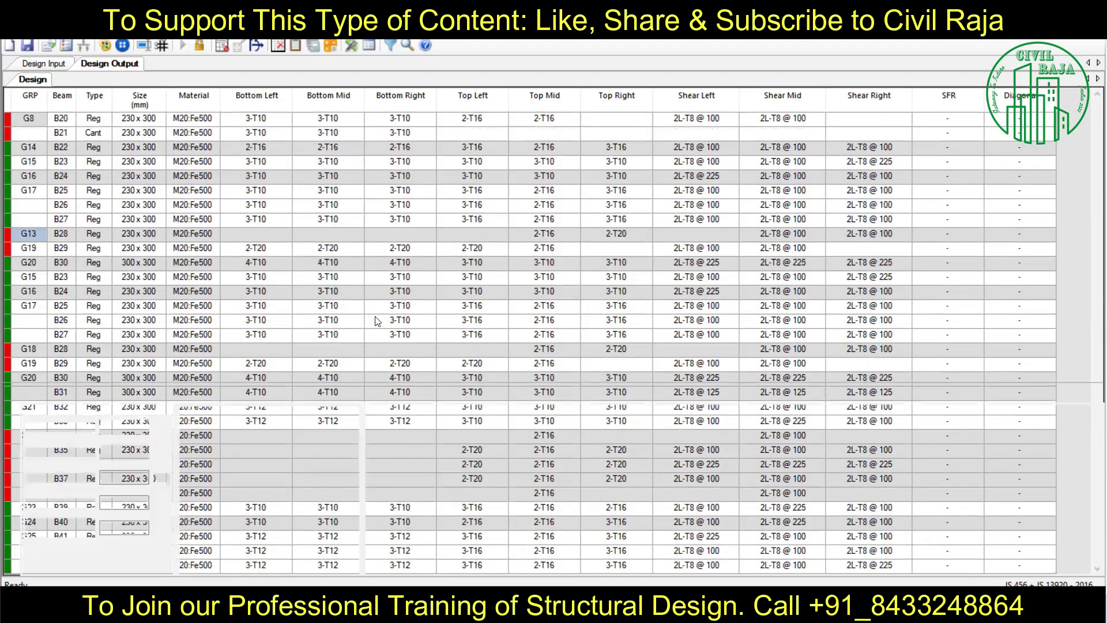
left_click(275, 441)
right_click(275, 440)
left_click(277, 476)
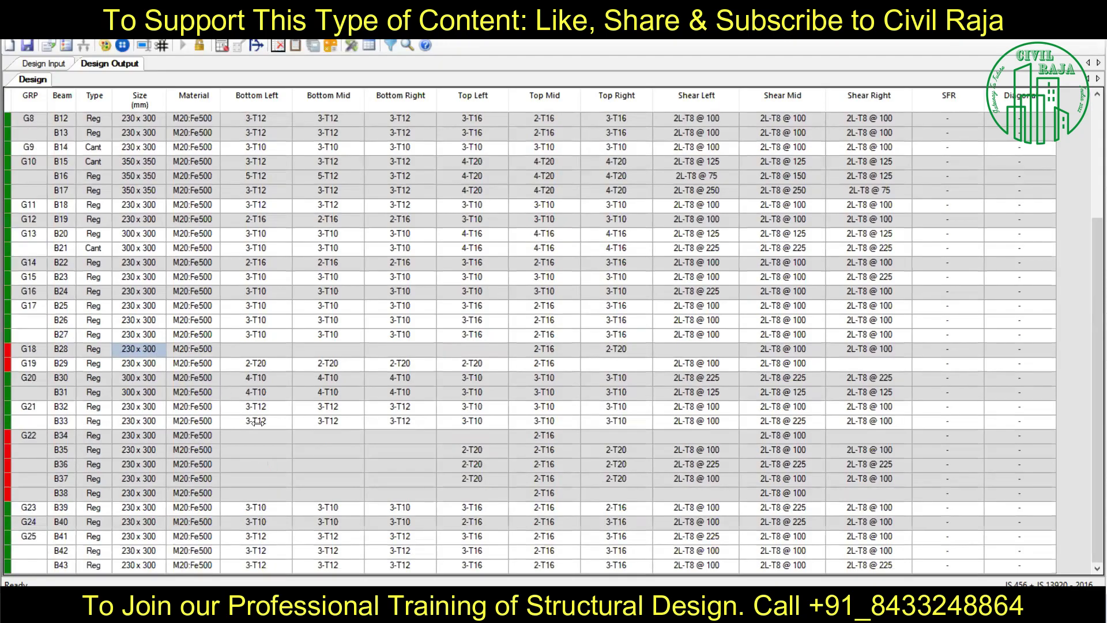
- Redesign group G18 beam B28 with a 350 depth and accept it
right_click(222, 433)
left_click(9, 436)
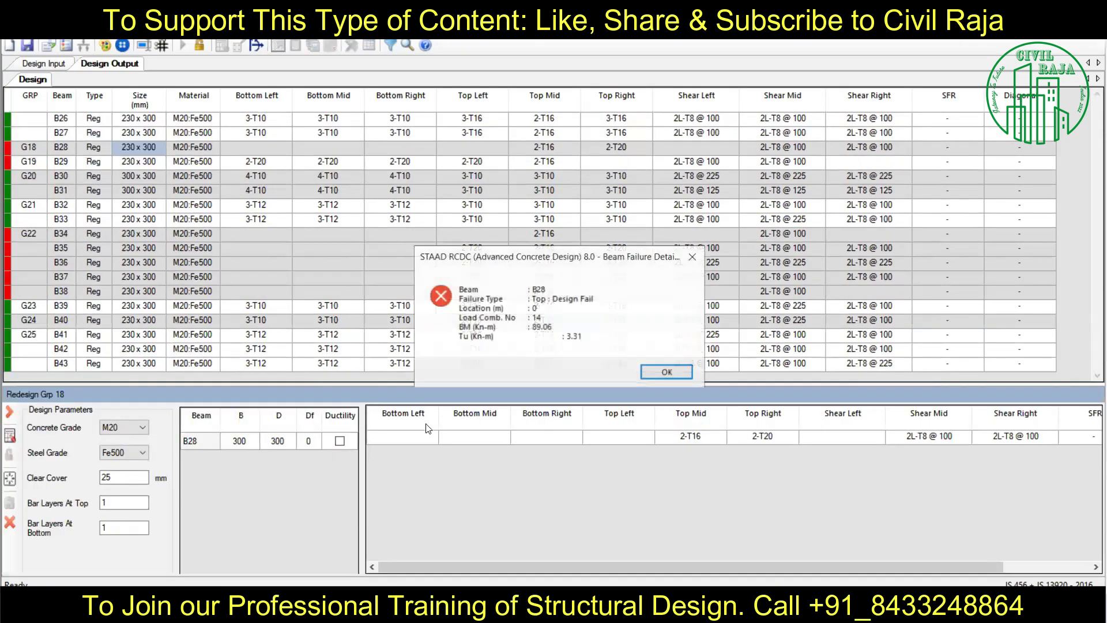
left_click(662, 371)
left_click(9, 435)
left_click(10, 502)
- Redesign group G19 beam B29 at 300x350 and accept it
right_click(138, 356)
left_click(167, 416)
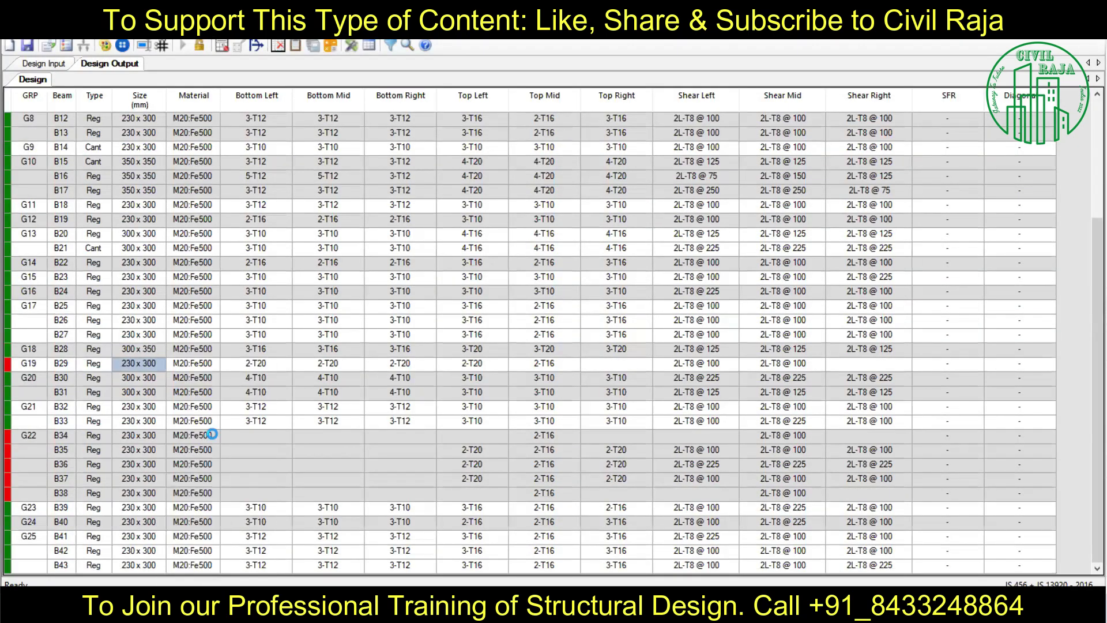
left_click(277, 440)
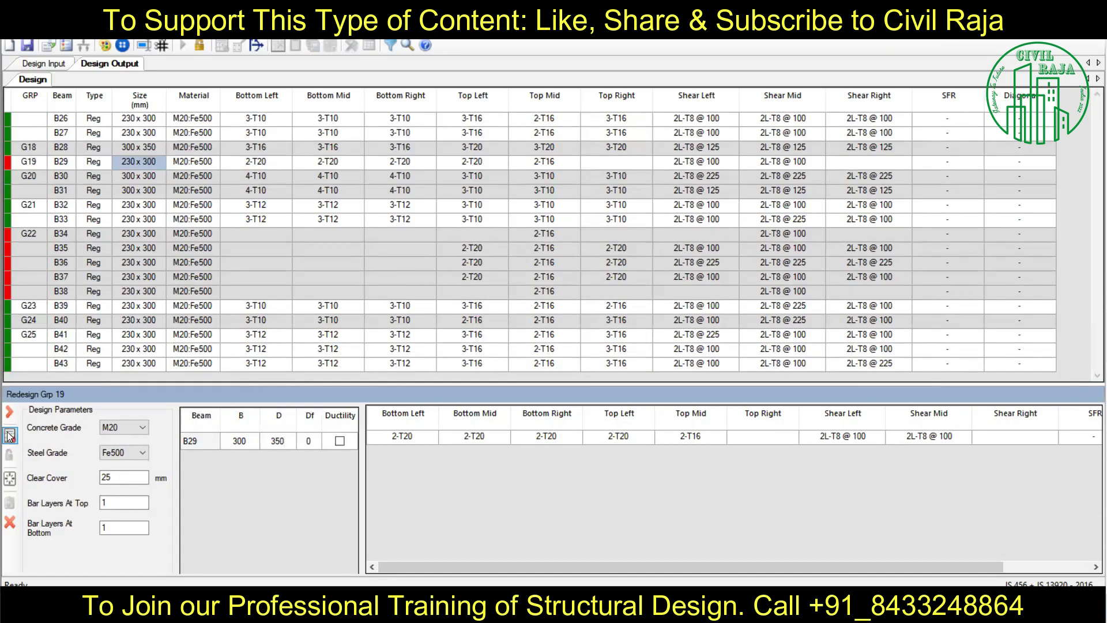
left_click(11, 436)
left_click(9, 502)
- Set group G22 beams to 300 width and 350 depth and accept the redesign
right_click(23, 346)
left_click(52, 406)
left_click(270, 440)
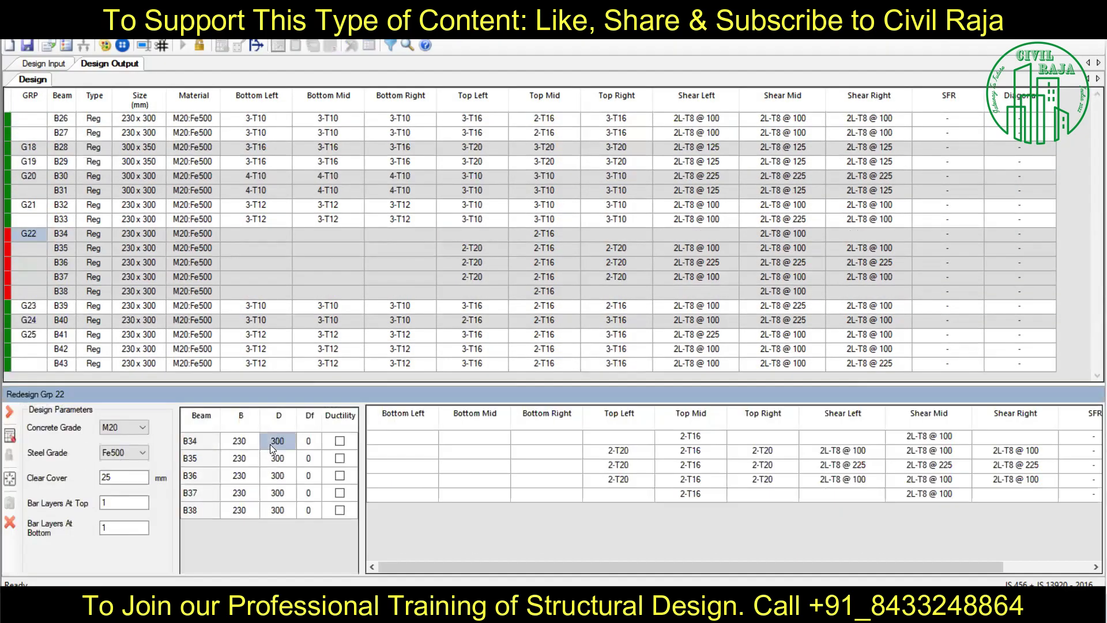
type("300")
key("Return")
type("350")
left_click(10, 502)
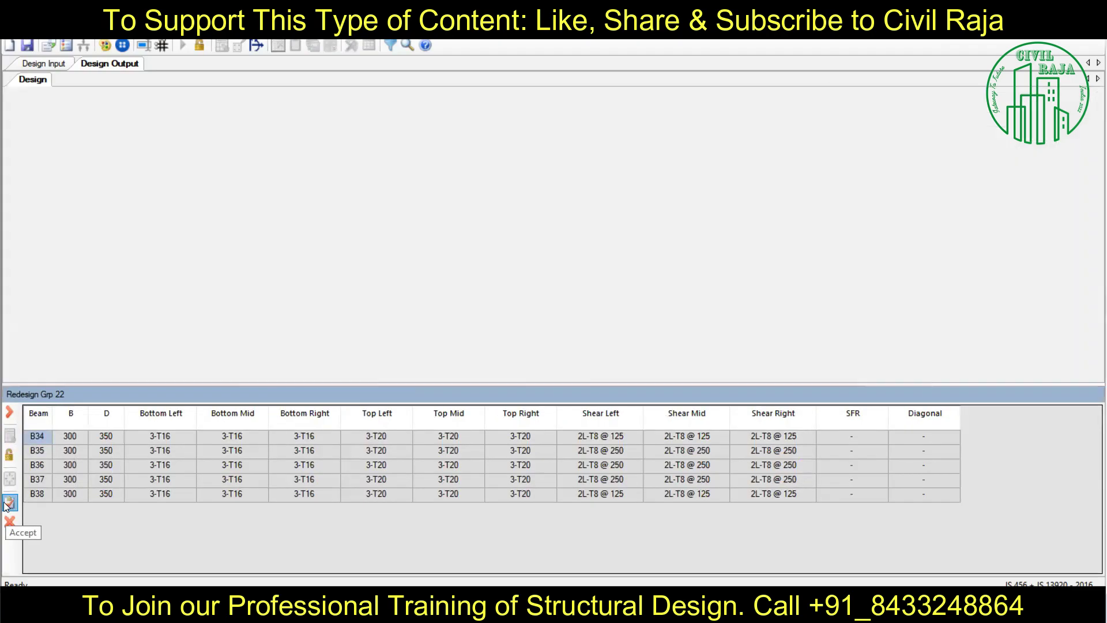
- Regroup all beams automatically with AutoGroup Beams
right_click(278, 466)
left_click(208, 43)
left_click(706, 476)
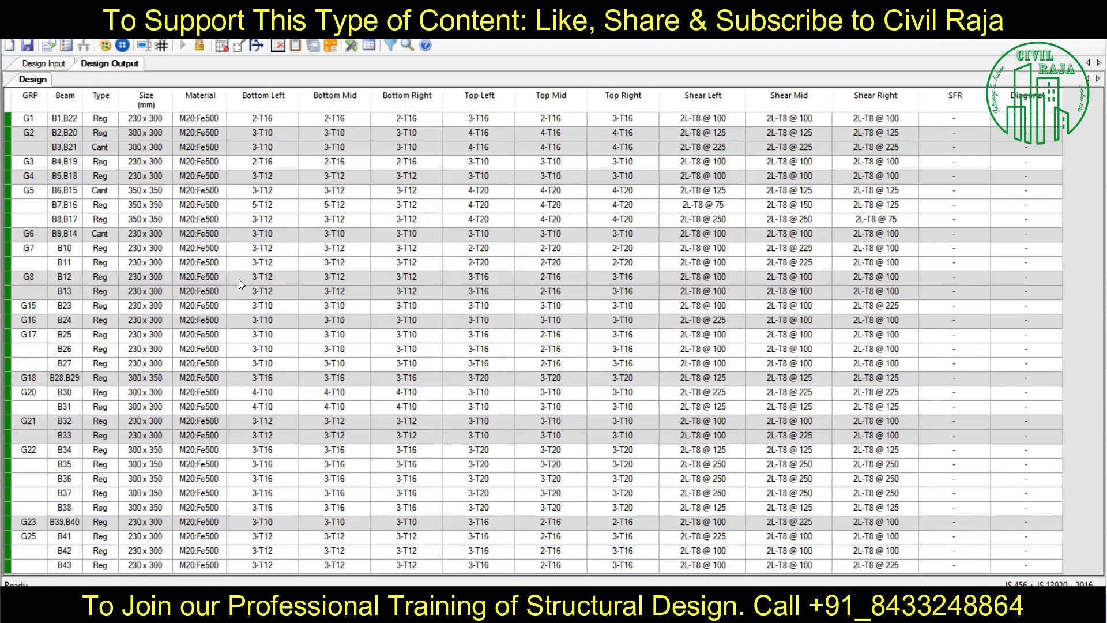
- Open G7's design input to locate beams B6, B15 and B11 on plan, then choose Text Schedule
double_click(151, 245)
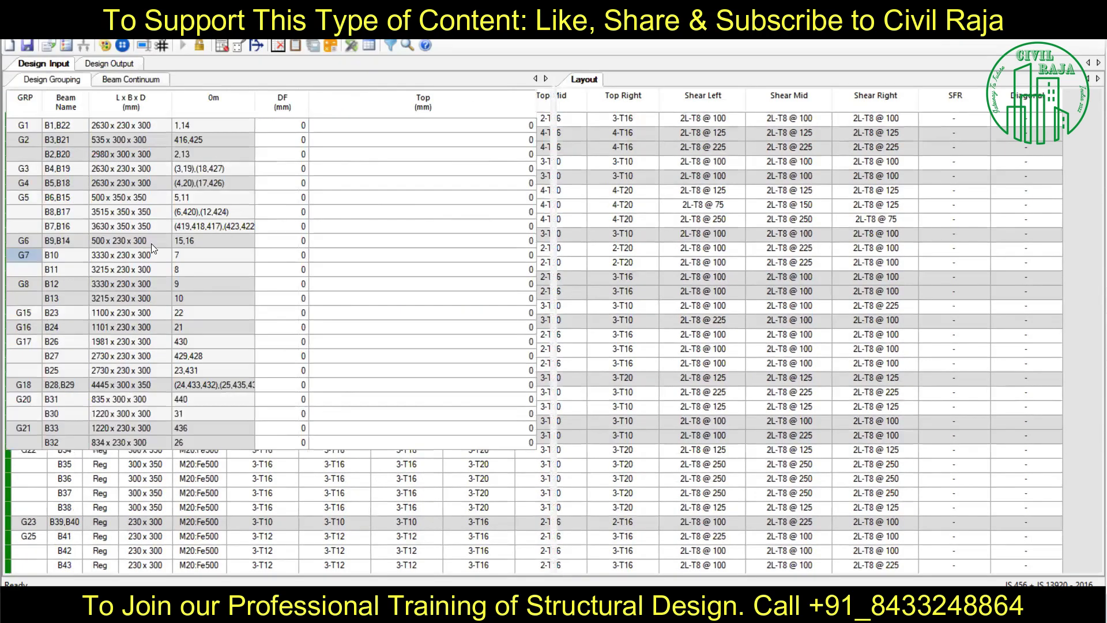
scroll(839, 270, "up", 3)
scroll(839, 270, "down", 2)
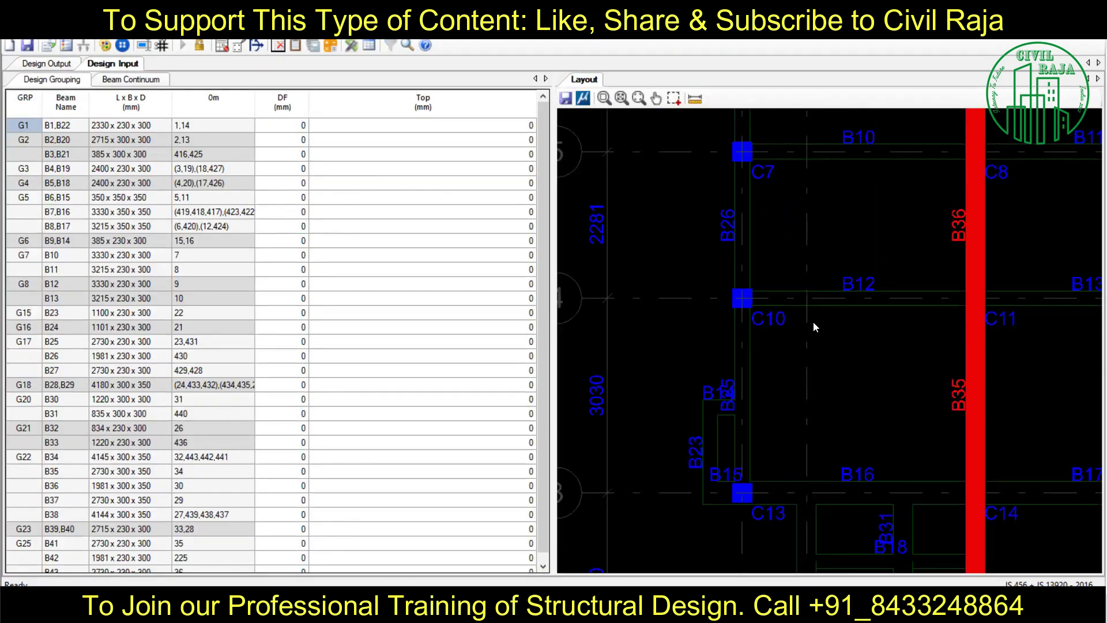
scroll(813, 322, "down", 3)
left_click(64, 197)
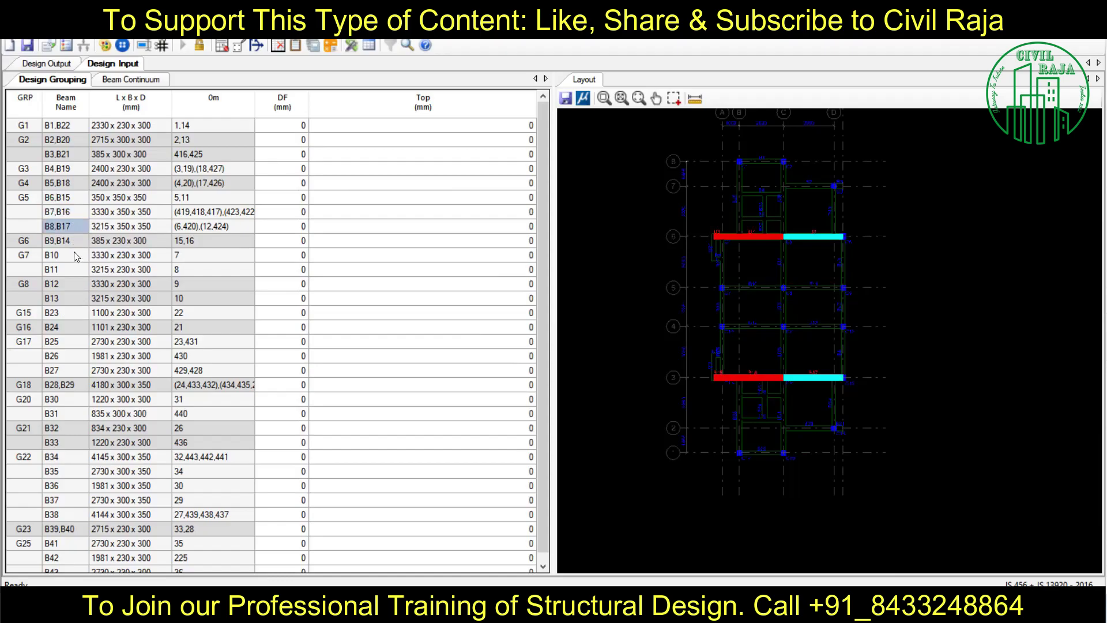
left_click(77, 269)
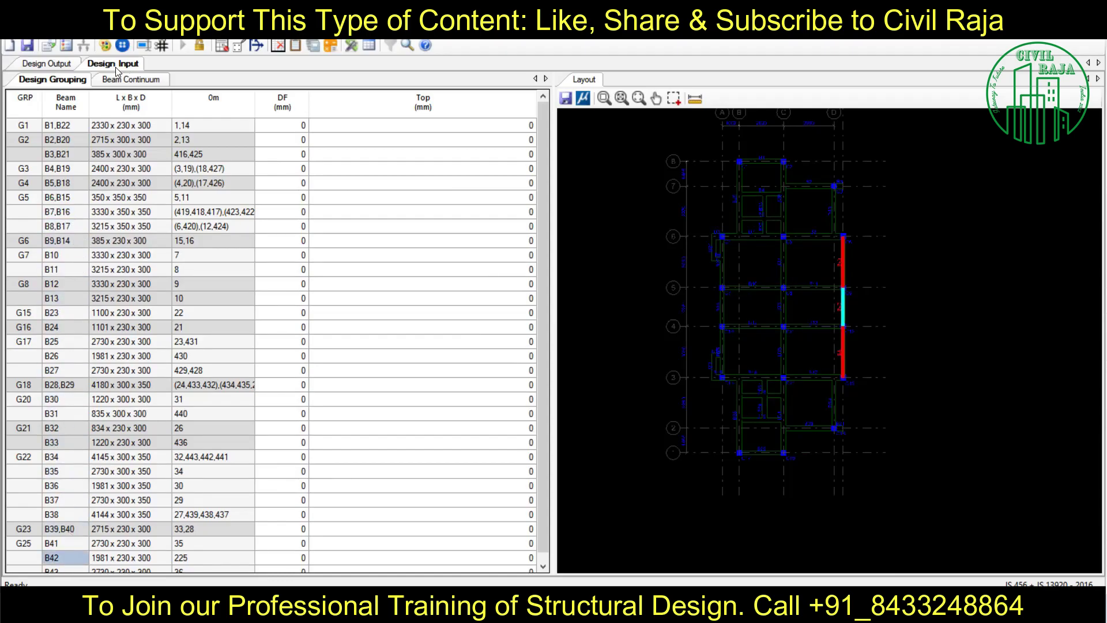
left_click(193, 32)
left_click(224, 41)
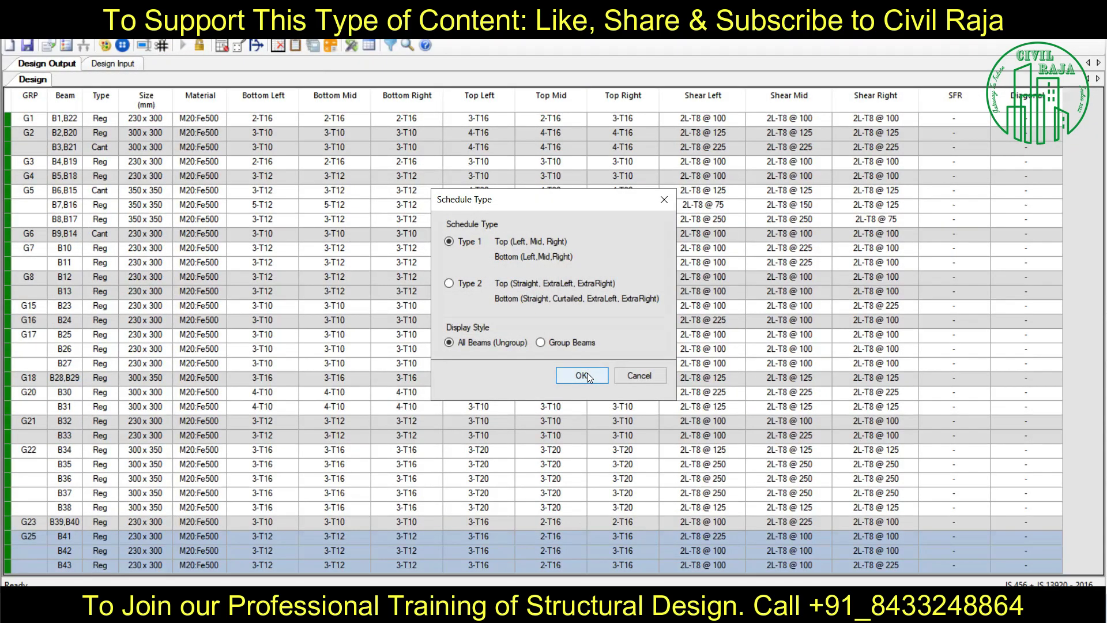
- Generate the Type 1 schedule for all beams, save the project, and start DXF export
left_click_drag(554, 205, 762, 154)
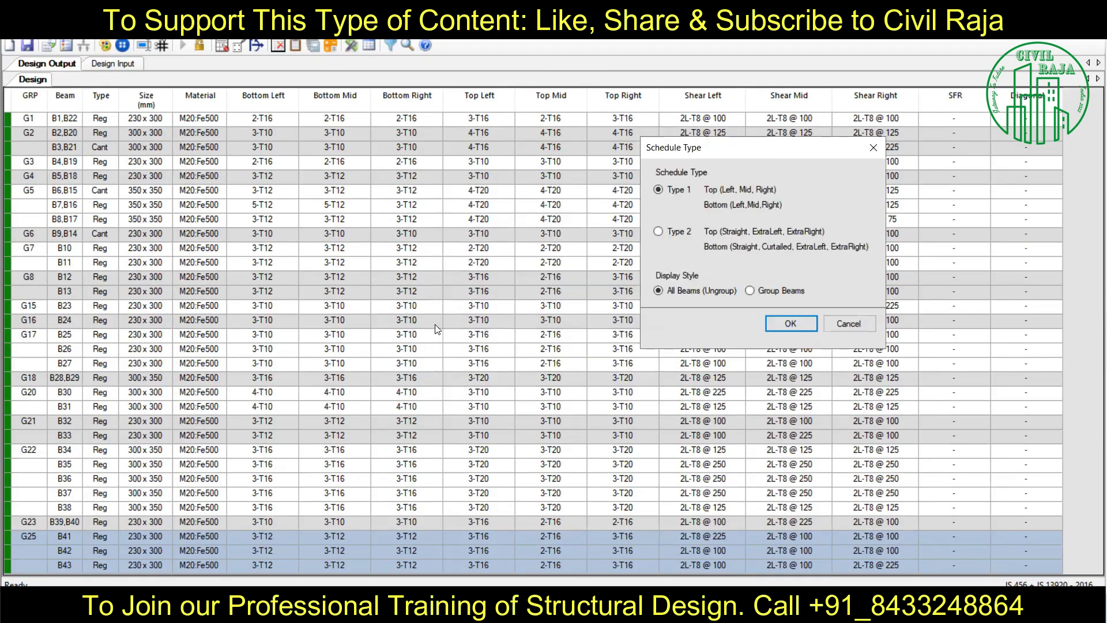
left_click(799, 330)
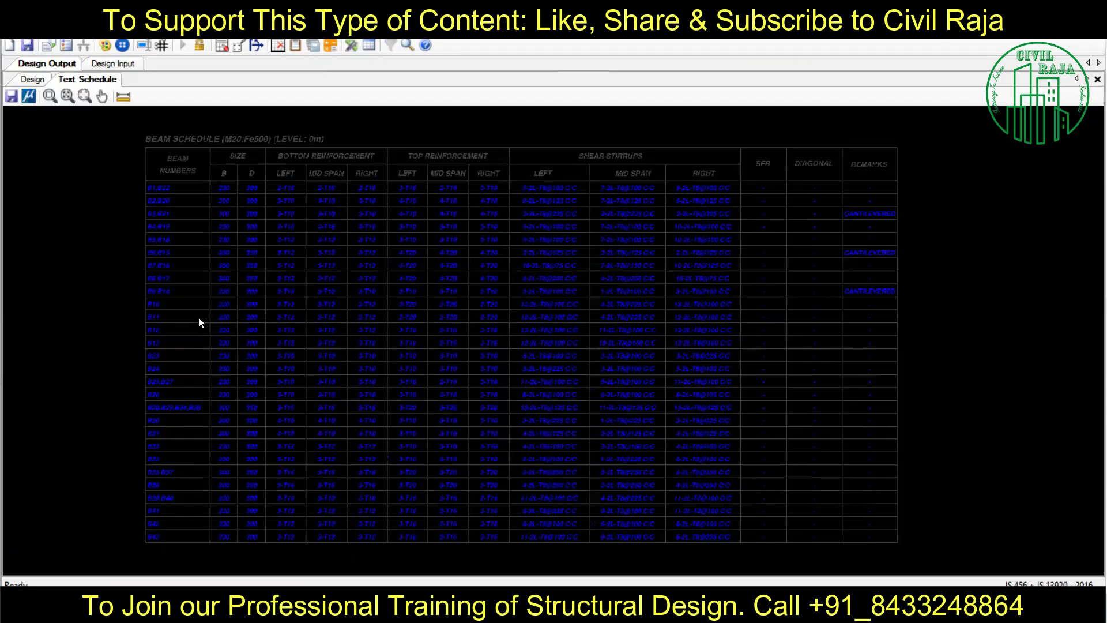
left_click(12, 96)
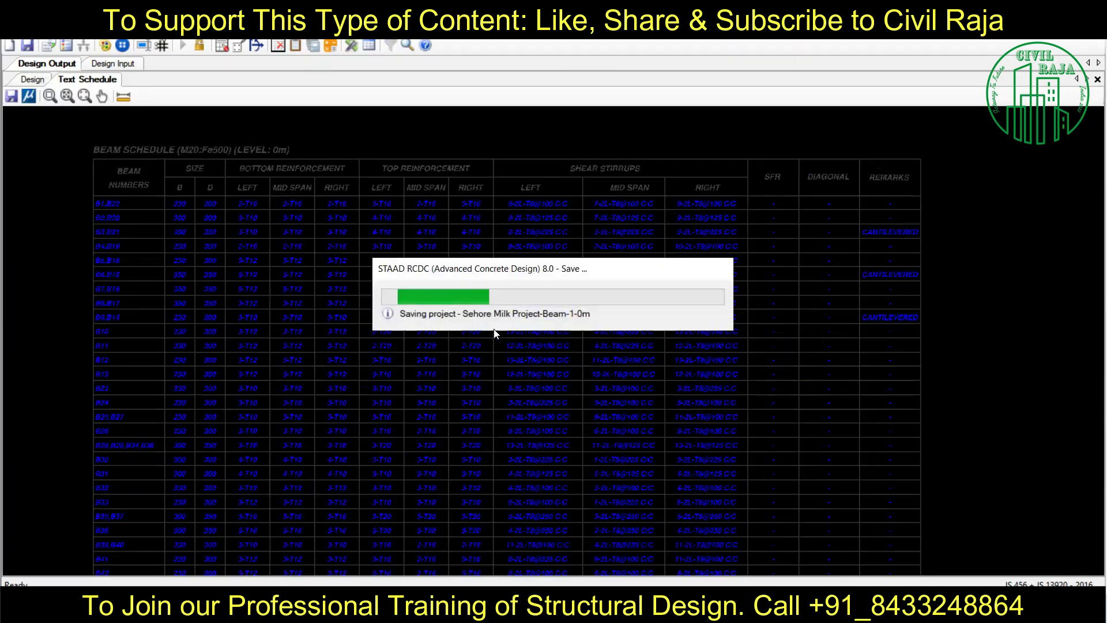
left_click(12, 97)
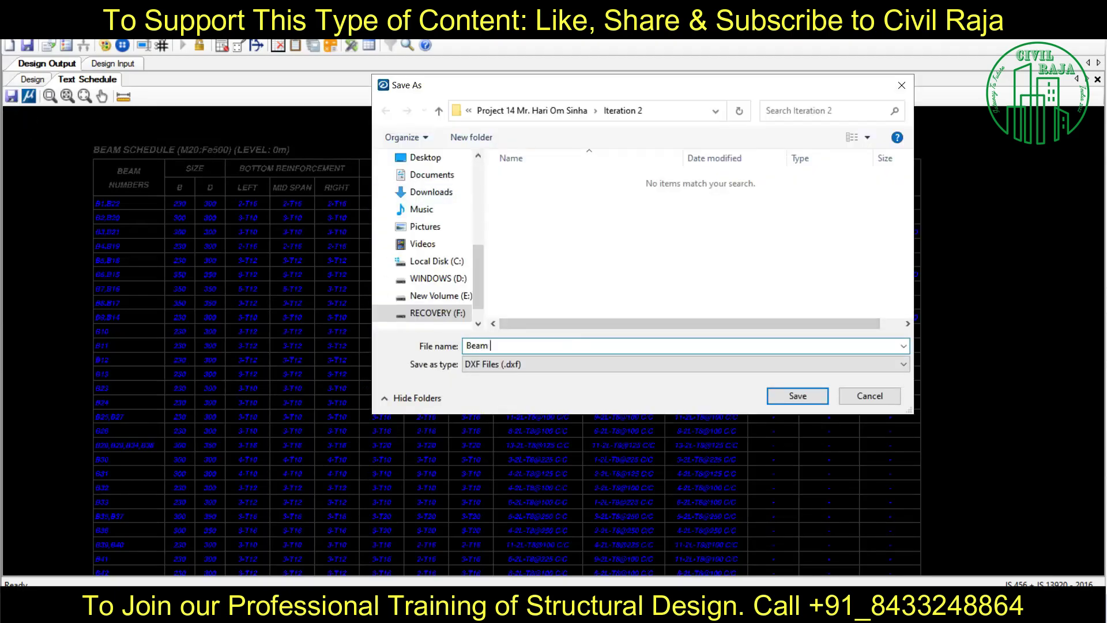
- Save the schedule DXF and draw elevations and cross sections for all beams
left_click(797, 395)
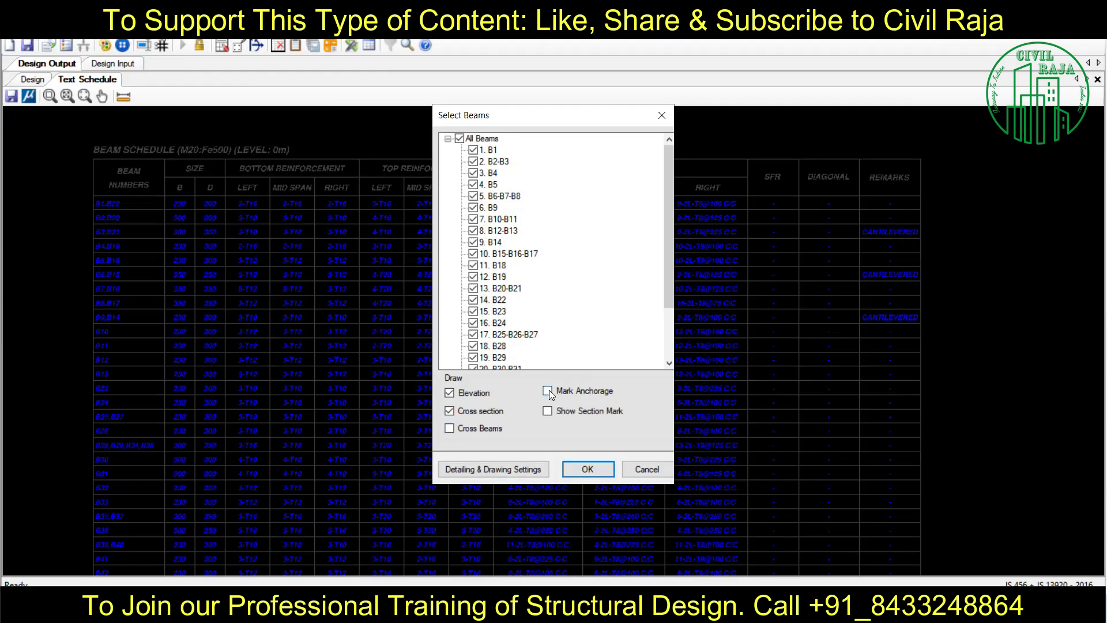
key("Return")
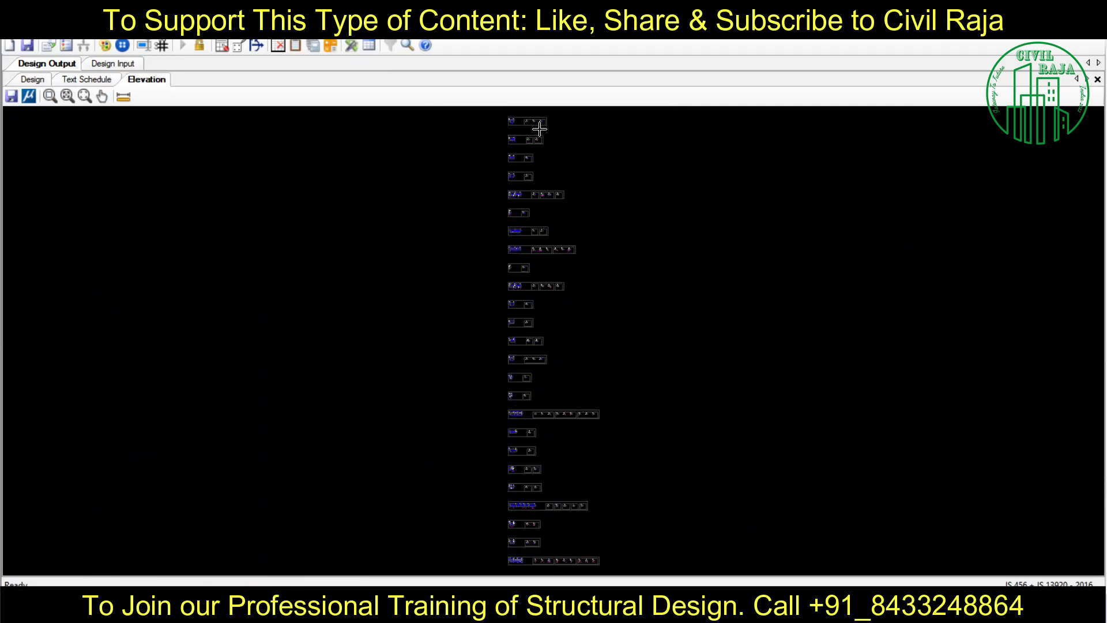
left_click_drag(550, 277, 282, 358)
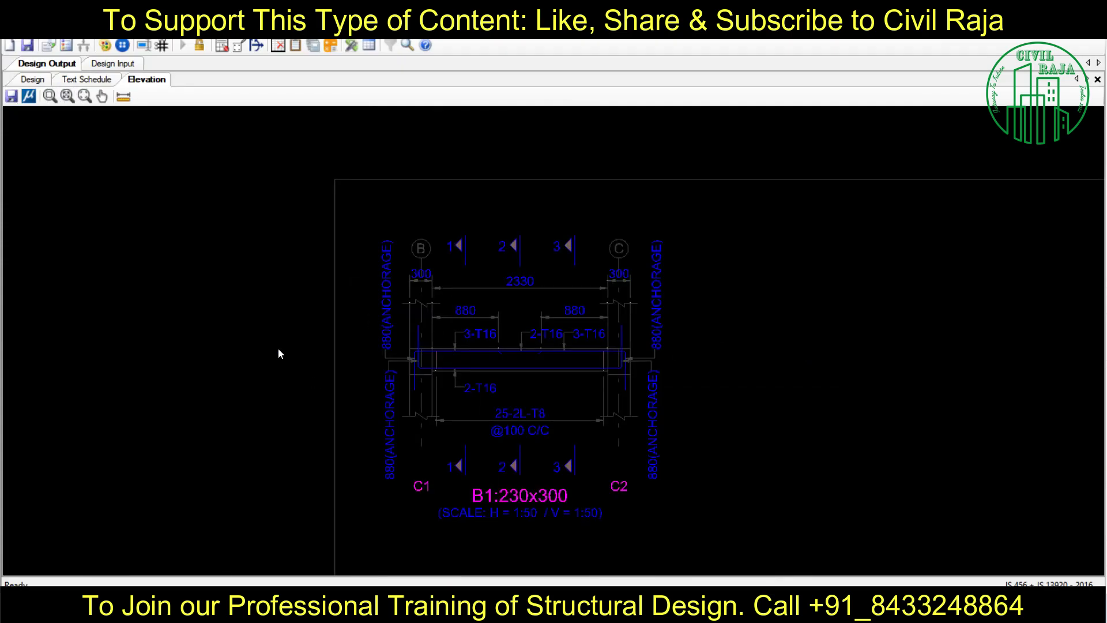
- Return to the design results and request a new Type 2 text beam schedule
left_click(86, 80)
left_click(26, 79)
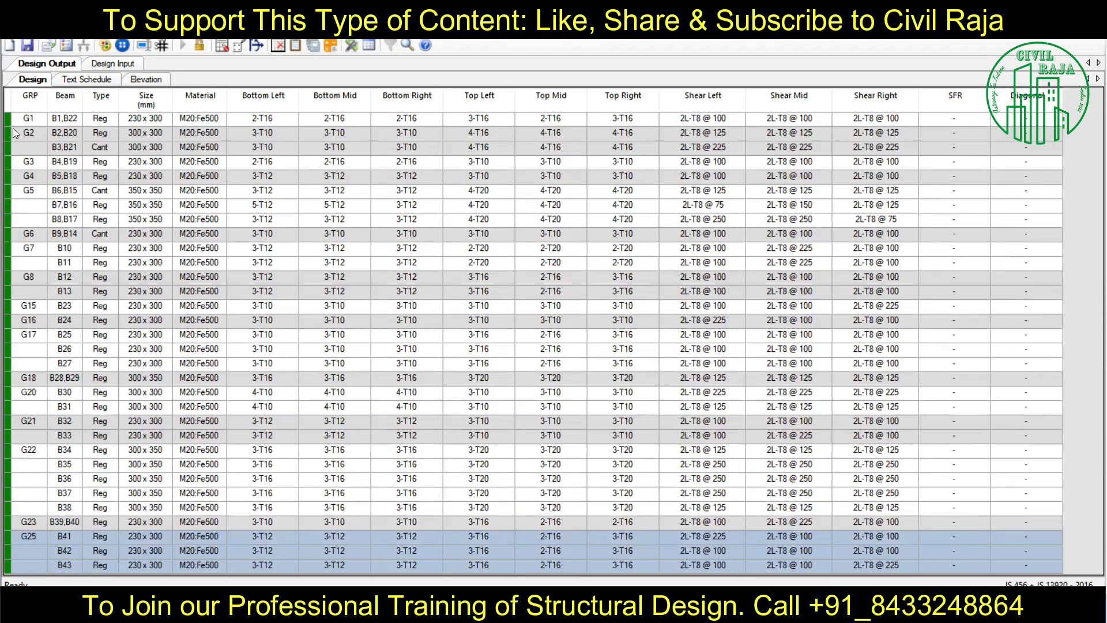
left_click(240, 34)
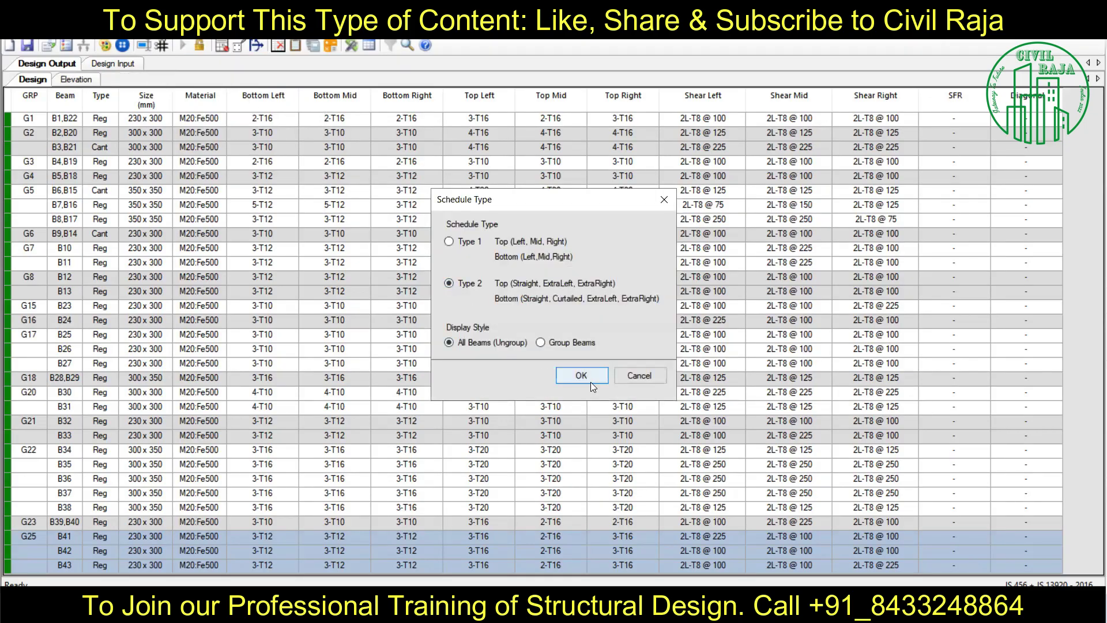
- Generate the Type 2 beam schedule for all beams and centre the sheet in view
left_click(590, 381)
scroll(611, 135, "up", 3)
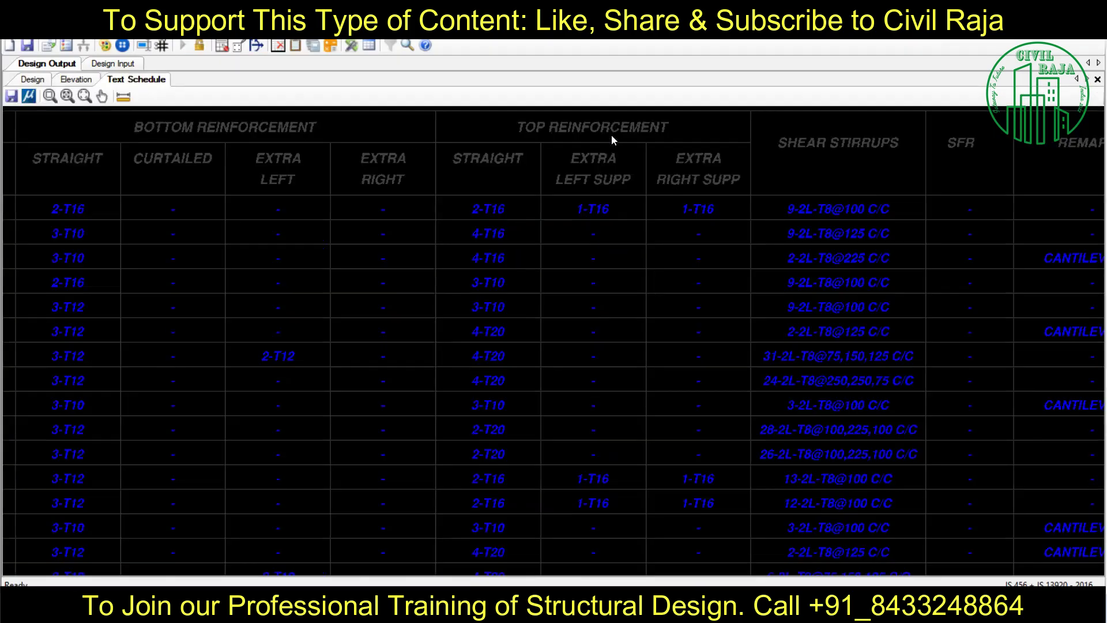
scroll(526, 482, "down", 2)
scroll(484, 467, "down", 1)
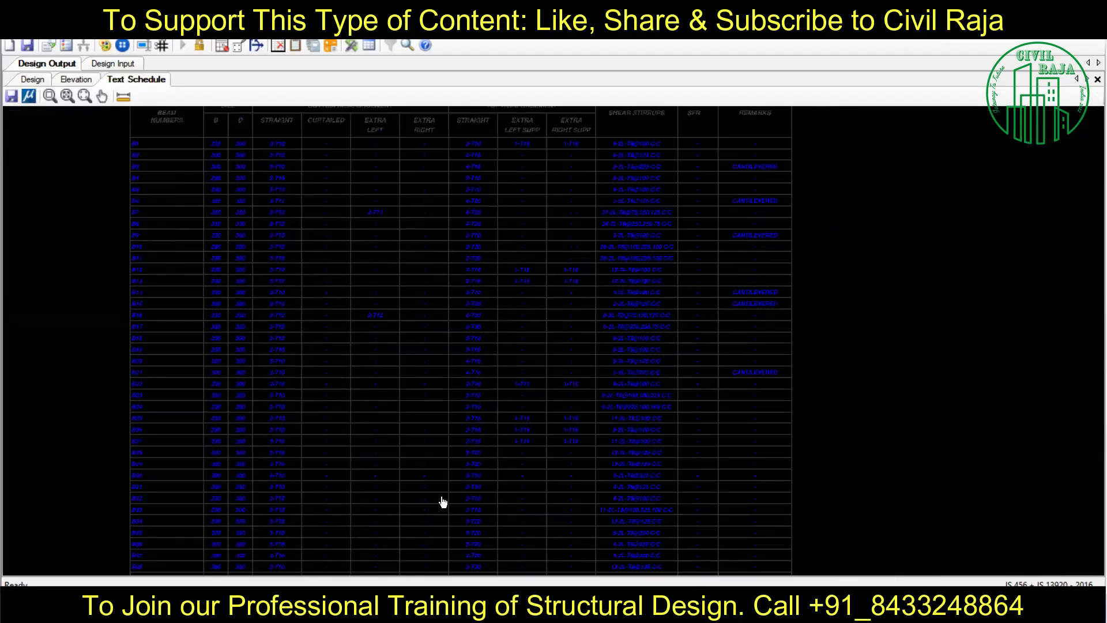
scroll(440, 502, "down", 1)
scroll(310, 322, "up", 1)
scroll(293, 264, "up", 1)
left_click(237, 45)
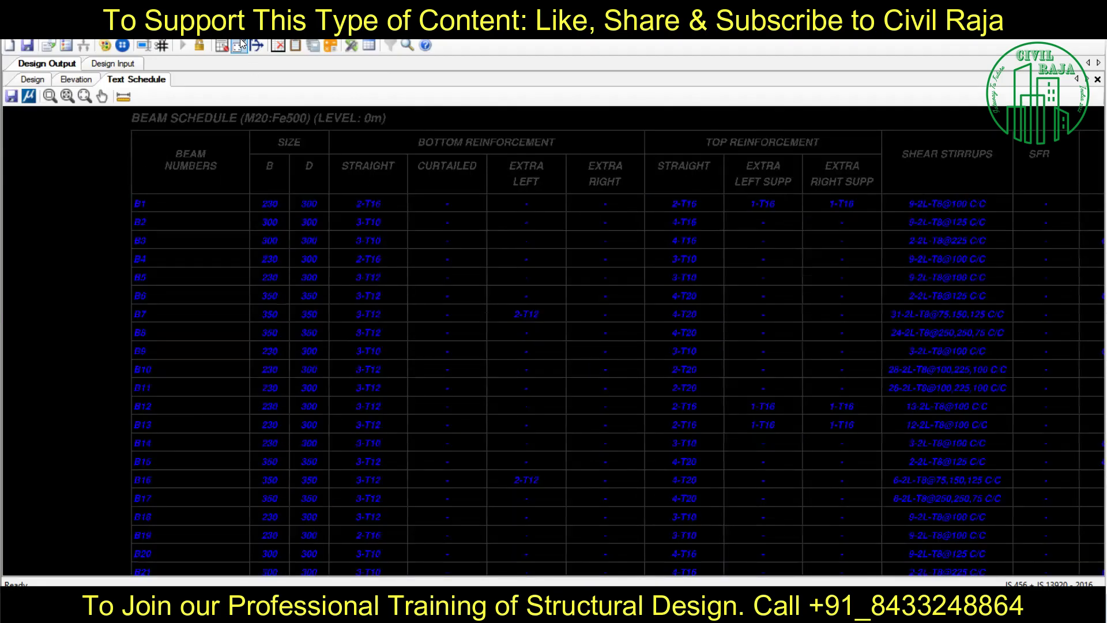
left_click(242, 64)
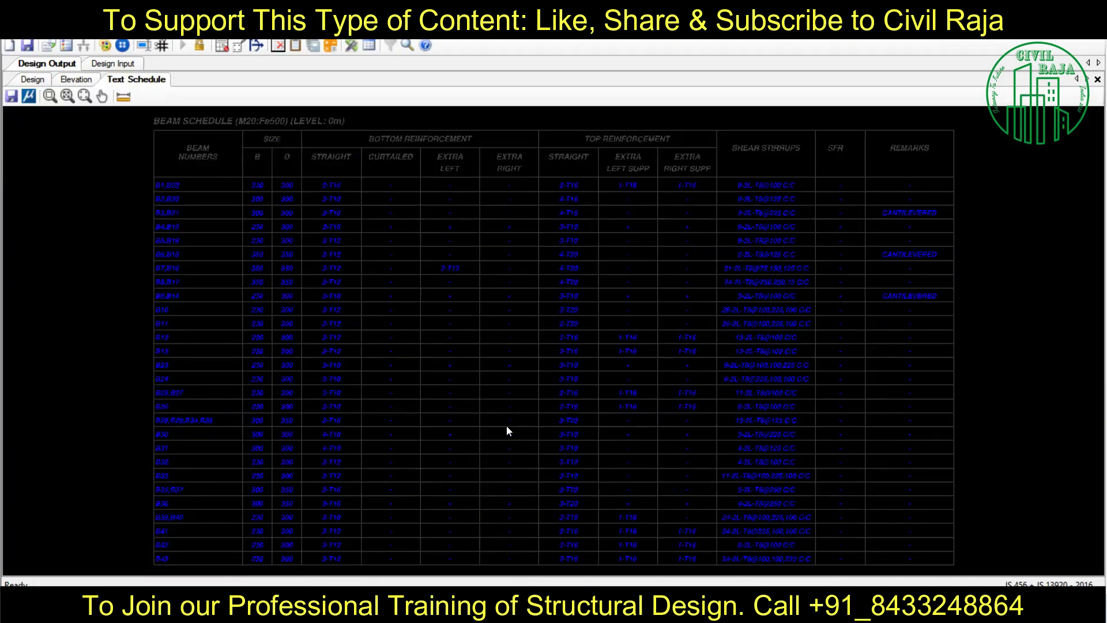
scroll(506, 427, "up", 2)
scroll(493, 346, "up", 1)
scroll(431, 257, "down", 1)
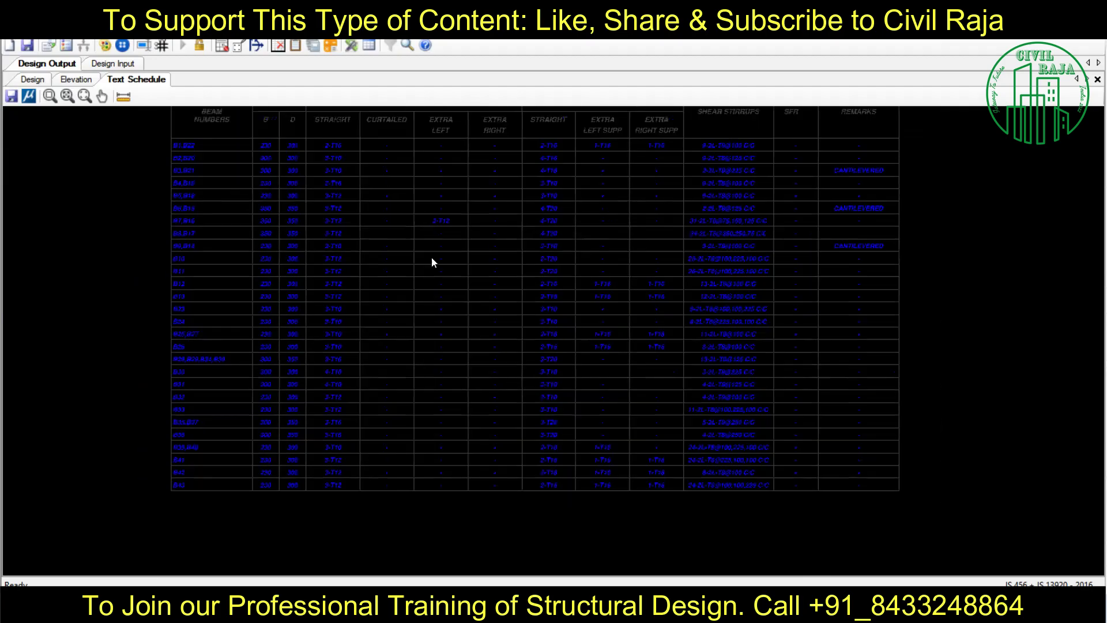
scroll(404, 346, "up", 2)
scroll(402, 355, "down", 1)
middle_click_drag(403, 351, 358, 361)
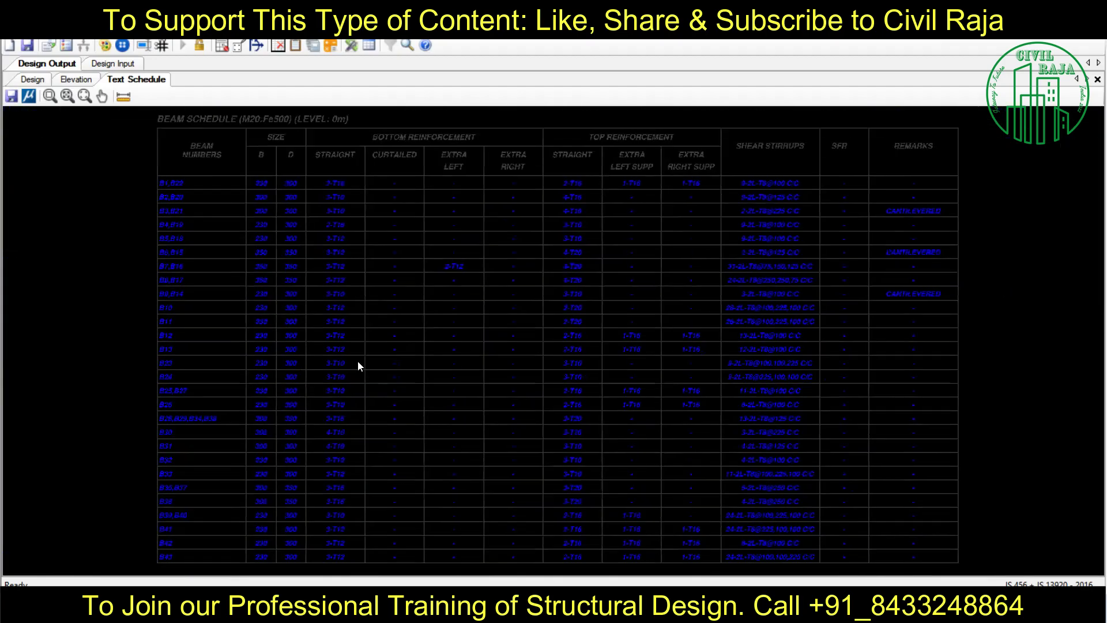
- Export the schedule as DXF named 'Plinth Beam Schedule 2'
left_click(11, 96)
key("End")
type("2")
left_click(796, 395)
- Export the elevation drawing as DXF named 'Plinth Beam Section and Elevation'
left_click(76, 79)
left_click(12, 96)
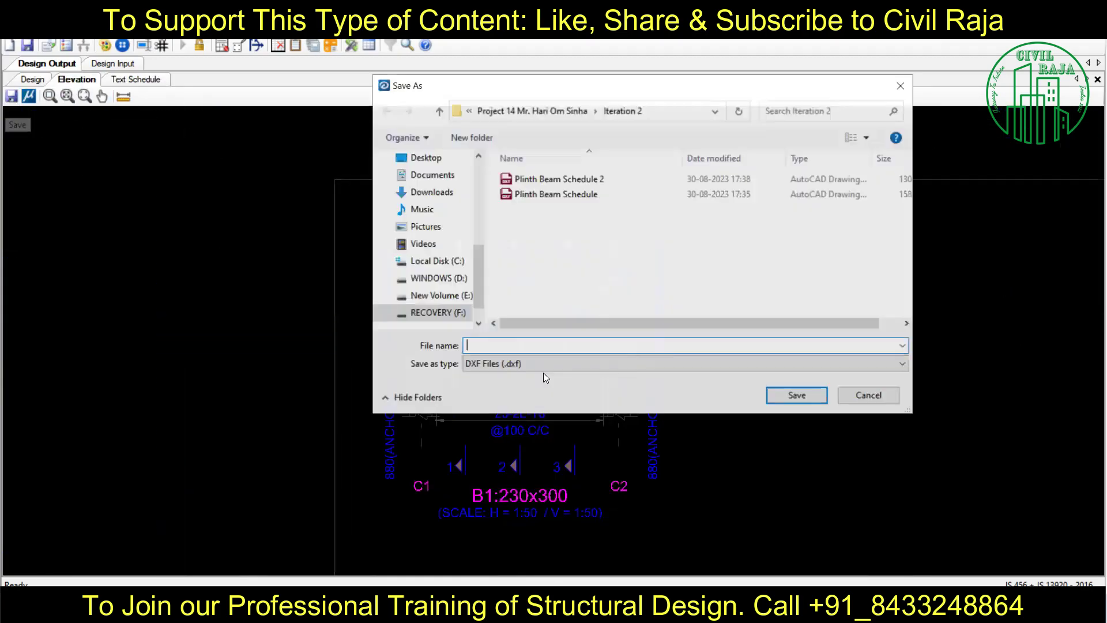
type("Plinth Beam Section and Elevation")
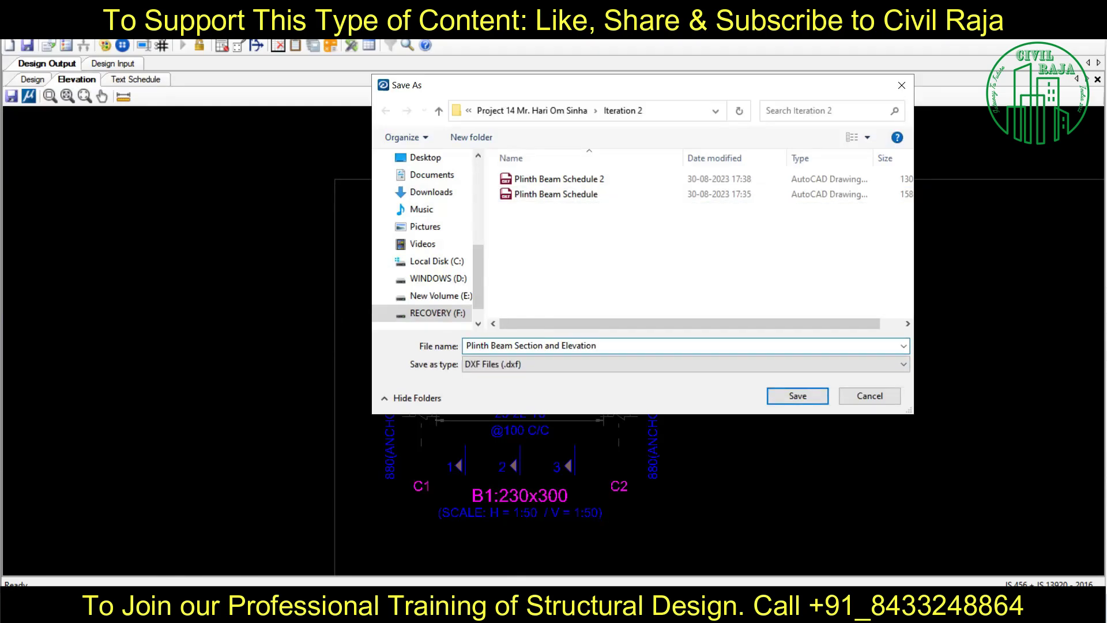
key("Return")
key("alt+f")
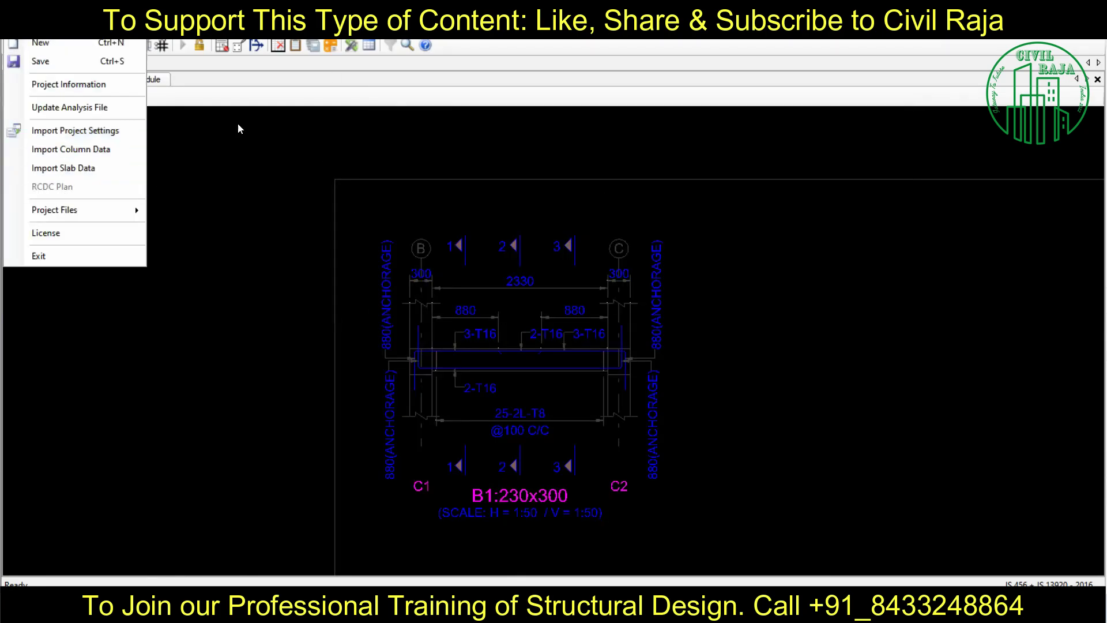
- Save and close the RCDC beam project, then rerun the STAAD.Pro analysis
key("s")
left_click(210, 38)
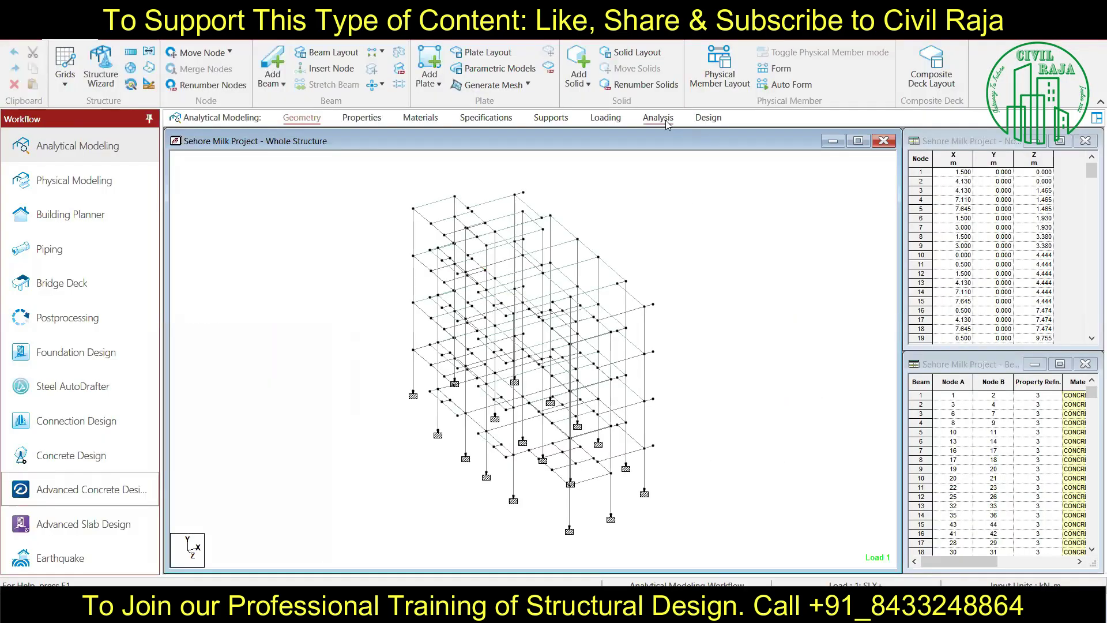
left_click(658, 117)
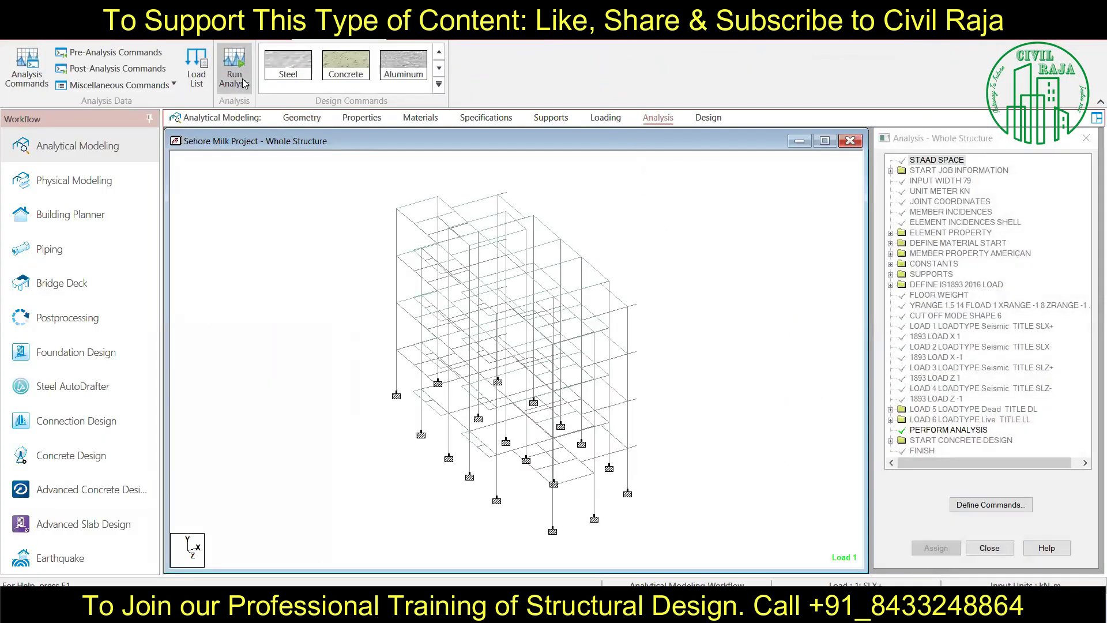
left_click(234, 61)
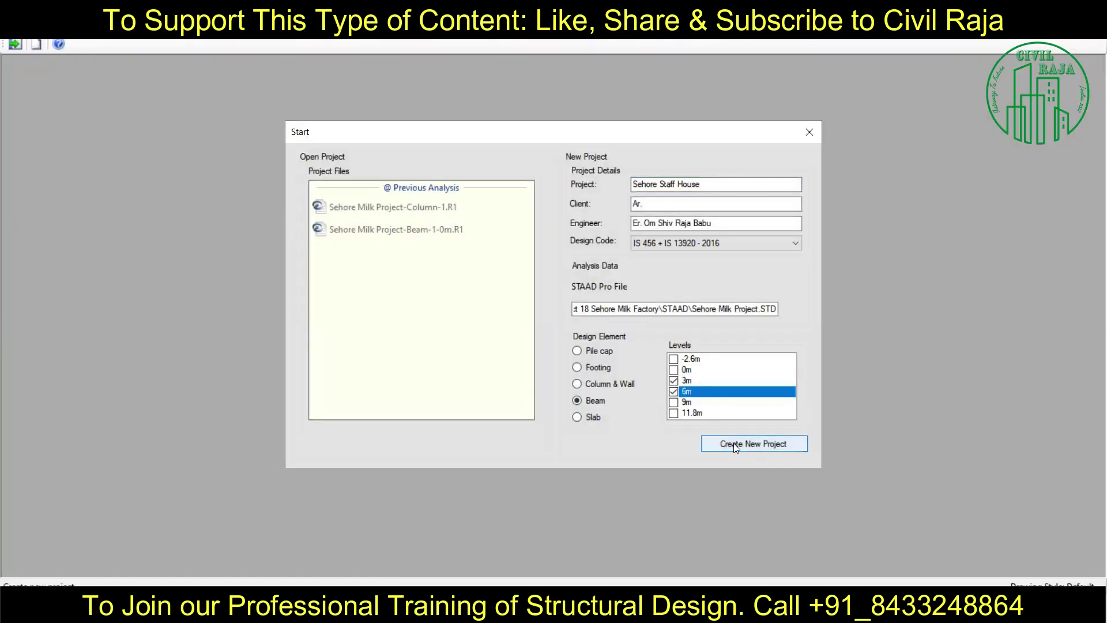
- Create the 3m/6m beam project, import the saved beam settings file, and run Auto Design
left_click(733, 442)
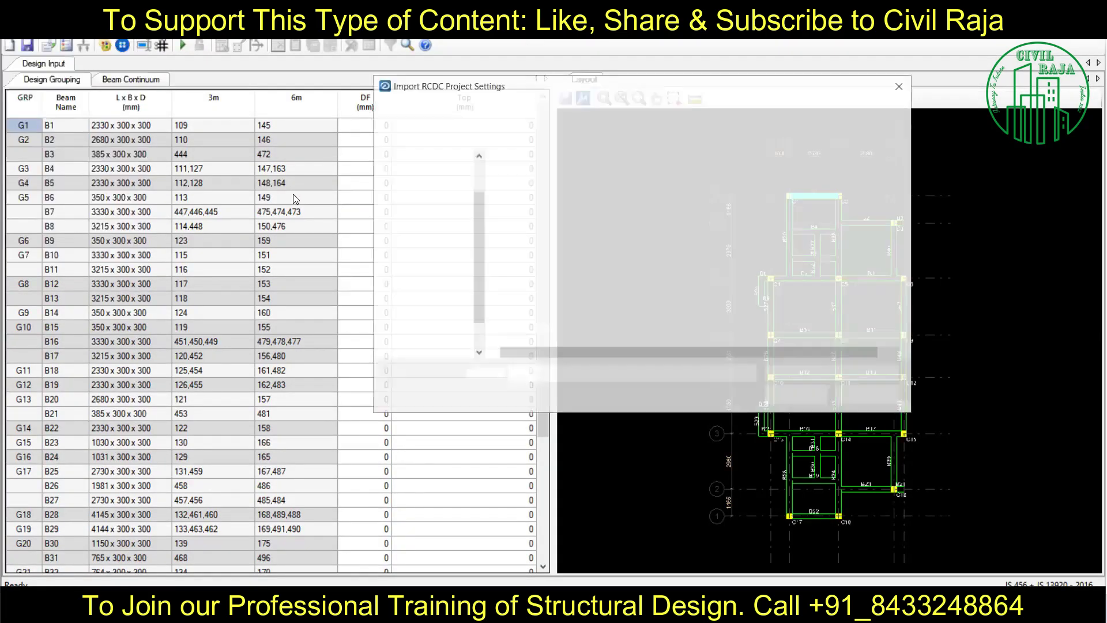
double_click(577, 288)
double_click(536, 179)
left_click(536, 110)
double_click(531, 209)
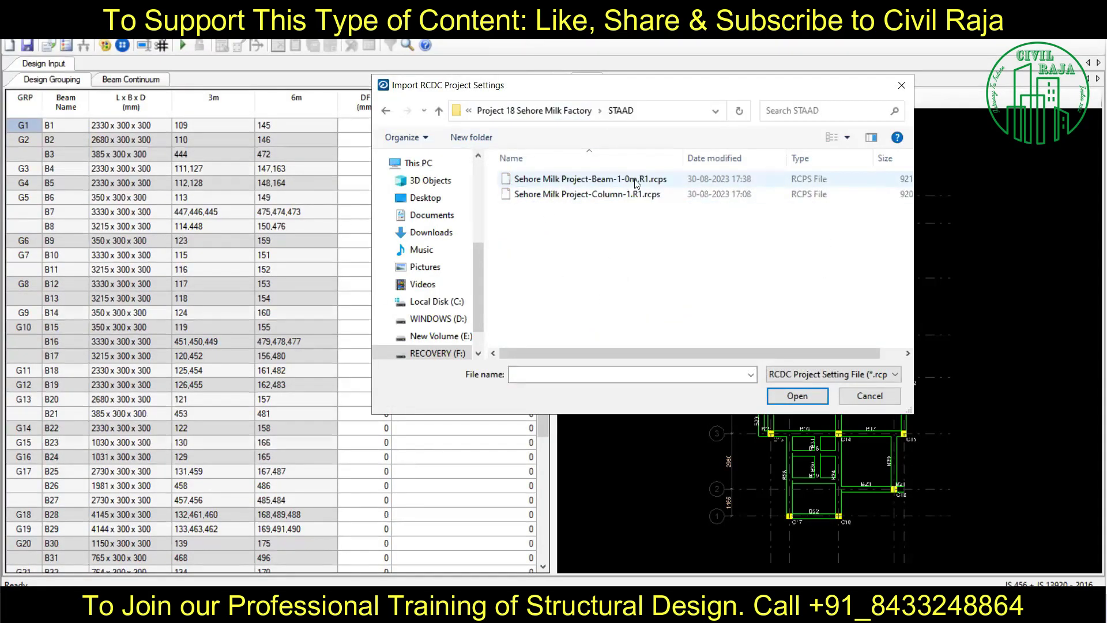
double_click(636, 180)
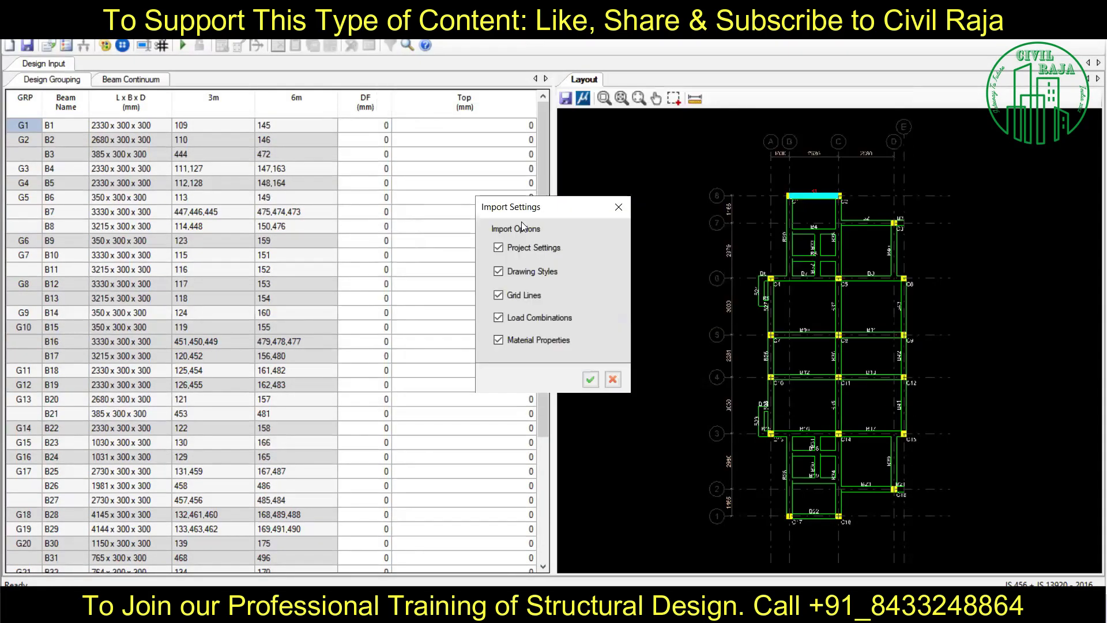
left_click(590, 379)
left_click(623, 356)
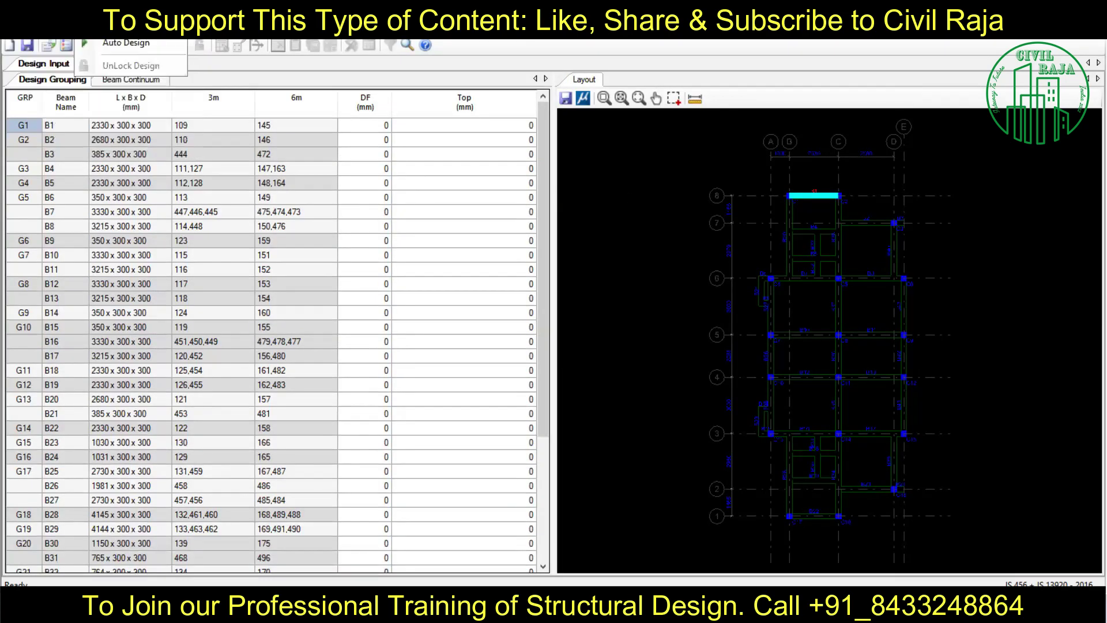
left_click(126, 43)
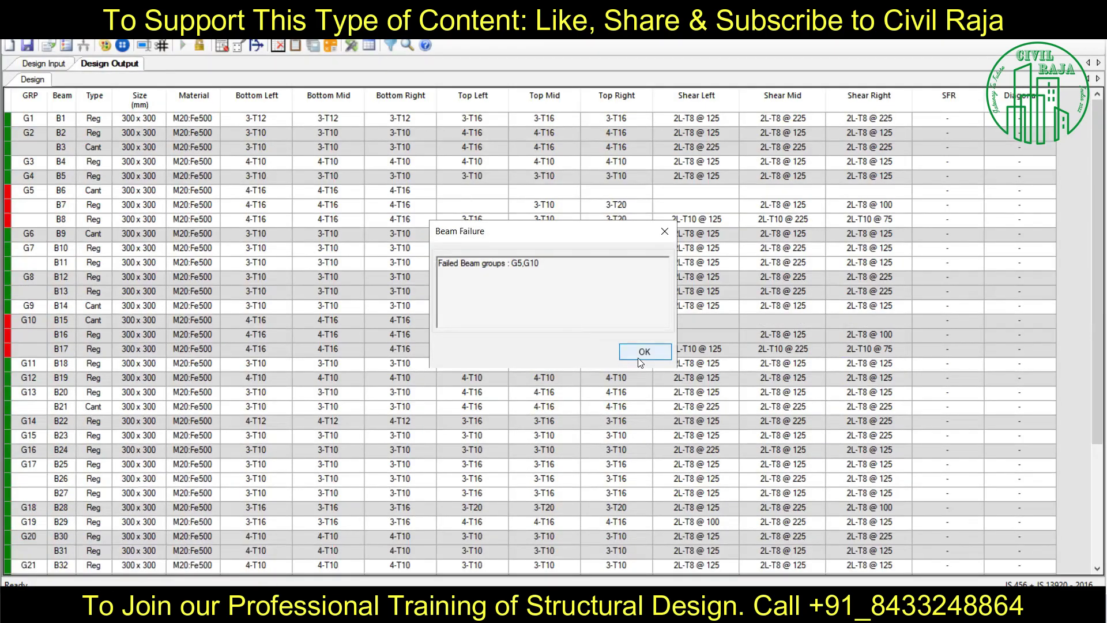
- Set group G5 beams B6–B8 to 350 x 350 and accept the redesign
left_click(640, 351)
right_click(97, 191)
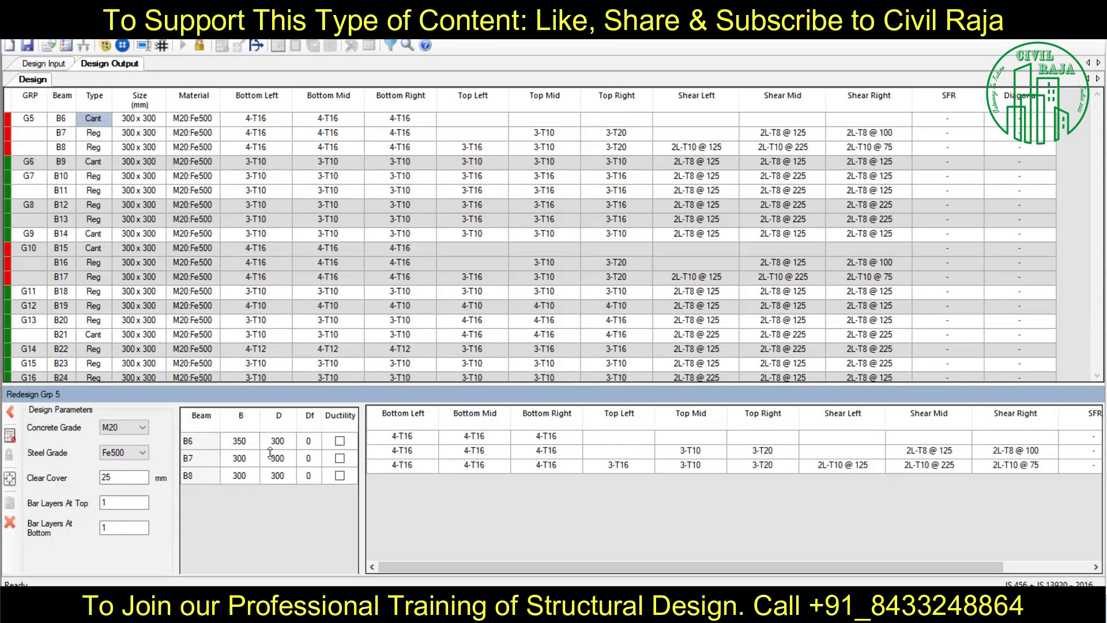
left_click_drag(281, 476, 256, 447)
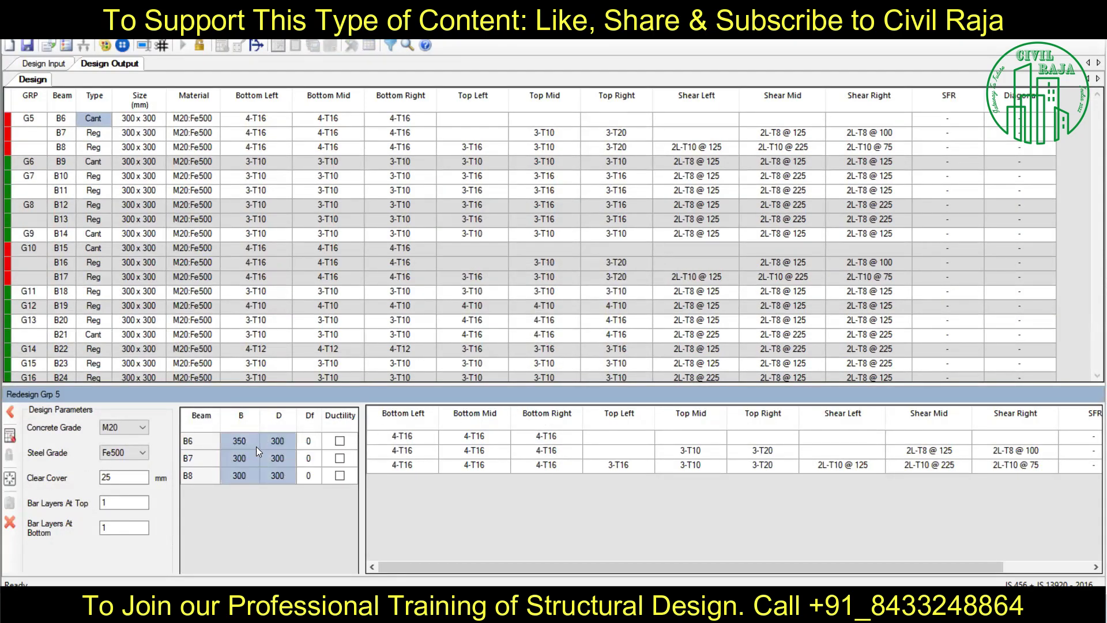
left_click(9, 502)
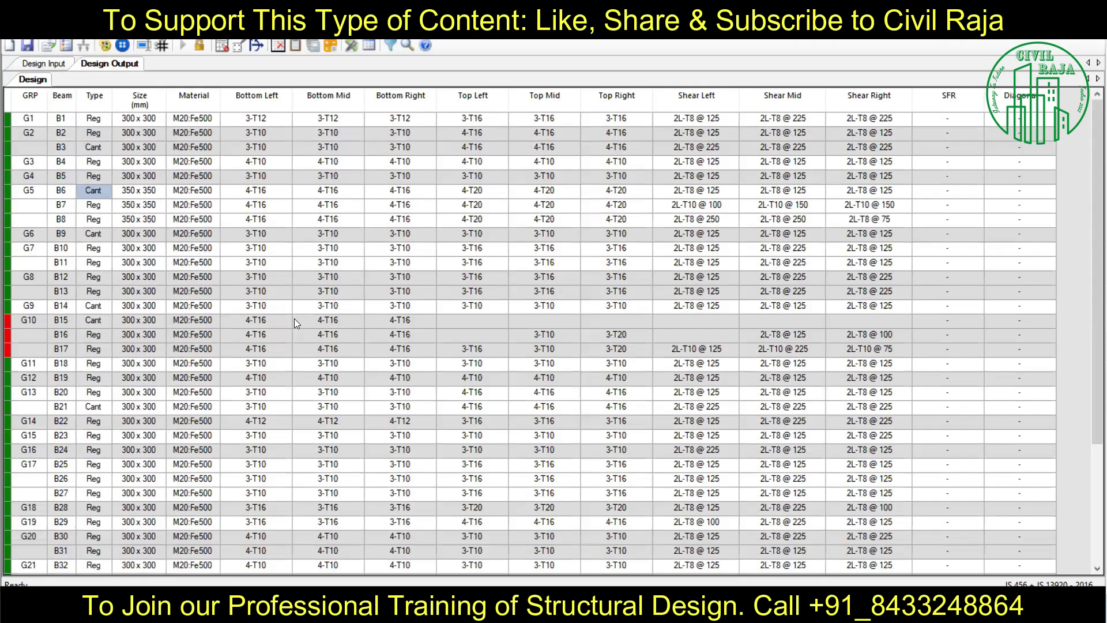
- Resize group G10 beams to 350, redesign, and rerun the design for all groups
right_click(60, 320)
left_click(80, 327)
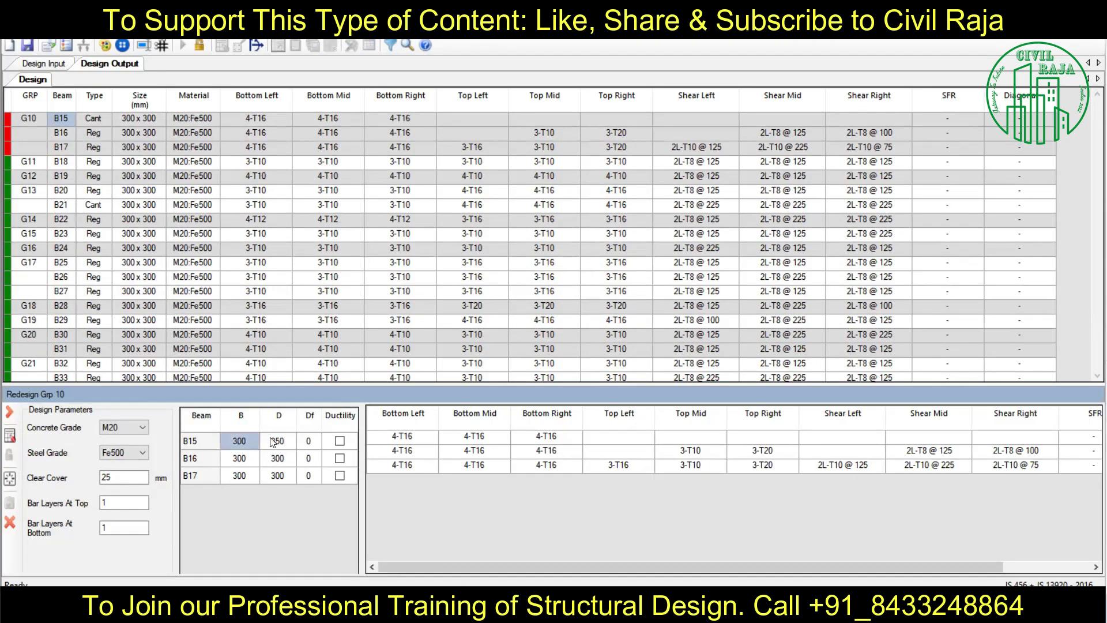
type("350")
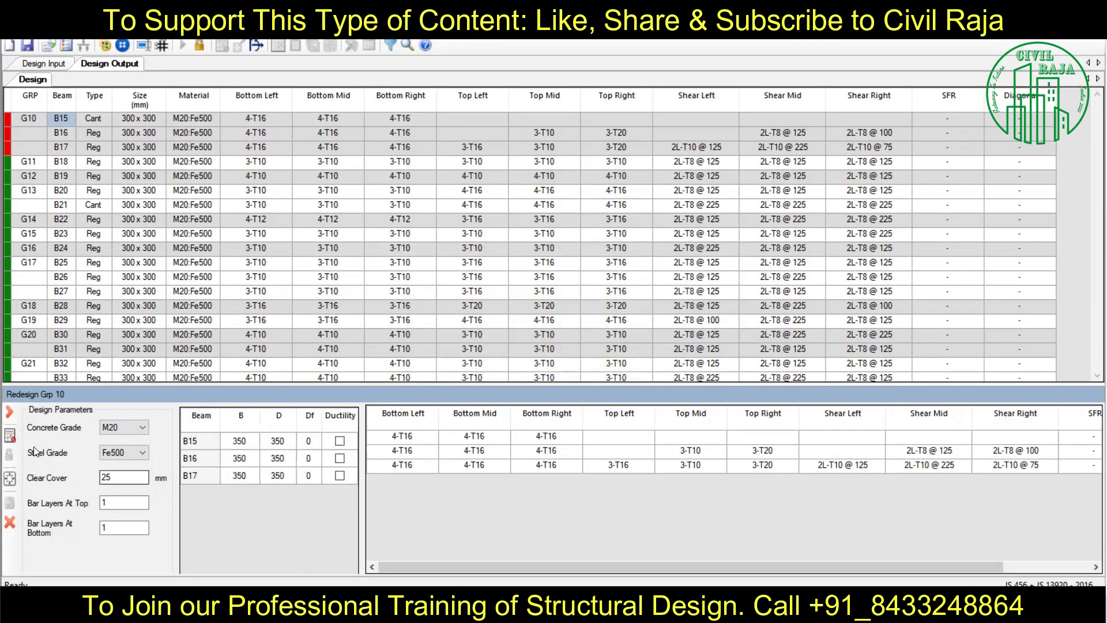
left_click(10, 436)
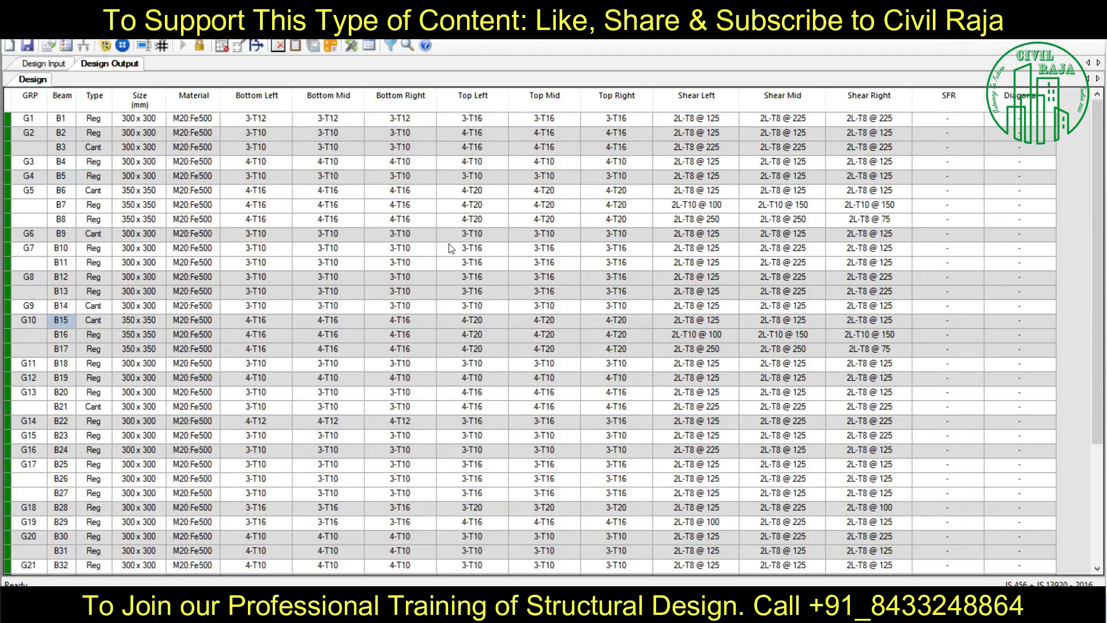
left_click(144, 46)
left_click(209, 67)
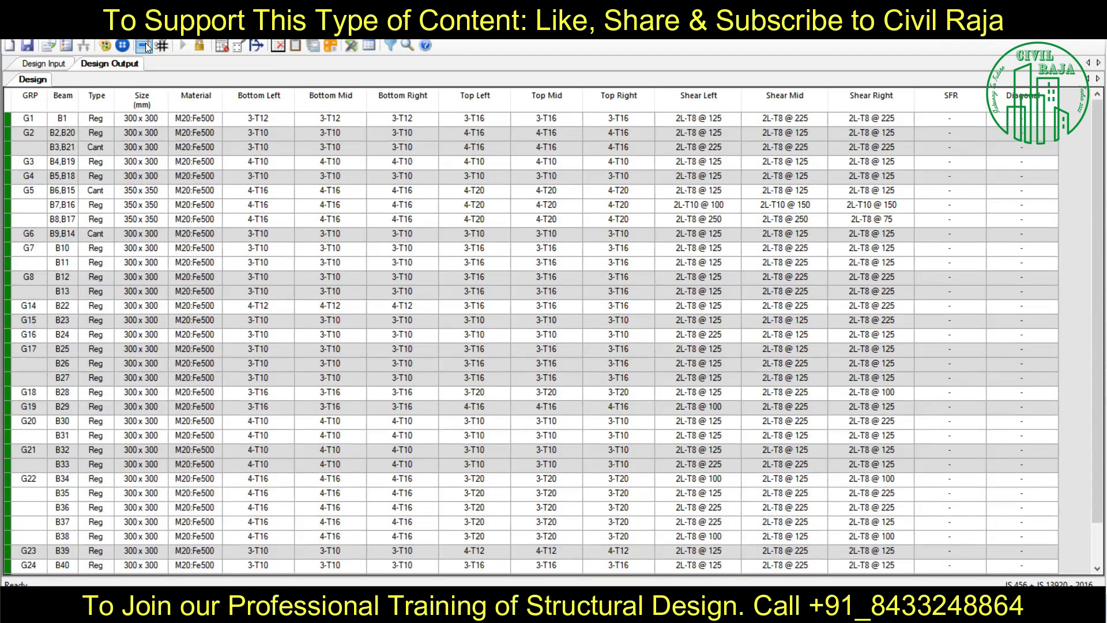
- Generate the text beam schedule and save the project
left_click(145, 44)
left_click(221, 45)
left_click(230, 13)
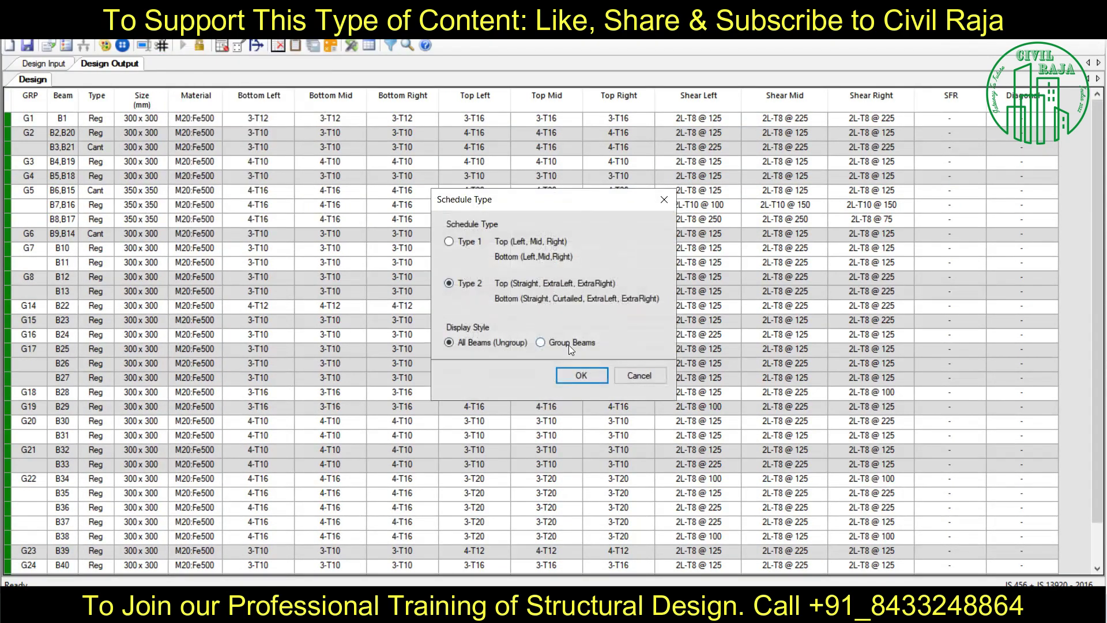
left_click(506, 375)
scroll(368, 208, "down", 1)
scroll(419, 266, "up", 3)
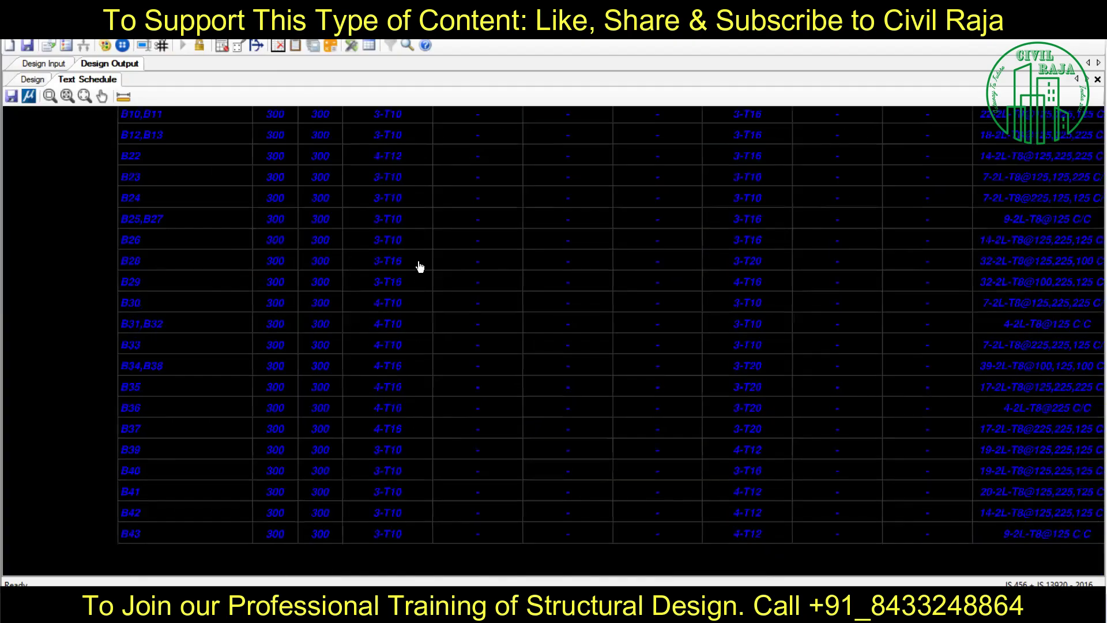
scroll(291, 363, "down", 3)
key("ctrl+s")
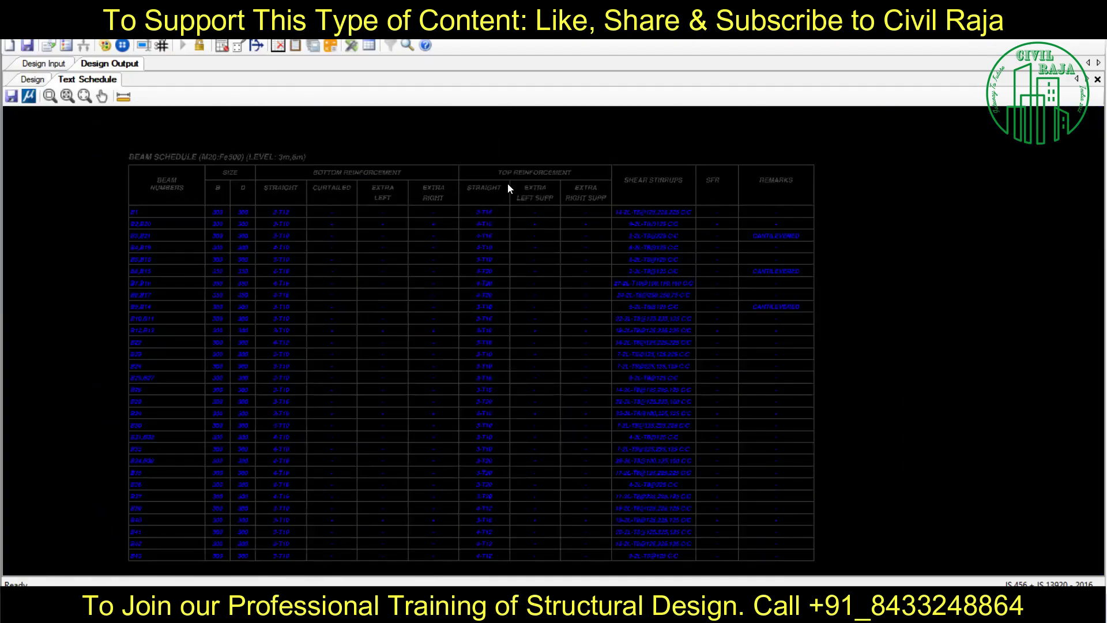
- Generate elevation and section drawings and export them as 'Typical Roof Beam Elevation' DXF
left_click(221, 45)
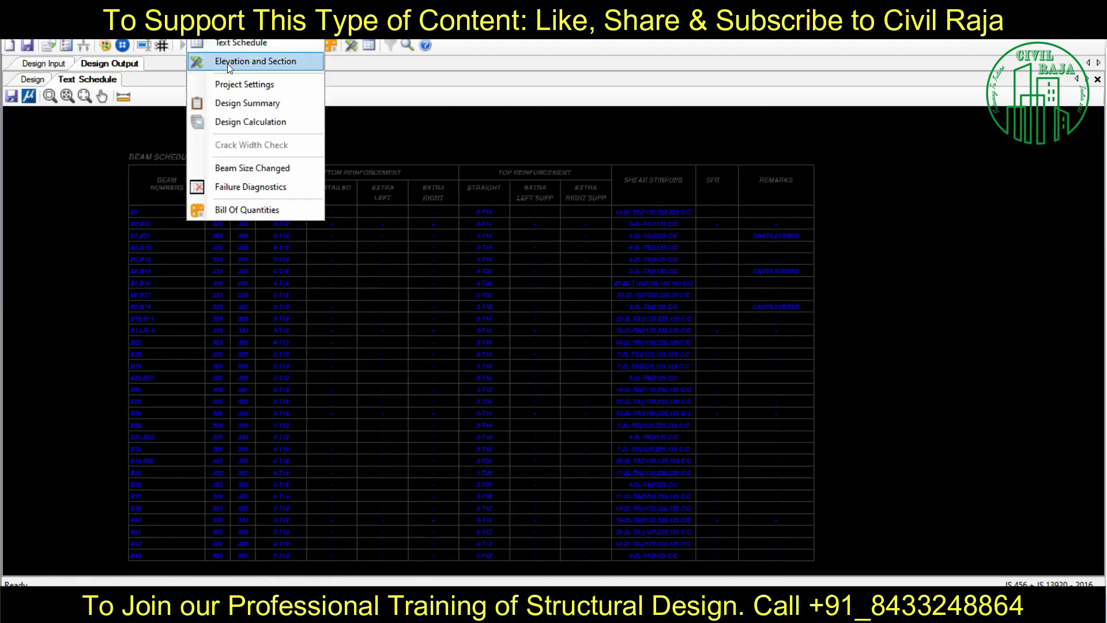
left_click(589, 464)
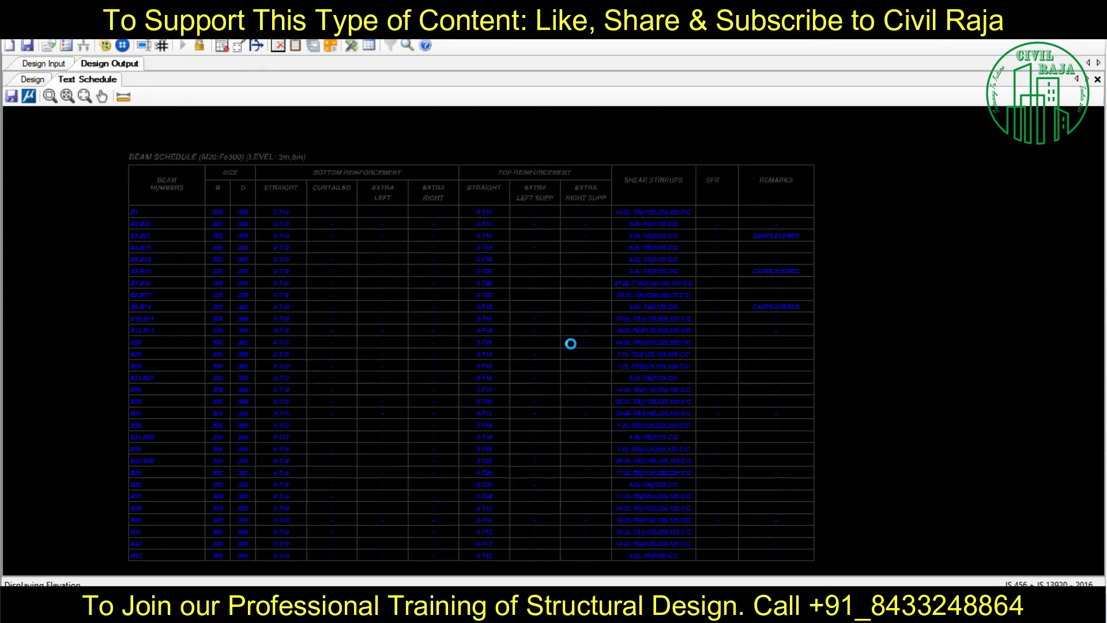
left_click(87, 79)
left_click(29, 96)
type("Typical Roof Beam")
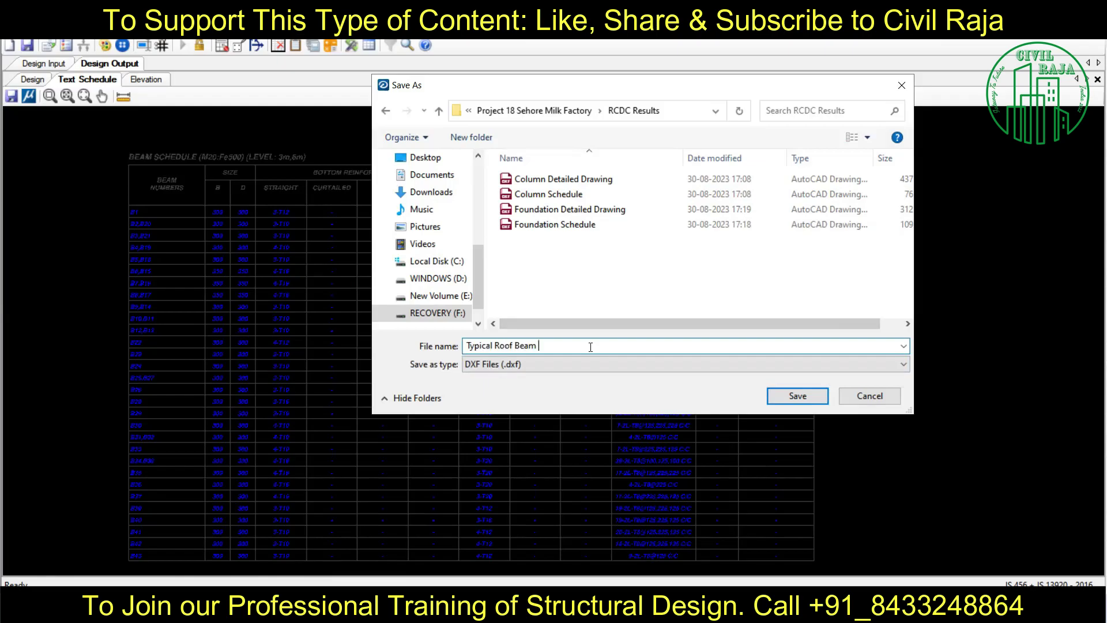
key("Return")
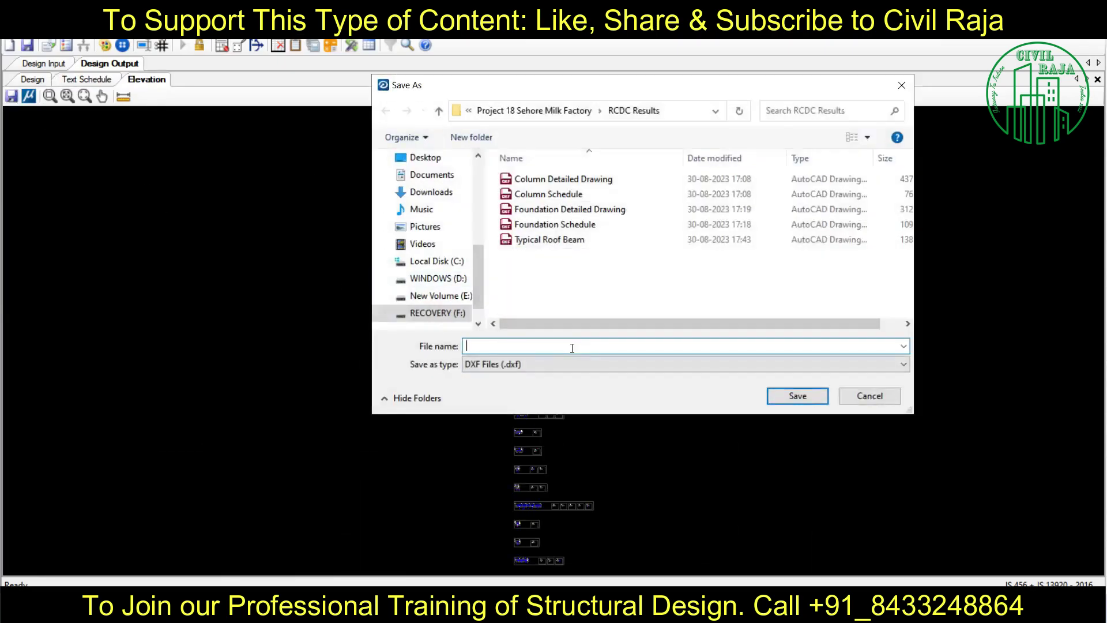
type("Typical Roof Beam Elevation")
key("Return")
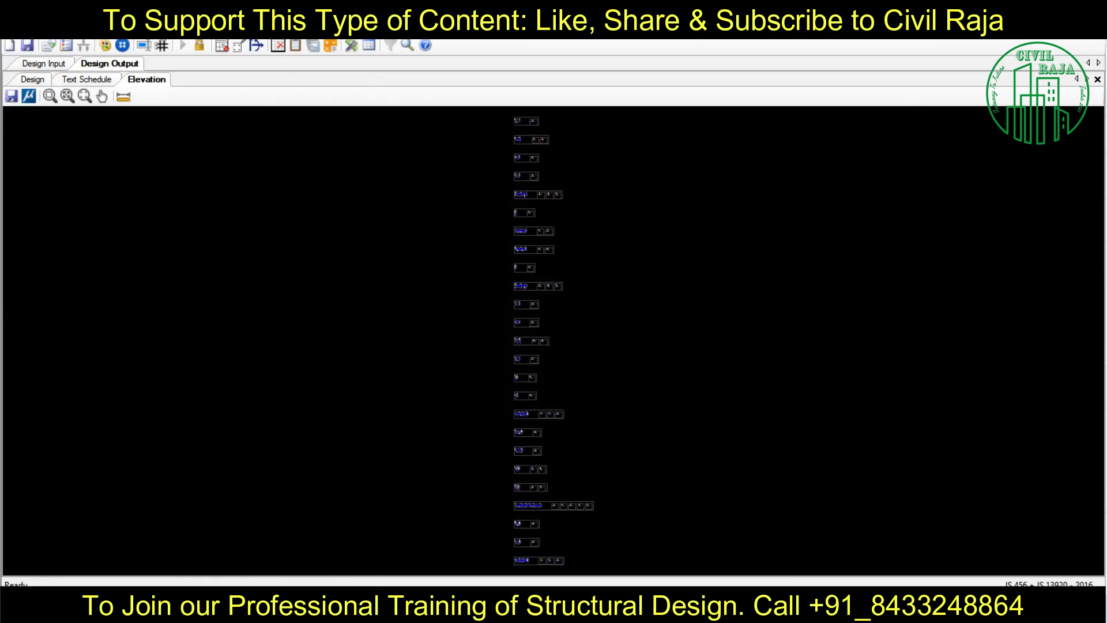
- Regenerate the beam schedule and export it as 'Typical Roof Beam Schedule' DXF
key("Return")
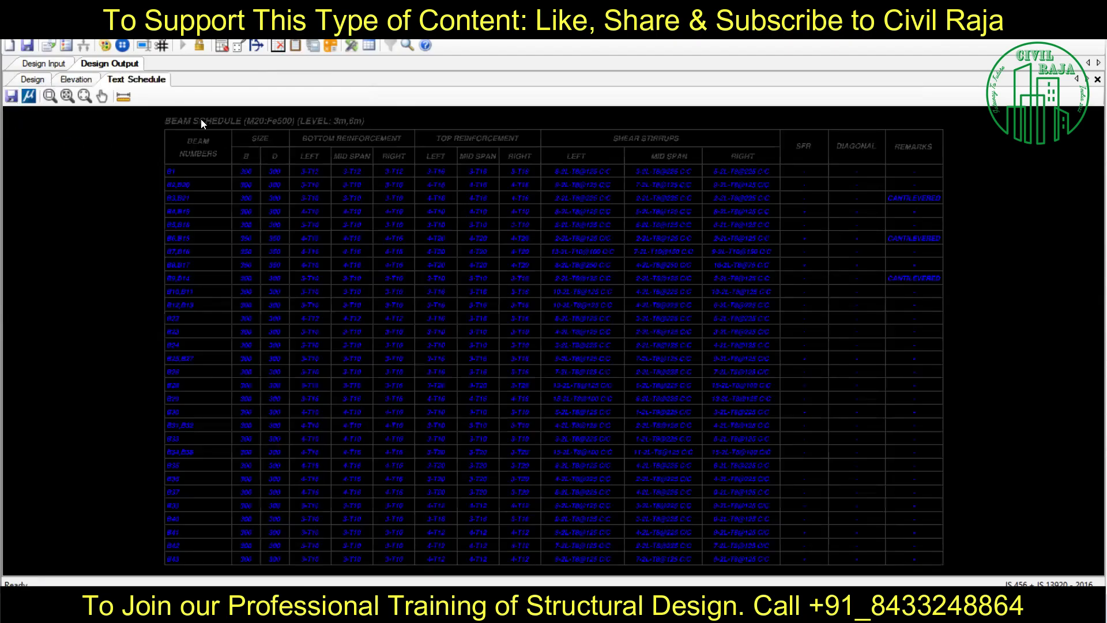
left_click(12, 97)
type("Typical Roof")
key("BackSpace")
type("Beam")
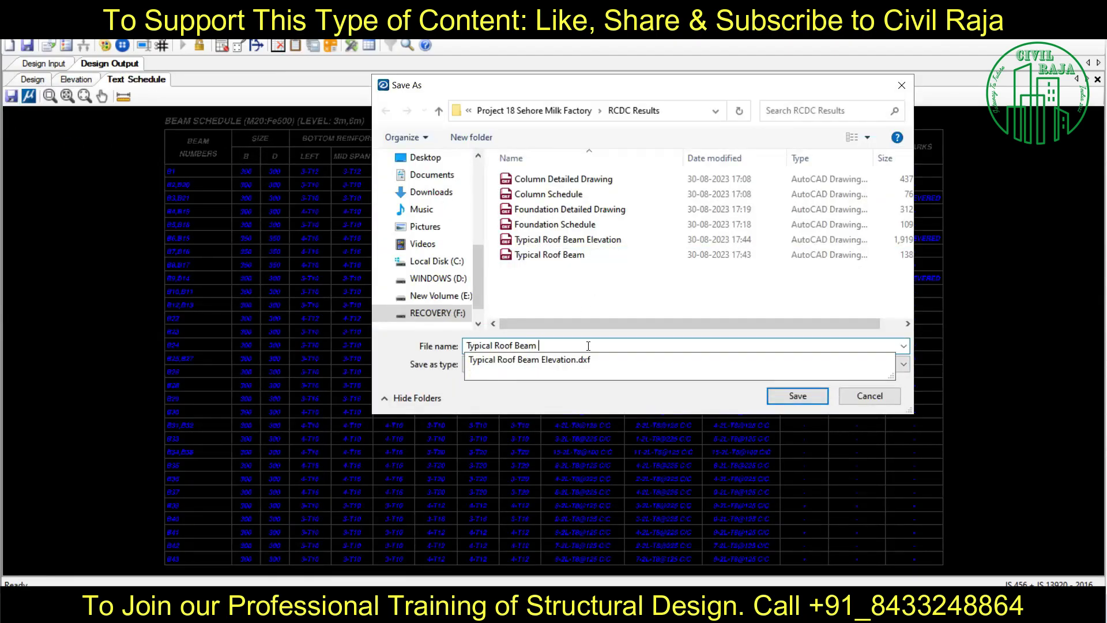
type(" Schedule")
left_click(797, 396)
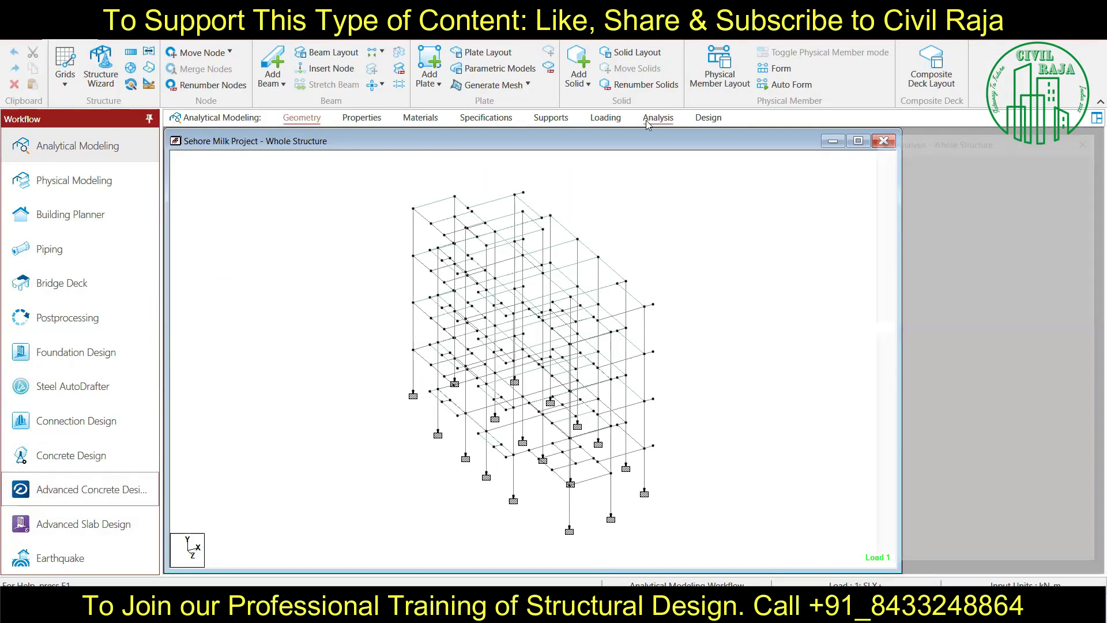
- Launch Advanced Concrete Design, accept the licence, and create a new 9m-level beam project
left_click(658, 117)
left_click(234, 60)
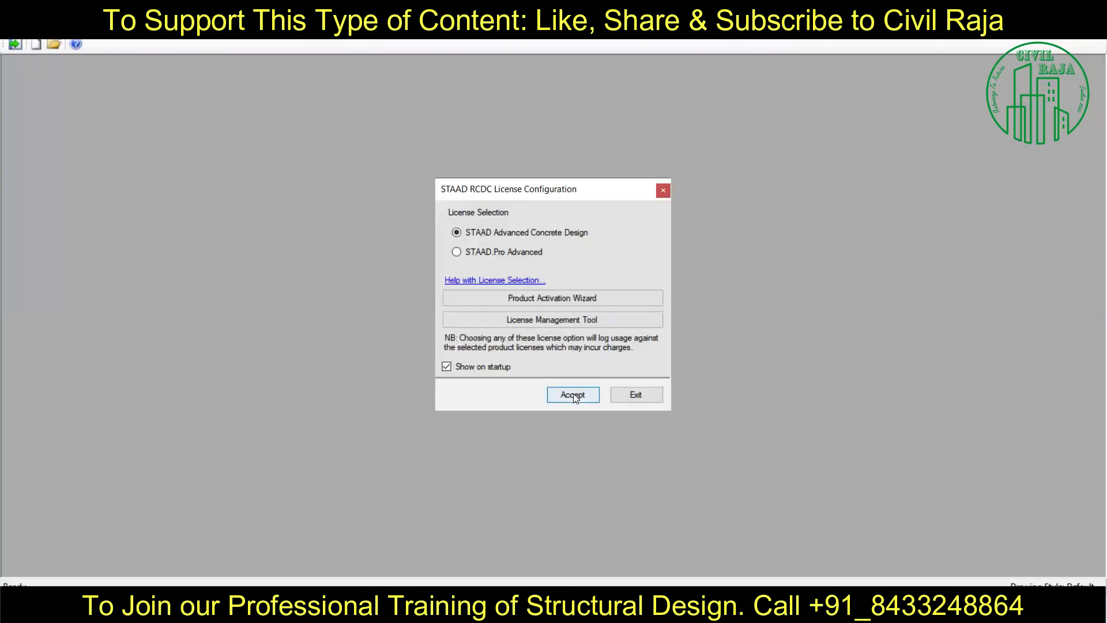
key("Return")
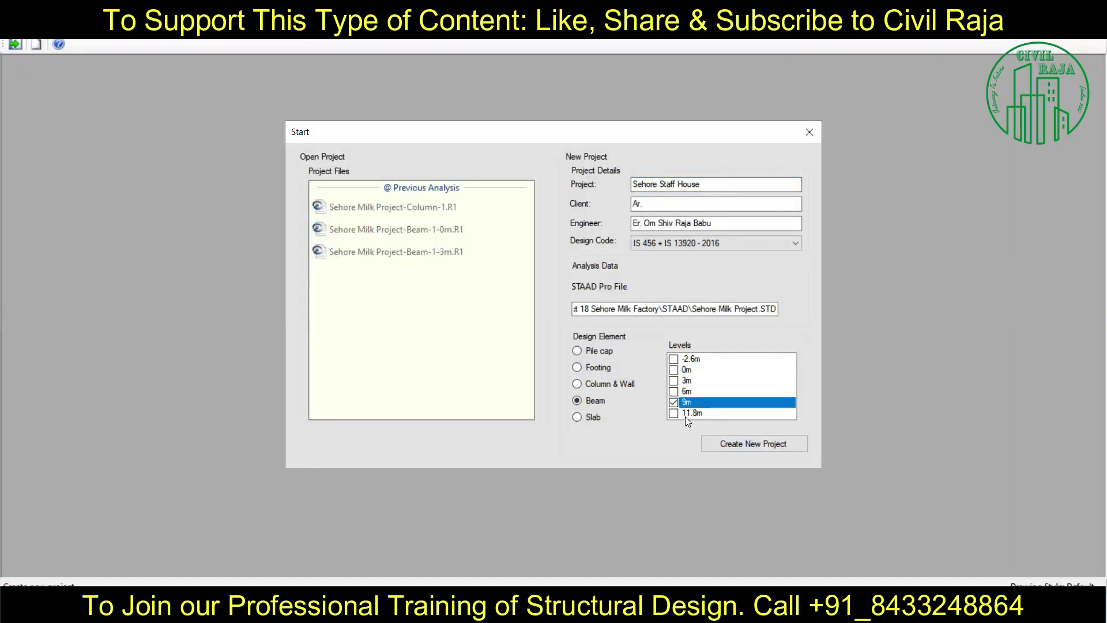
key("Return")
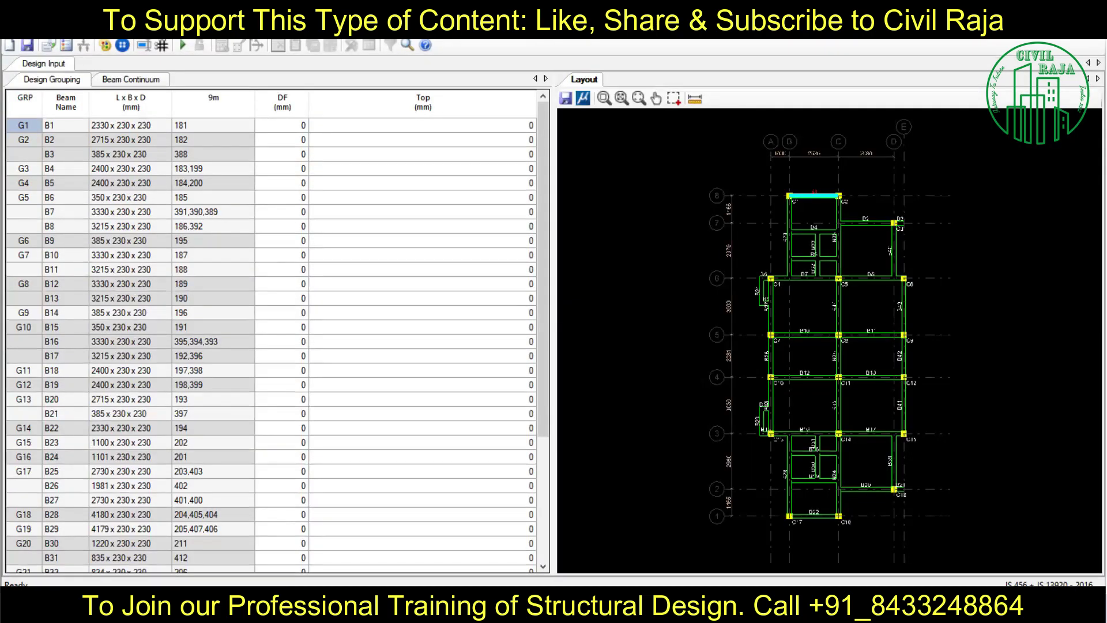
- Import the saved .rcp project settings into the 9m project and review the general and reinforcement settings
left_click(57, 108)
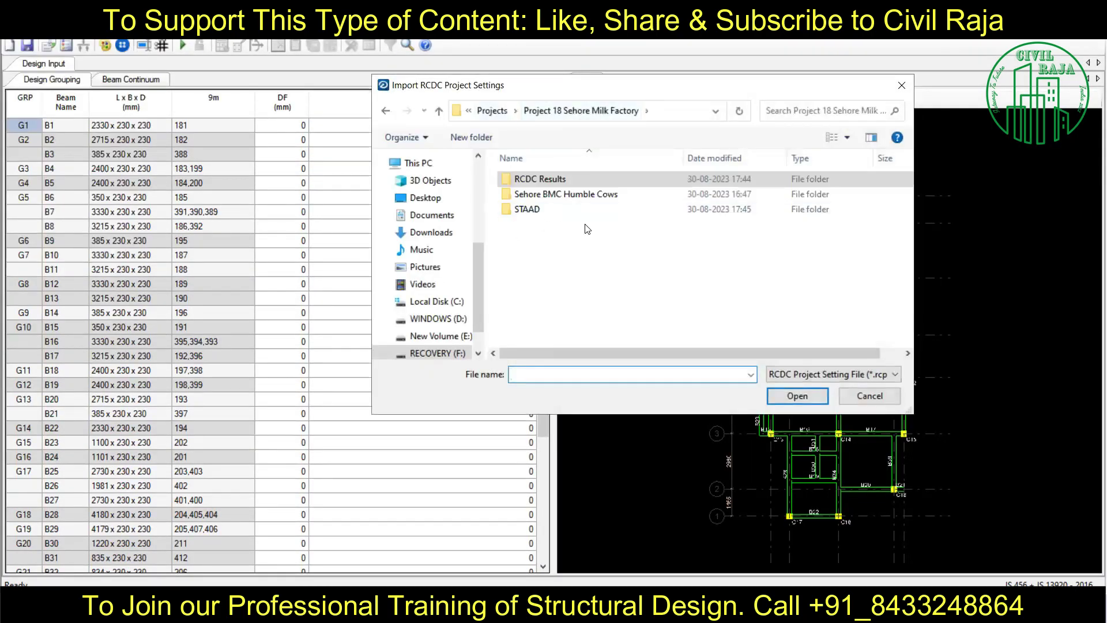
double_click(527, 209)
double_click(554, 194)
left_click(590, 379)
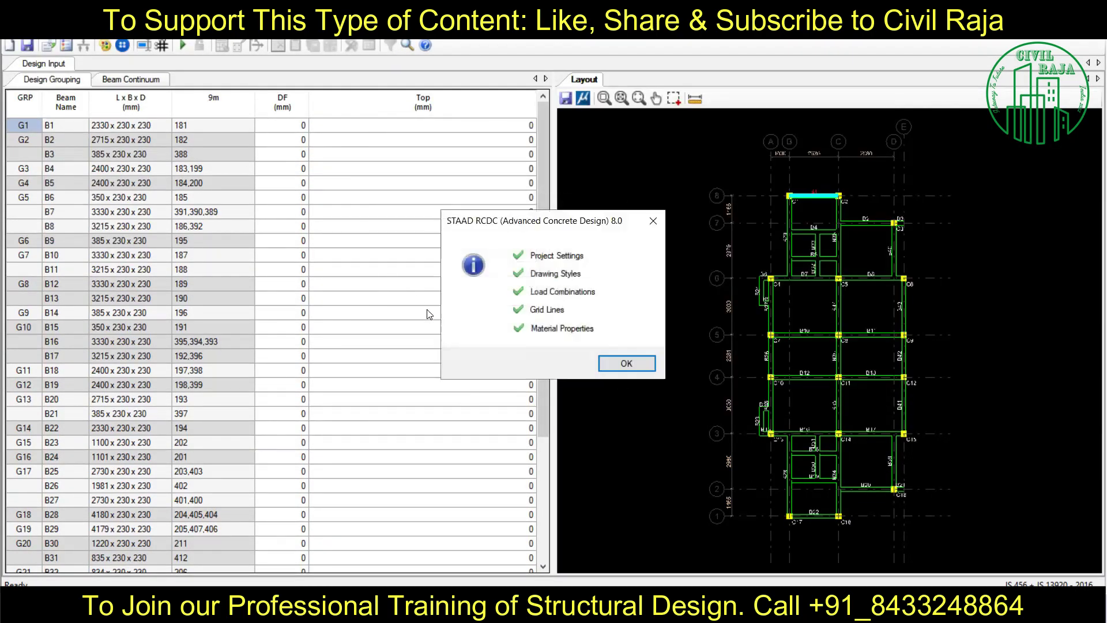
left_click(623, 361)
left_click(83, 35)
left_click(745, 64)
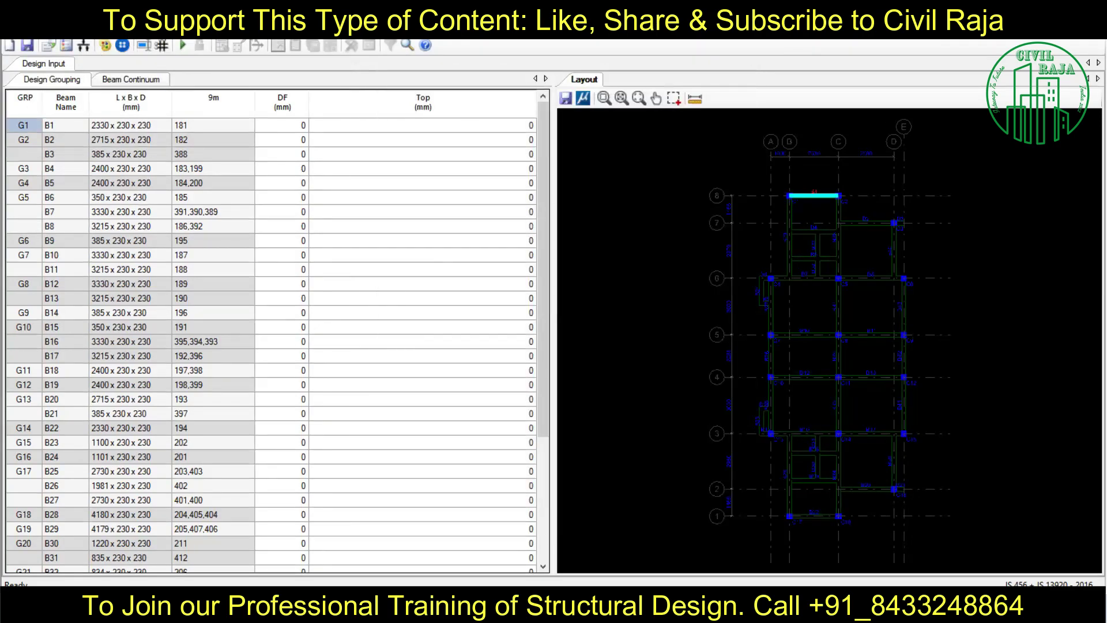
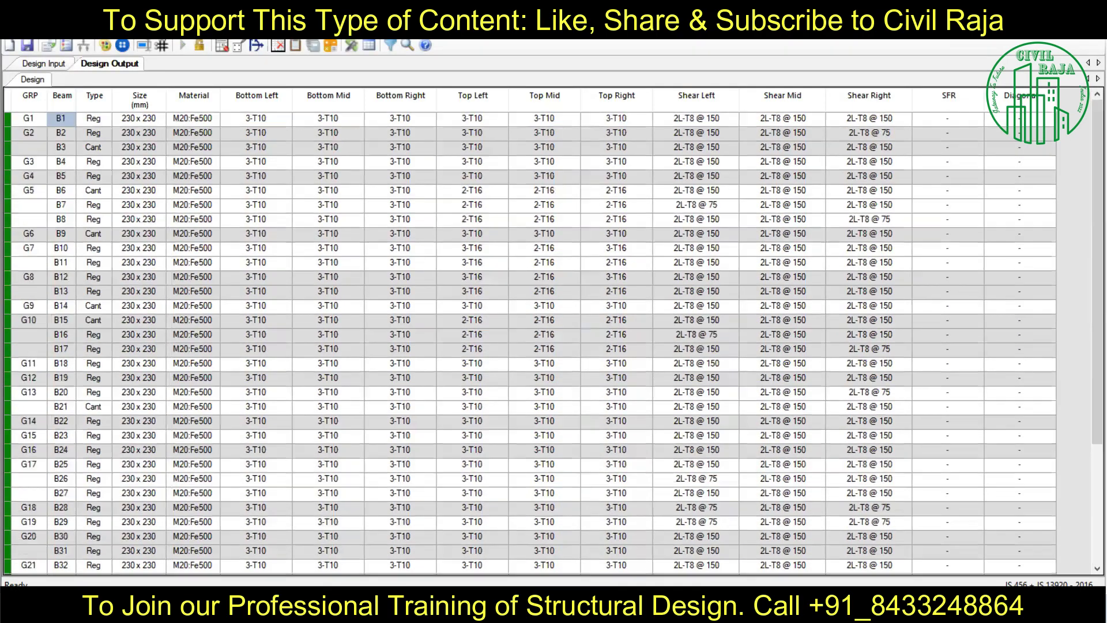
- Auto-group the 9 m level beams and generate the Type 1 text beam schedule
left_click(143, 45)
left_click(640, 477)
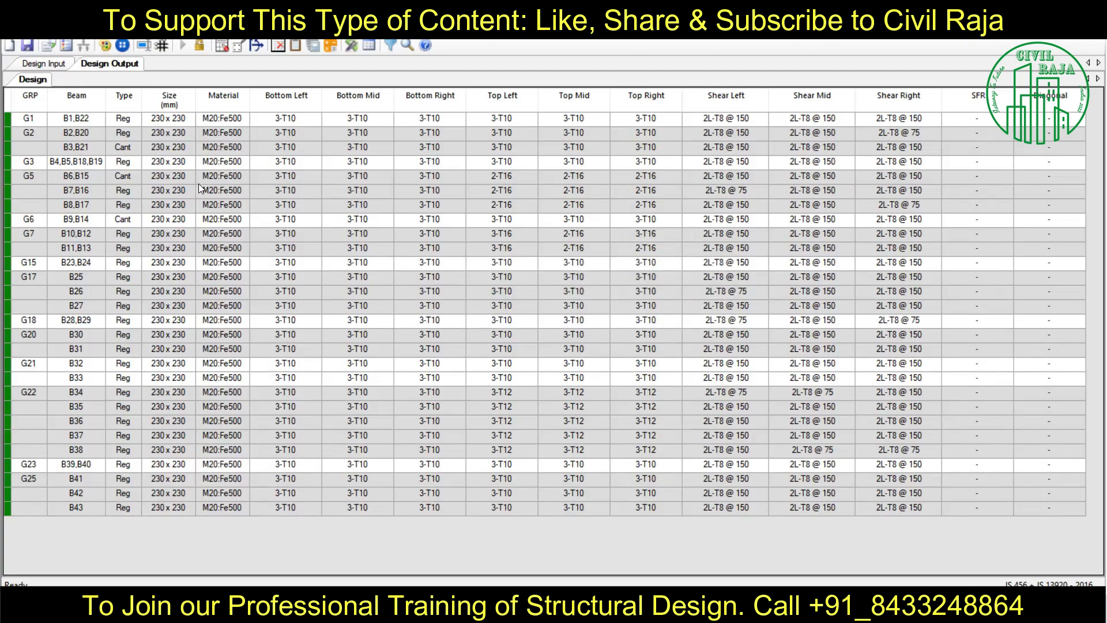
left_click(199, 32)
left_click(277, 95)
left_click(577, 375)
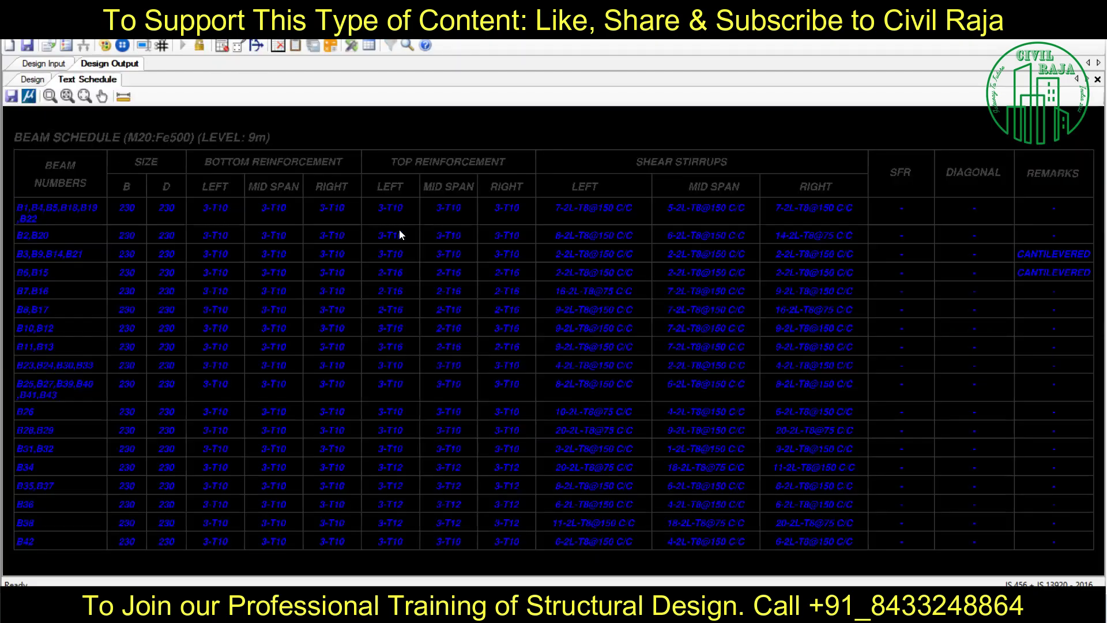
- Save the project and export the beam schedule as DXF into the RCDC Results folder
left_click(26, 46)
left_click(6, 98)
left_click(491, 112)
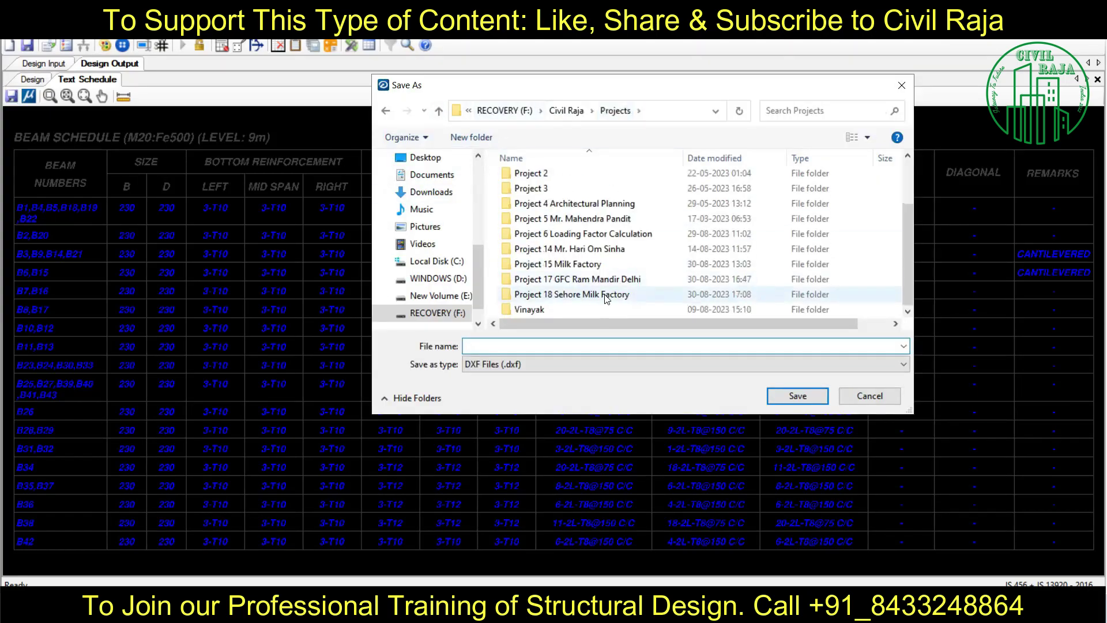
double_click(576, 286)
double_click(540, 178)
type("Second Floor Roof Beam Schedule")
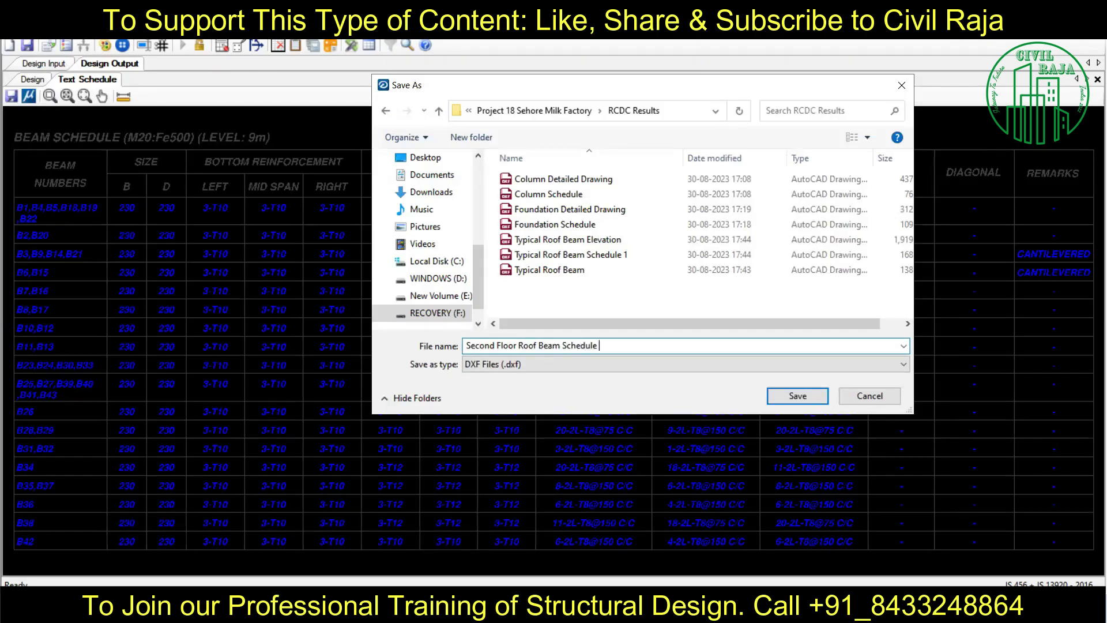
left_click(793, 393)
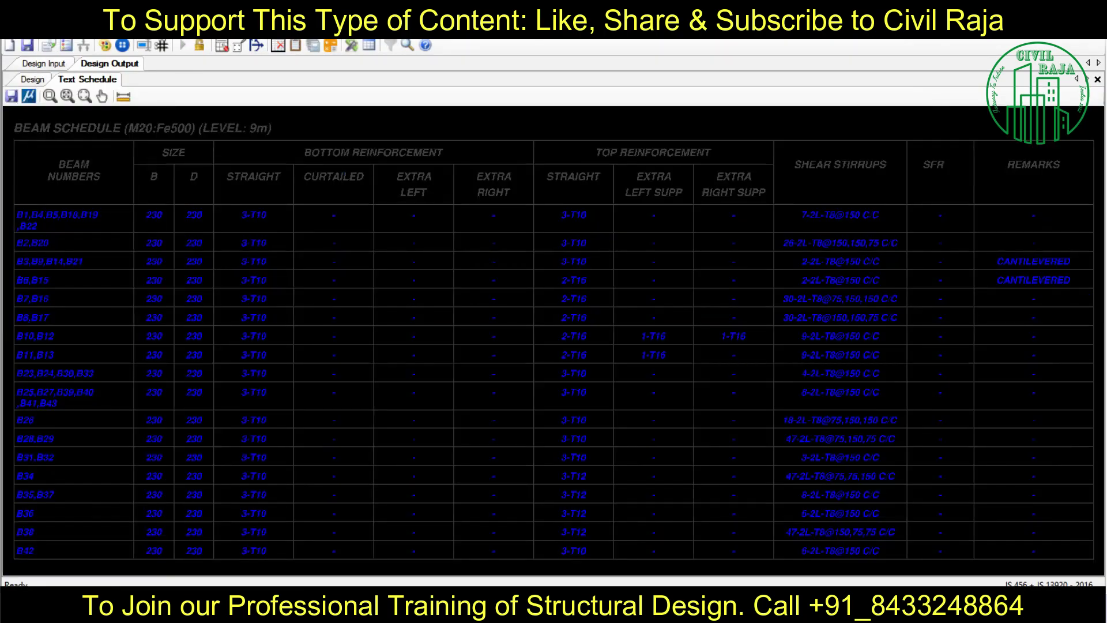
- Export the second beam schedule as DXF and confirm the beams for the elevation
left_click(12, 96)
left_click(547, 240)
left_click(798, 393)
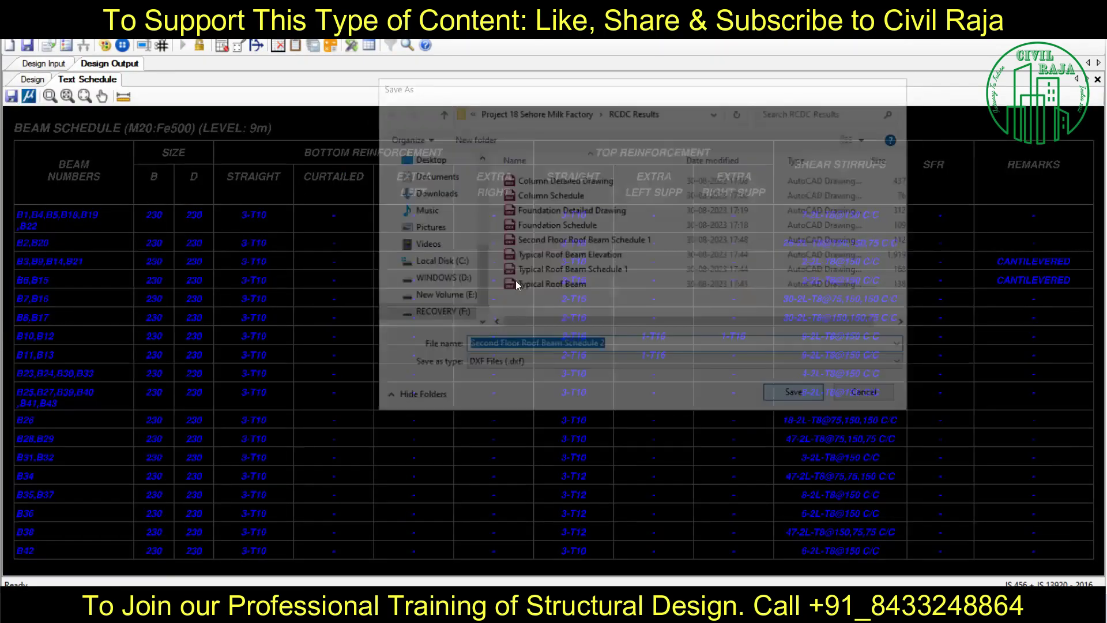
key("Return")
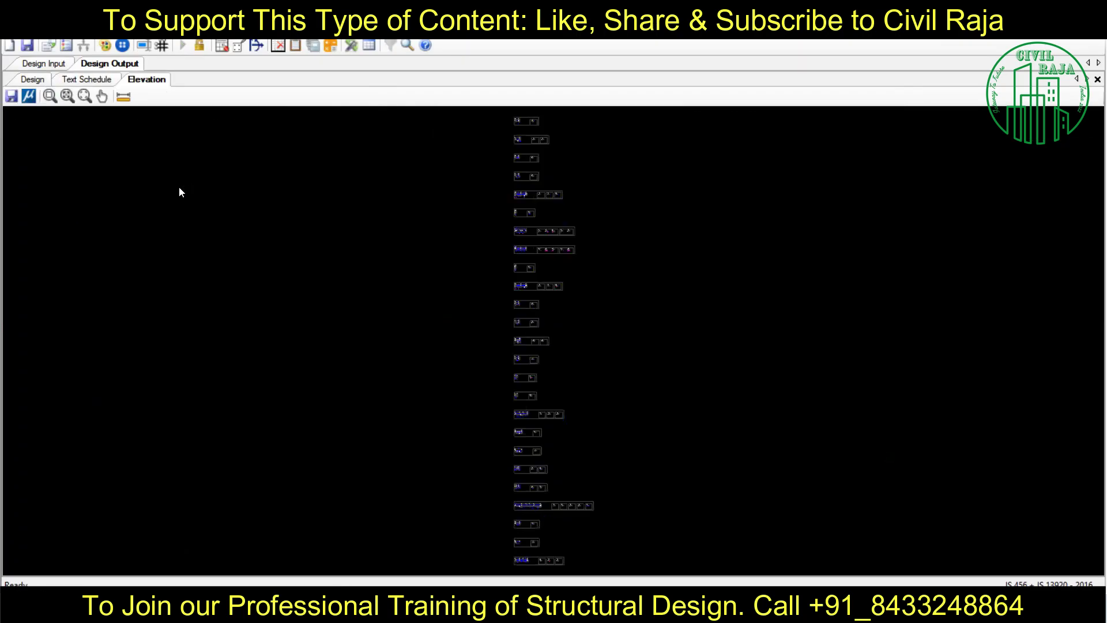
- Save the elevation as DXF 'Second Floor Roof Beam Section and Elevation'
left_click(11, 95)
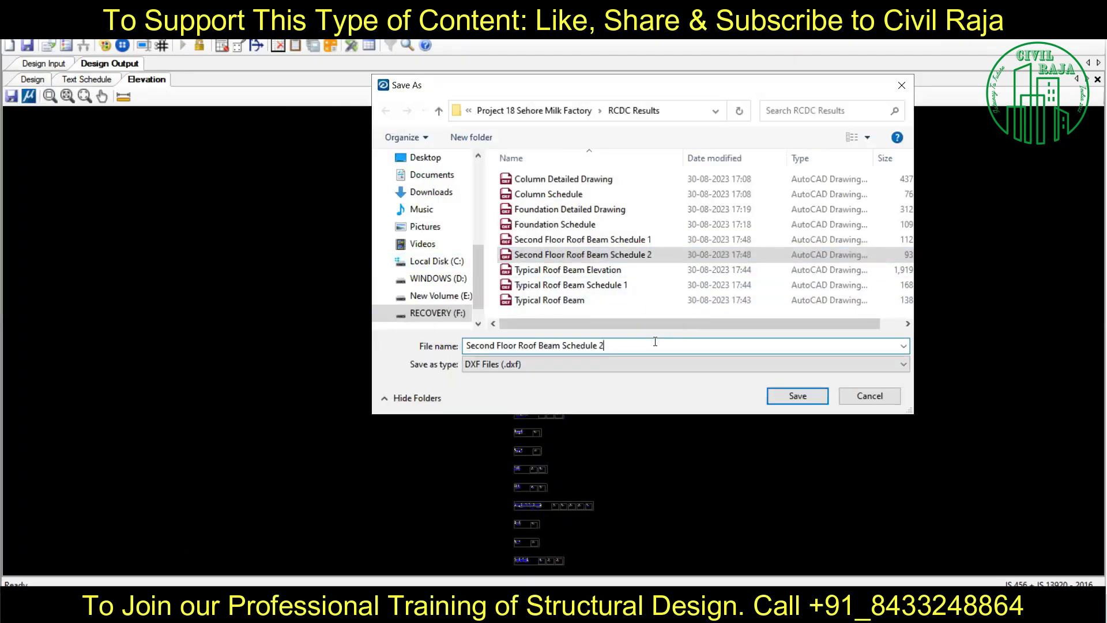
type("ection and Elevation")
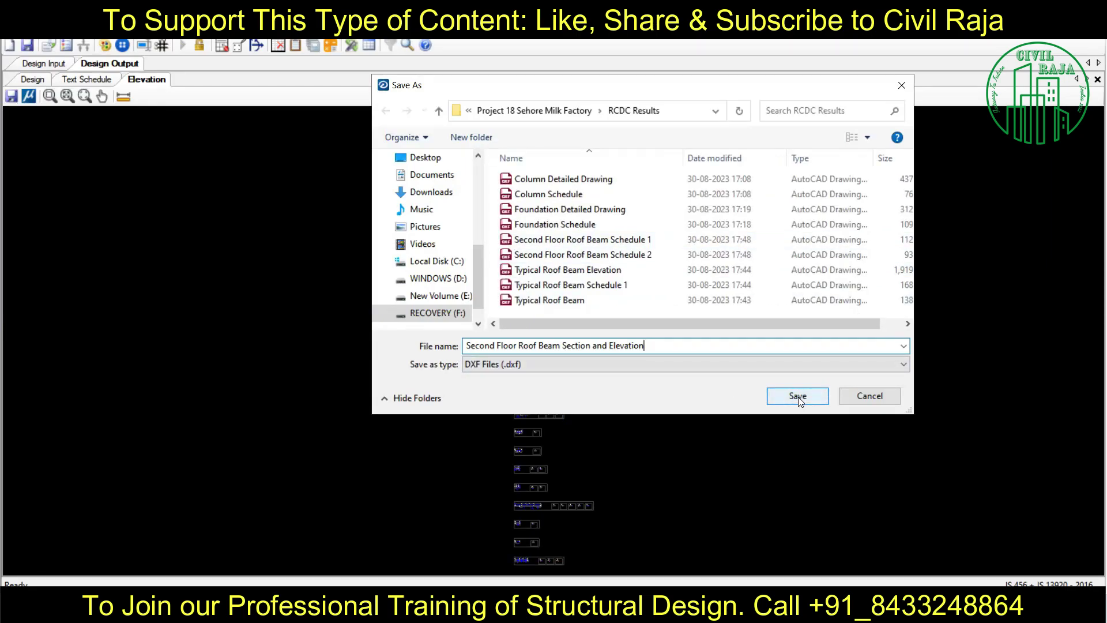
left_click(798, 397)
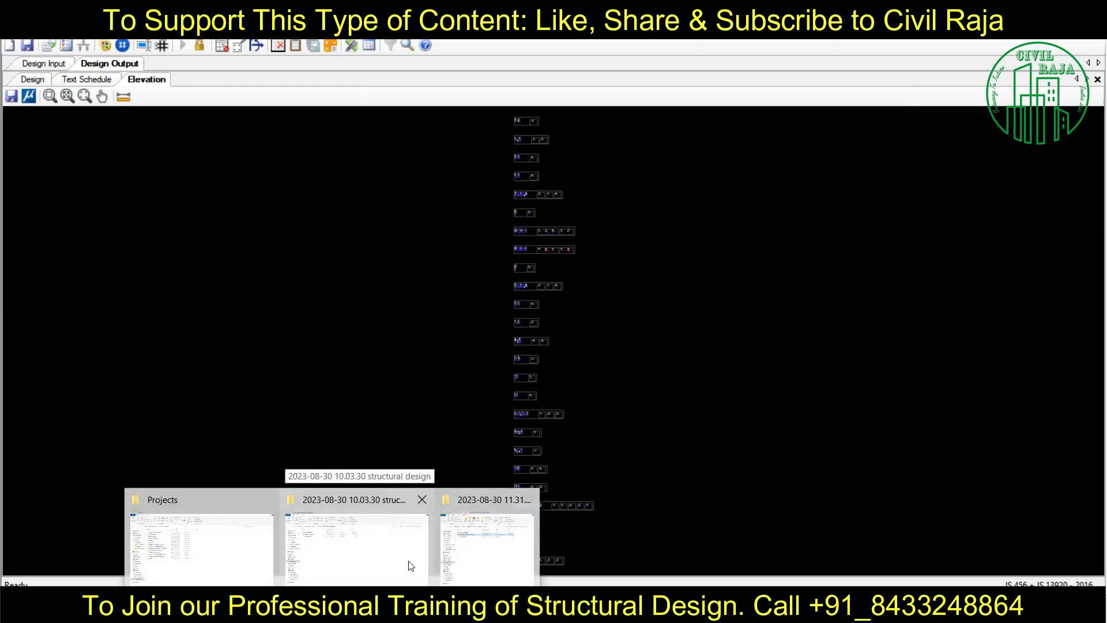
- In File Explorer, check the RCDC Results exports, then browse the project's STAAD folder
left_click(410, 566)
double_click(200, 353)
double_click(168, 159)
key("alt+Left")
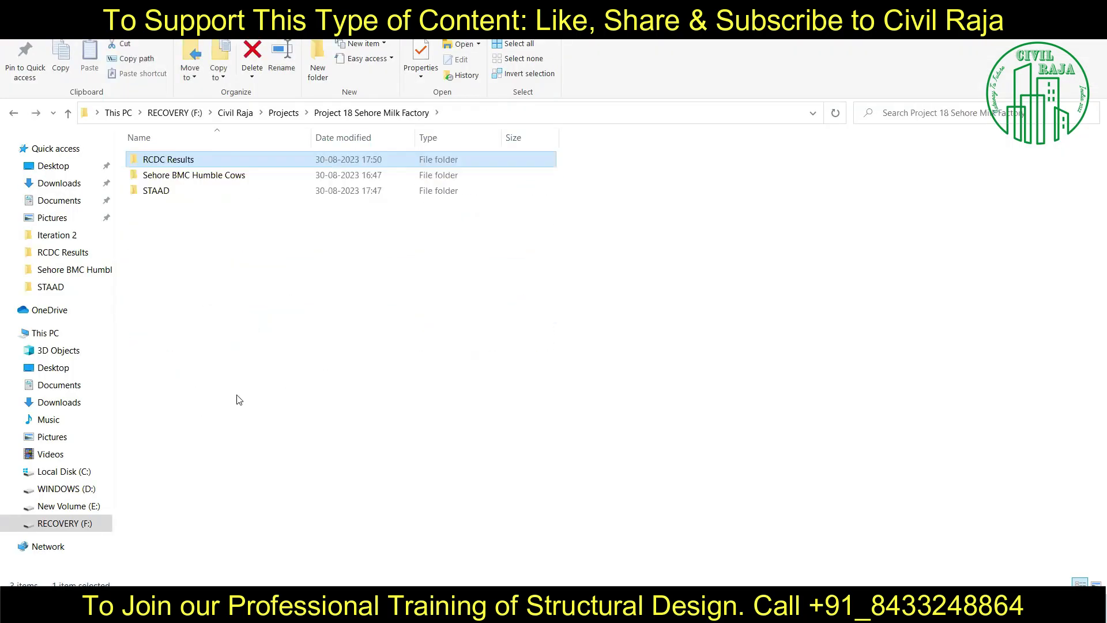
double_click(438, 191)
scroll(477, 254, "down", 5)
scroll(736, 365, "down", 3)
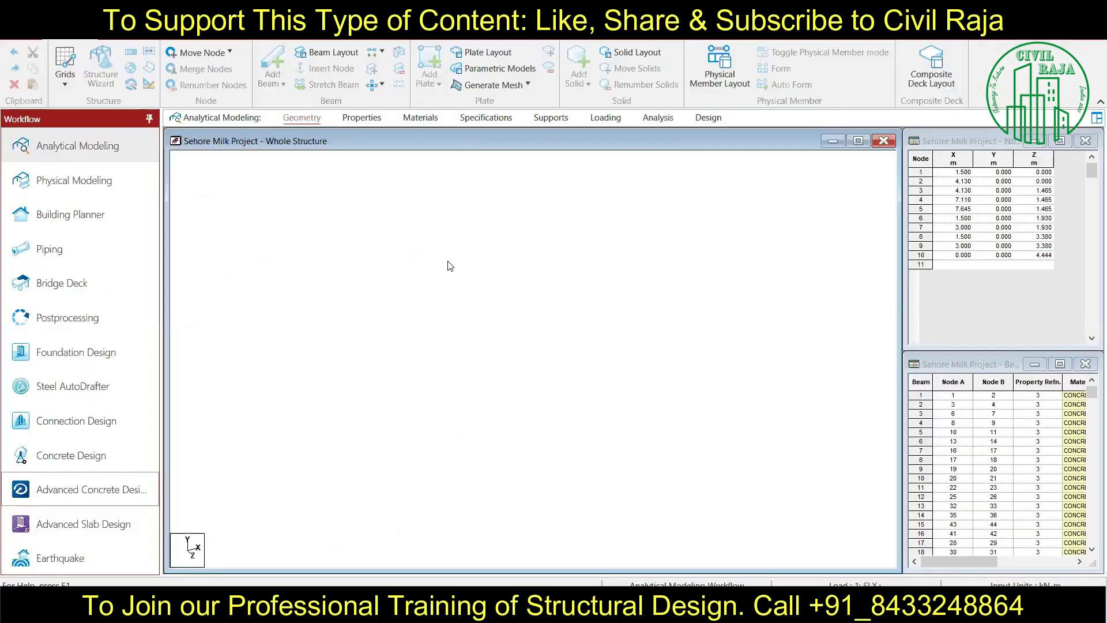
- Create a new beam design project for the 11.8 m level
left_click(365, 525)
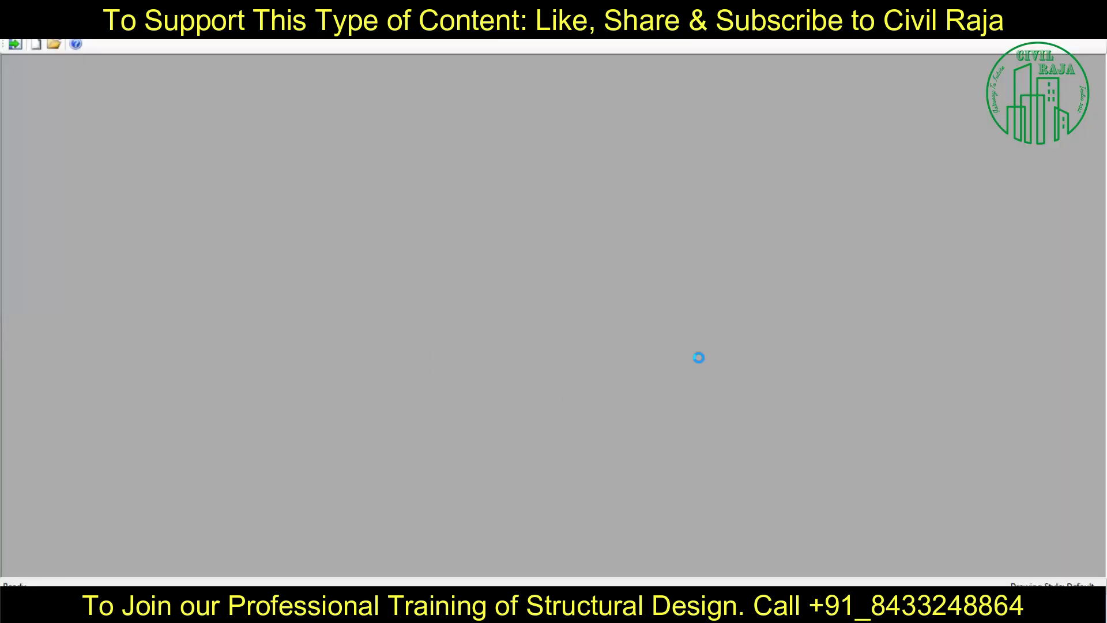
left_click(577, 401)
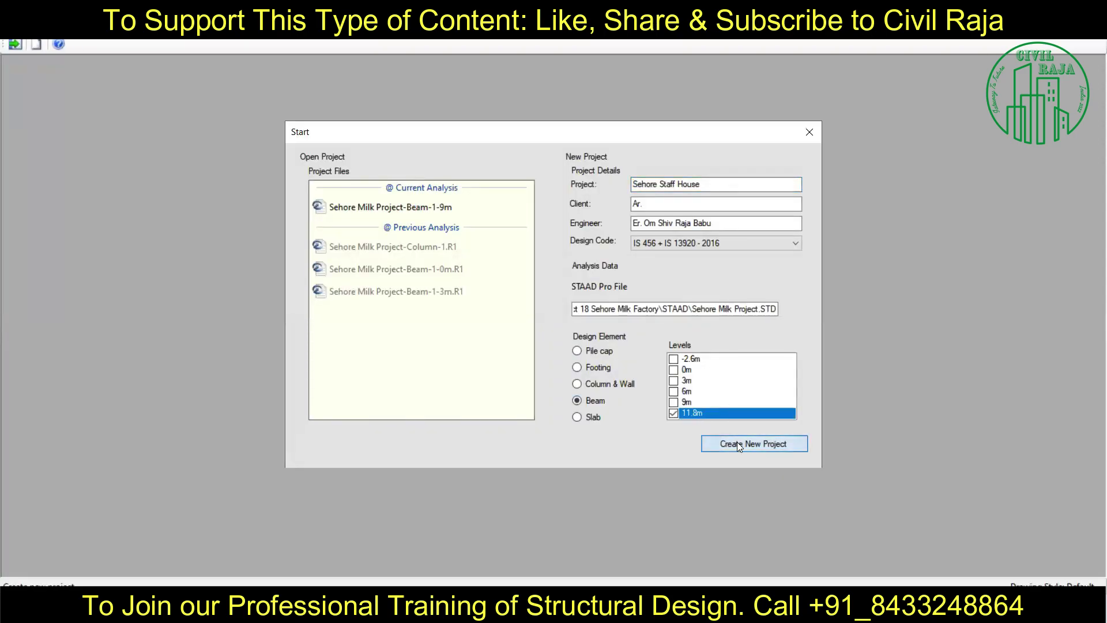
left_click(737, 442)
- Import all project settings from Beam-1-9m.rcps
left_click(13, 32)
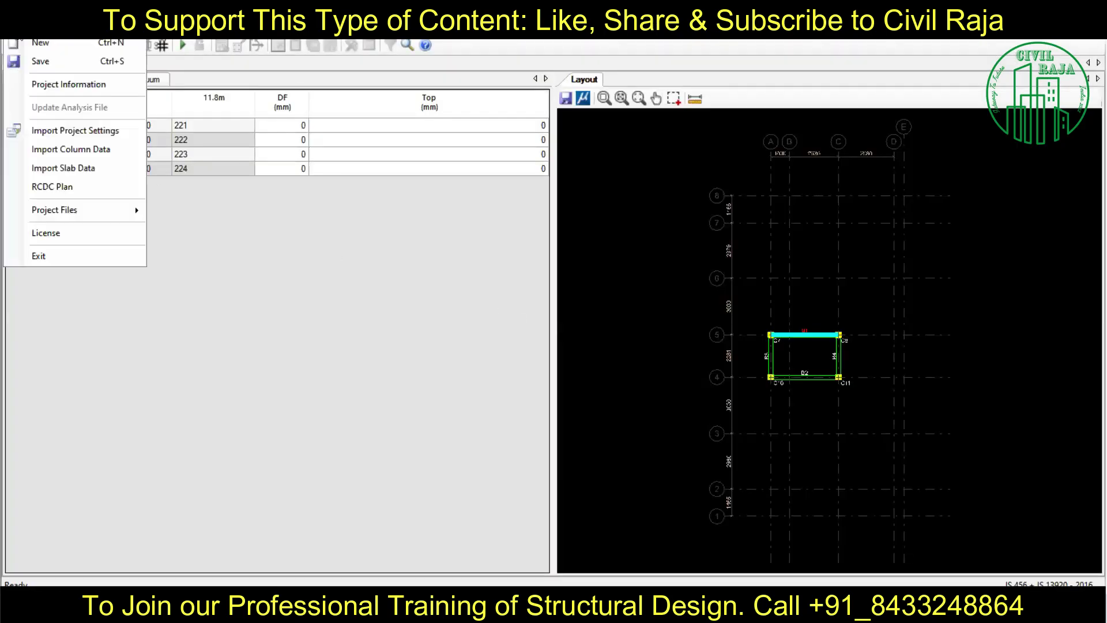
left_click(70, 132)
left_click(536, 110)
double_click(538, 240)
left_click(621, 209)
double_click(621, 210)
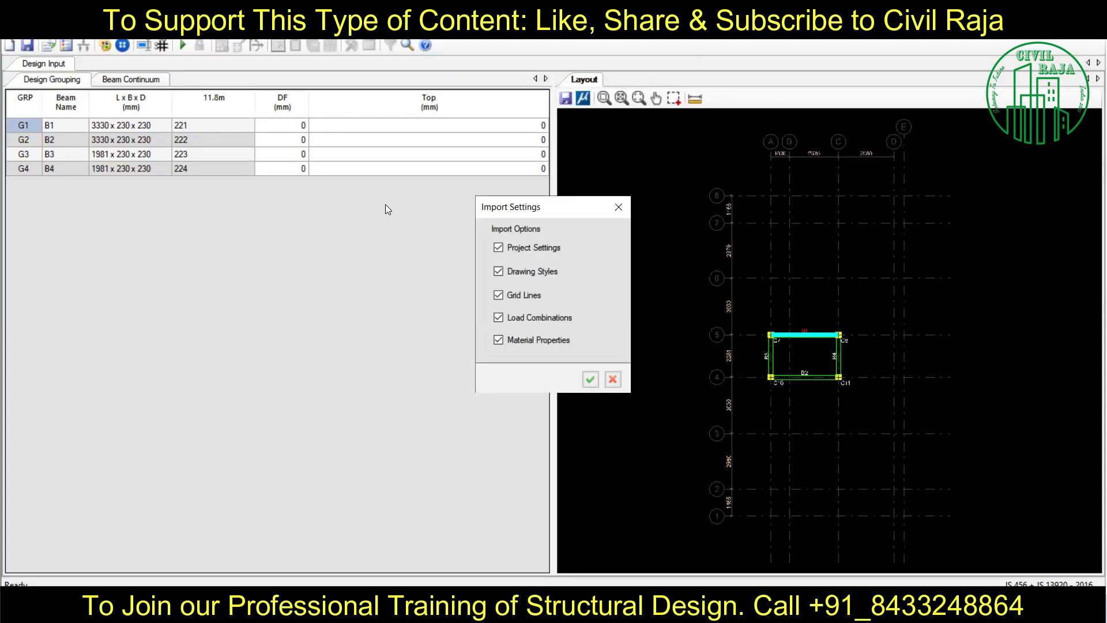
left_click(590, 379)
left_click(616, 362)
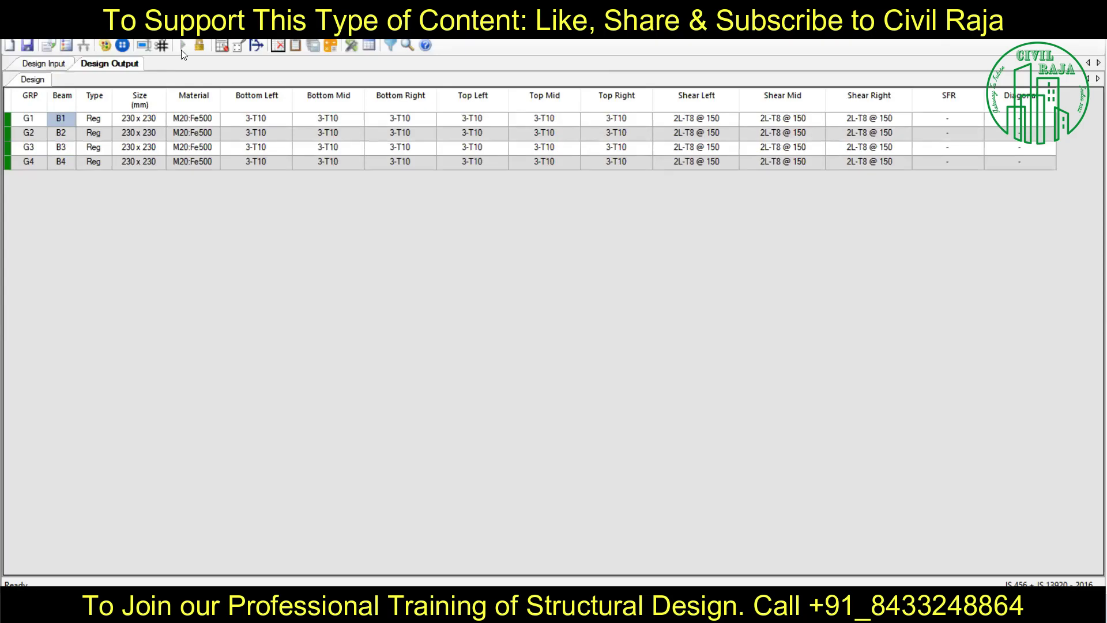
- Generate the 11.8 m level text beam schedule and save the project
left_click(256, 46)
left_click(608, 392)
left_click(11, 96)
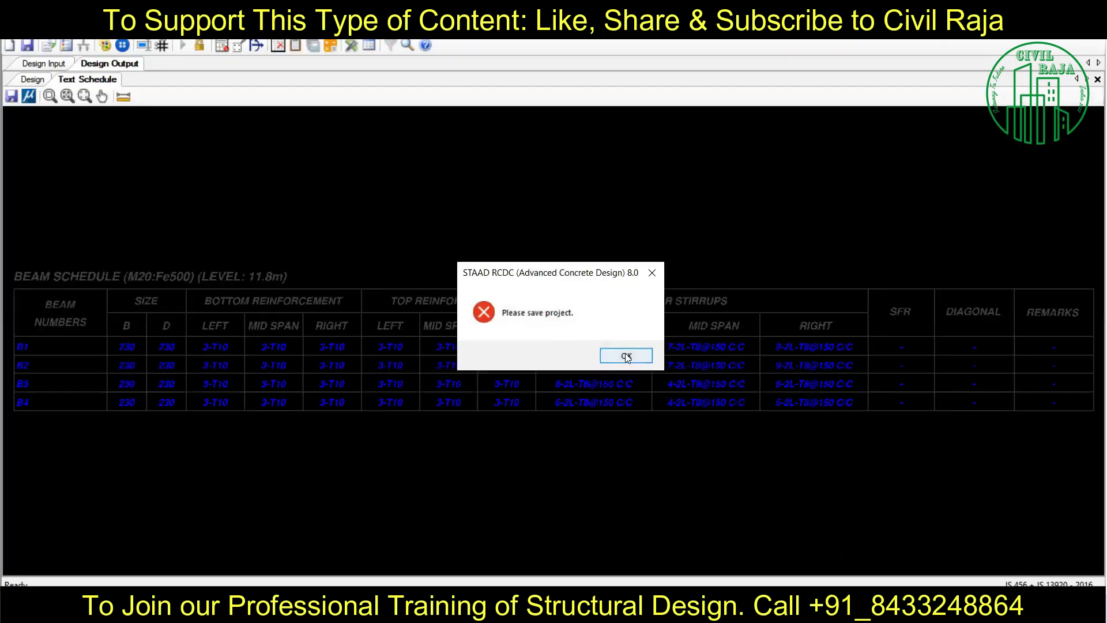
left_click(625, 353)
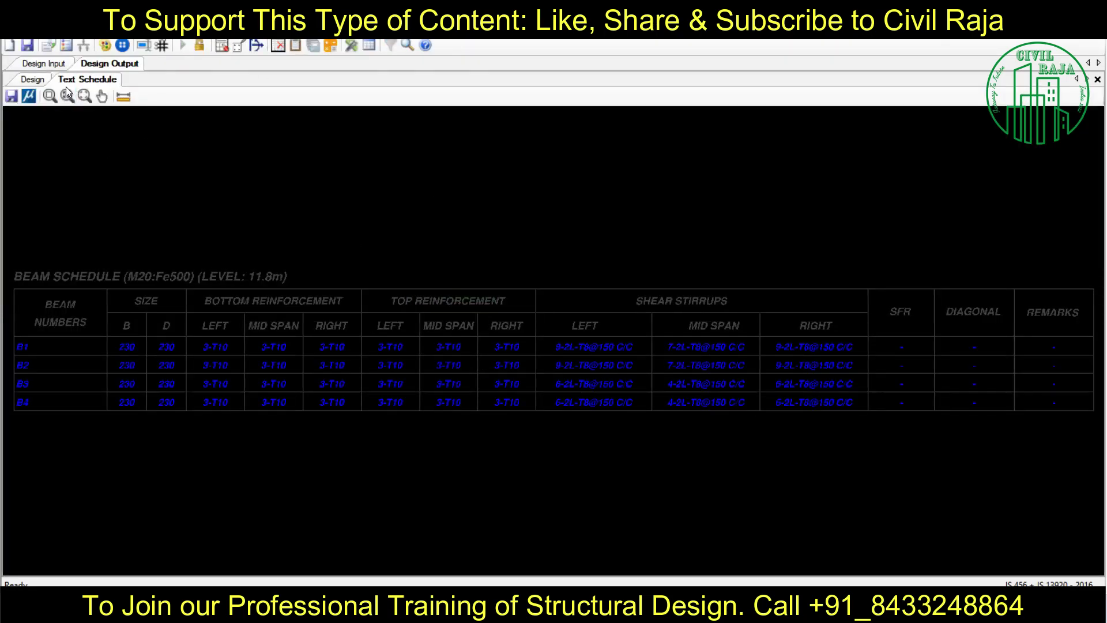
left_click(13, 98)
type("Headroom Roof Beam S")
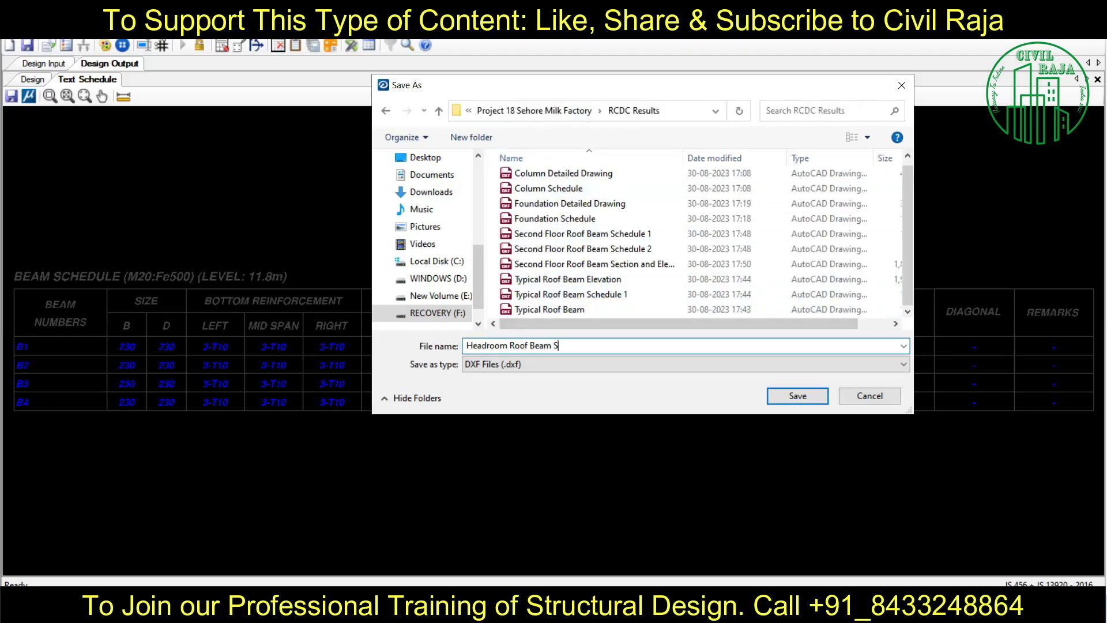
- Save the 'Headroom Roof Beam Schedule' DXF and generate the beam elevation
type("chedule")
key("Return")
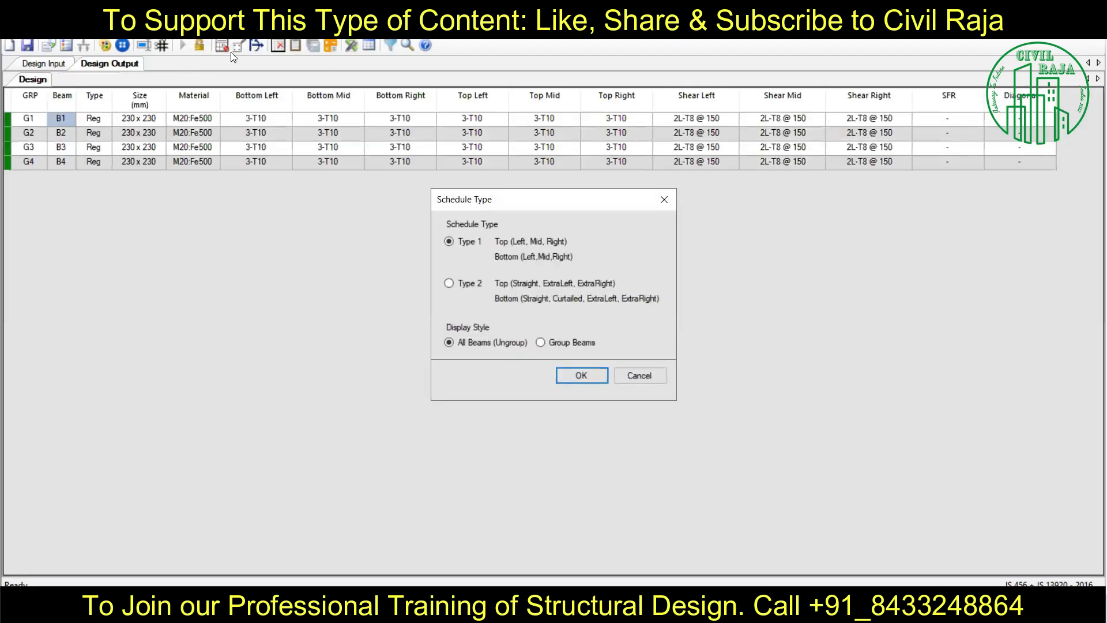
left_click(580, 375)
key("Return")
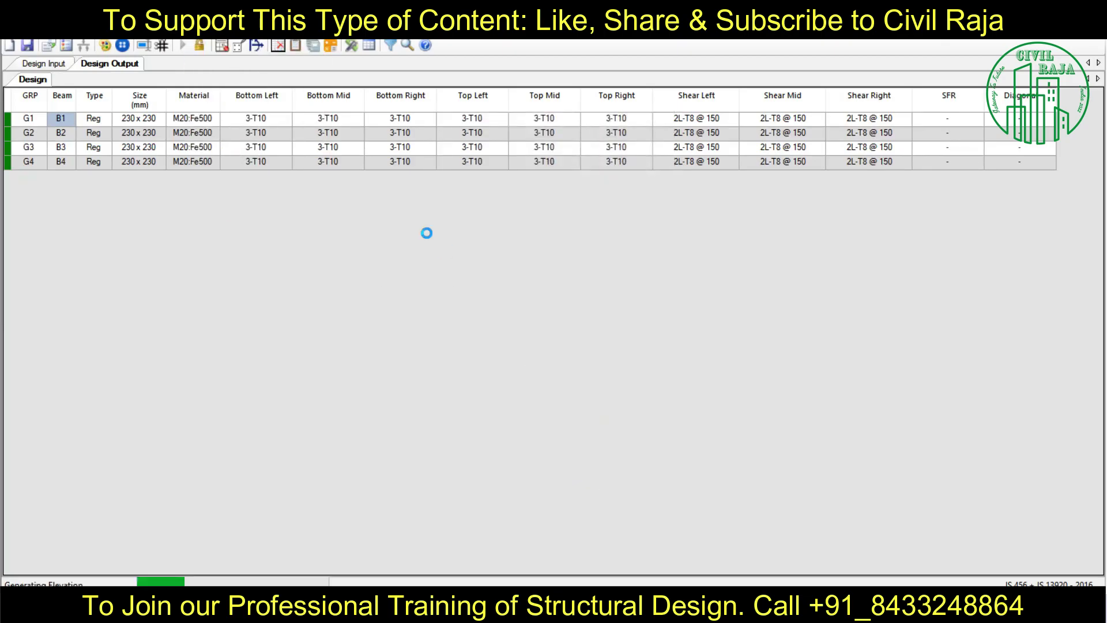
- Save the headroom roof beam elevation as DXF, then reopen a saved beam design project
left_click_drag(589, 346, 566, 347)
type("eadroom Roof Beam S")
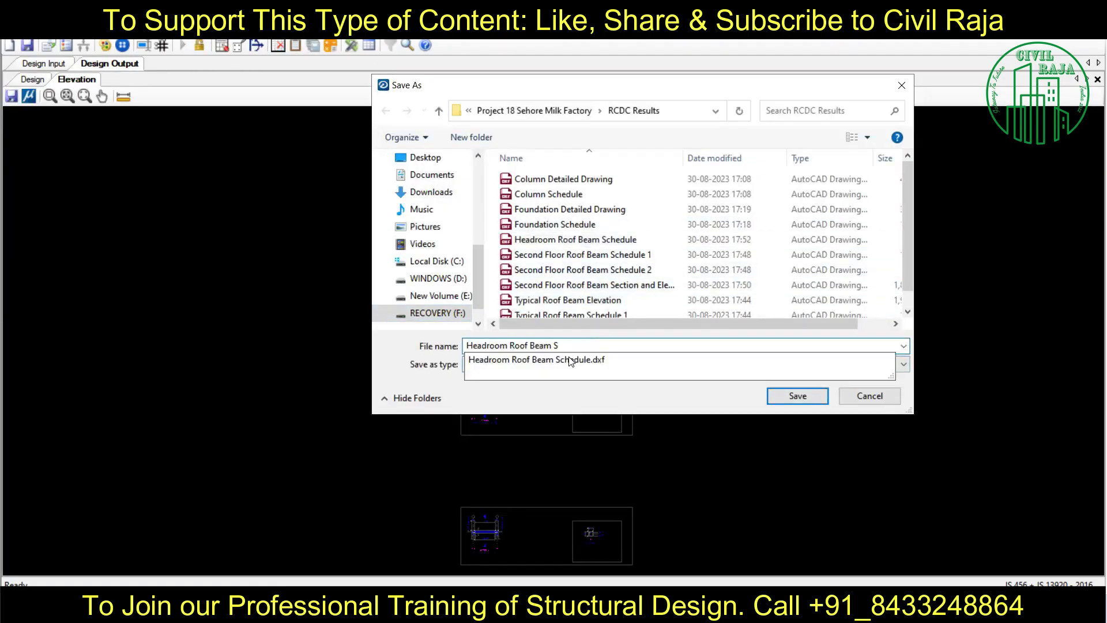
type("ct")
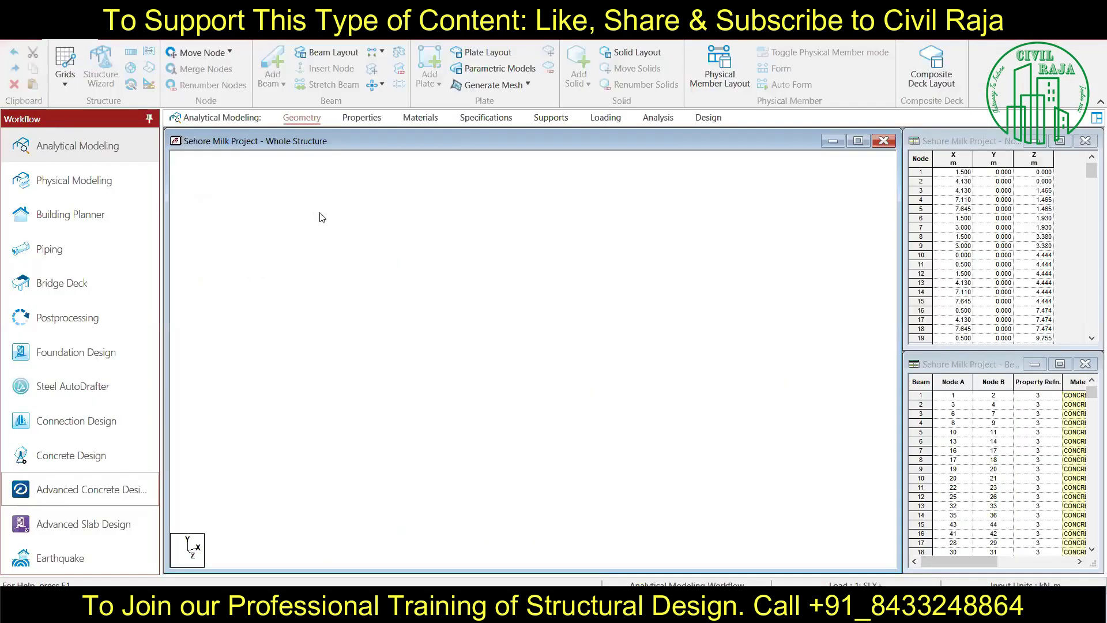
double_click(259, 367)
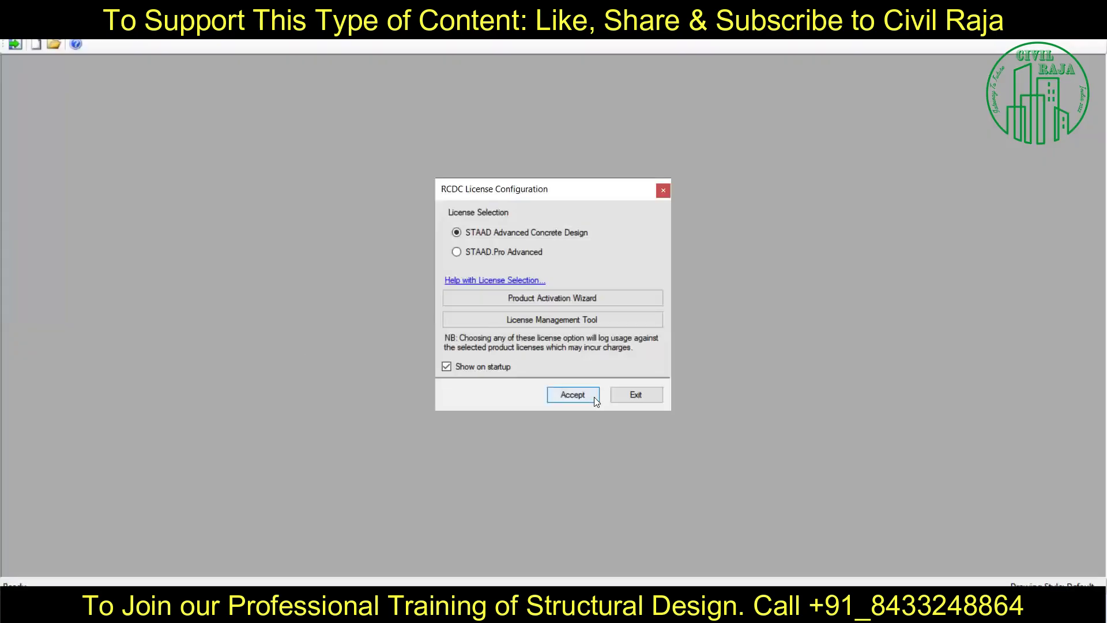
left_click(592, 395)
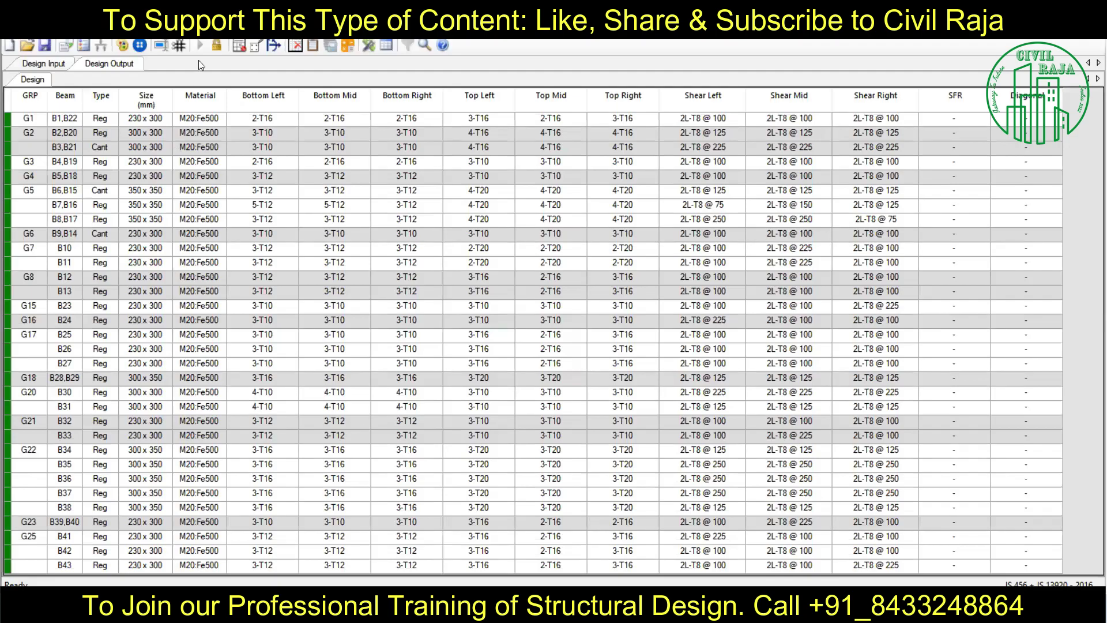
- Export the plinth beam text schedule as DXFs 'Plinth Beam Schedule 1' and 'Plinth Beam Schedule 2'
left_click(239, 45)
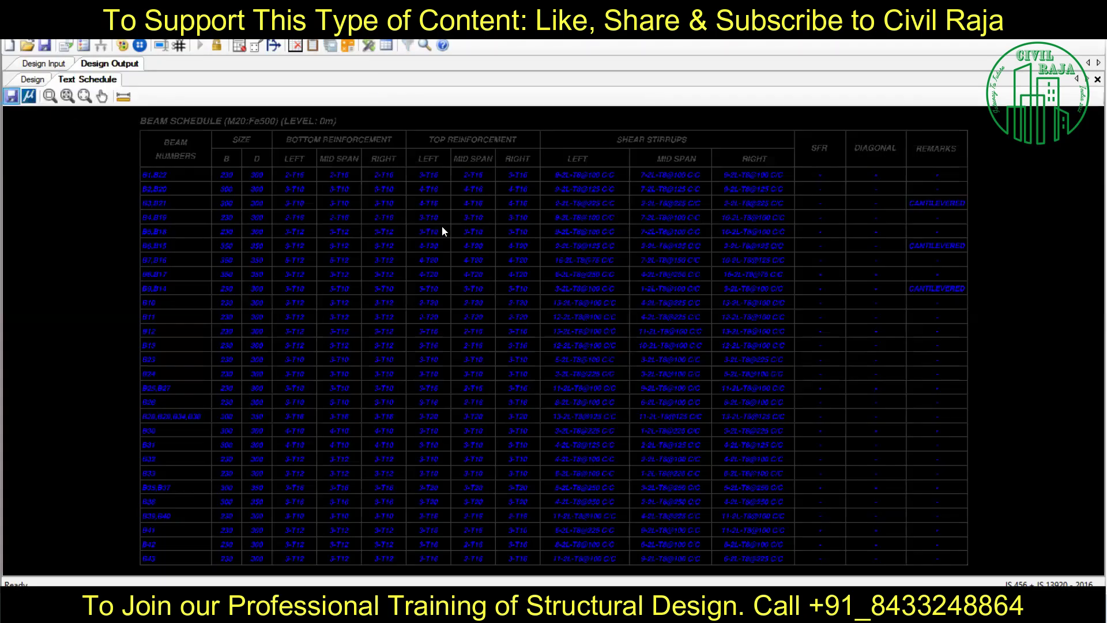
key("ctrl+s")
type("Plinth Beam Schedule 1")
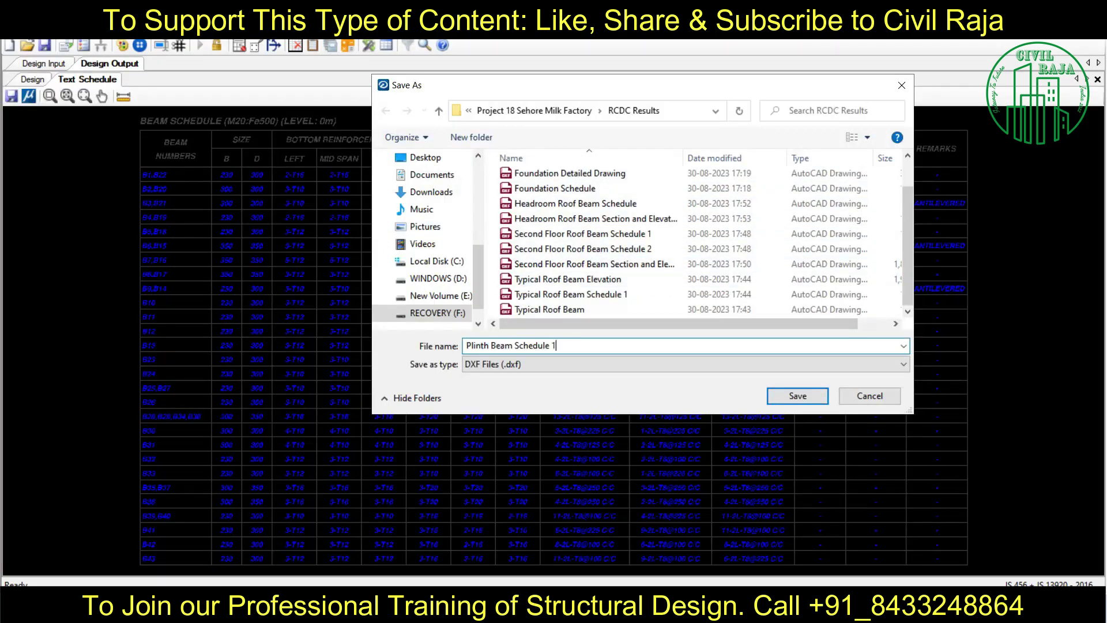
key("Return")
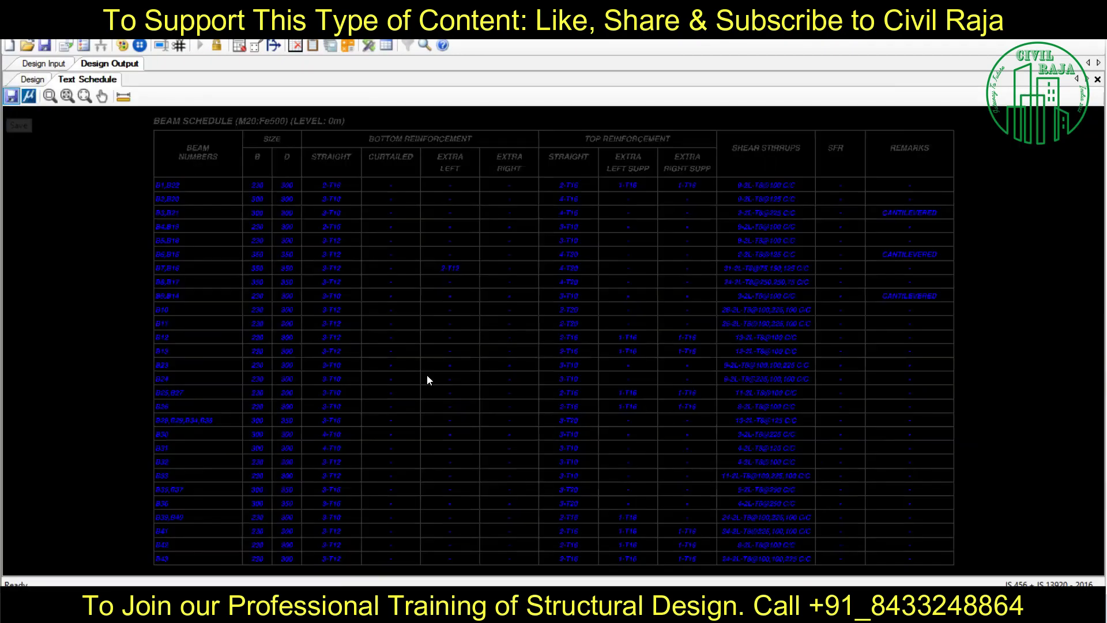
key("ctrl+s")
left_click(557, 218)
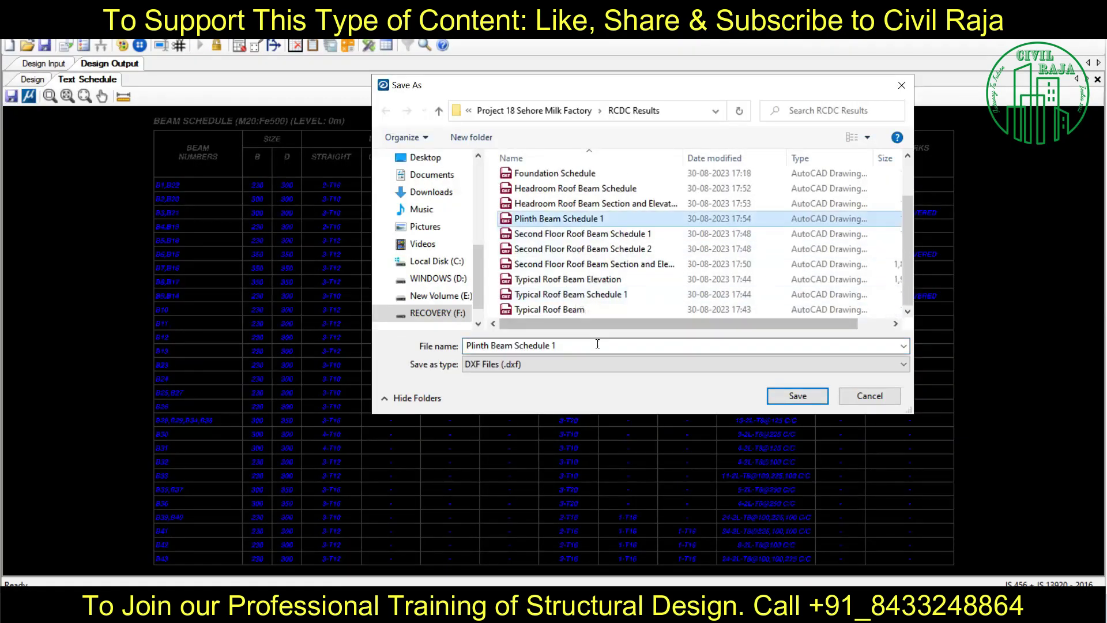
type("2")
left_click(796, 396)
- Generate the plinth beam elevation and save it as DXF 'Plinth Beam Section and Elevation'
left_click(199, 45)
left_click(248, 67)
left_click(585, 467)
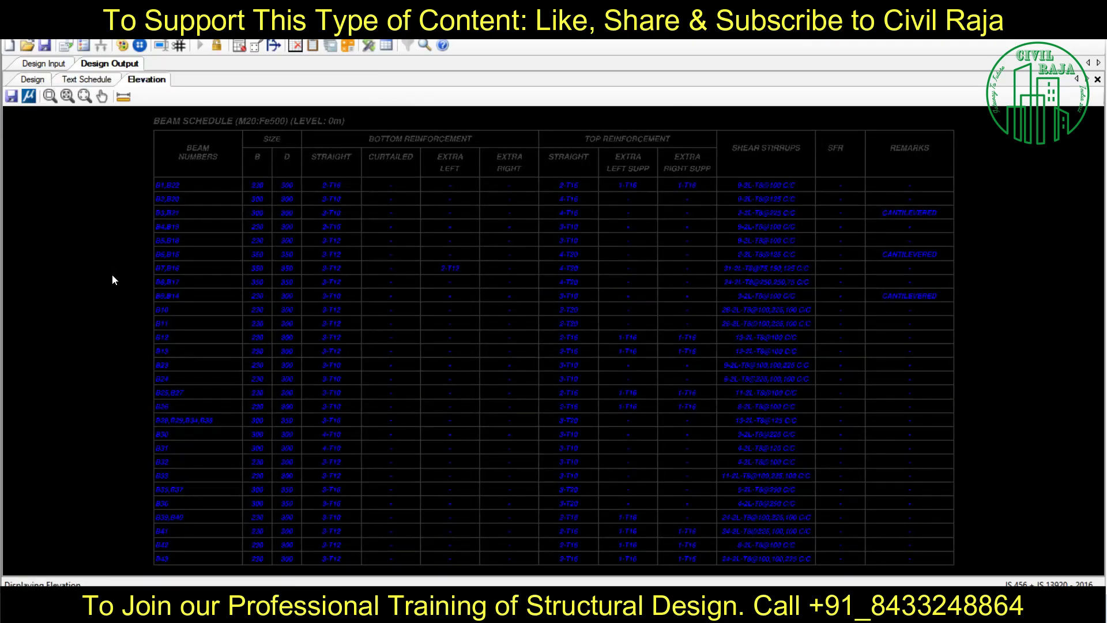
scroll(528, 200, "up", 5)
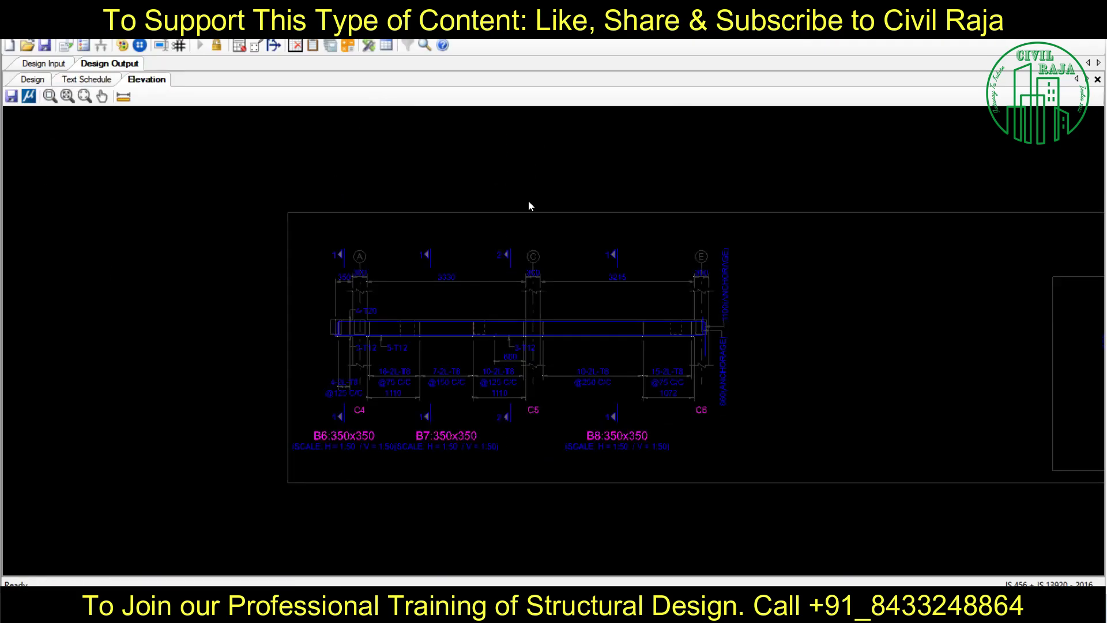
left_click(11, 96)
type("Plinth Beam S")
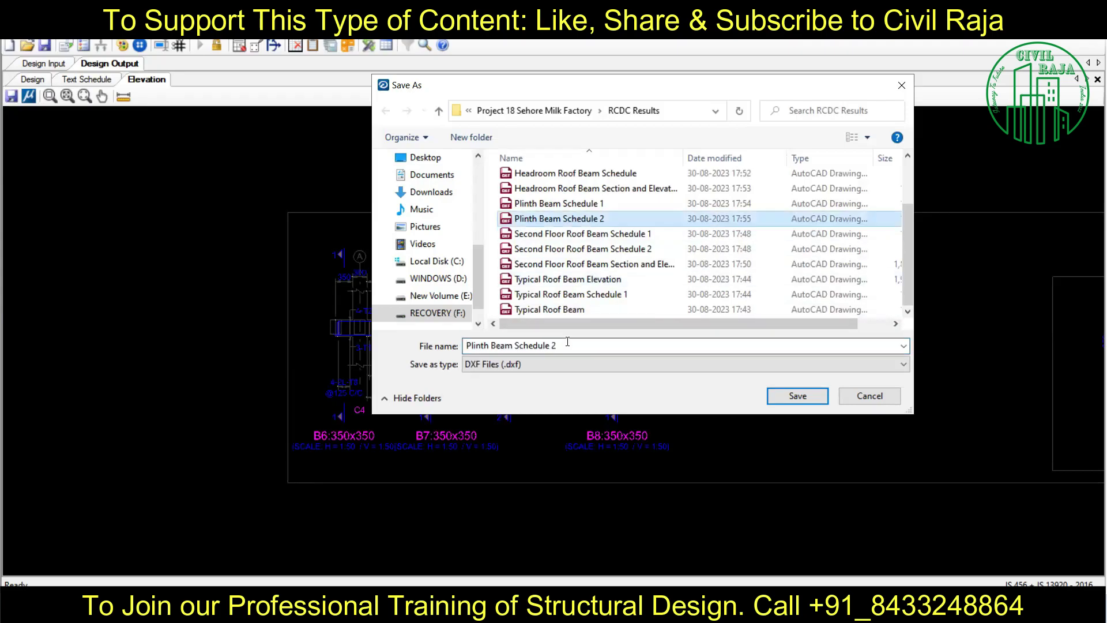
type("ection and Elevation")
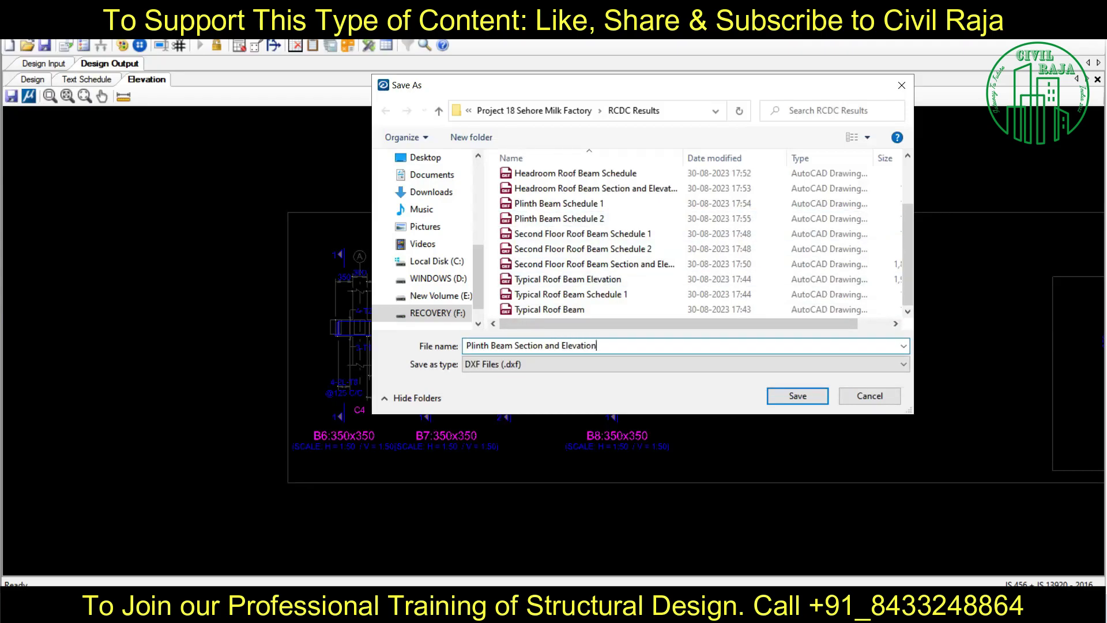
key("Return")
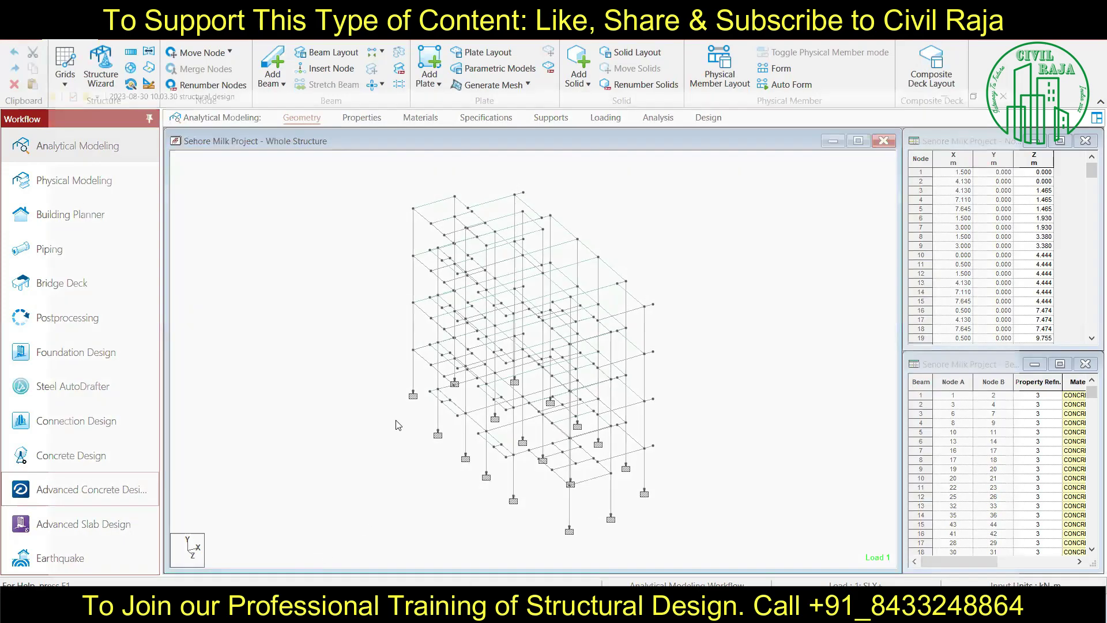
- Browse to F:\Civil Raja\Projects\Project 18 Sehore Milk Factory\RCDC Results and open Column Schedule in AutoCAD
left_click(279, 547)
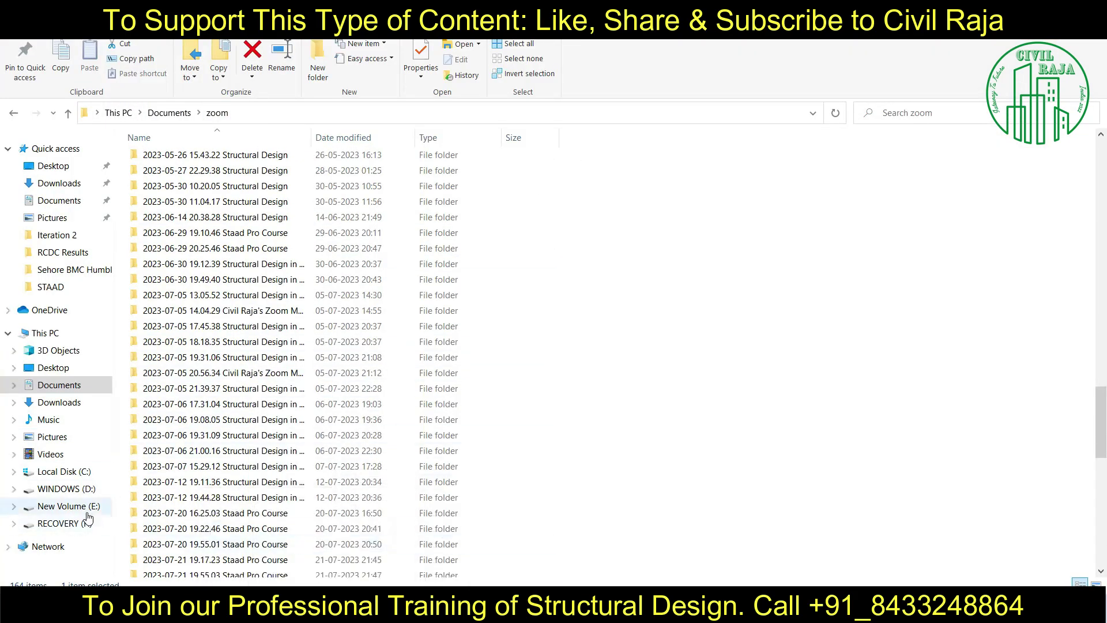
left_click(64, 522)
left_click(167, 362)
double_click(162, 190)
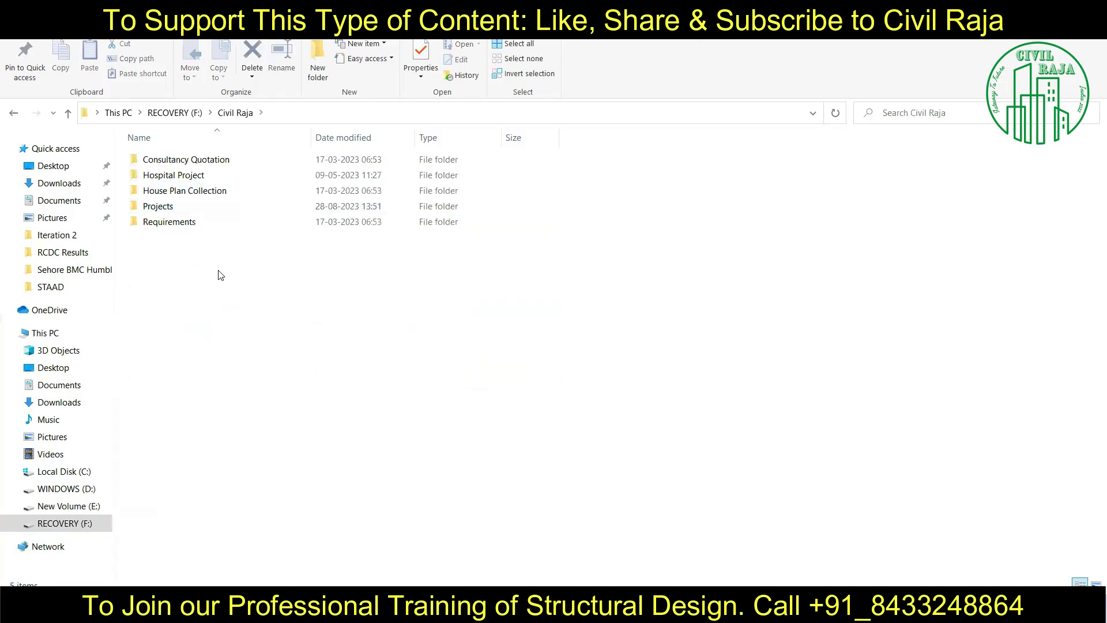
double_click(190, 346)
double_click(163, 159)
left_click(173, 174)
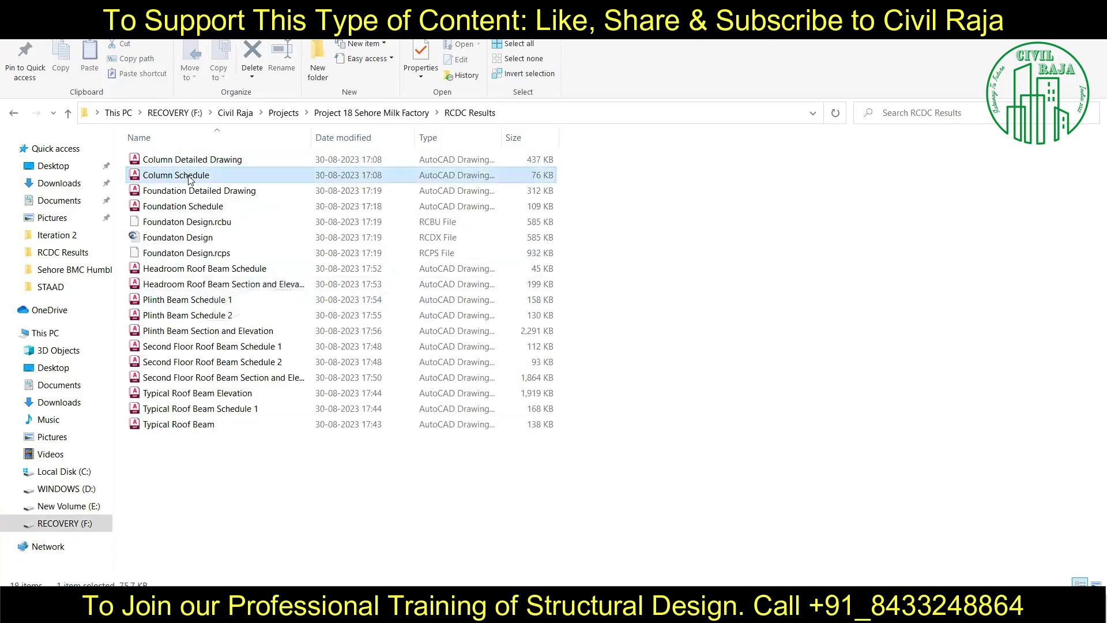
right_click(186, 175)
left_click(202, 188)
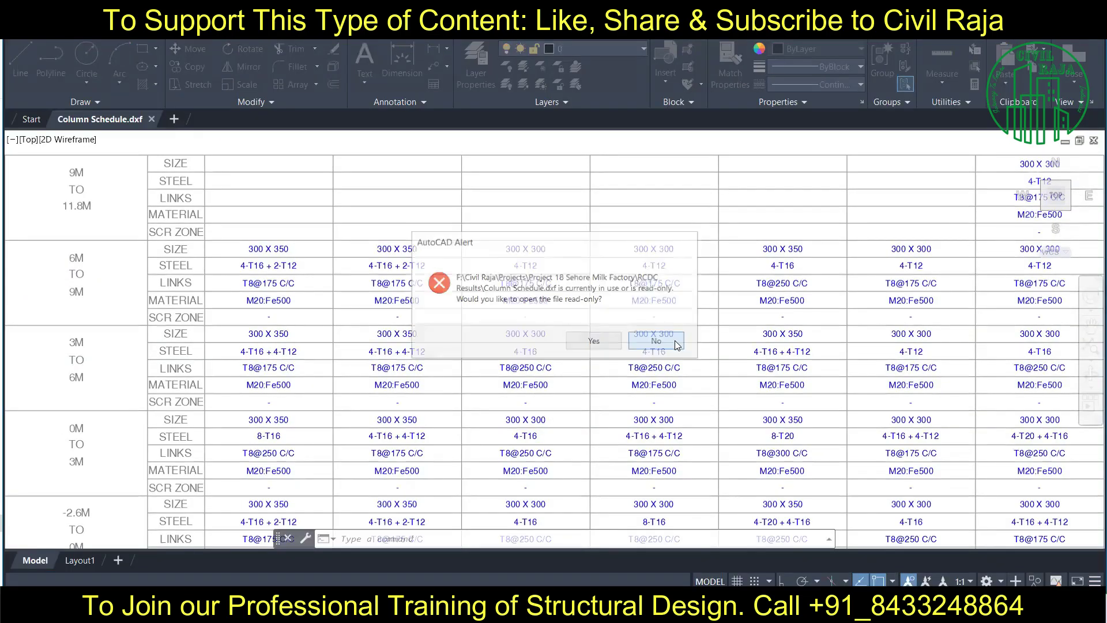
- Dismiss the AutoCAD alert and paste a duplicate of Column Schedule into the folder
left_click(656, 340)
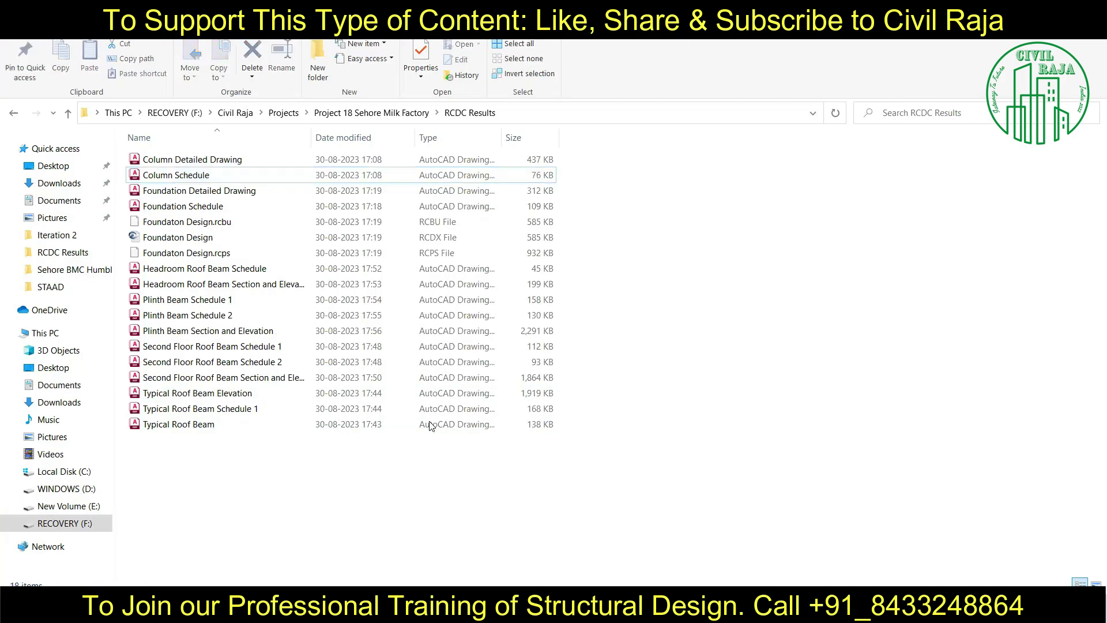
right_click(185, 173)
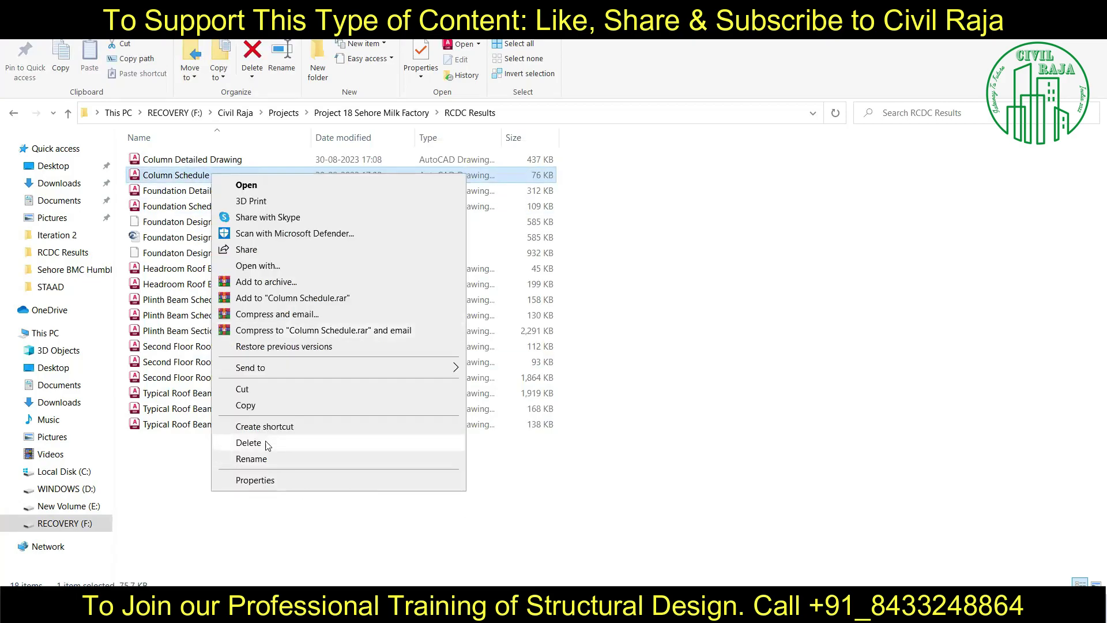
left_click(246, 405)
right_click(289, 469)
left_click(311, 361)
- Rename the duplicate to 'RCDC Results' and open it in AutoCAD
right_click(226, 176)
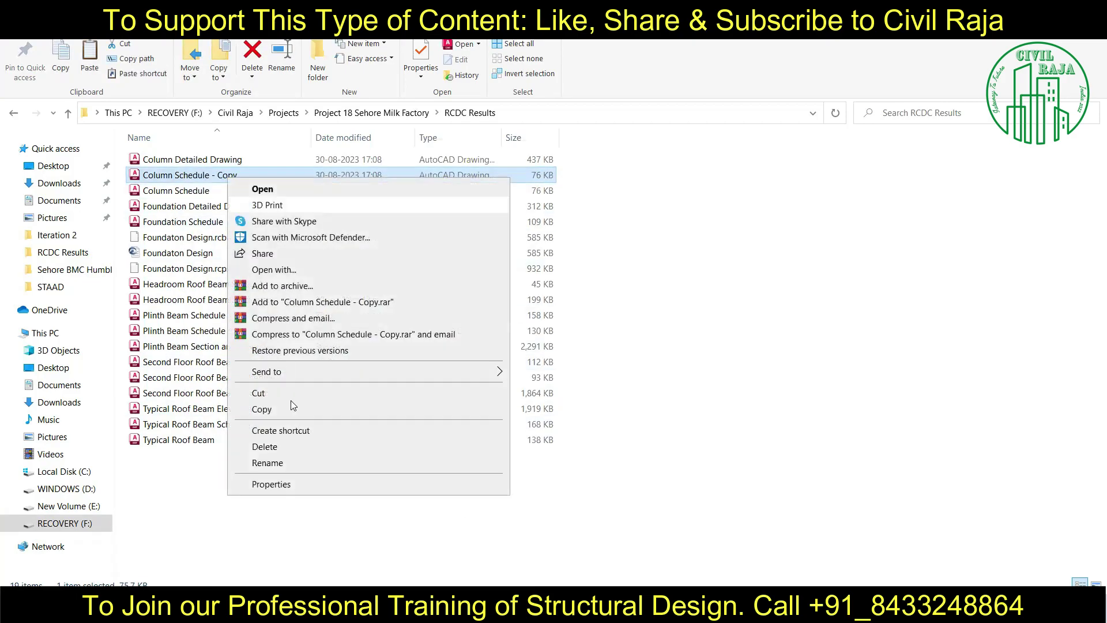
left_click(276, 467)
type("RCDC Results")
key("Return")
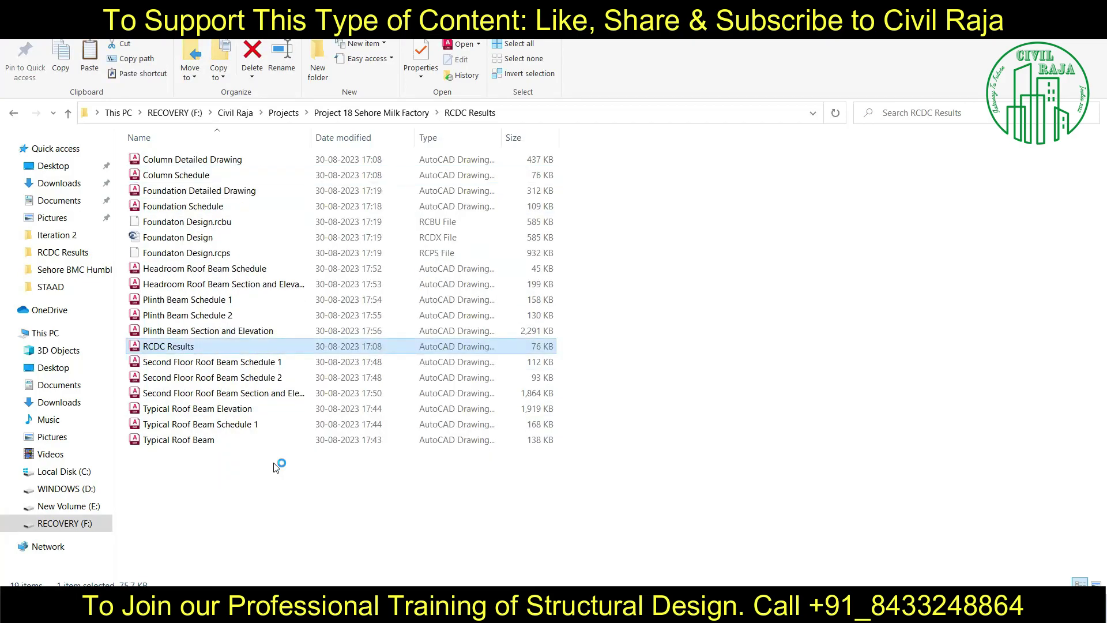
key("Return")
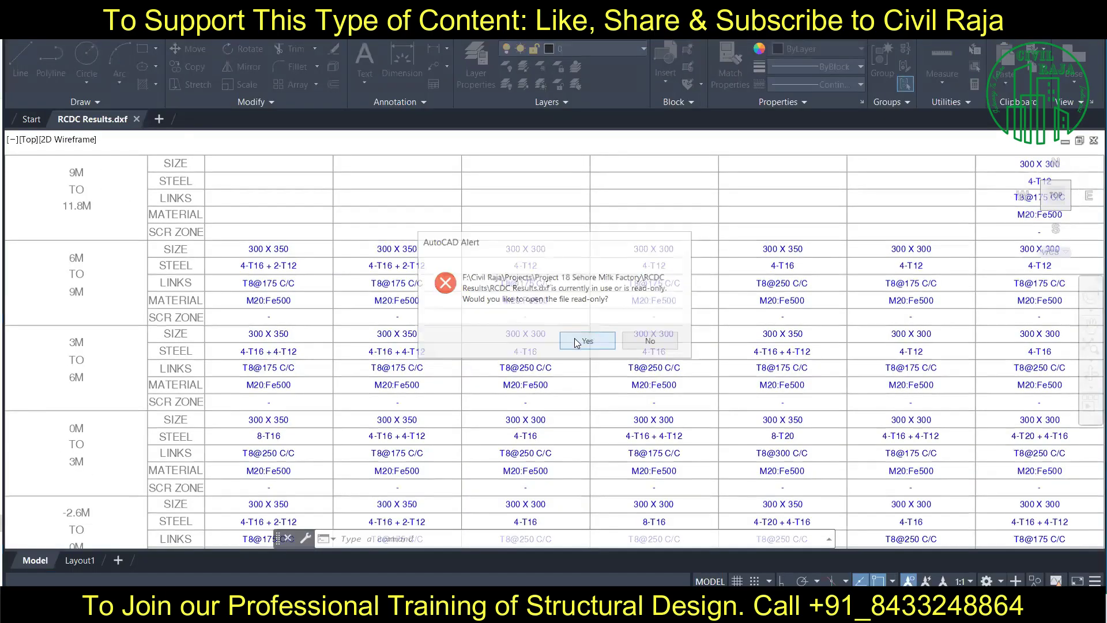
- Open the Column Detailed Drawing DXF from the RCDC Results folder
left_click(573, 340)
scroll(431, 314, "down", 5)
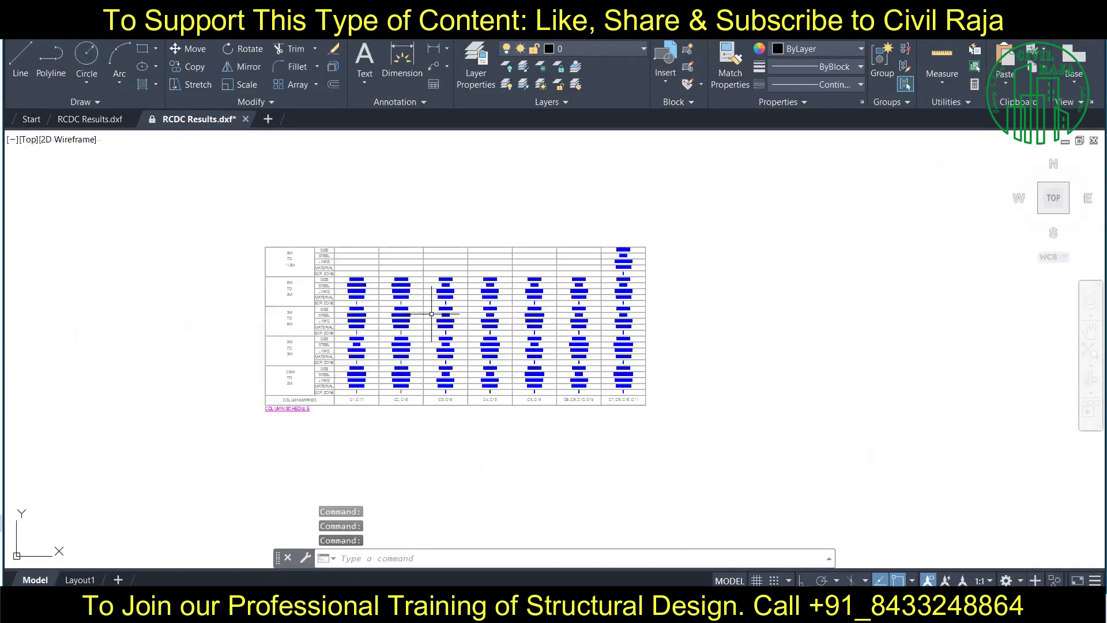
scroll(431, 314, "up", 3)
left_click(32, 119)
left_click(100, 246)
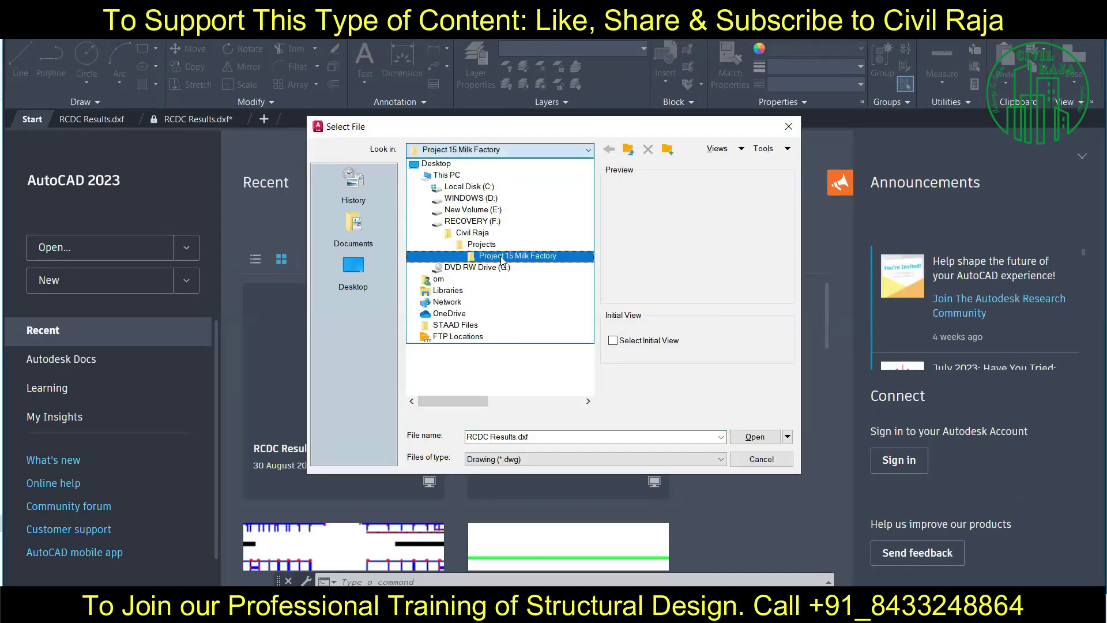
left_click(501, 256)
double_click(444, 194)
left_click(720, 459)
left_click(496, 479)
double_click(438, 214)
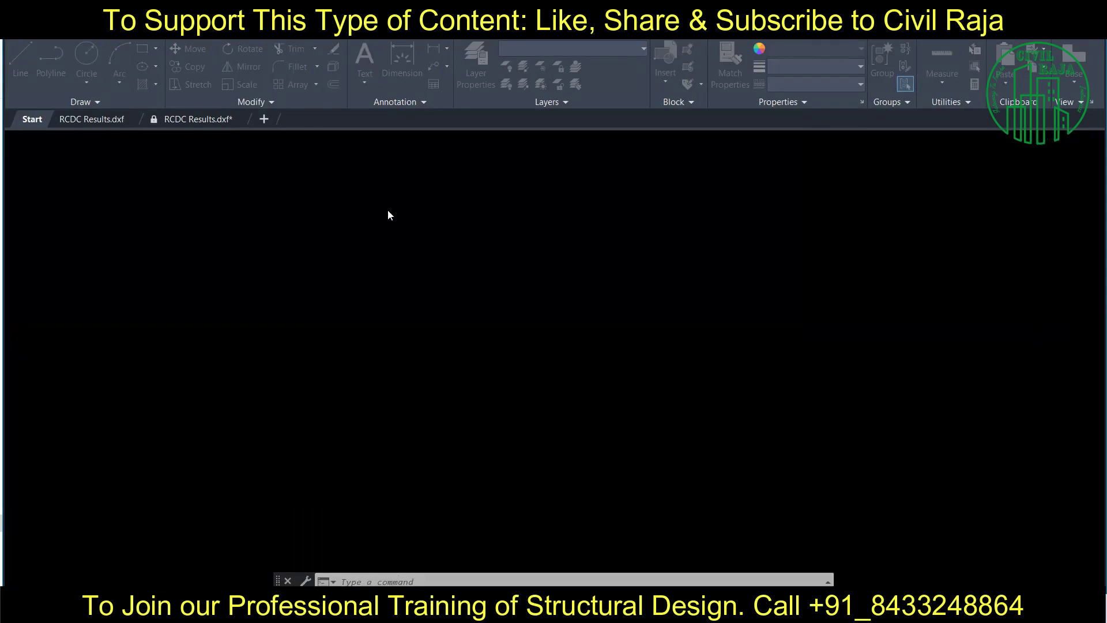
- Save the combined RCDC Results drawing
scroll(257, 240, "down", 5)
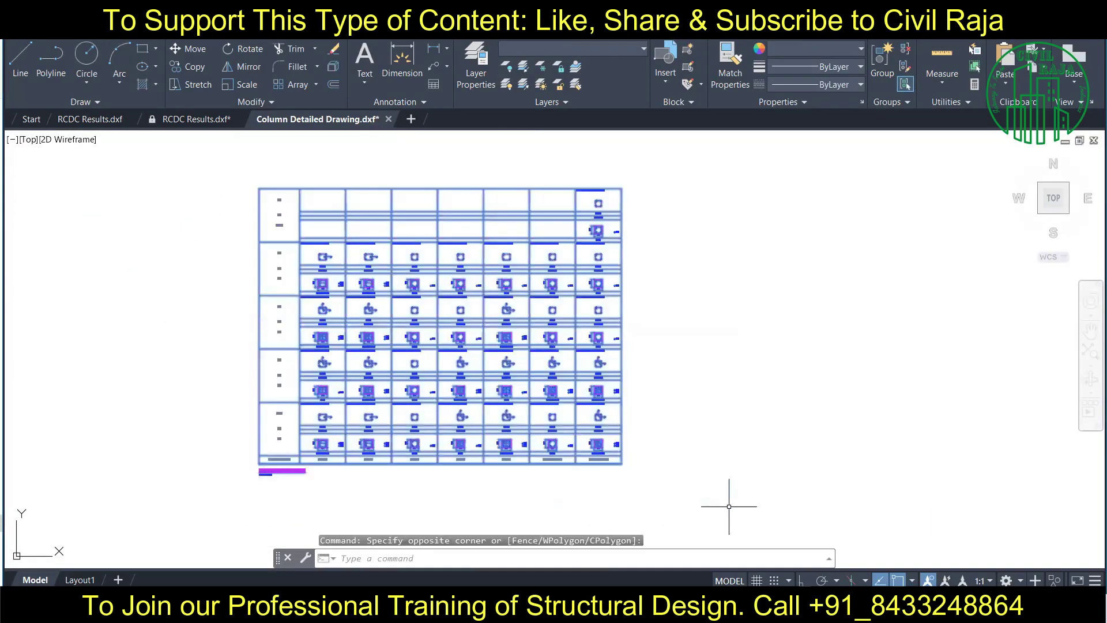
key("ctrl+shift+Tab")
key("ctrl+s")
left_click(761, 436)
- Copy all column details and paste them below the column schedule in RCDC Results
left_click(285, 118)
left_click(242, 180)
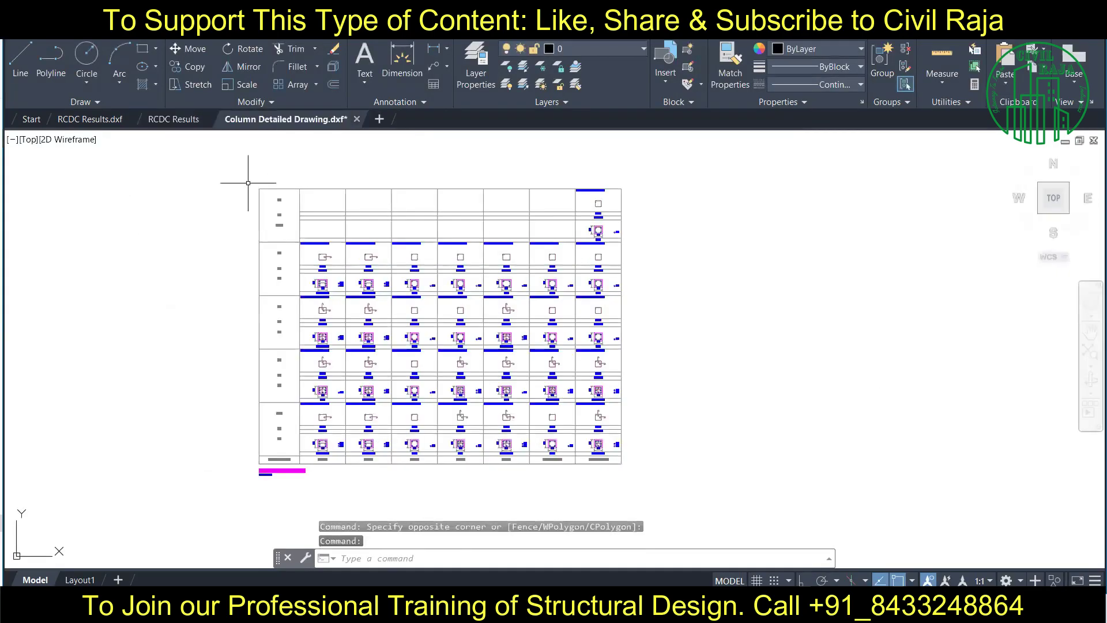
left_click(634, 479)
key("ctrl+c")
left_click(173, 119)
key("ctrl+v")
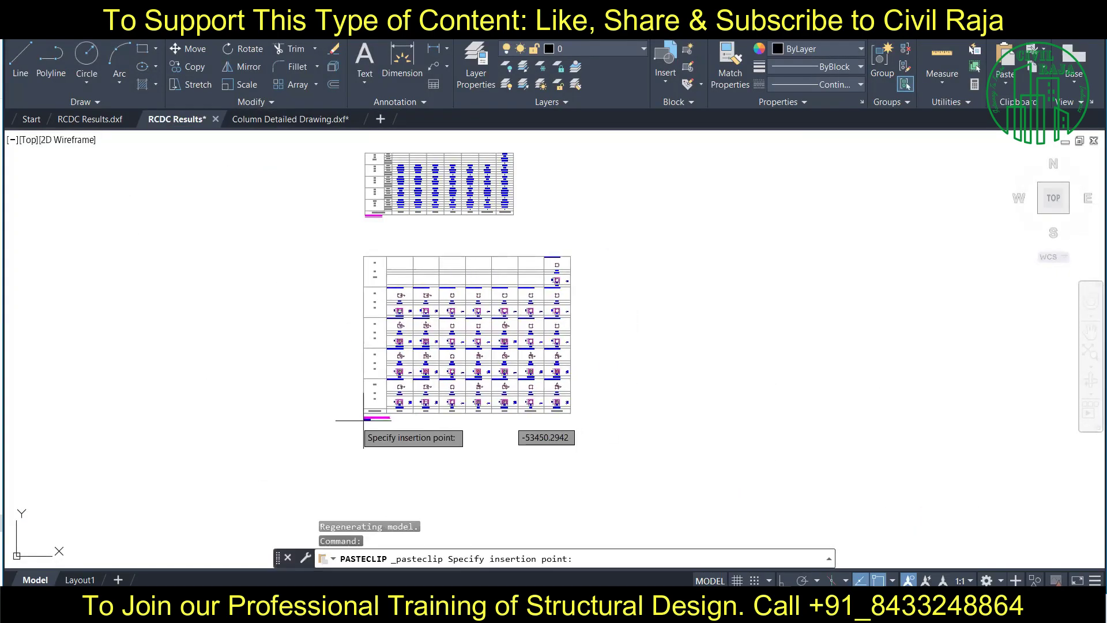
left_click(375, 441)
- Copy the Foundation Detailed Drawing contents and paste them into free space in RCDC Results
left_click(32, 118)
key("ctrl+o")
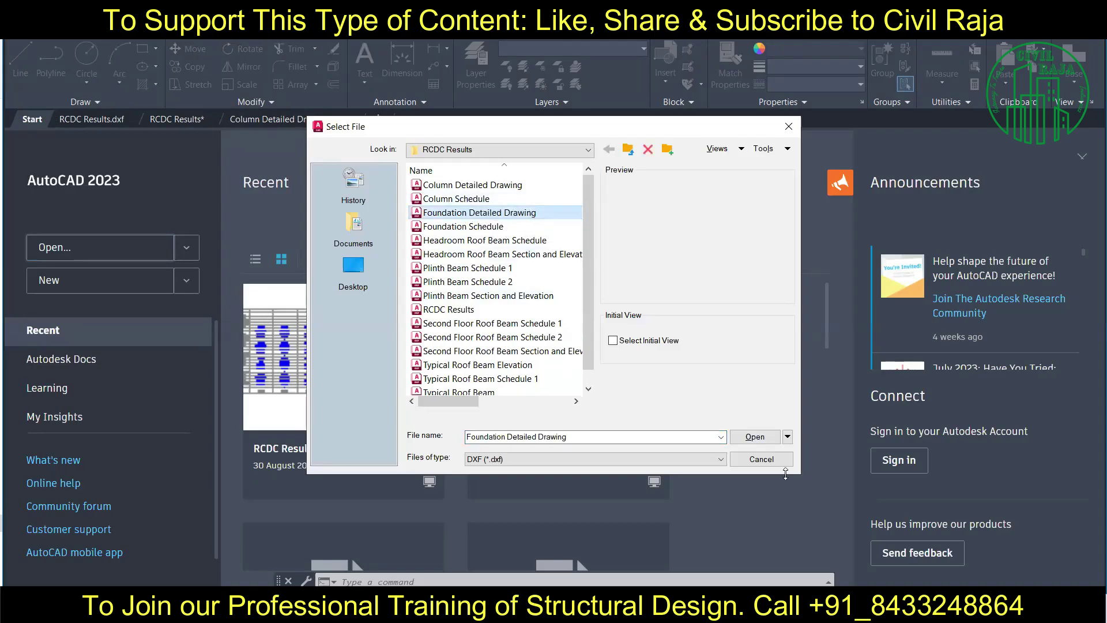
left_click(754, 437)
scroll(289, 294, "down", 3)
left_click(288, 190)
left_click(720, 420)
key("ctrl+c")
left_click(173, 119)
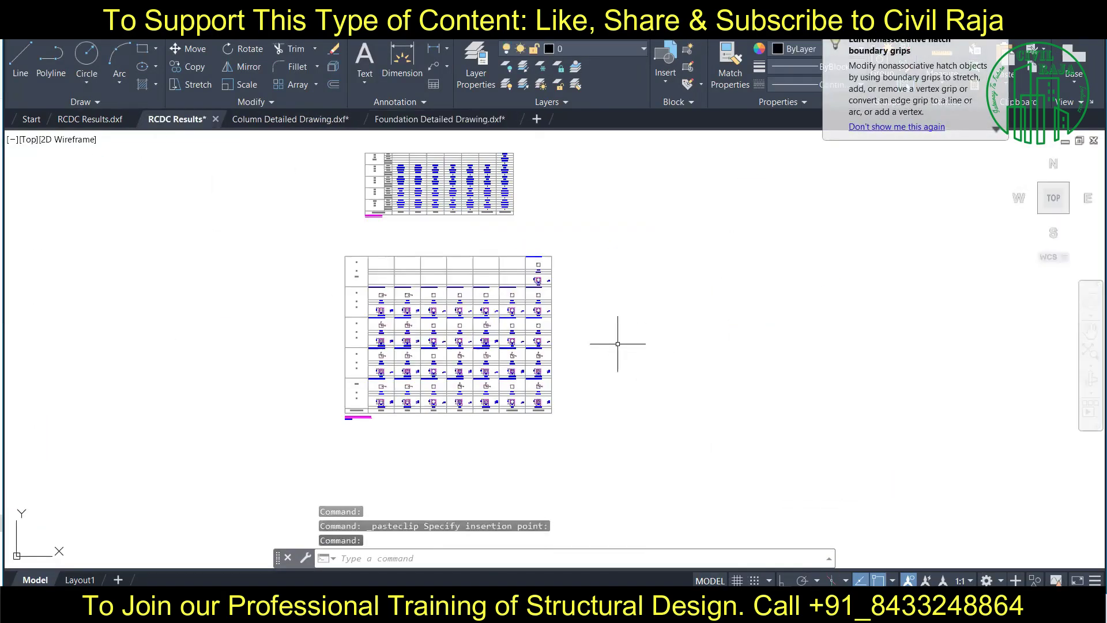
middle_click_drag(288, 322, 800, 375)
key("ctrl+v")
- Close the foundation and column detailed drawings and the duplicate RCDC Results.dxf
left_click(513, 119)
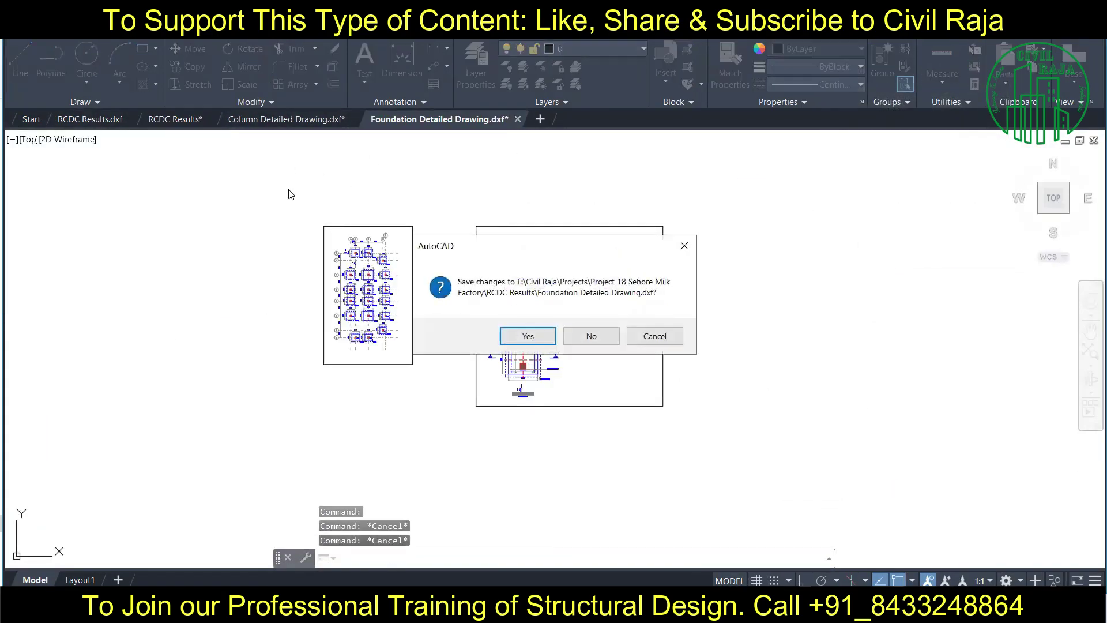
left_click(588, 333)
left_click(357, 119)
left_click(588, 334)
left_click(131, 118)
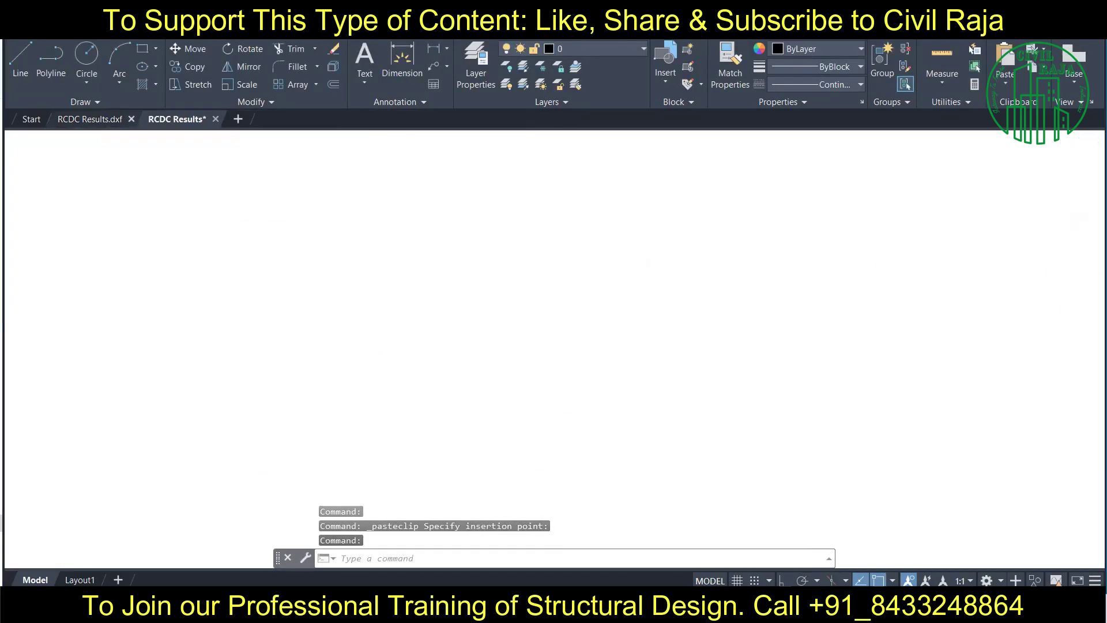
- Paste the Foundation Schedule table into RCDC Results and close the Foundation Schedule drawing
left_click(32, 119)
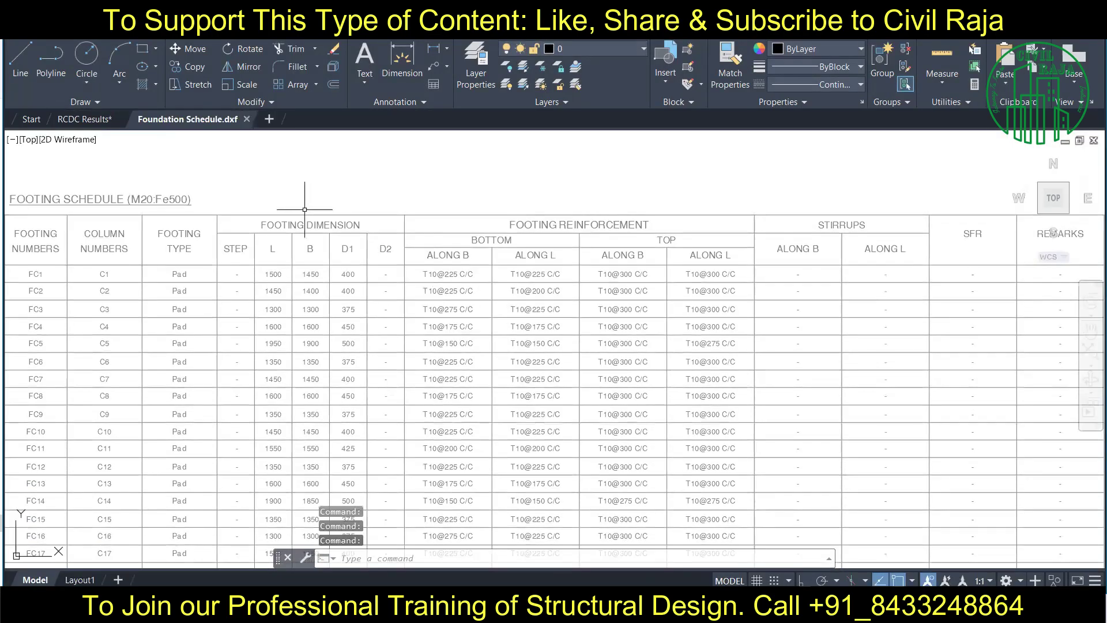
left_click(72, 164)
left_click(842, 501)
key("ctrl+c")
left_click(92, 119)
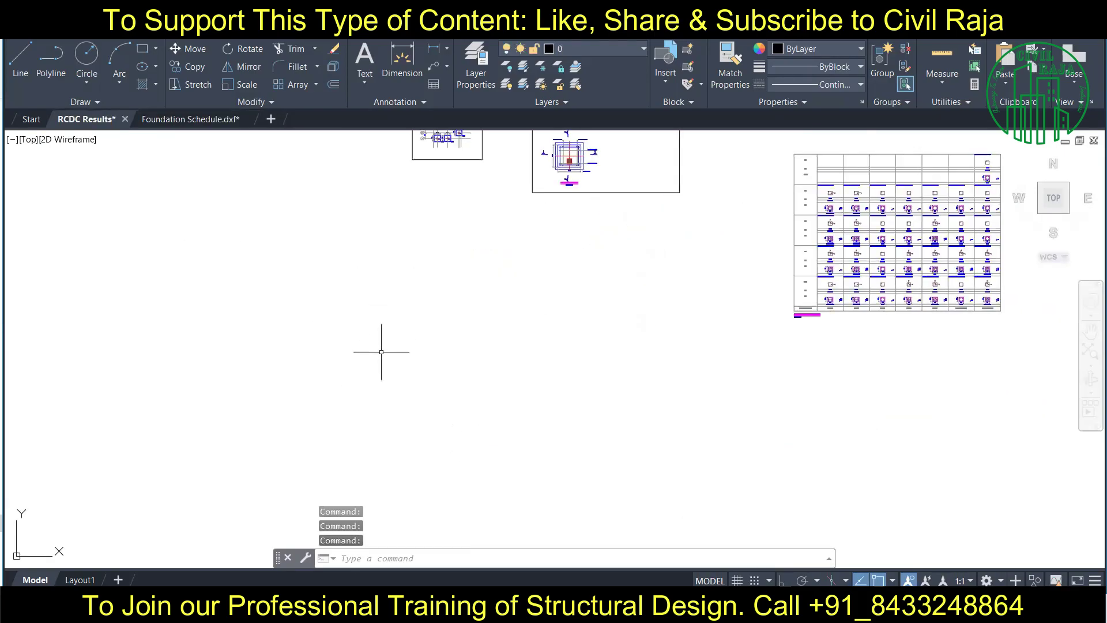
key("ctrl+v")
left_click(420, 309)
scroll(390, 375, "down", 5)
left_click(249, 119)
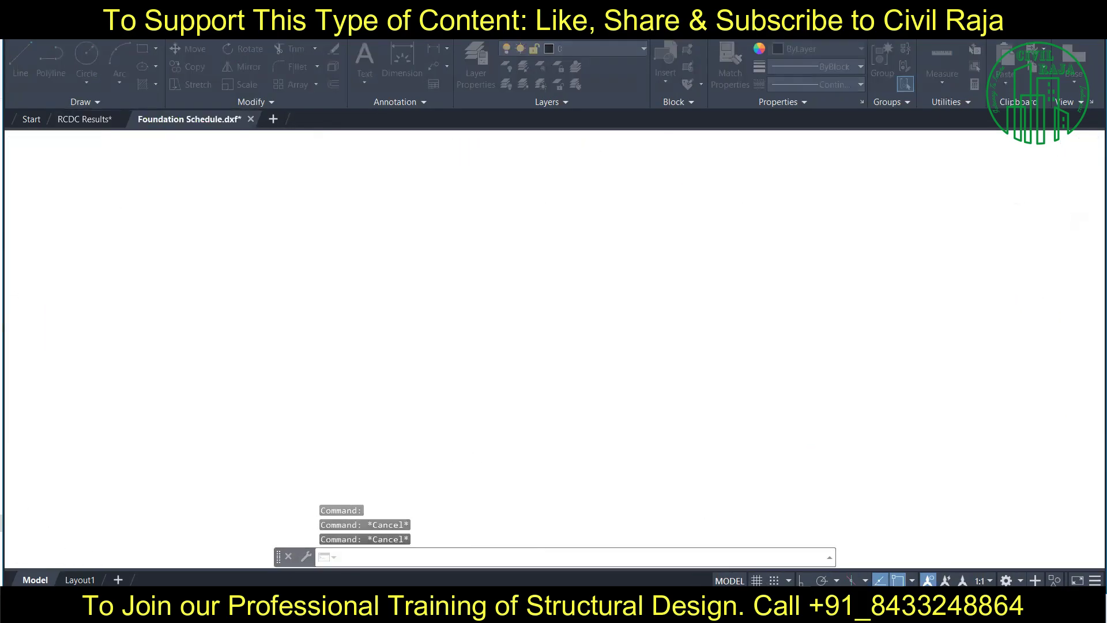
left_click(74, 247)
left_click(452, 241)
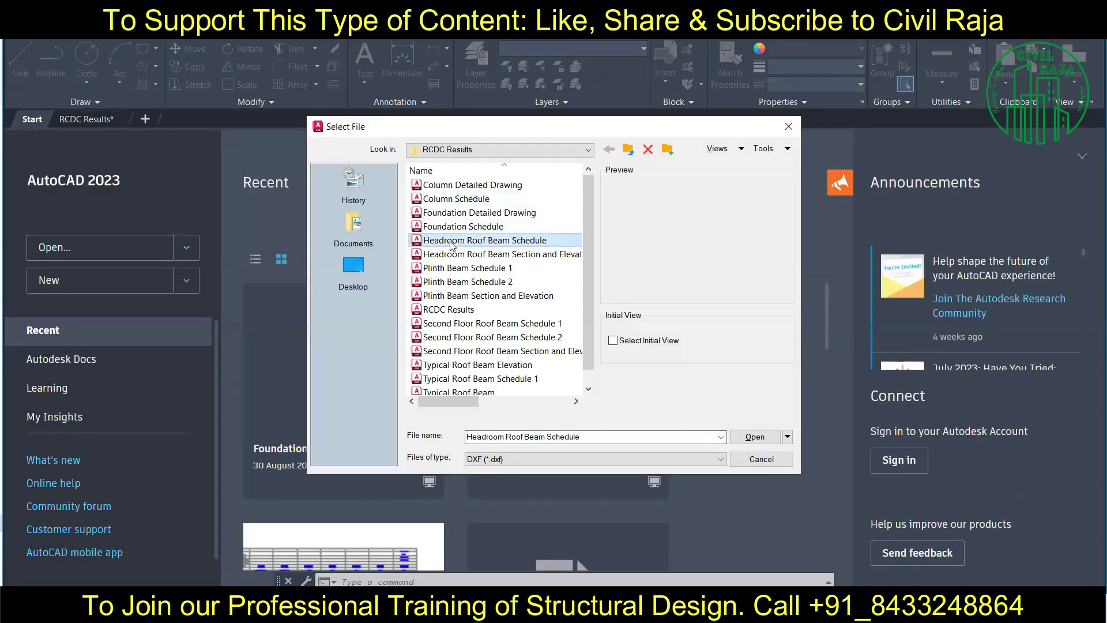
- Copy the Plinth Beam Schedule 1 table and paste it into RCDC Results
left_click(759, 440)
left_click(201, 165)
left_click(841, 515)
key("ctrl+c")
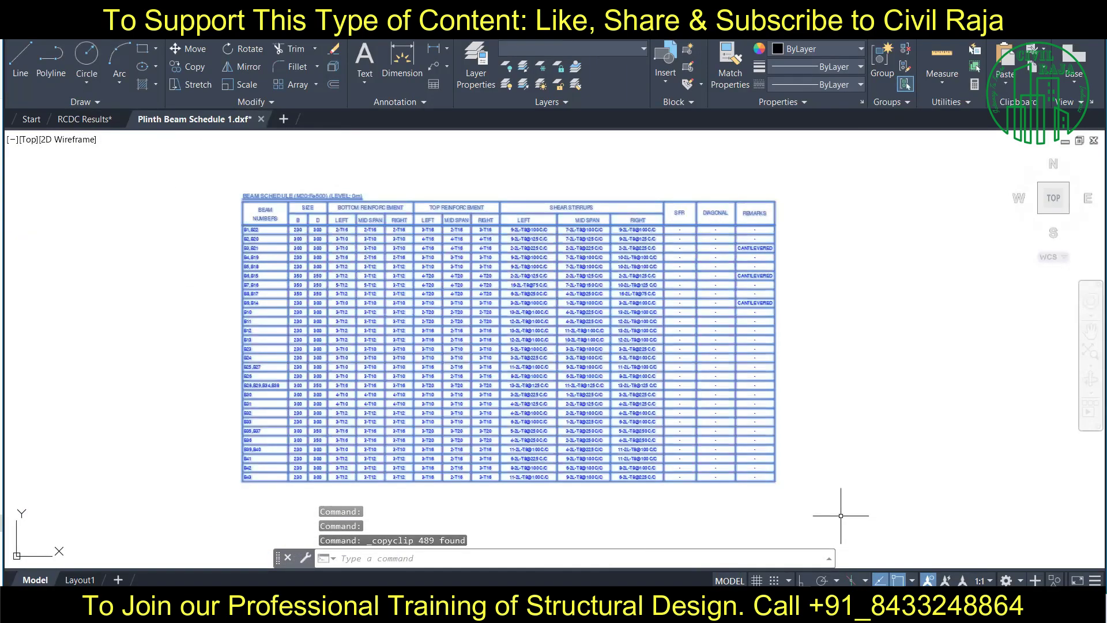
left_click(74, 120)
key("ctrl+v")
- Open Plinth Beam Schedule 2 and paste its table below the first schedule in RCDC Results
left_click(298, 323)
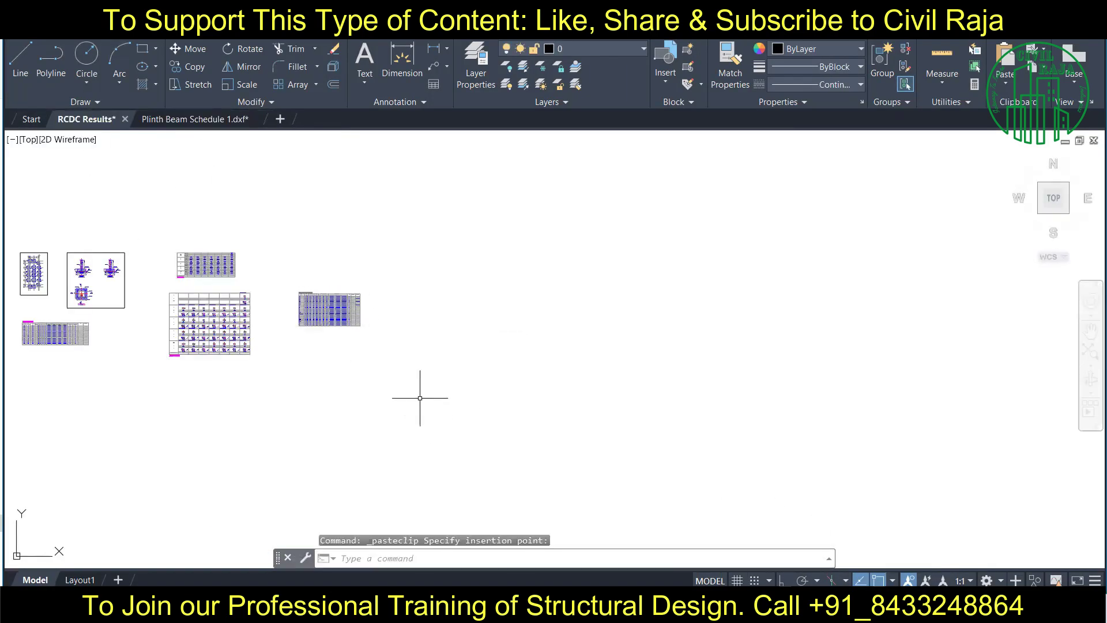
left_click(31, 120)
left_click(74, 247)
double_click(493, 282)
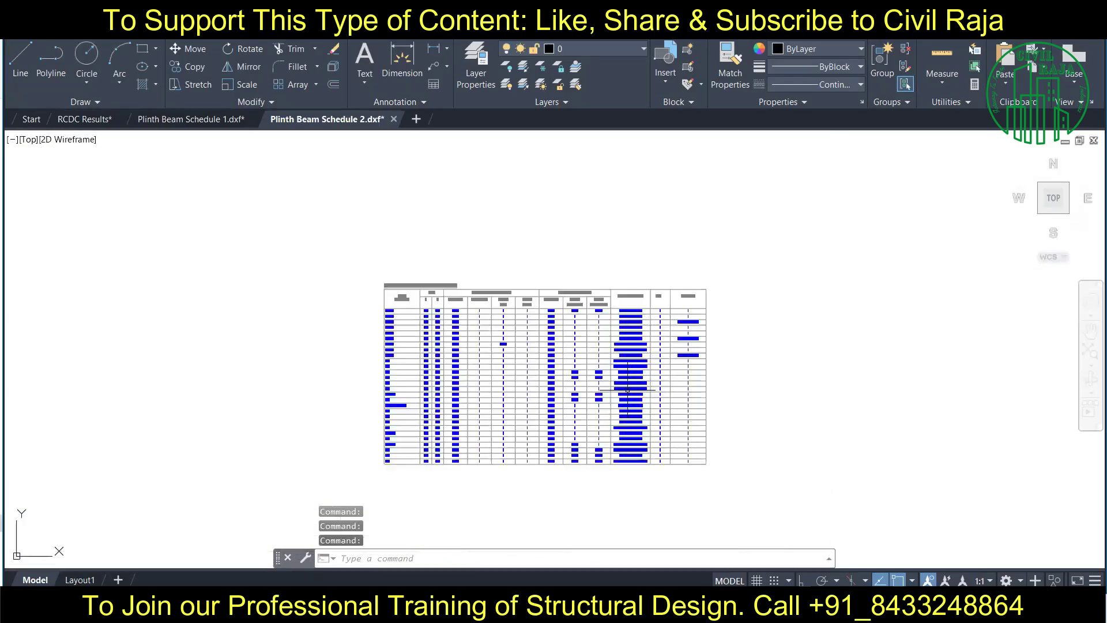
left_click(261, 119)
key("ctrl+v")
left_click(300, 376)
left_click(261, 118)
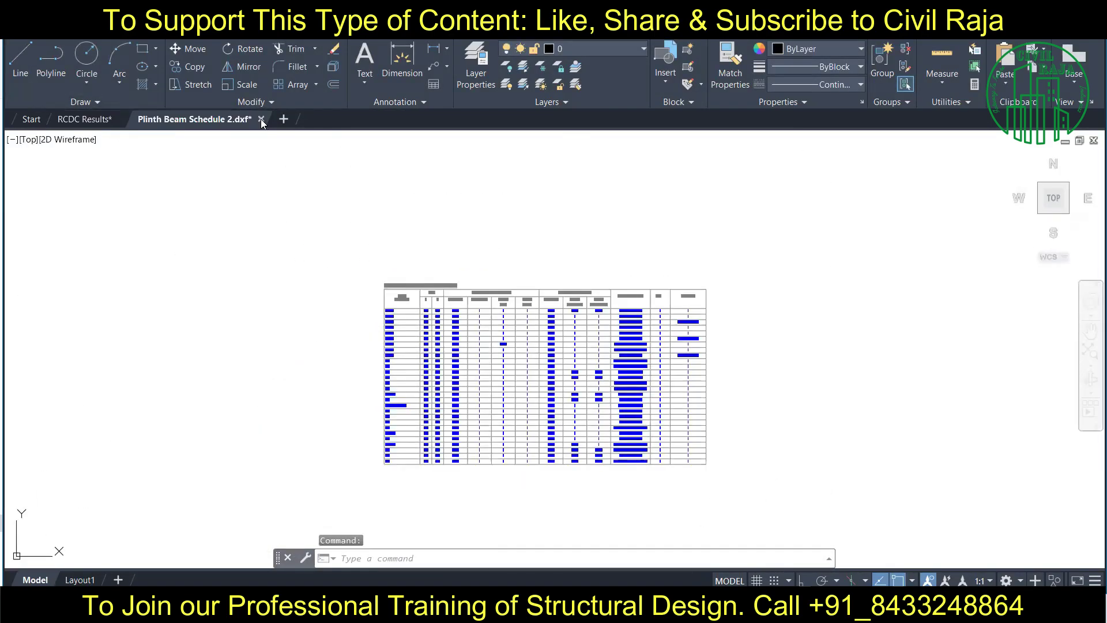
- Open Plinth Beam Section and Elevation and copy the whole drawing
left_click(31, 119)
left_click(57, 258)
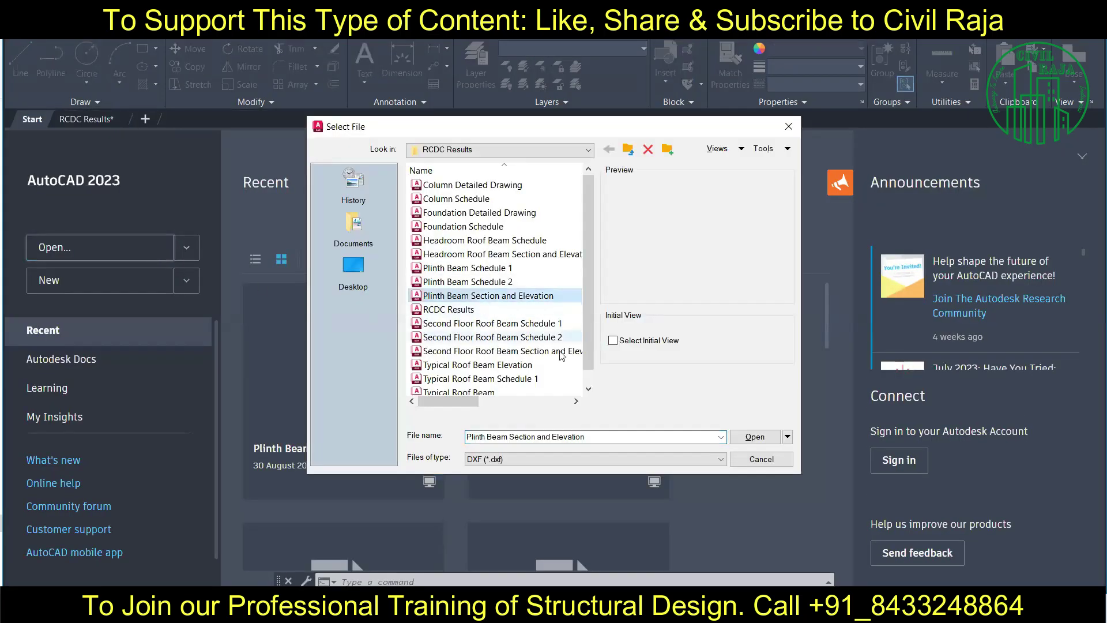
double_click(462, 309)
scroll(526, 280, "down", 4)
left_click_drag(305, 202, 444, 469)
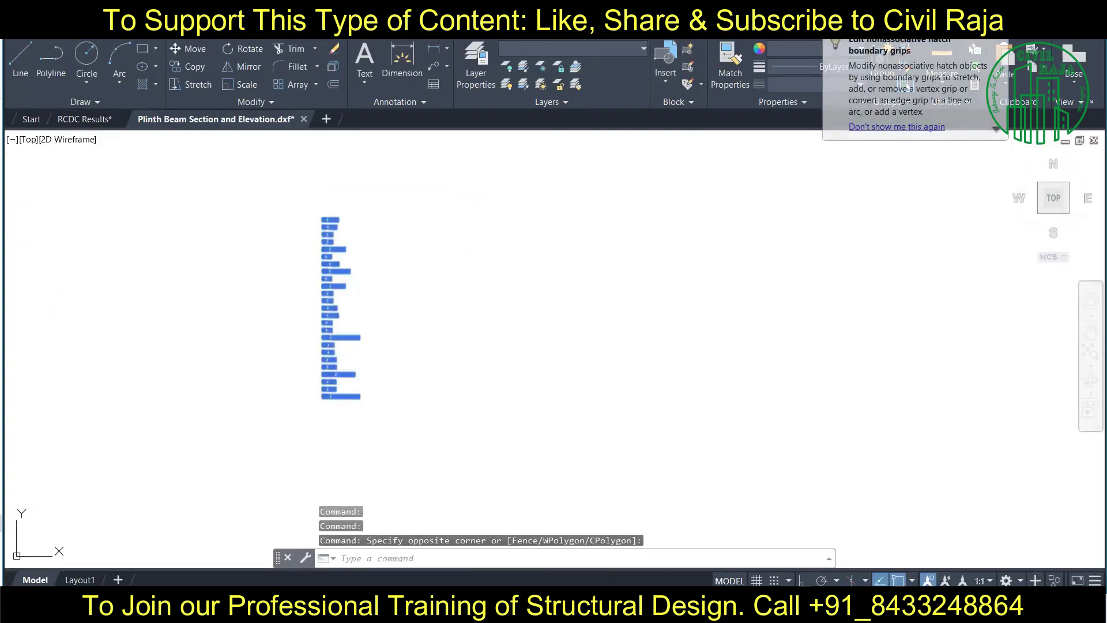
key("ctrl+c")
- Paste the plinth beam section and elevation above the plinth schedules in RCDC Results
left_click(32, 118)
left_click(57, 247)
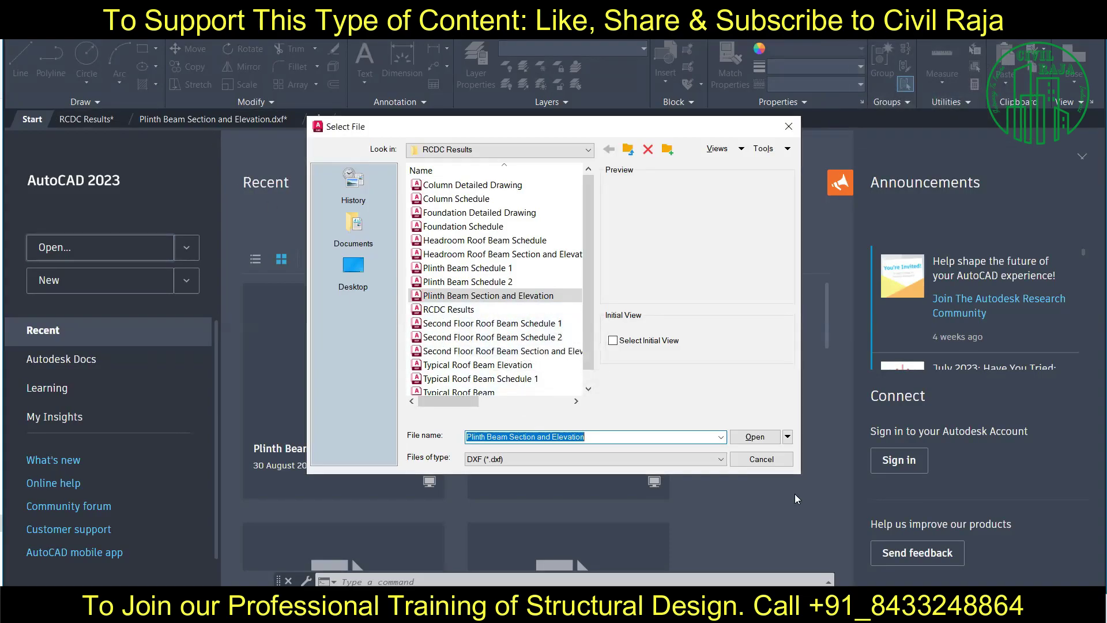
key("Return")
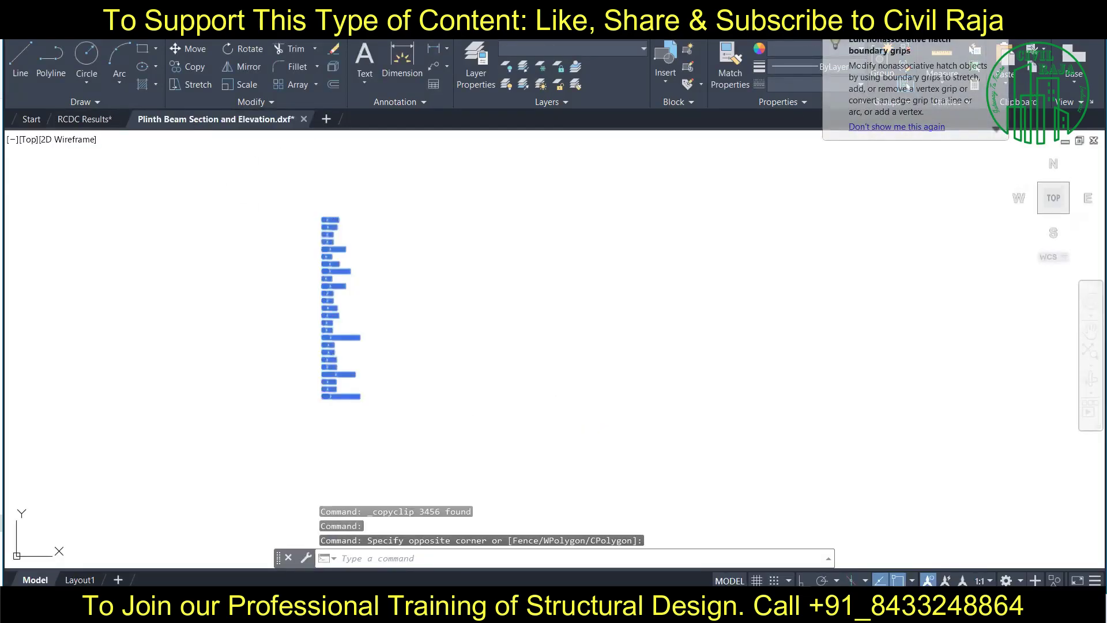
key("ctrl+Tab")
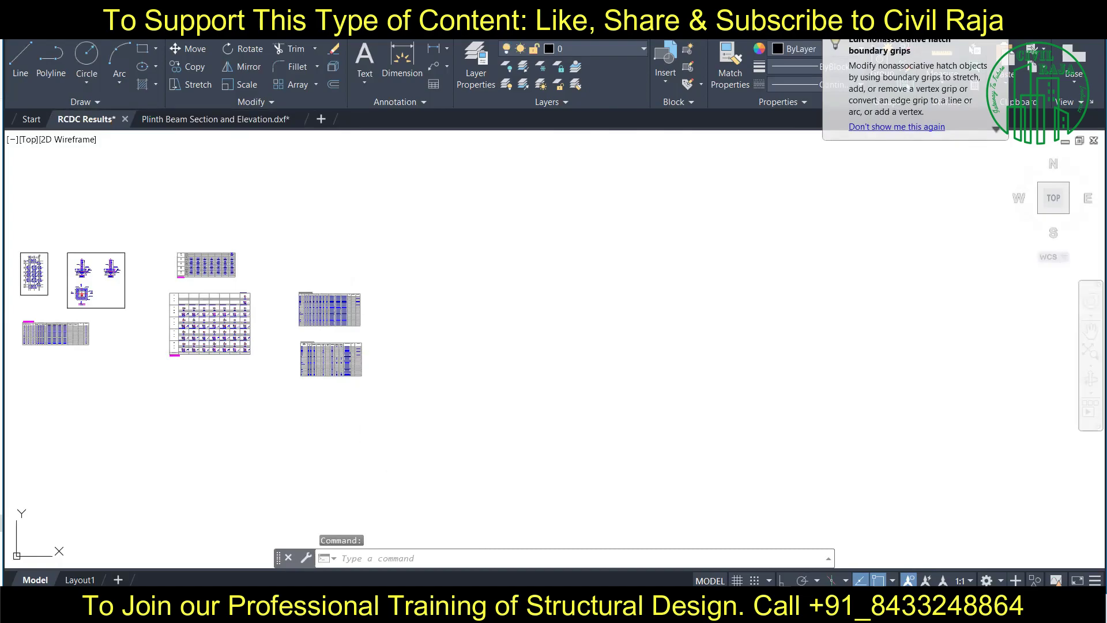
key("ctrl+v")
scroll(499, 309, "down", 3)
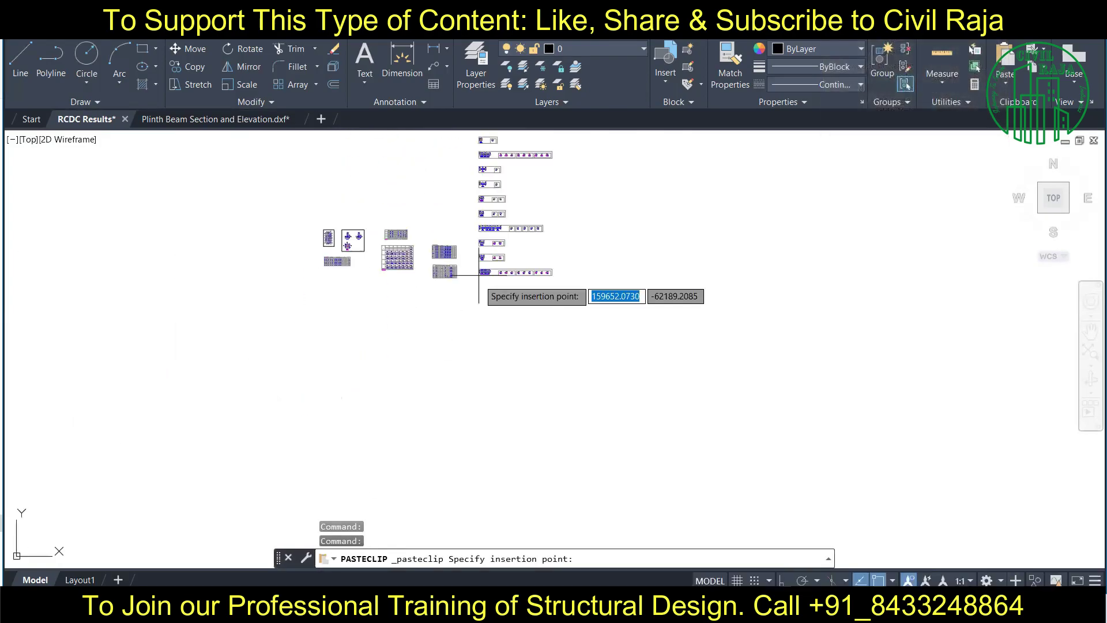
left_click(431, 222)
- Close the Plinth Beam Section and Elevation file, answering the save prompt
left_click(294, 118)
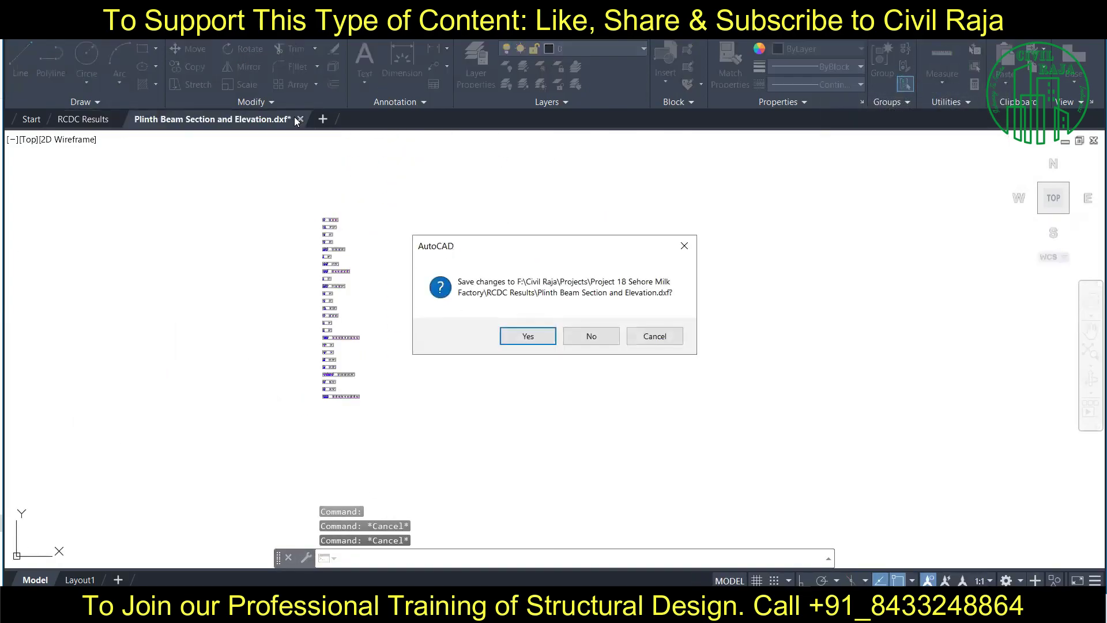
left_click(526, 336)
left_click(32, 119)
left_click(54, 246)
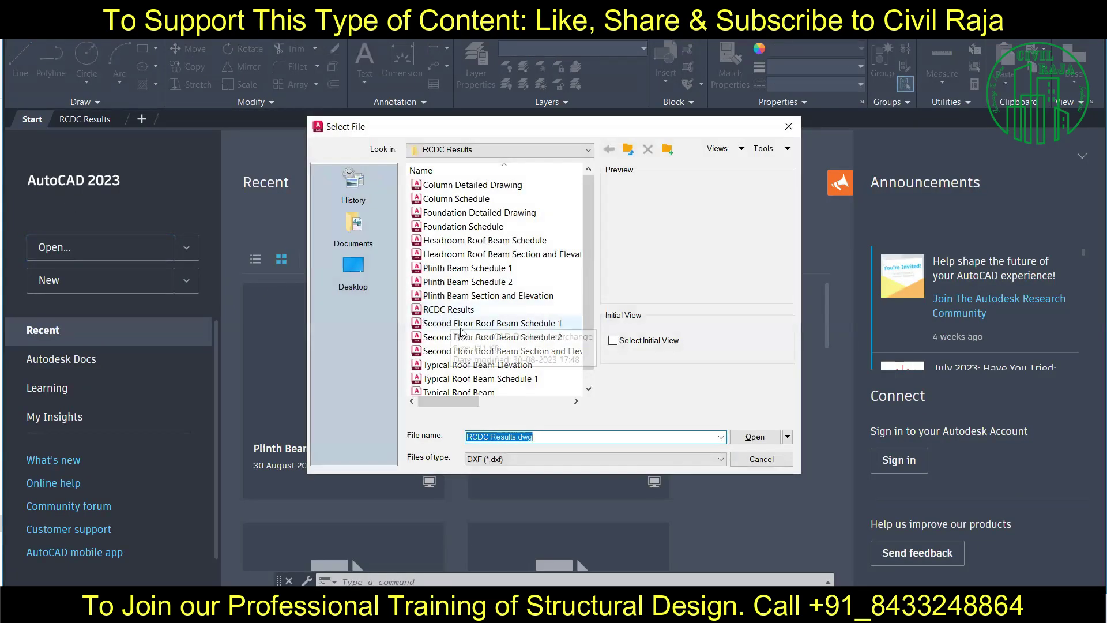
- Paste Second Floor Roof Beam Schedule 1 into RCDC Results, right of the plinth sheets
left_click(753, 436)
scroll(749, 403, "down", 3)
key("ctrl+Tab")
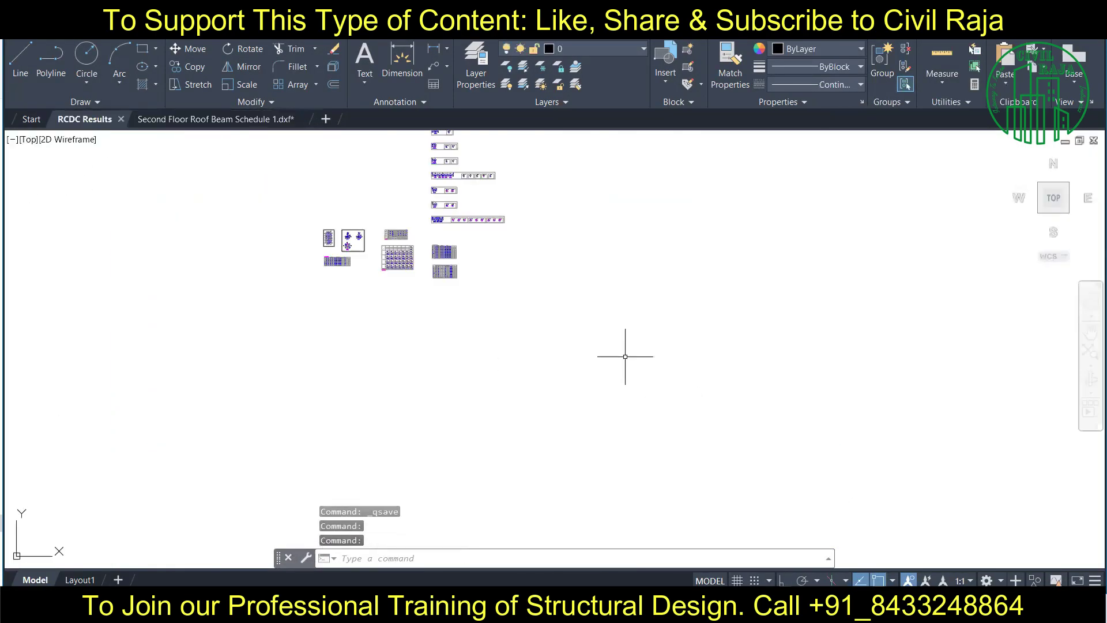
middle_click_drag(625, 357, 402, 400)
key("ctrl+v")
left_click(468, 296)
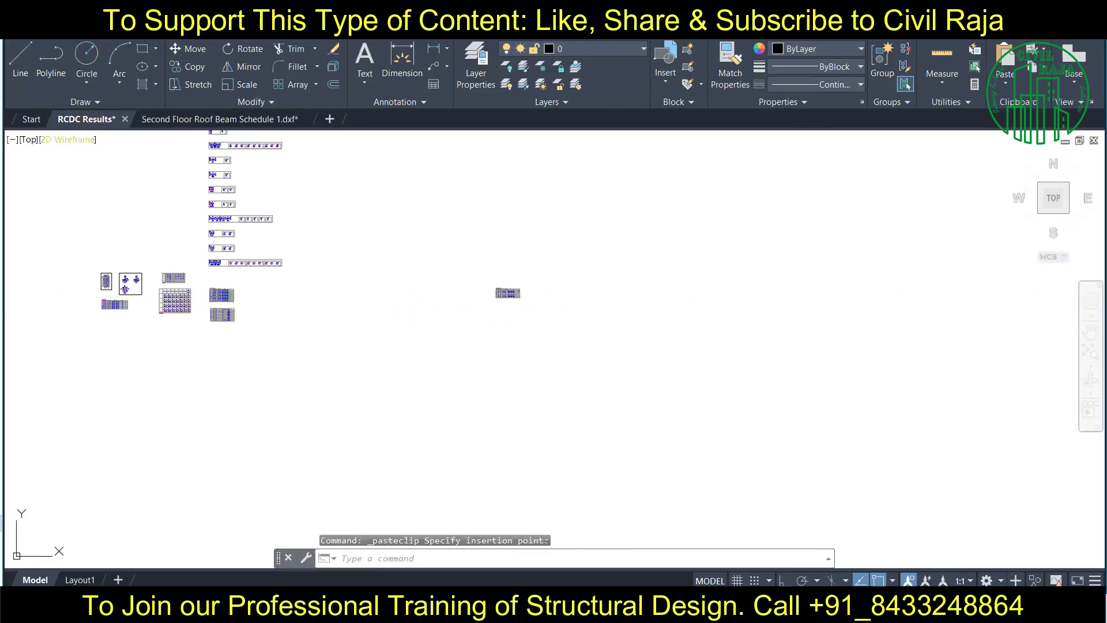
- Close Second Floor Roof Beam Schedule 1 and open Second Floor Roof Beam Schedule 2
key("ctrl+Tab")
key("ctrl+F4")
left_click(31, 118)
left_click(54, 247)
double_click(494, 336)
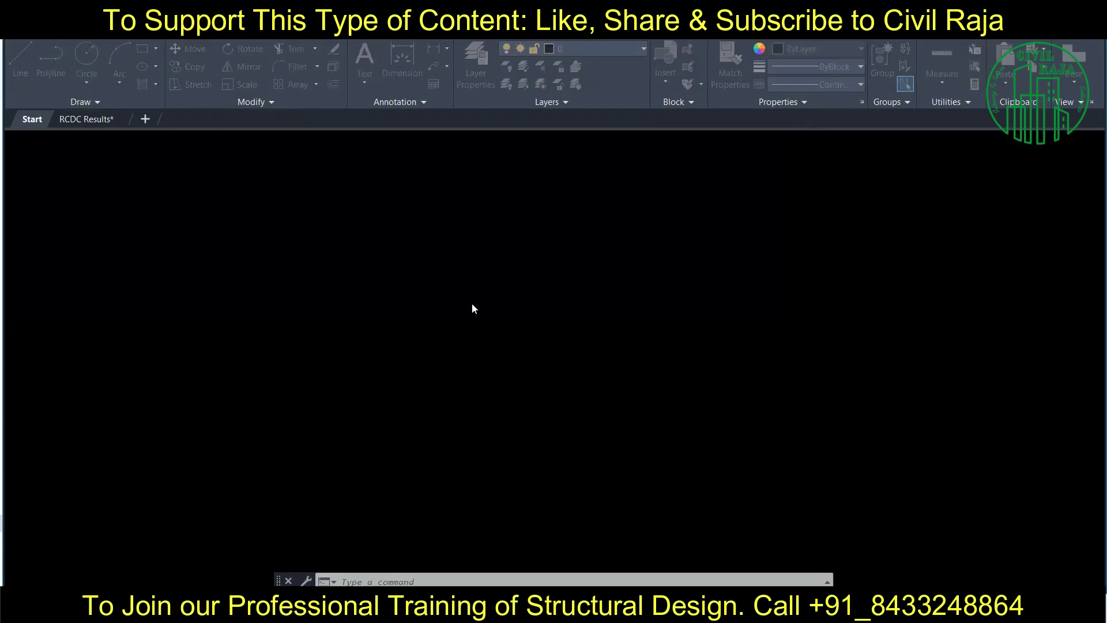
- Paste the Schedule 2 table below the first second-floor schedule in RCDC Results
scroll(554, 346, "down", 3)
left_click(148, 136)
left_click(951, 457)
key("ctrl+c")
key("ctrl+Tab")
key("ctrl+v")
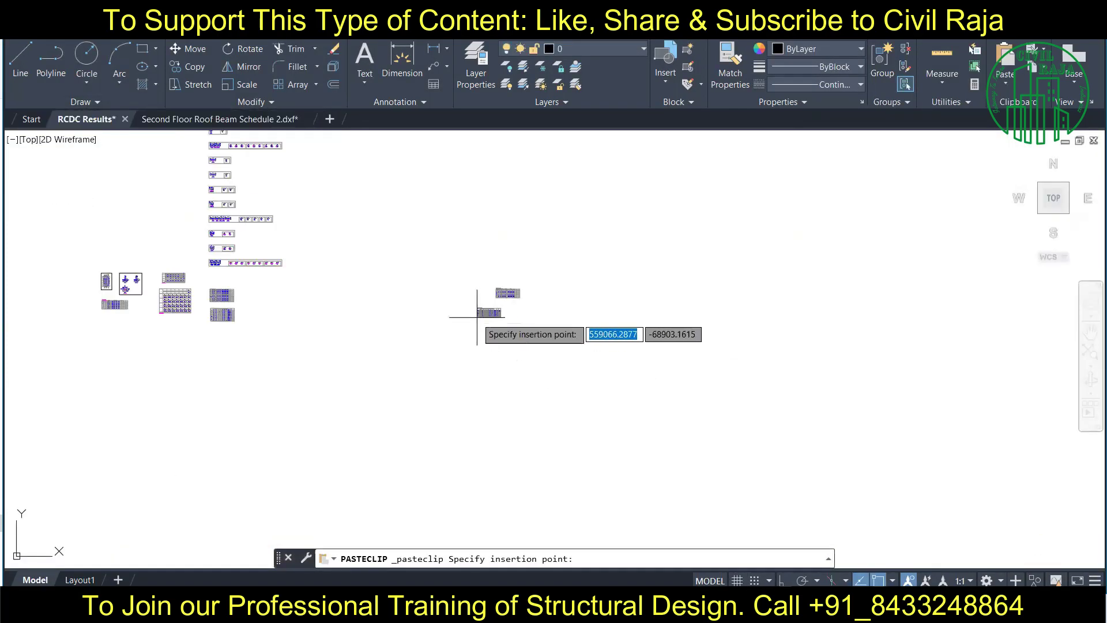
left_click(213, 122)
- Close Schedule 2 and open the second-floor section and elevation DXF
key("ctrl+F4")
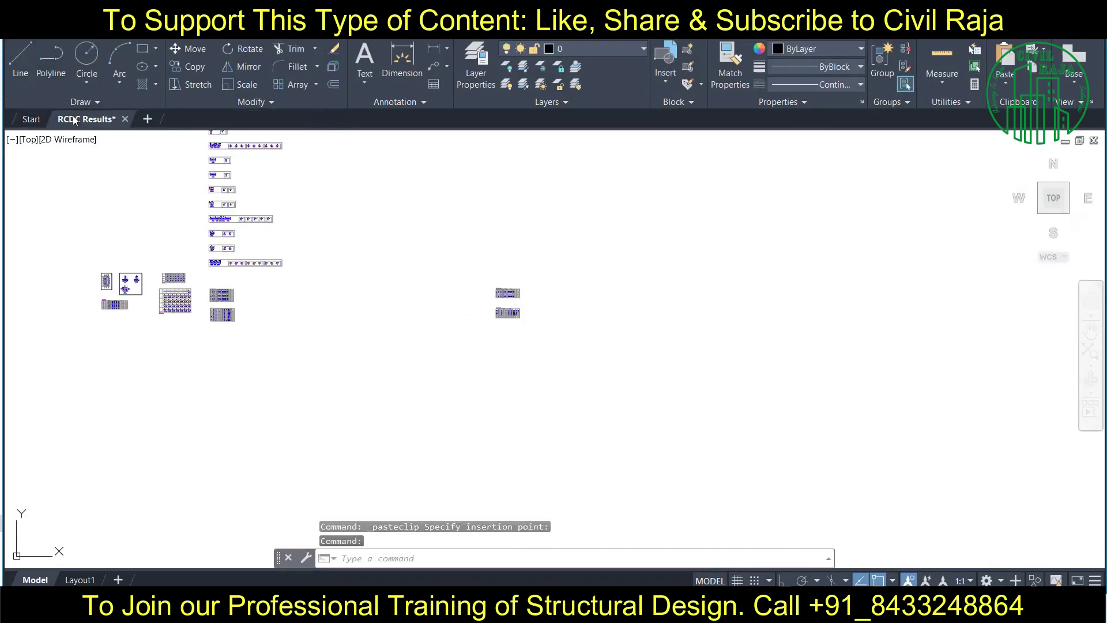
left_click(32, 118)
key("ctrl+o")
double_click(540, 351)
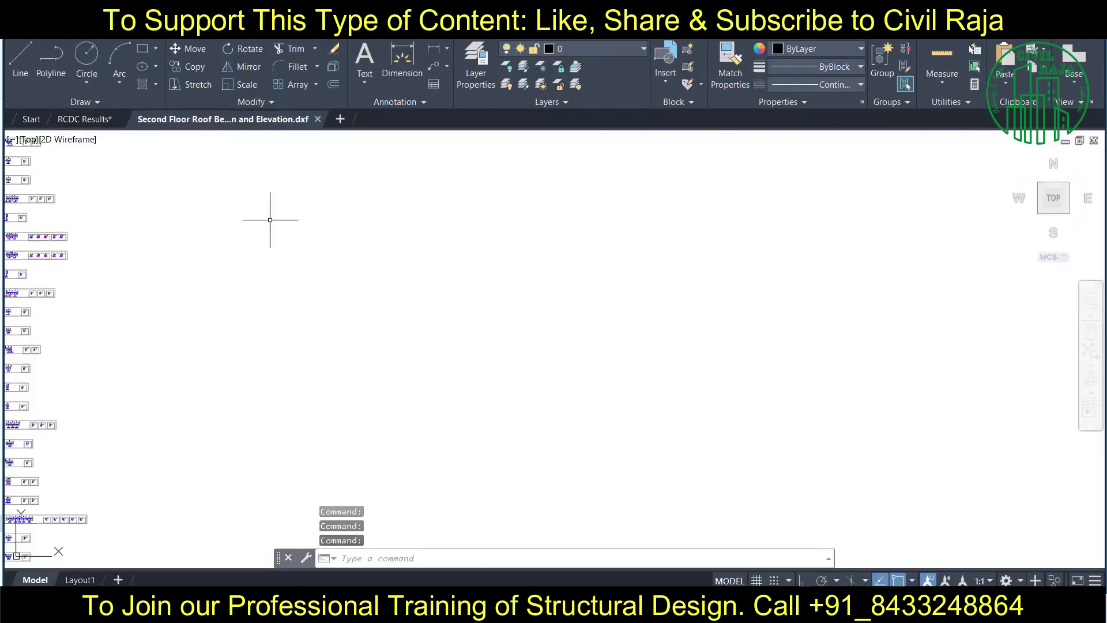
- Paste the second-floor section and elevation above the second-floor schedules in RCDC Results
scroll(267, 223, "down", 2)
left_click(90, 150)
left_click(218, 491)
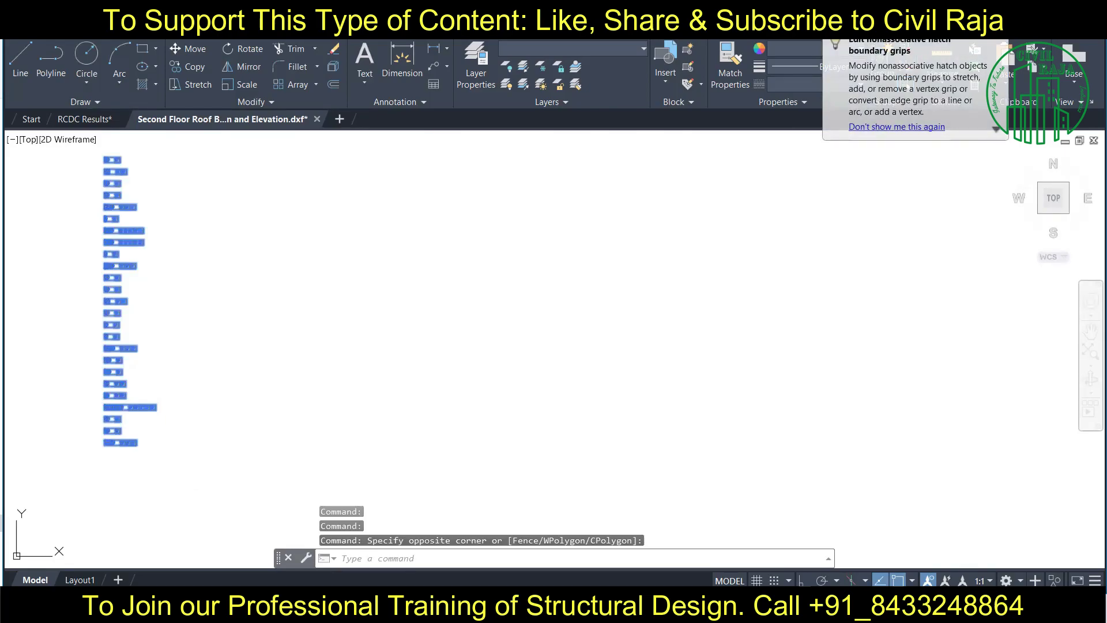
key("ctrl+c")
left_click(86, 118)
key("ctrl+v")
left_click(485, 260)
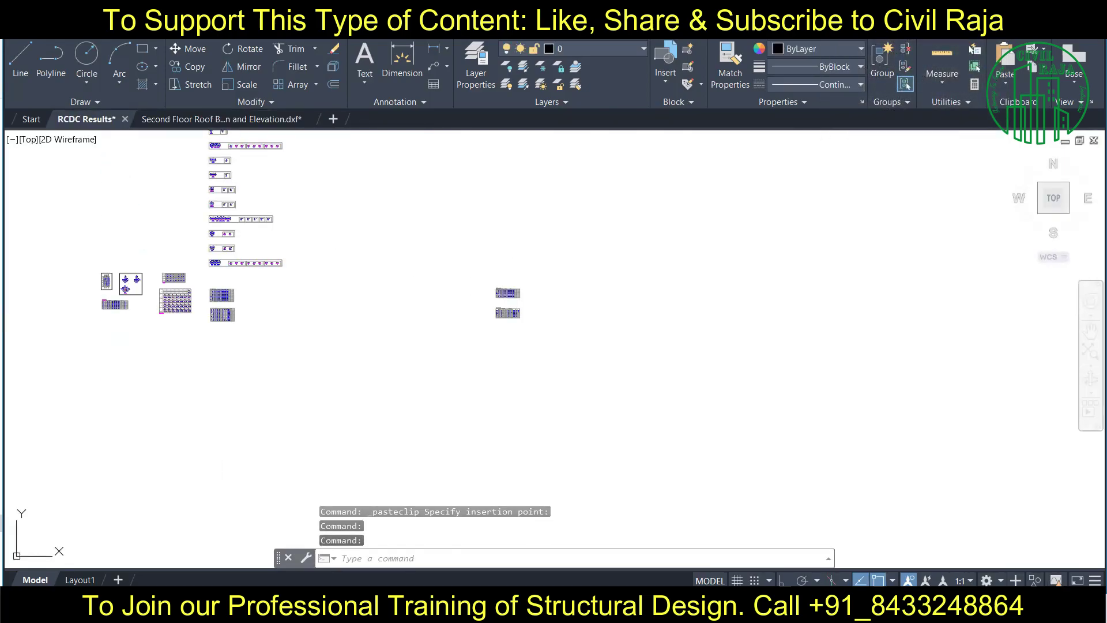
key("ctrl+v")
left_click(498, 274)
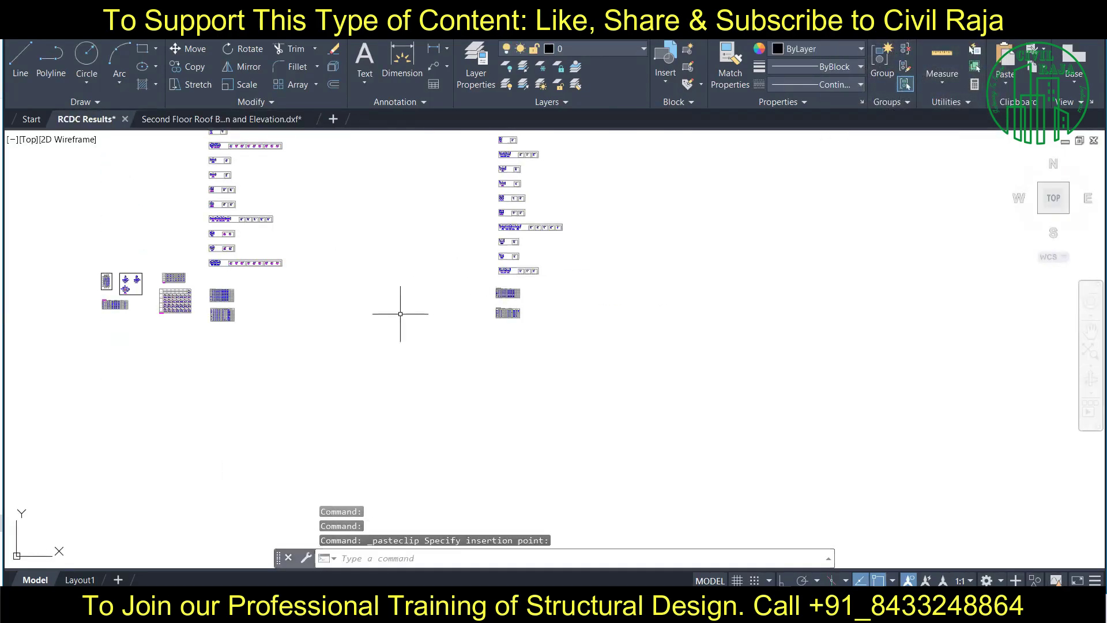
left_click(27, 121)
- Close the second-floor section file and open Typical Roof Beam Elevation
left_click(206, 119)
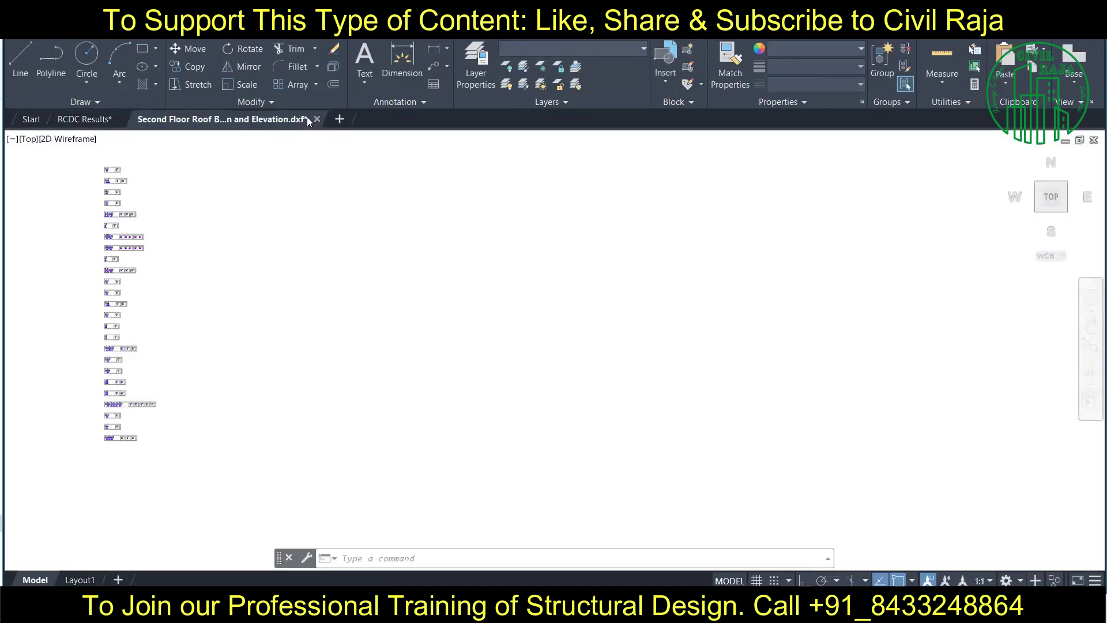
left_click(316, 118)
key("Return")
left_click(26, 119)
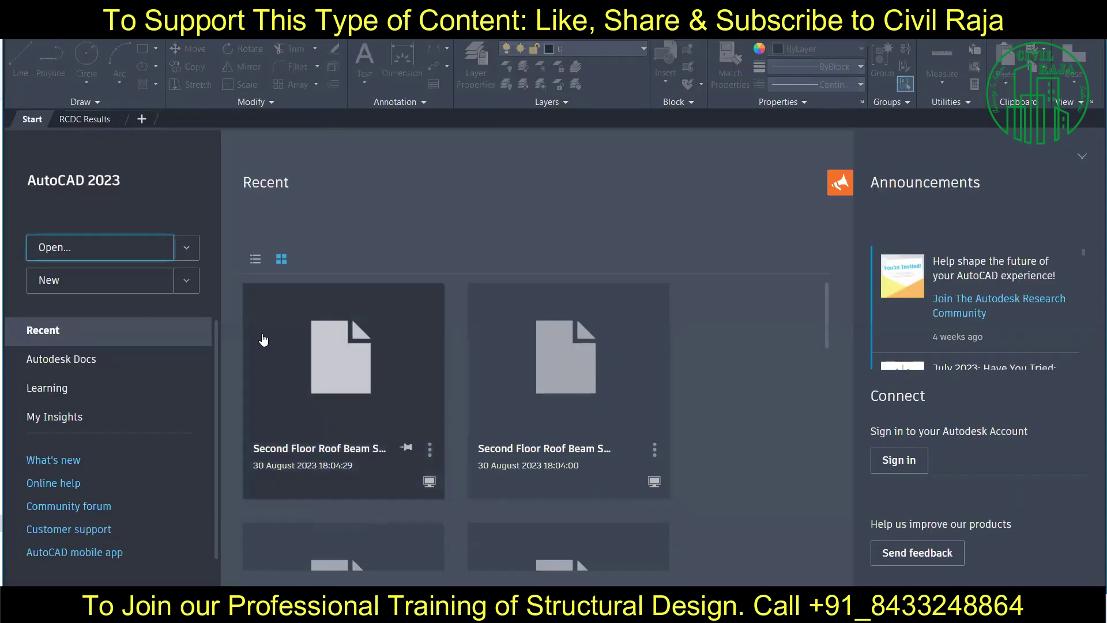
left_click(100, 246)
double_click(515, 354)
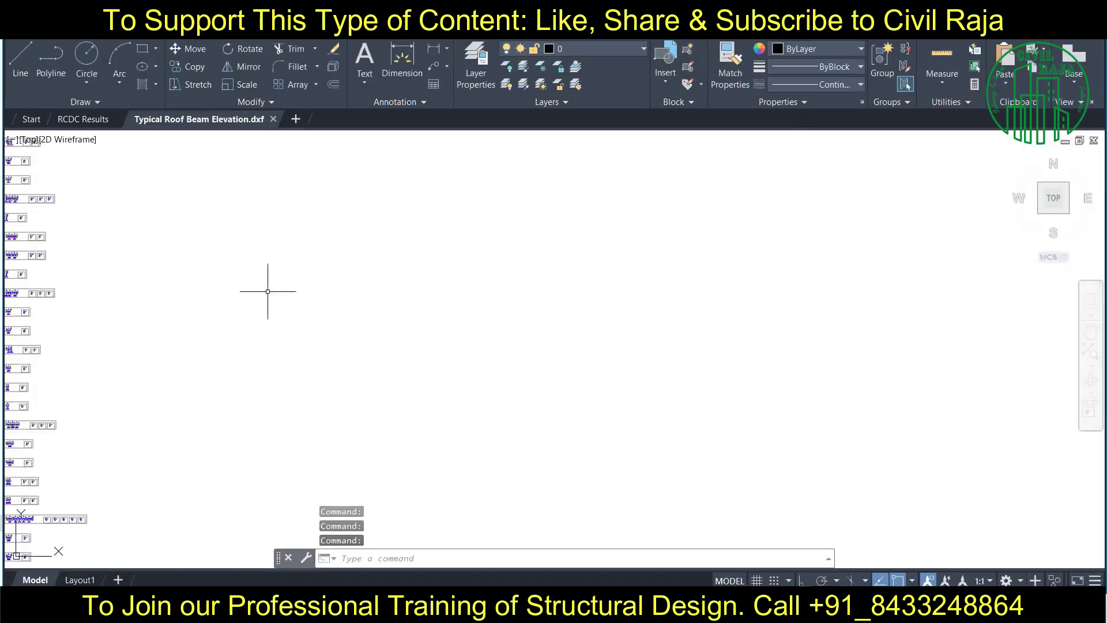
- Paste the typical roof elevation between the two elevation columns, closing its source without saving
left_click(111, 173)
left_click(254, 470)
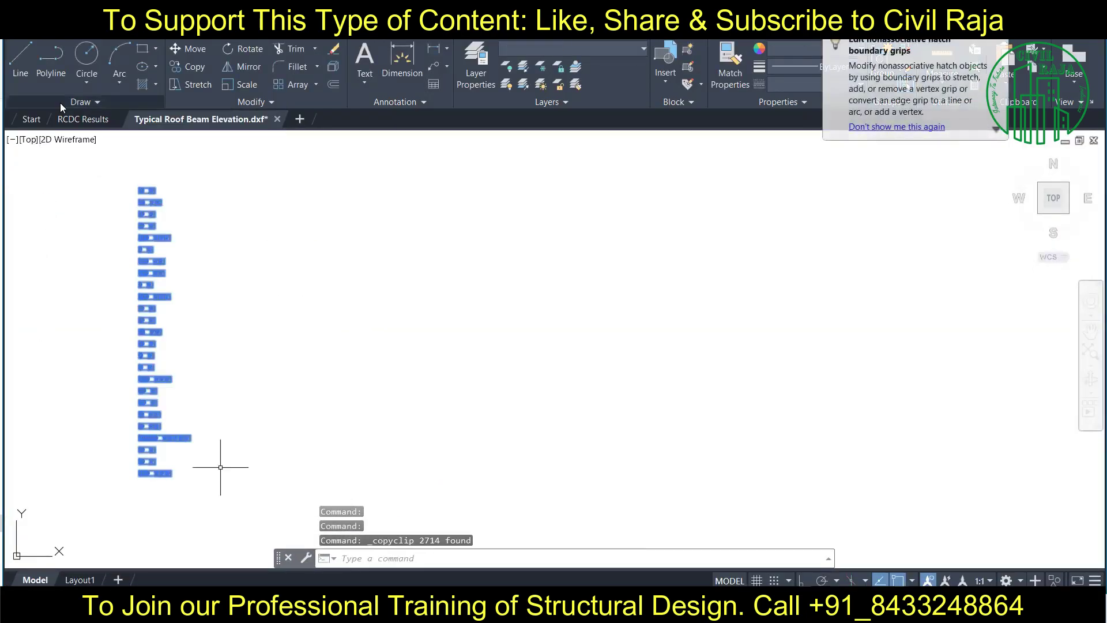
key("ctrl+Tab")
key("ctrl+v")
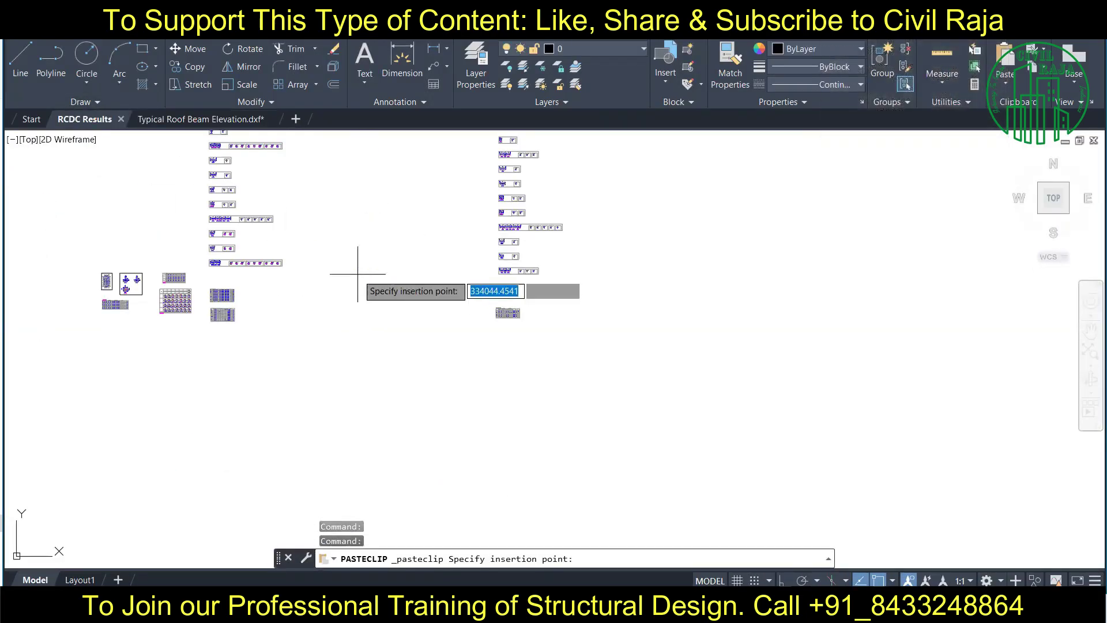
left_click(358, 273)
key("ctrl+Tab")
key("ctrl+F4")
key("n")
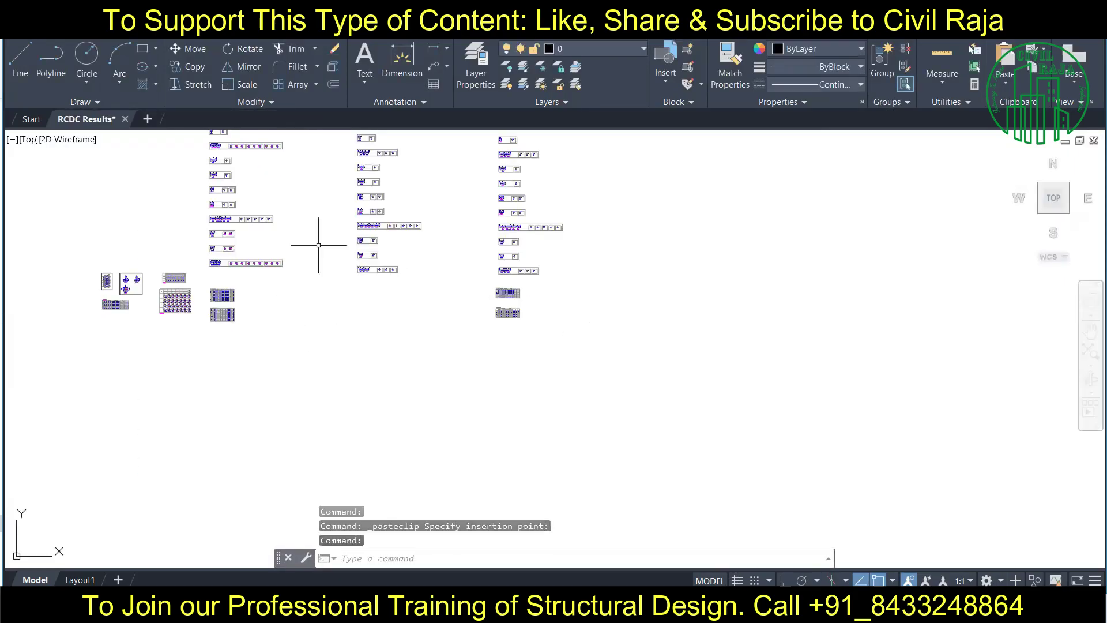
- Paste the whole Typical Roof Beam Schedule 1 table into RCDC Results, closing it unsaved
key("ctrl+Tab")
key("ctrl+o")
key("Return")
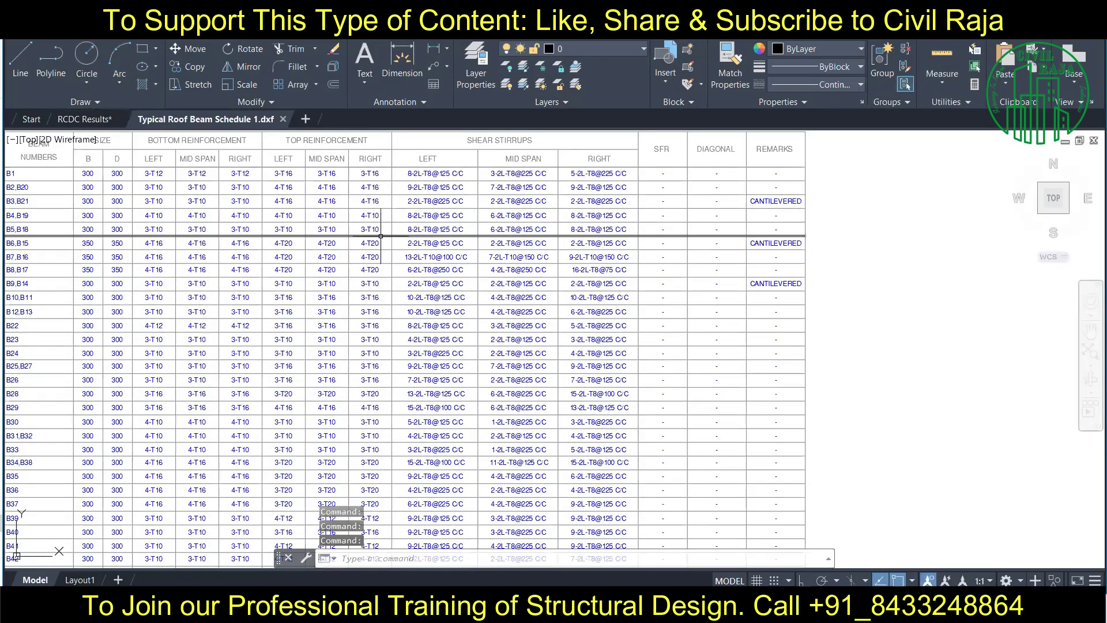
key("ctrl+a")
key("ctrl+c")
key("ctrl+Tab")
key("ctrl+v")
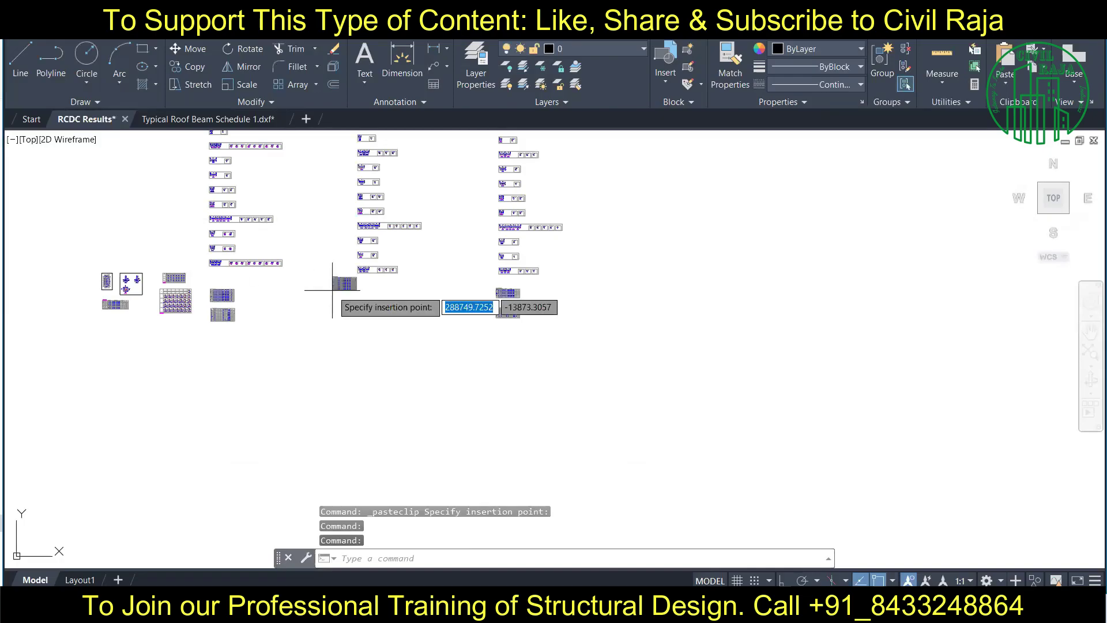
left_click(283, 120)
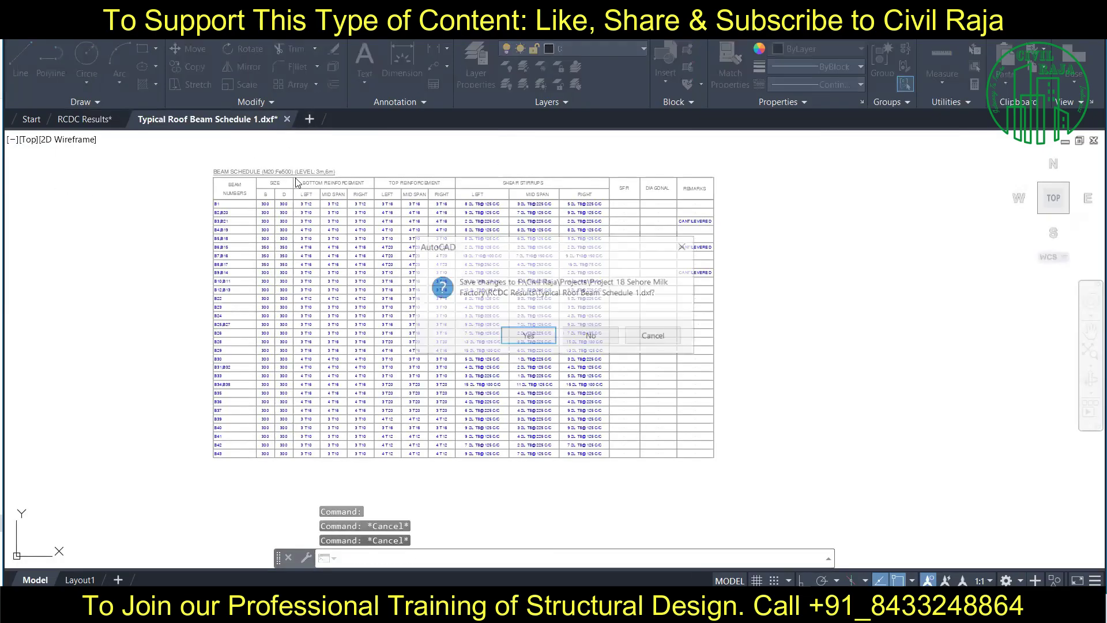
key("n")
- Open the Typical Roof Beam schedule drawing, then return to RCDC Results
left_click(31, 119)
left_click(74, 247)
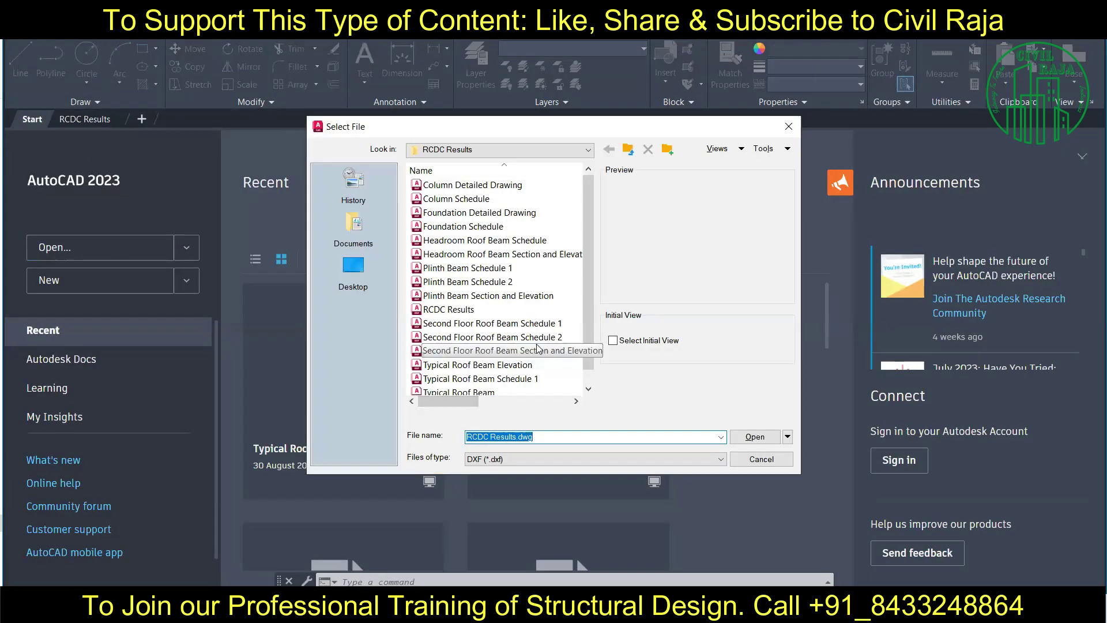
left_click(438, 375)
left_click(724, 427)
scroll(292, 247, "down", 5)
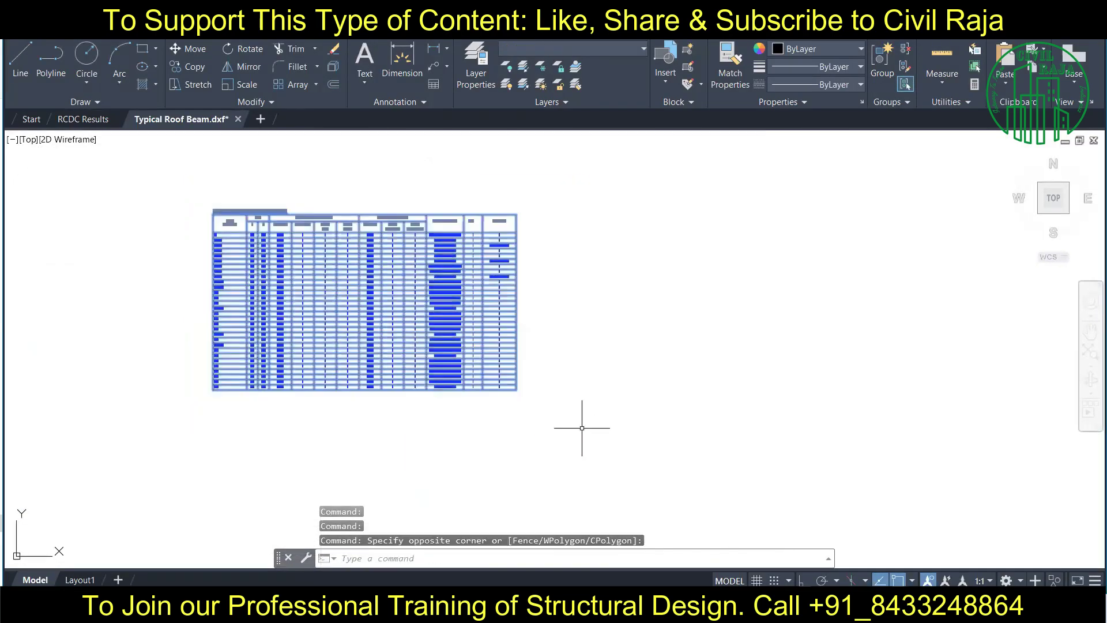
left_click(85, 119)
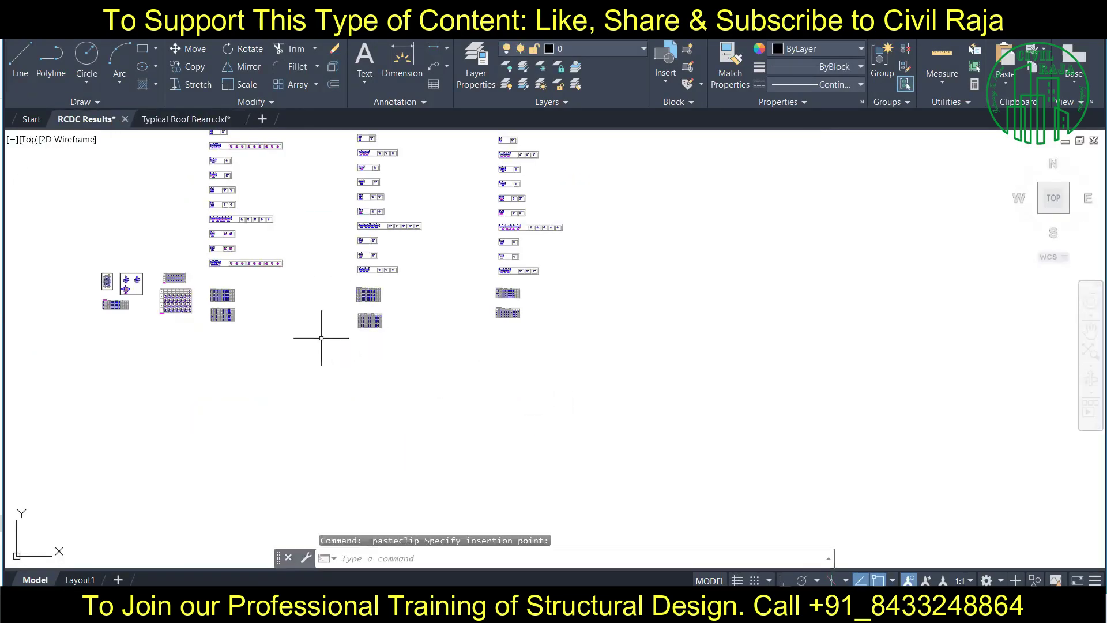
- Paste the Headroom Roof Beam Schedule table into RCDC Results
left_click(31, 119)
left_click(57, 247)
double_click(461, 179)
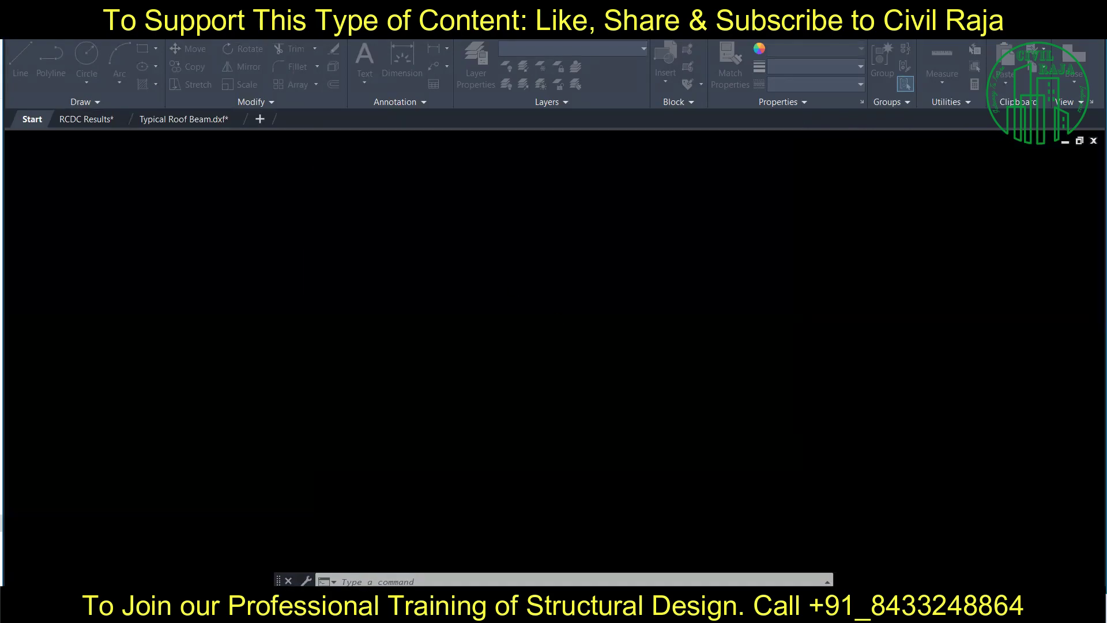
scroll(232, 174, "down", 4)
left_click_drag(190, 289, 662, 434)
key("ctrl+c")
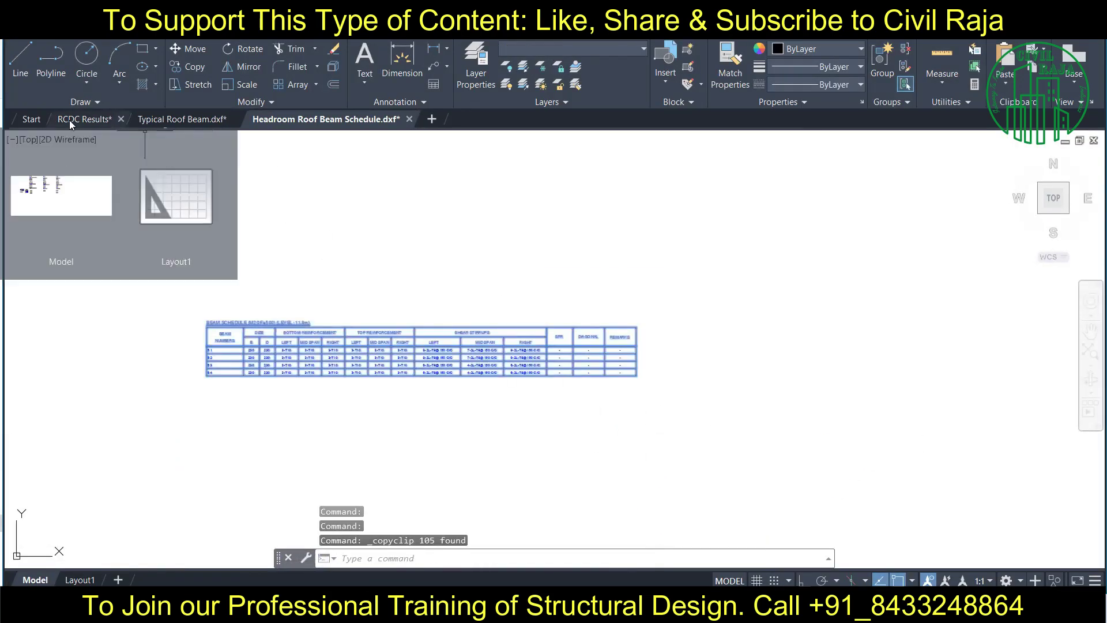
left_click(81, 119)
key("ctrl+v")
- Close the Headroom Roof Beam Schedule and Typical Roof Beam files, discarding changes
left_click(407, 119)
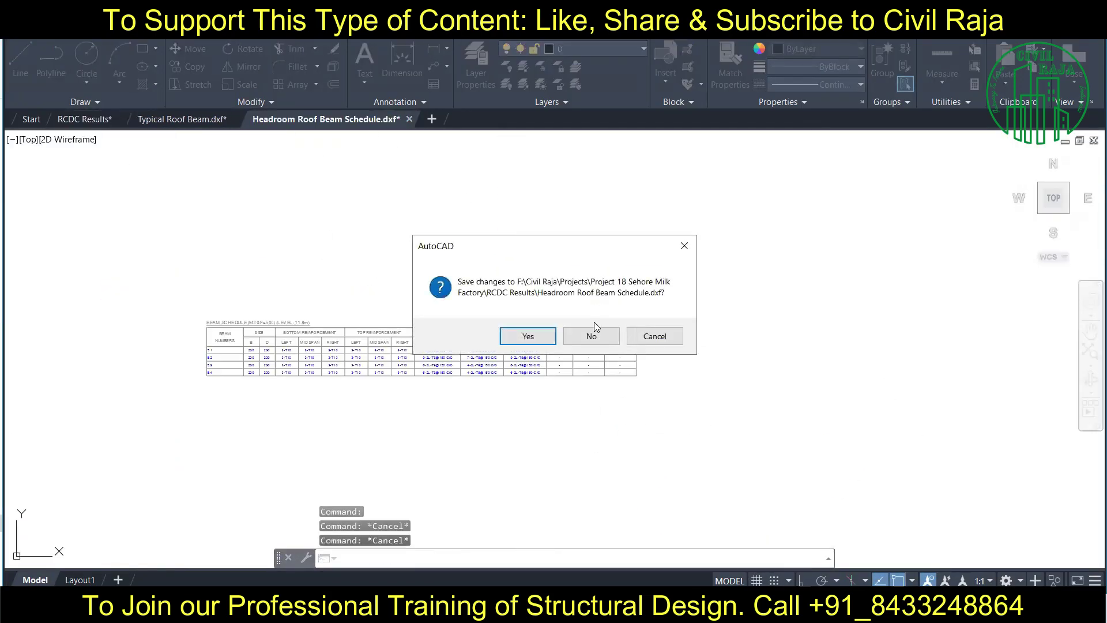
left_click(594, 330)
left_click(240, 118)
left_click(284, 399)
key("Escape")
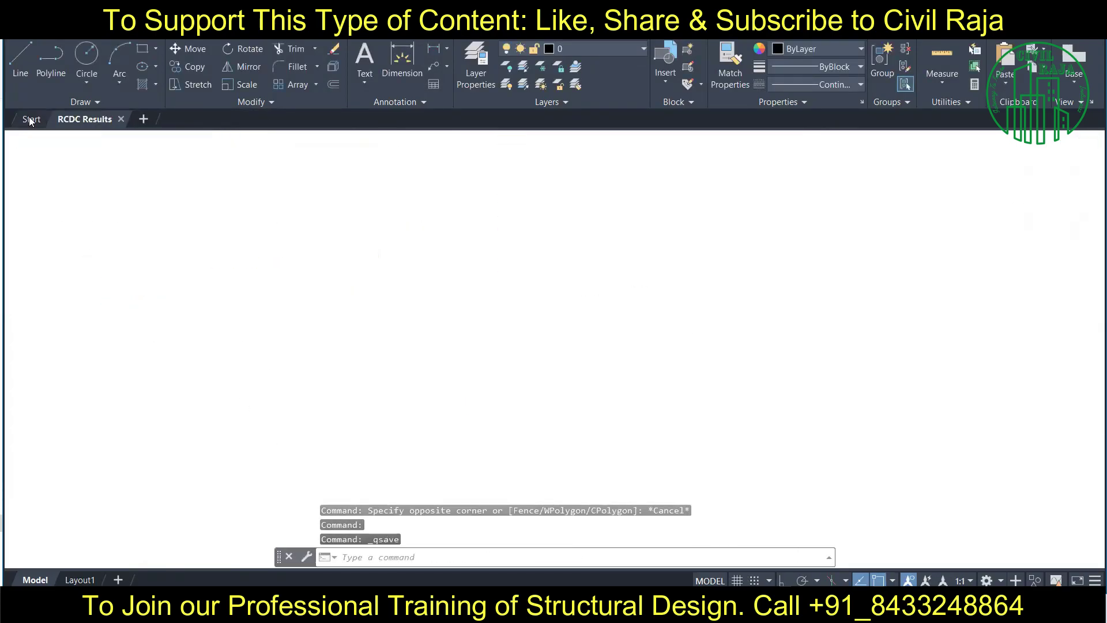
- Open Headroom Roof Beam Section and Elevation.dxf
left_click(31, 119)
left_click(49, 246)
left_click(753, 432)
scroll(447, 284, "down", 3)
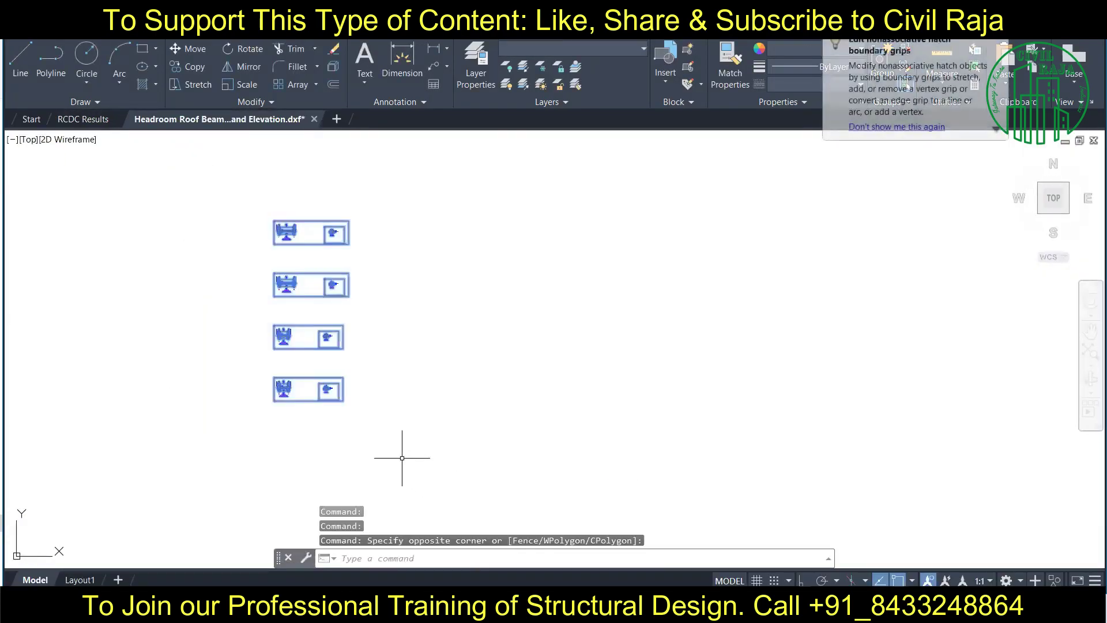
key("ctrl+Tab")
- Place the headroom elevations, then save the 0m project's Plinth Beam Layout as DXF
left_click(618, 284)
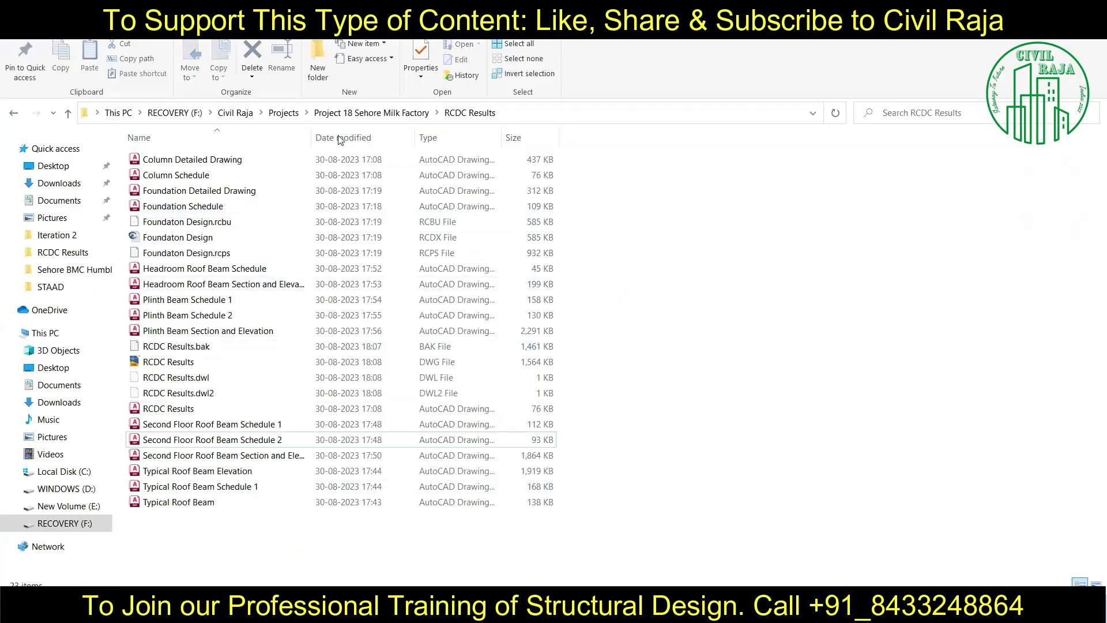
double_click(229, 321)
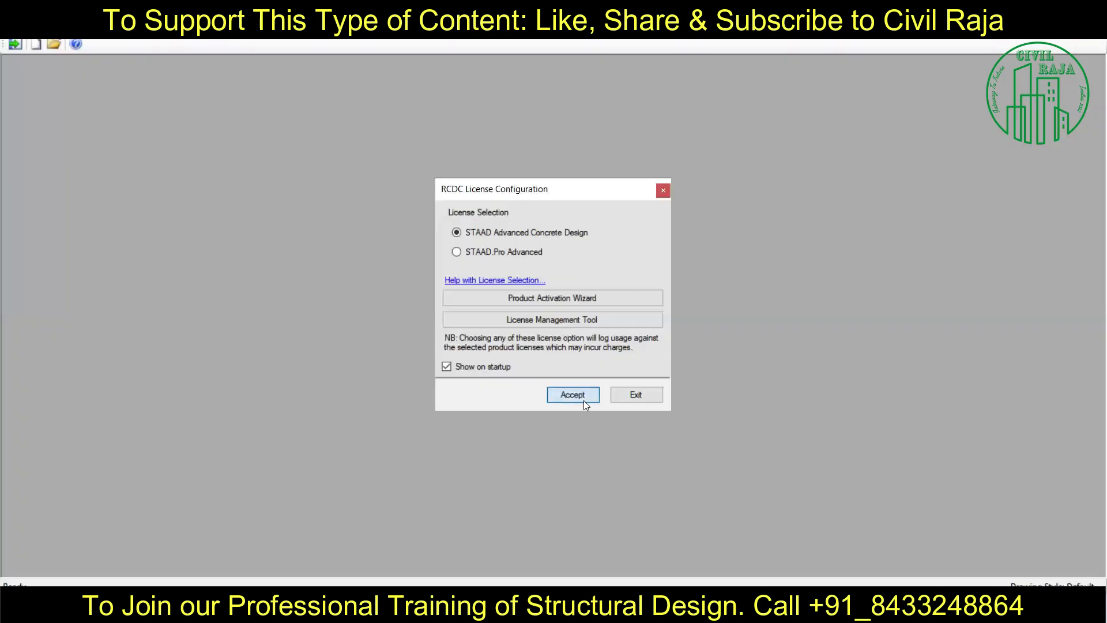
left_click(573, 395)
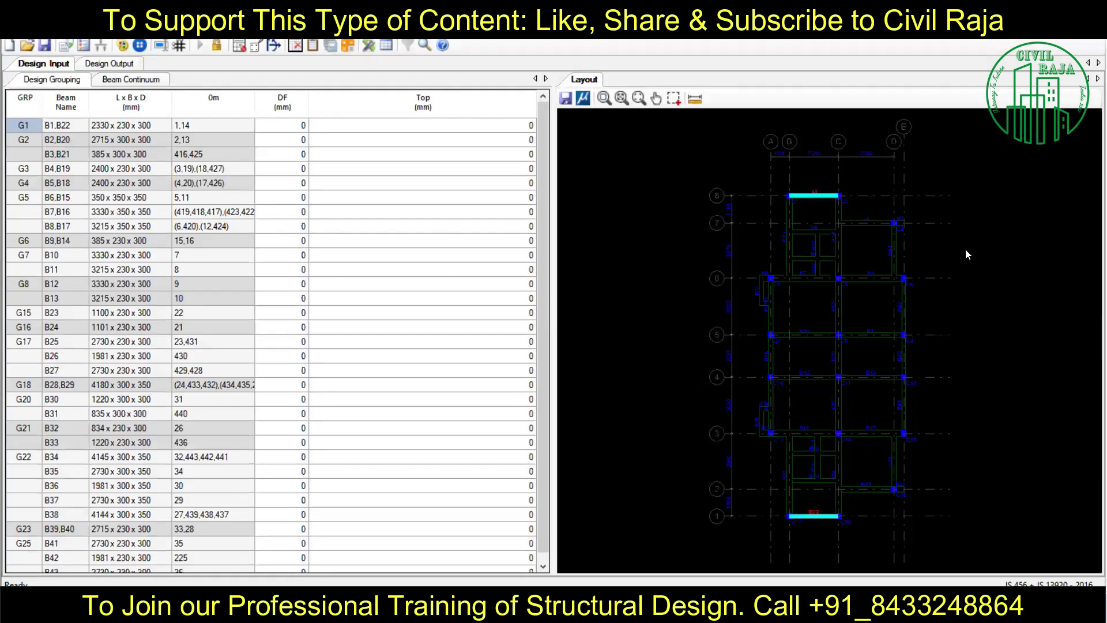
left_click(566, 99)
left_click(571, 284)
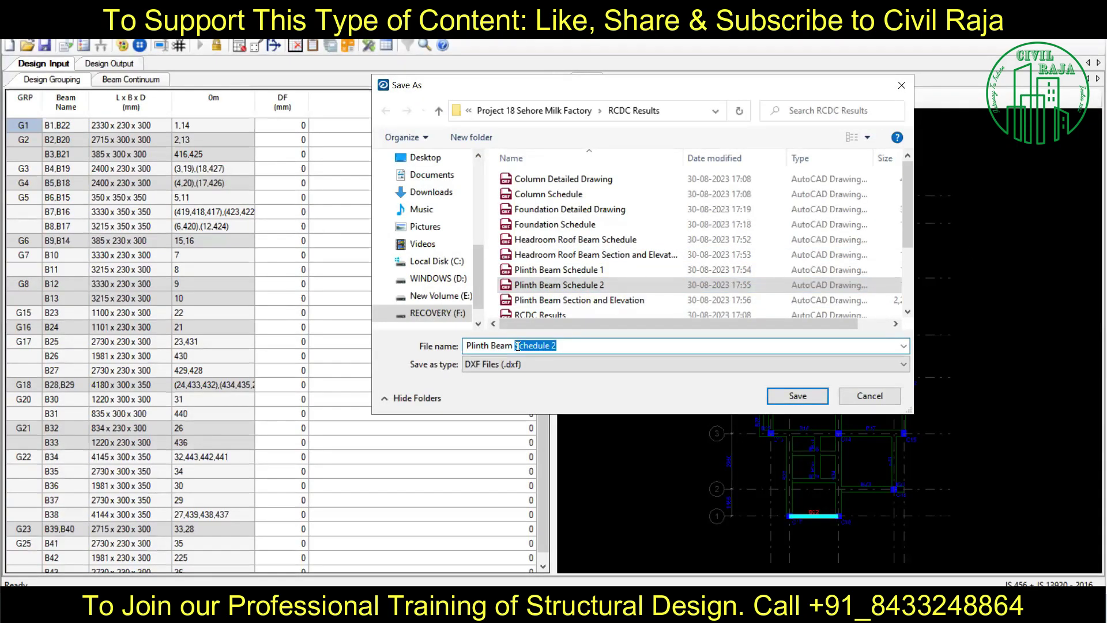
key("Return")
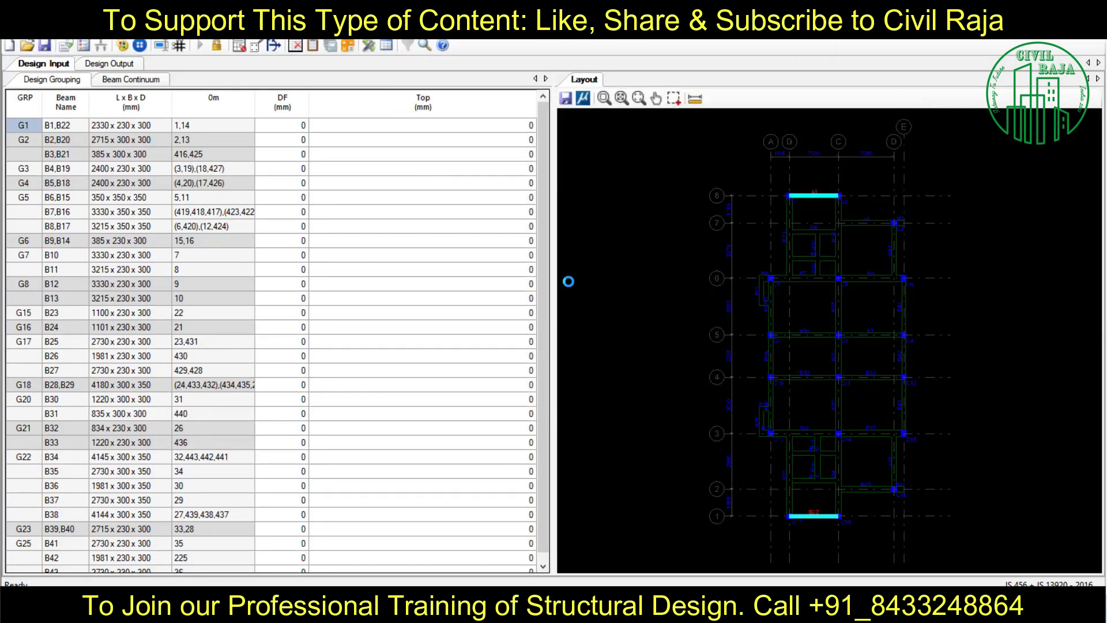
- Open the 3m beam design project and save its roof beam layout as DXF
key("Down")
key("Down")
key("Down")
key("Return")
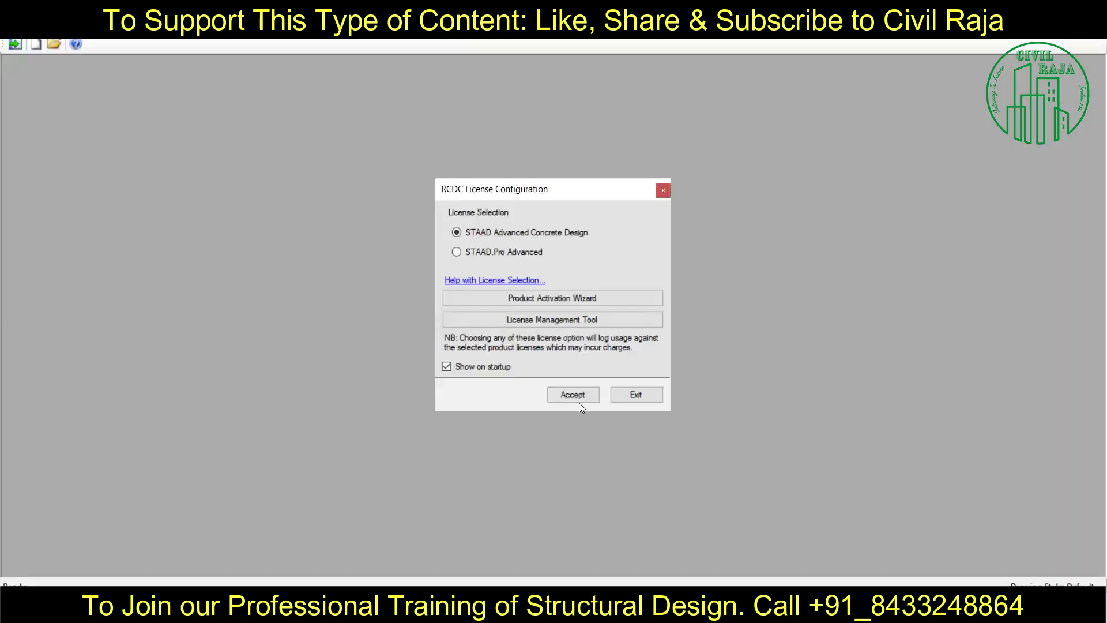
left_click(579, 398)
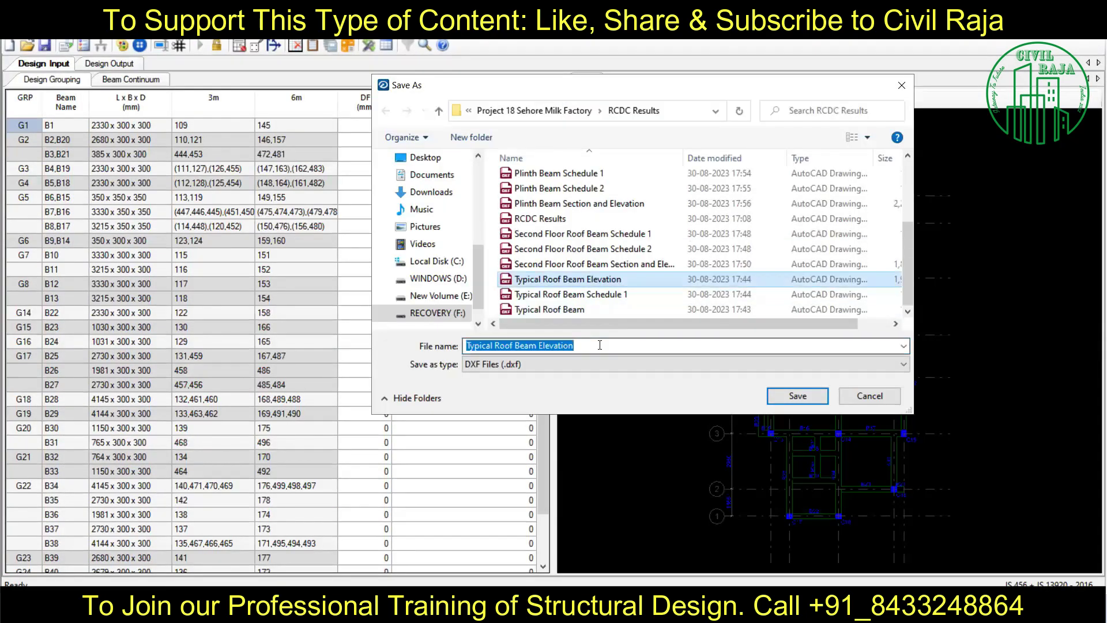
key("Return")
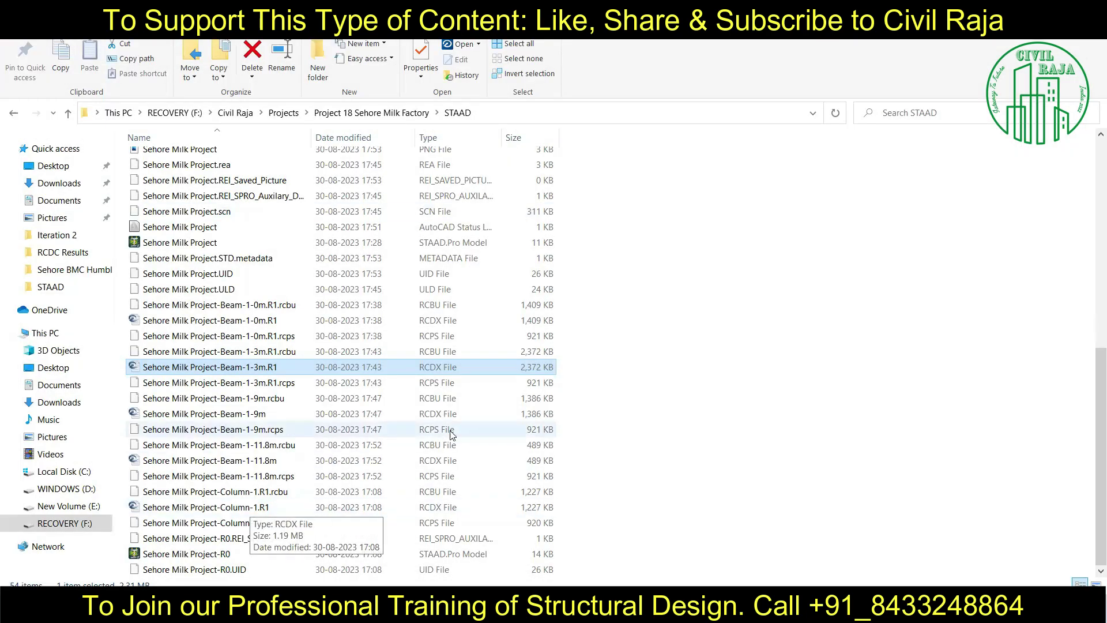
- Open the Column-1.R1 design and save Column Layout as DXF into RCDC Results
left_click(473, 488)
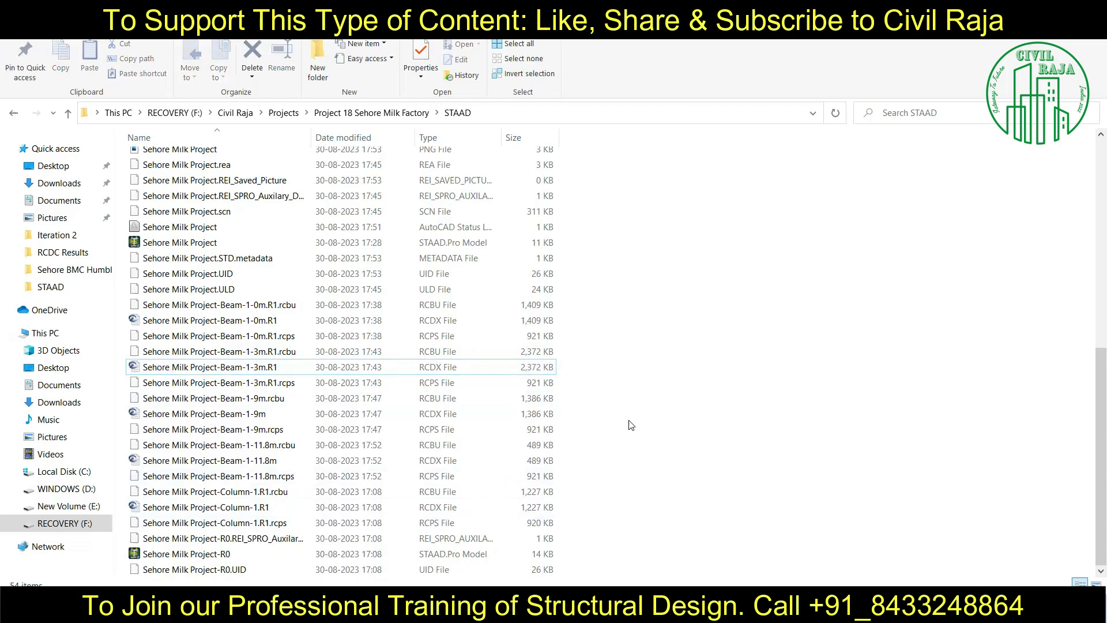
left_click(270, 505)
double_click(307, 510)
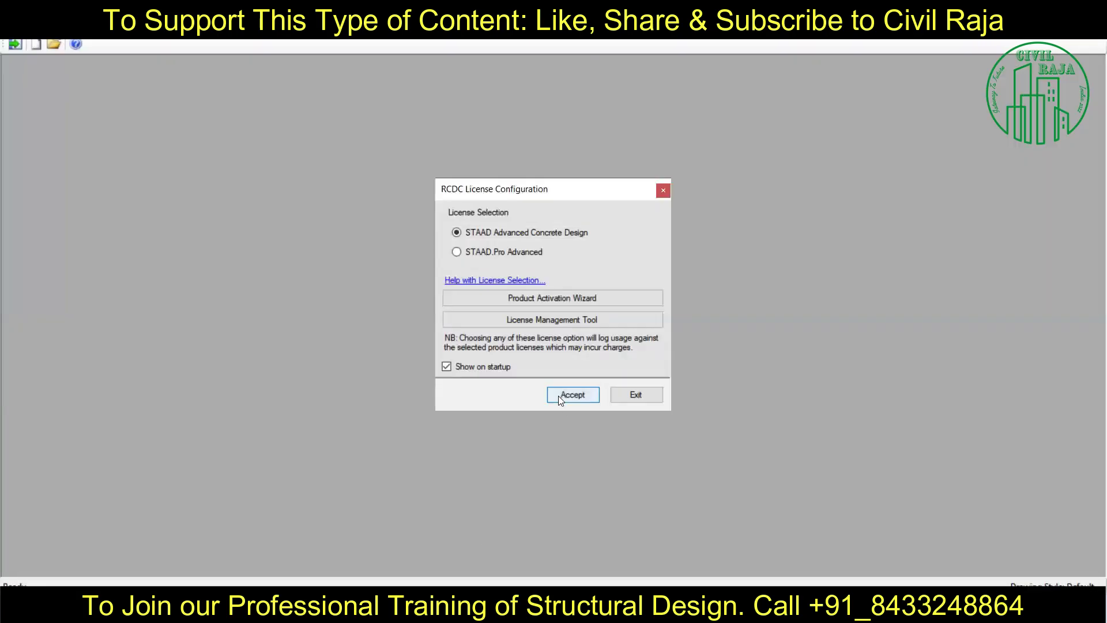
left_click(559, 395)
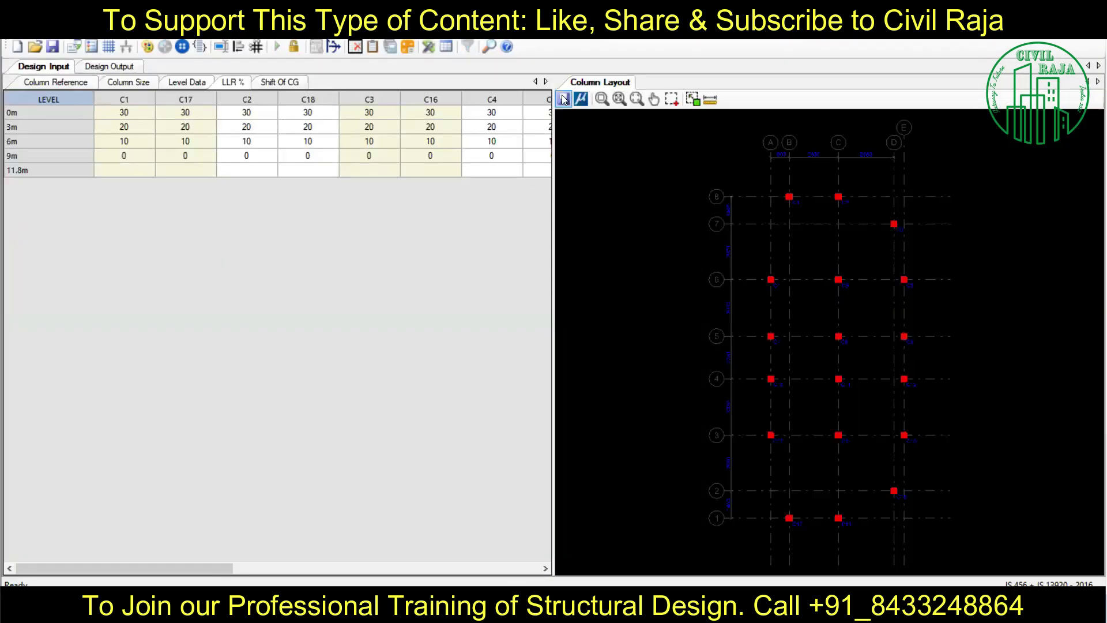
left_click(563, 99)
type("Column Layo")
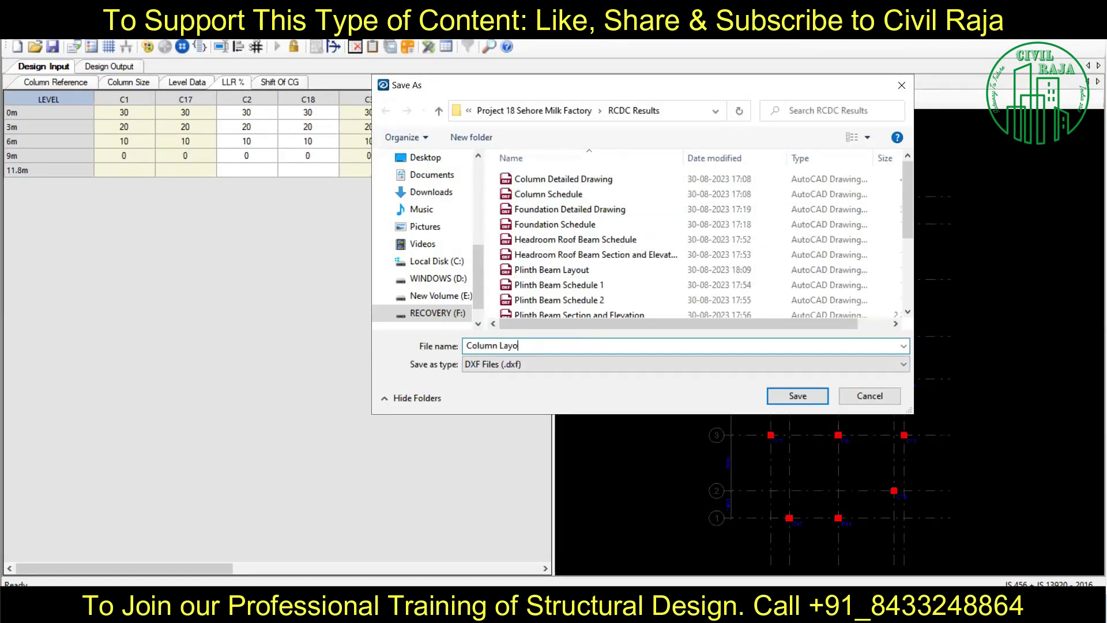
type("ut")
left_click(782, 397)
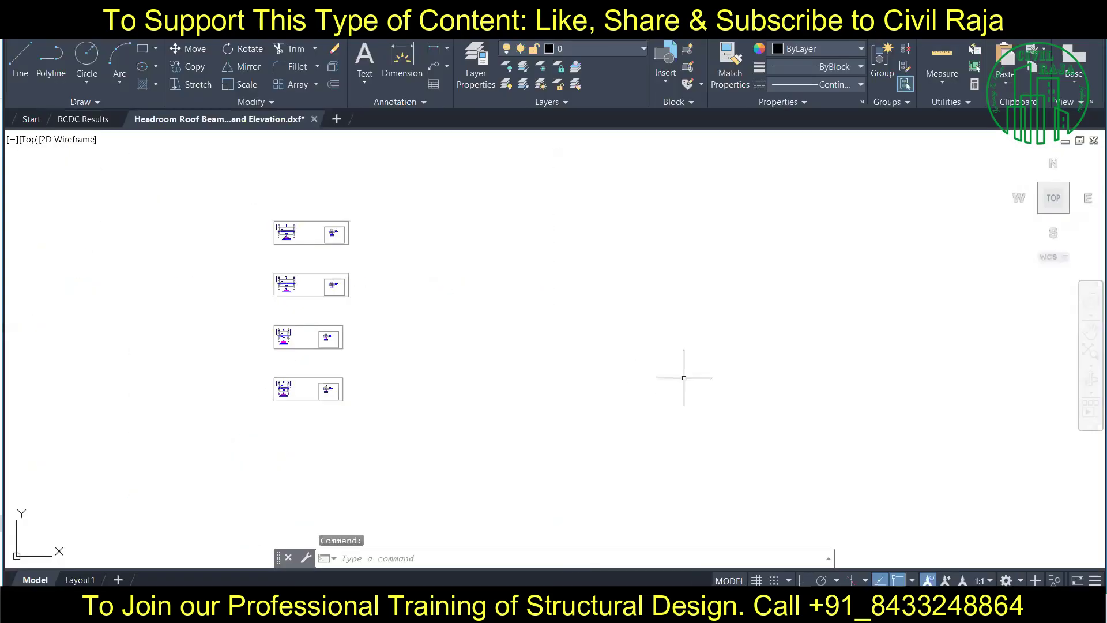
- Close the headroom section drawing without saving, then paste the Column Layout below the schedules
left_click(314, 118)
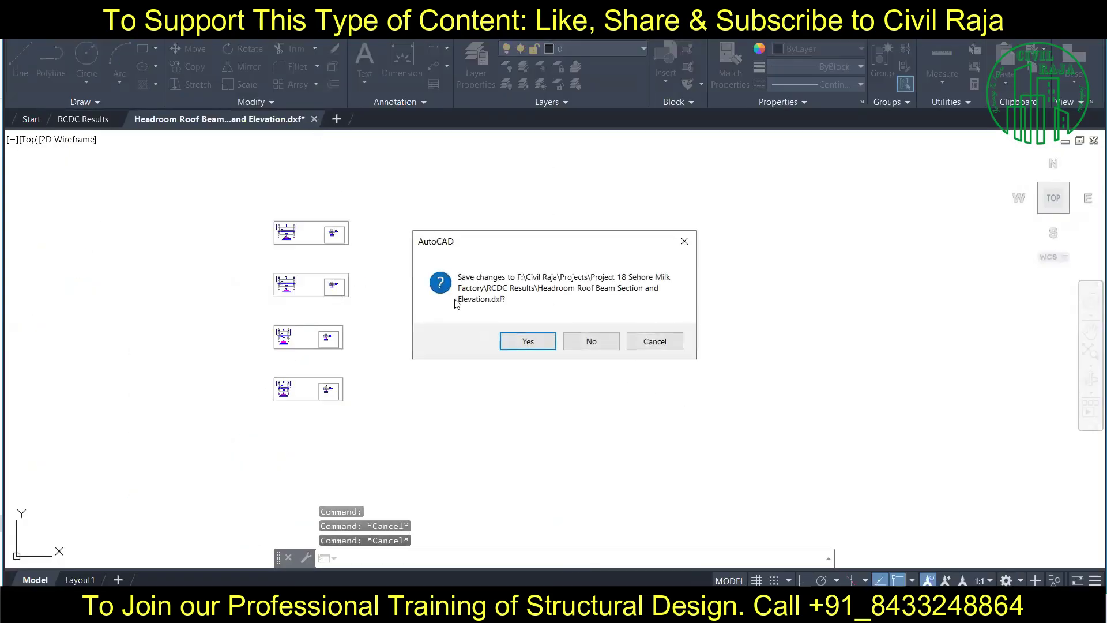
left_click(516, 344)
left_click(32, 118)
left_click(139, 248)
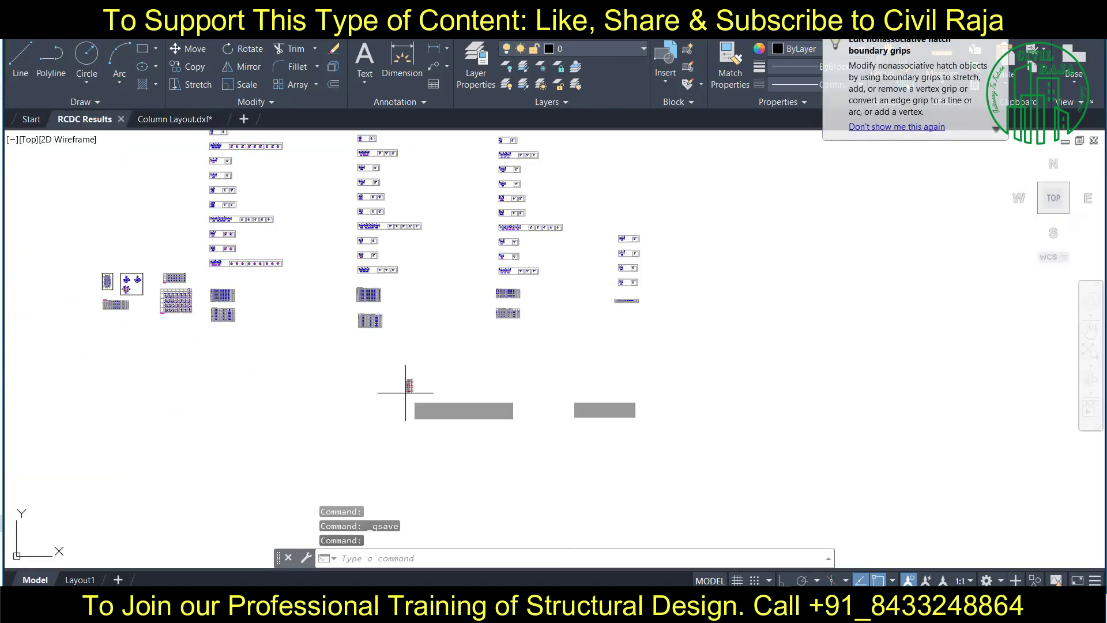
key("ctrl+v")
left_click(172, 347)
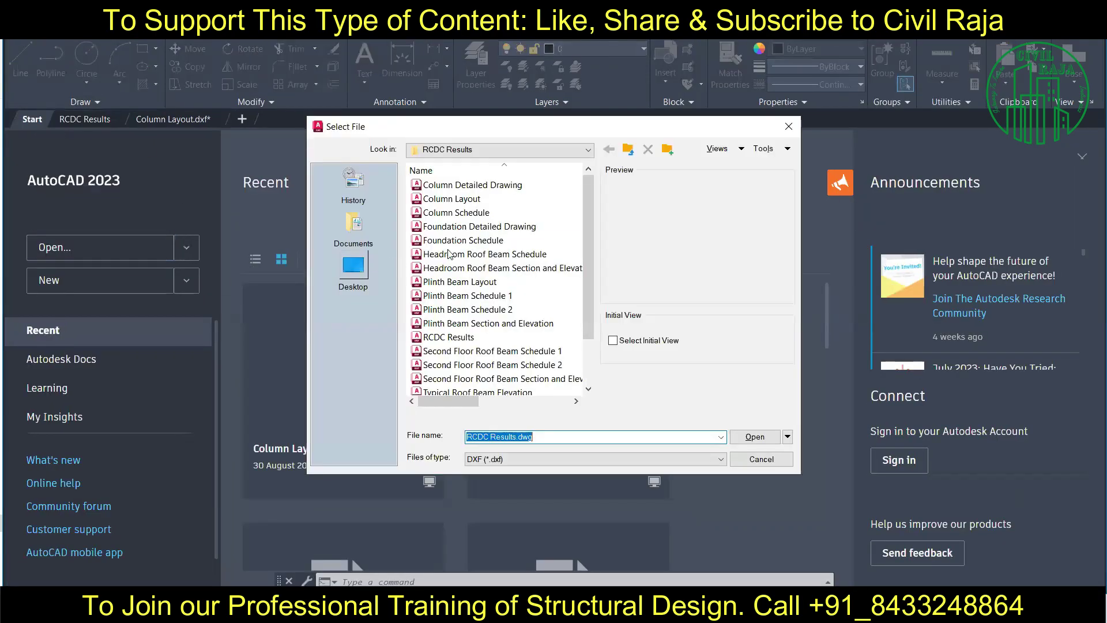
- Paste the Plinth Beam Layout into RCDC Results beside the column layout
scroll(487, 324, "down", 1)
double_click(461, 240)
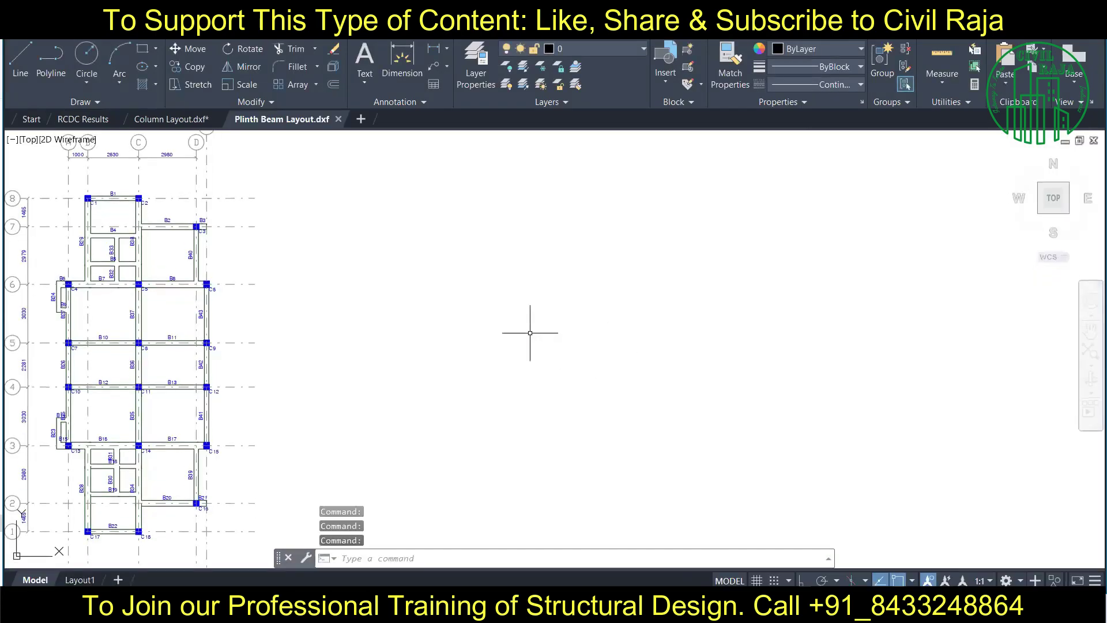
left_click(82, 119)
key("ctrl+v")
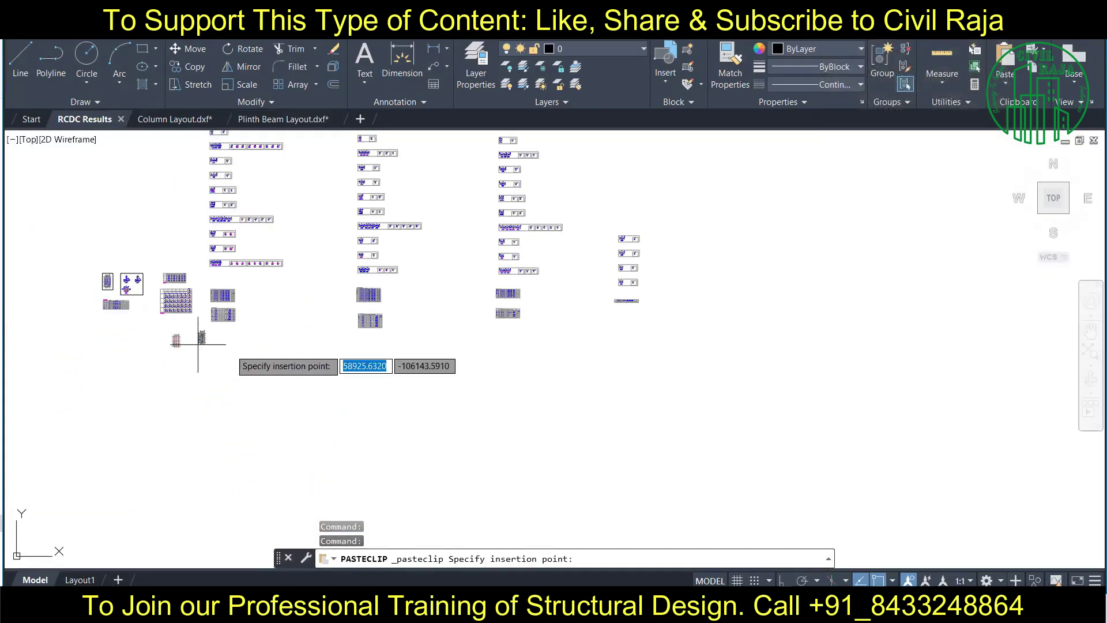
left_click(219, 344)
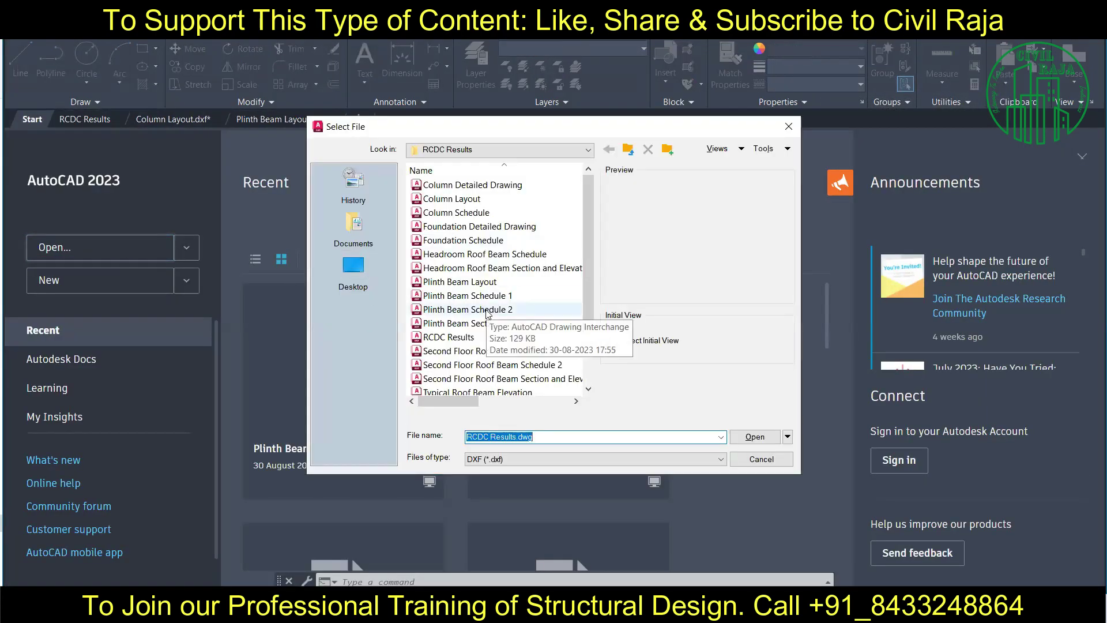
- Copy the whole Typical Roof Beam Layout into RCDC Results, then bring up the Open dialog again
scroll(566, 352, "down", 1)
double_click(473, 364)
key("ctrl+a")
key("ctrl+c")
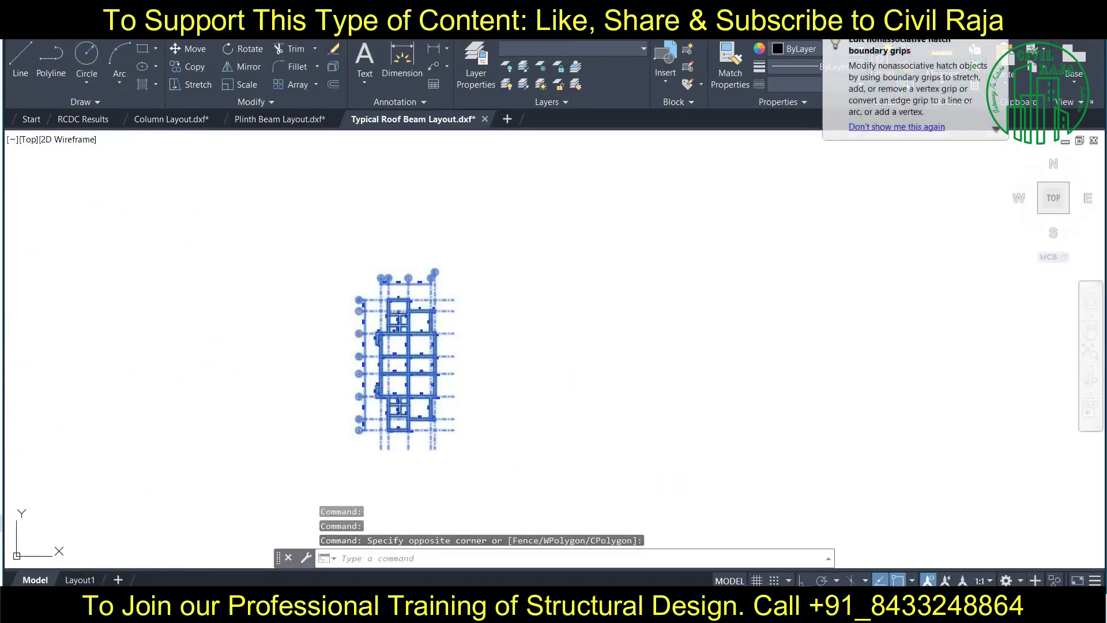
key("ctrl+Tab")
key("ctrl+v")
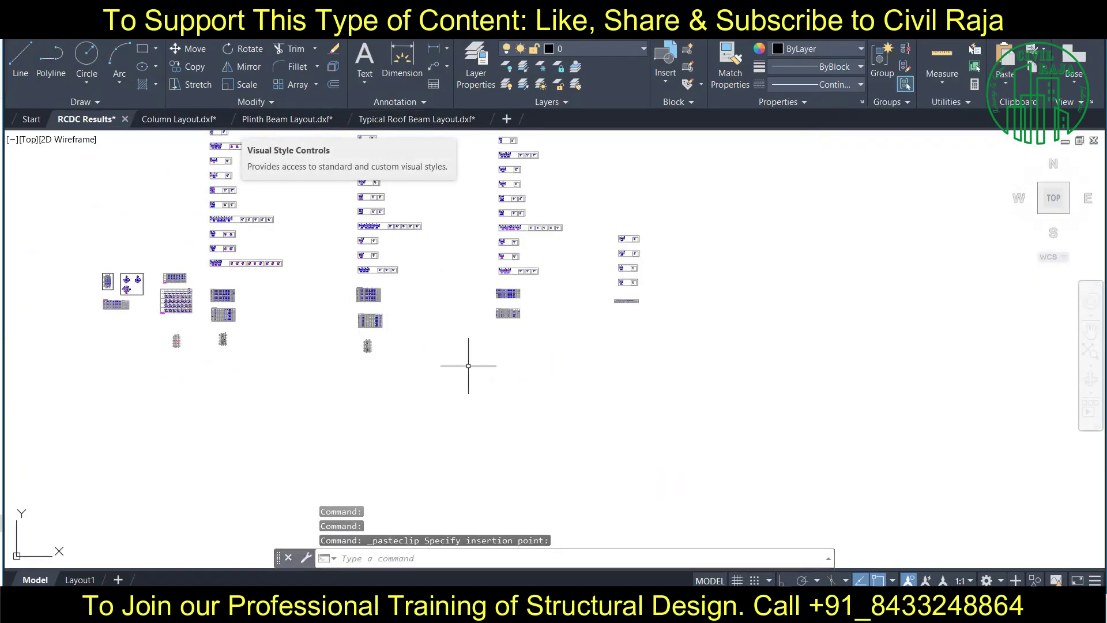
left_click(31, 120)
key("ctrl+o")
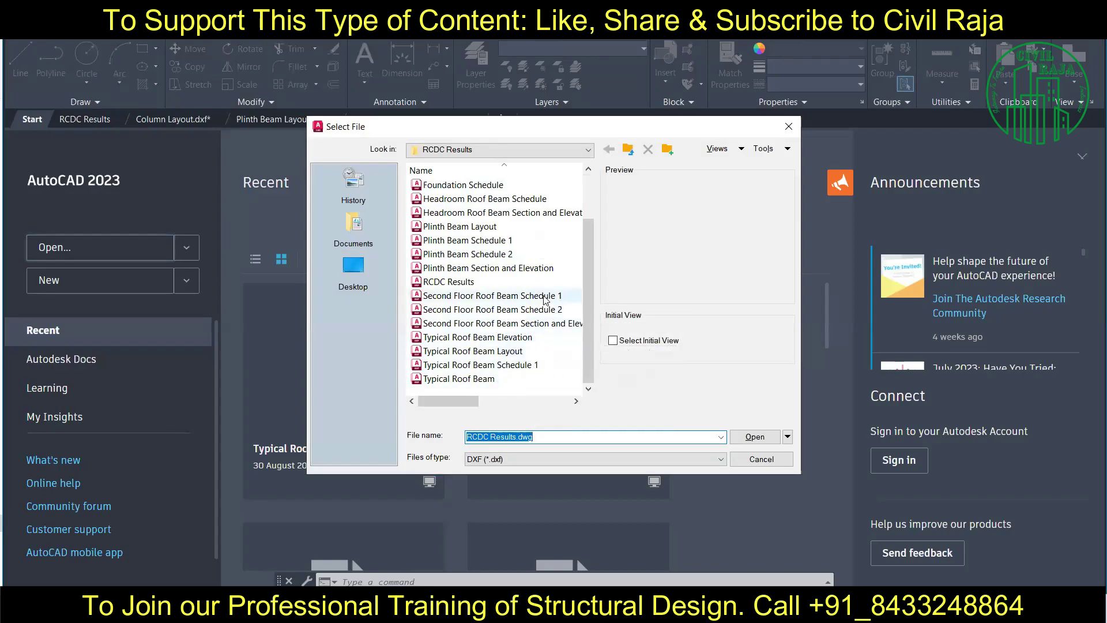